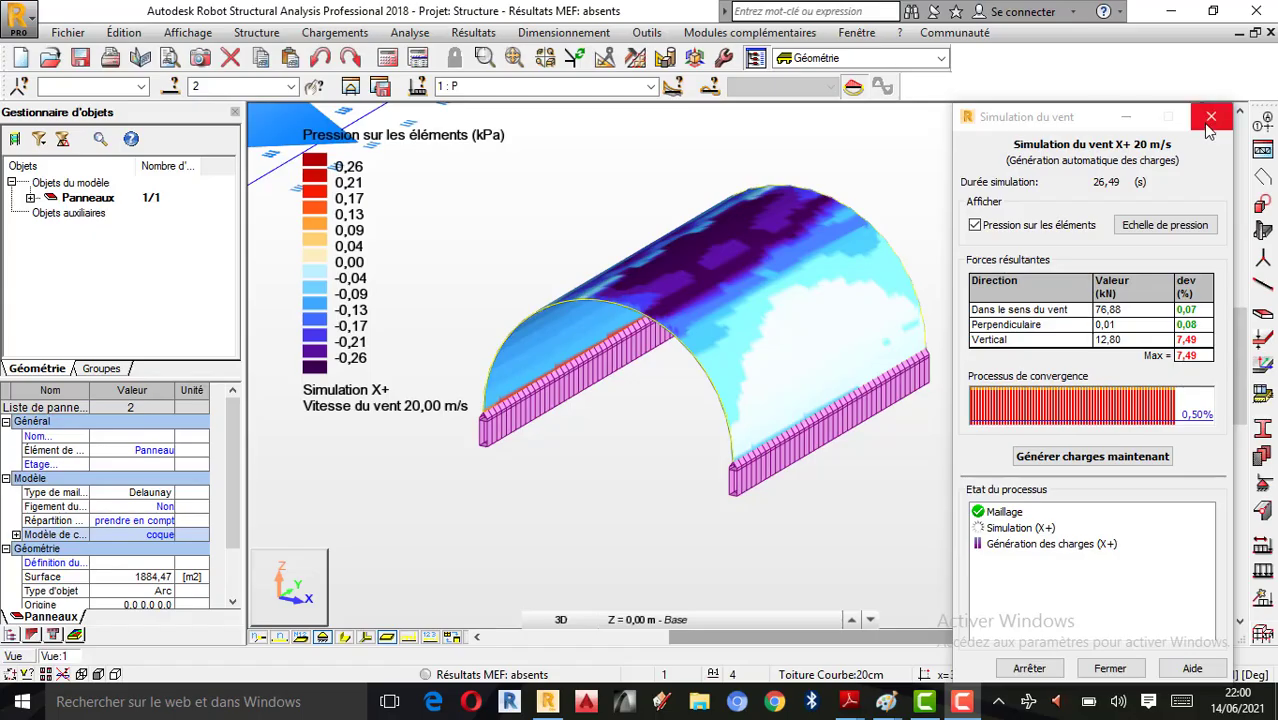
Close the wind simulation and create a new shell structure project, discarding the changes to the current project.
{"action": "left_click", "coordinate": [1212, 117]}
{"action": "left_click", "coordinate": [618, 328]}
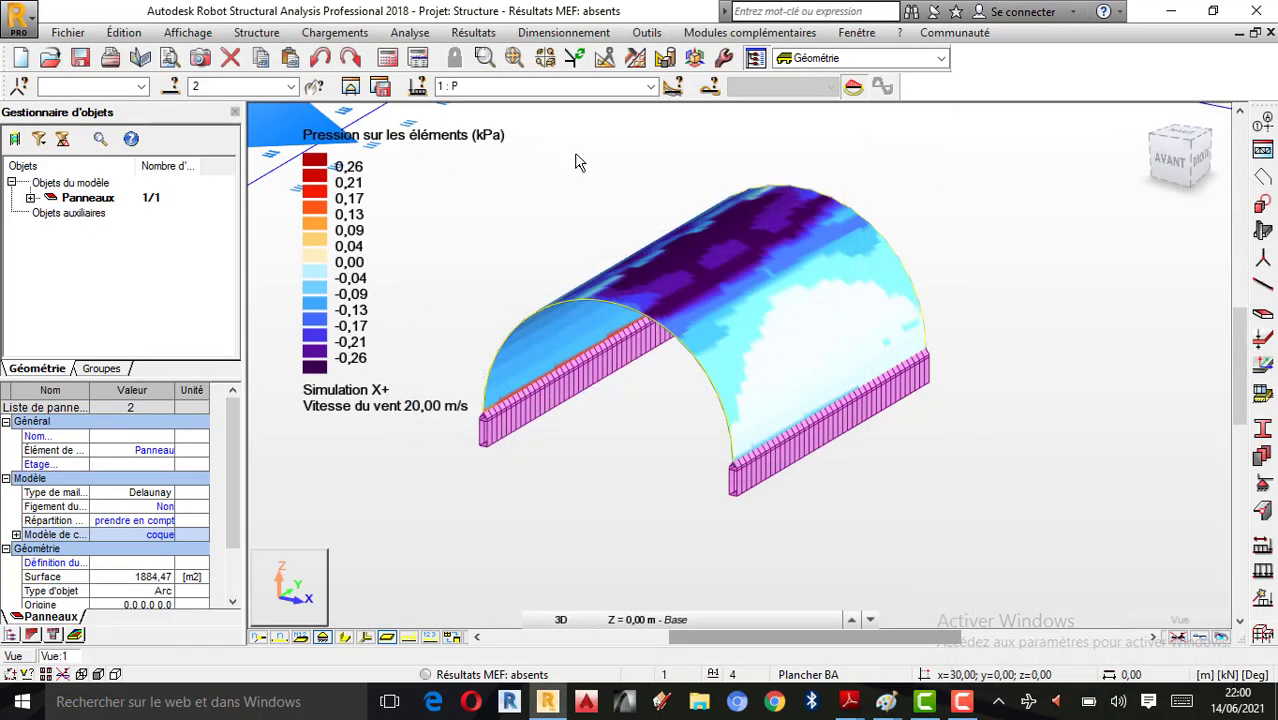
{"action": "left_click", "coordinate": [64, 36]}
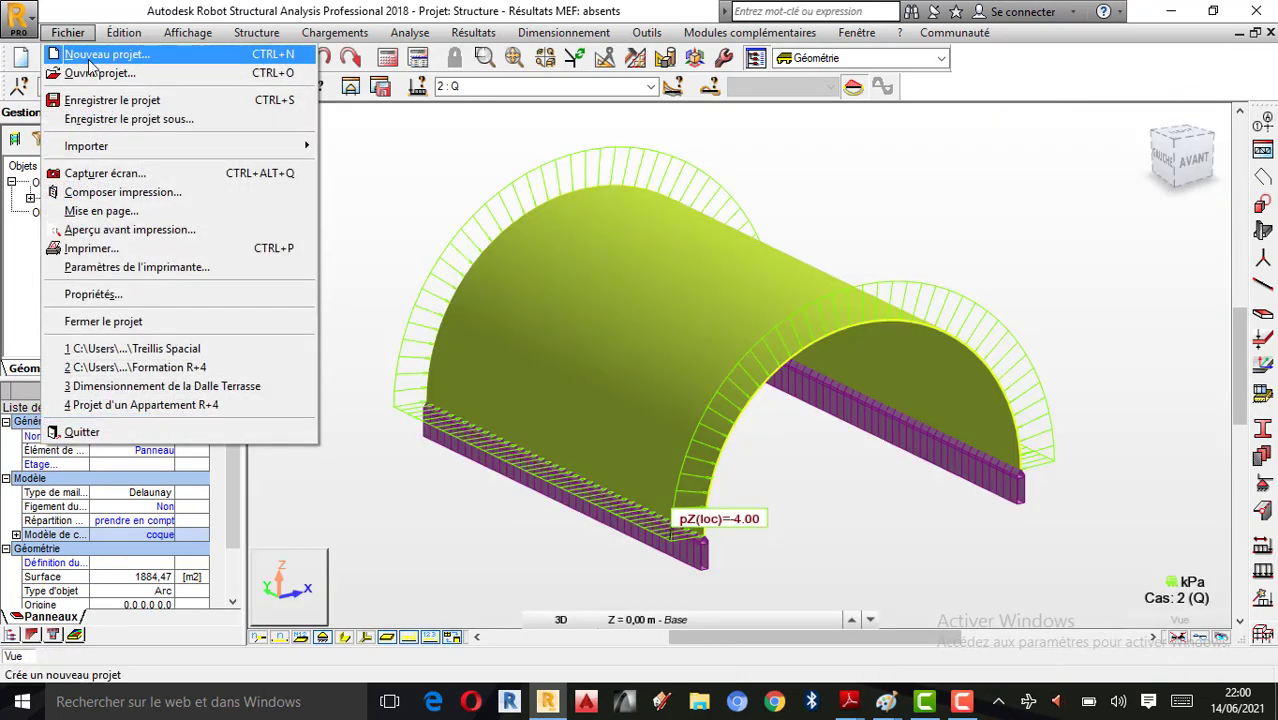
{"action": "left_click", "coordinate": [110, 55]}
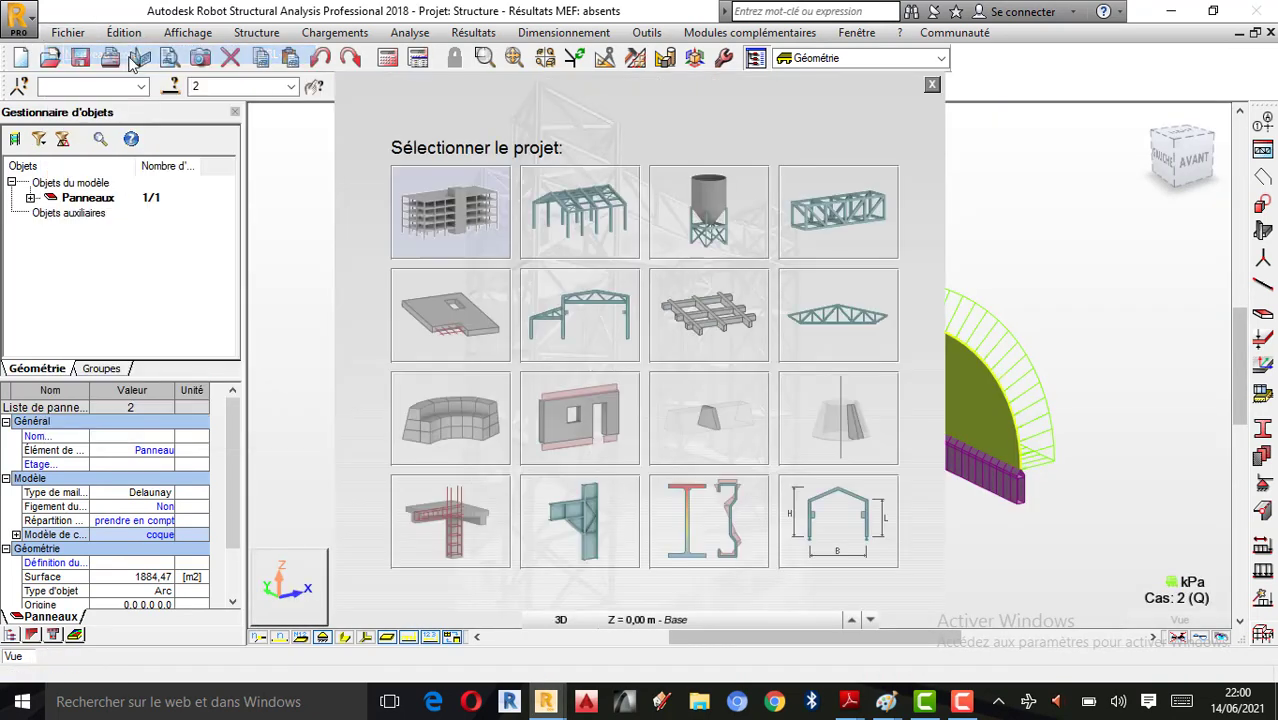
{"action": "left_click", "coordinate": [713, 232]}
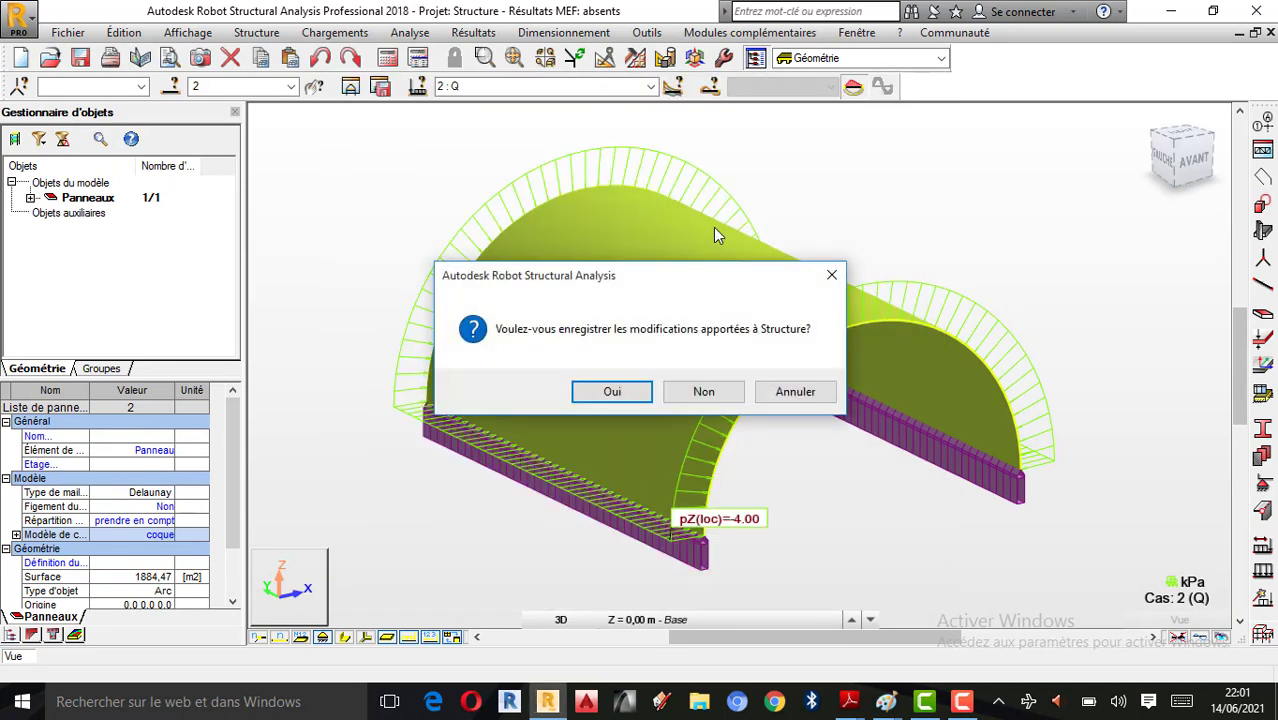
{"action": "left_click", "coordinate": [717, 400]}
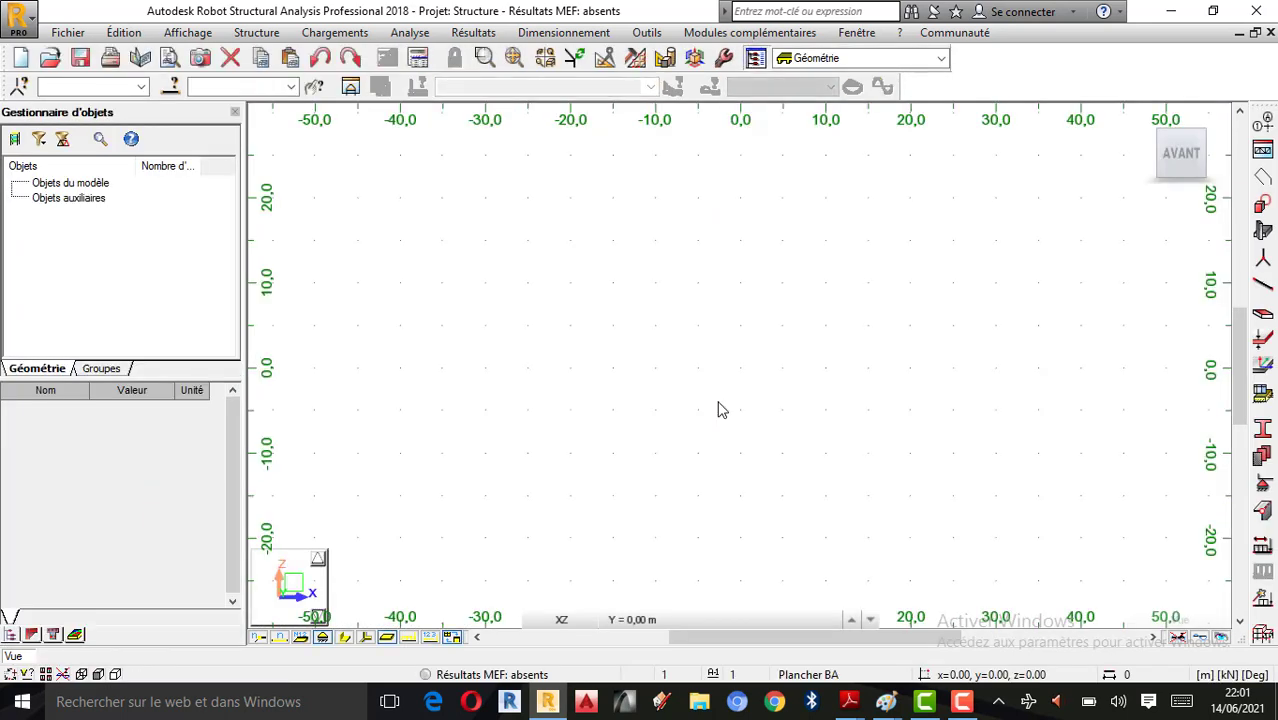
{"action": "right_click", "coordinate": [680, 305]}
{"action": "left_click", "coordinate": [655, 315]}
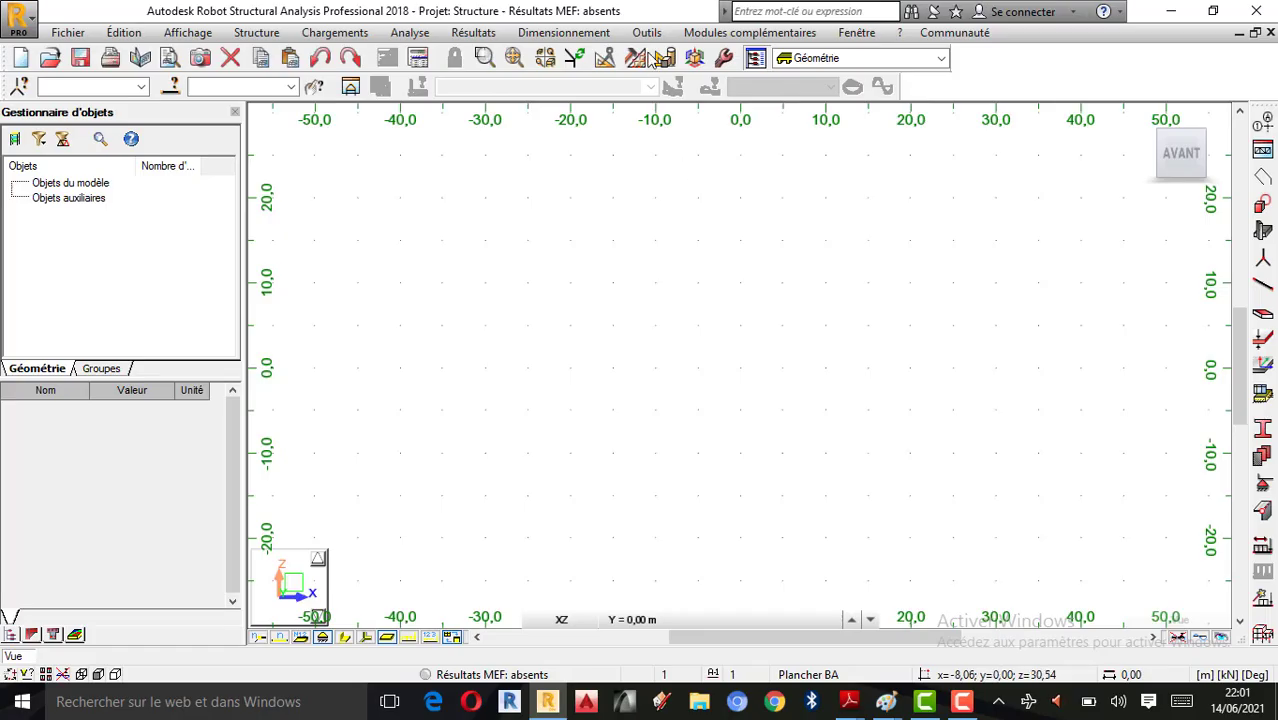
Try changing the stress unit's force component to kN and its area unit in the job's force unit preferences.
{"action": "left_click", "coordinate": [648, 33]}
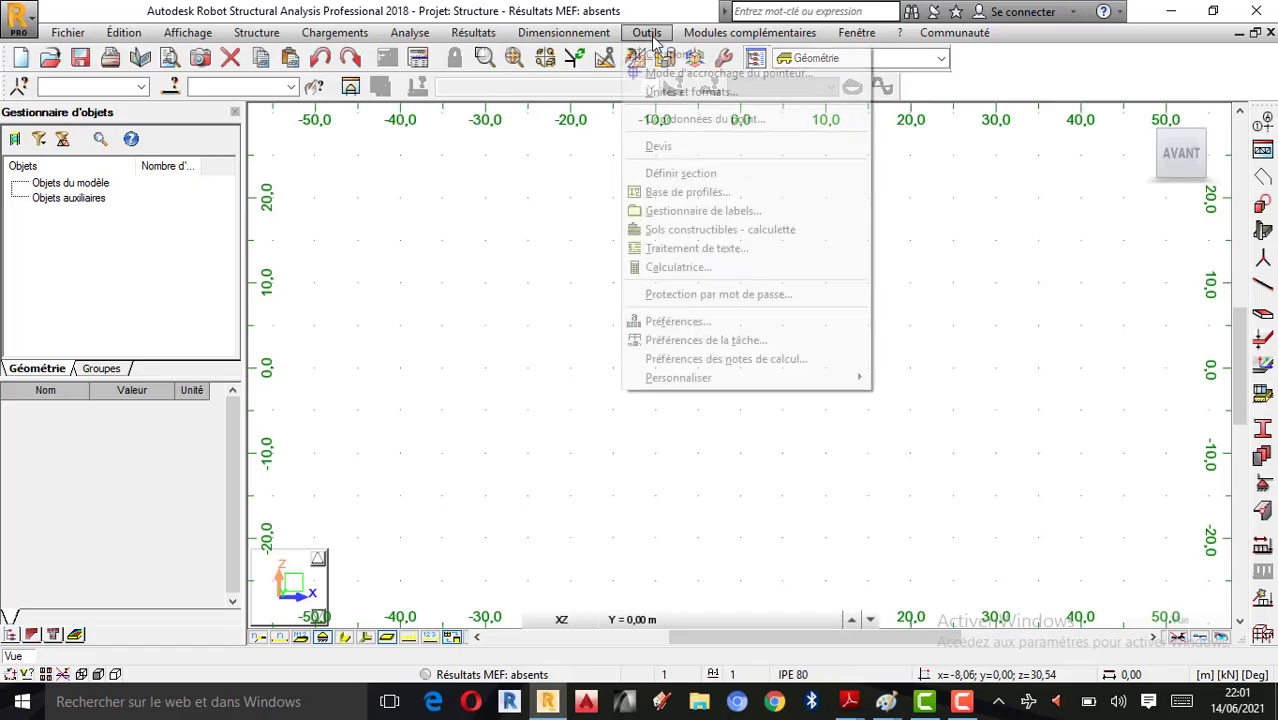
{"action": "left_click", "coordinate": [690, 91]}
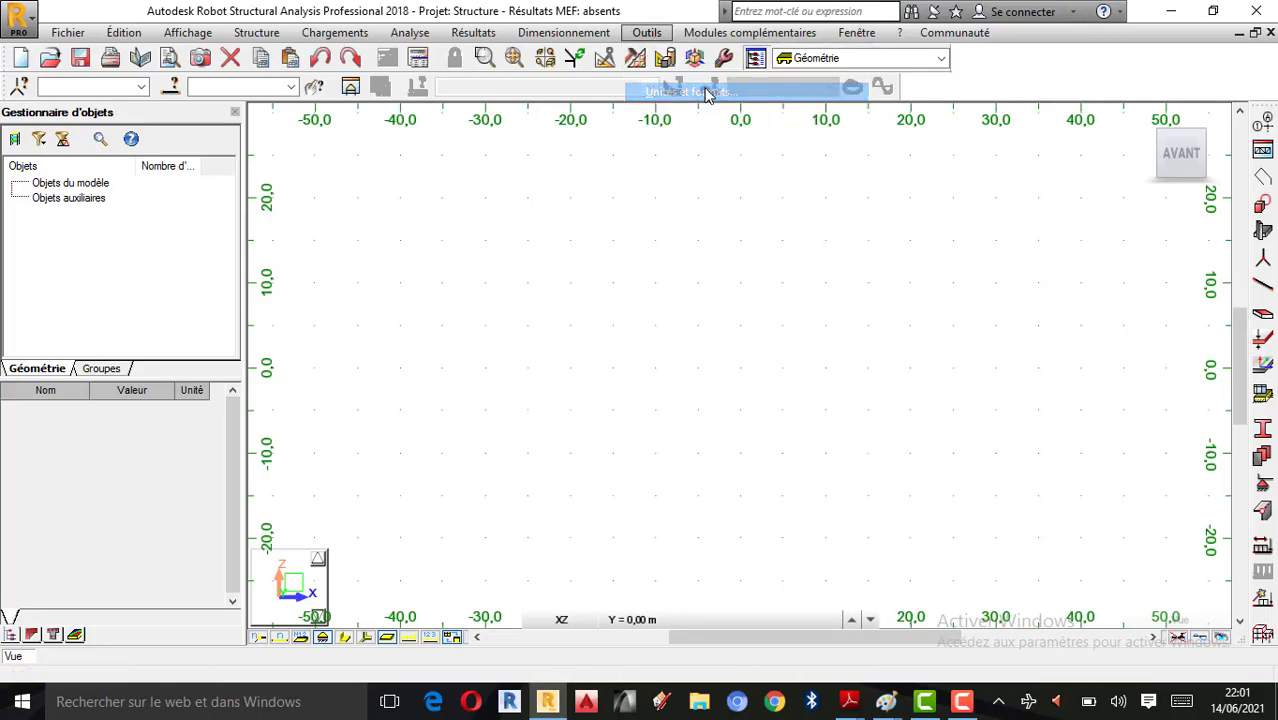
{"action": "left_click", "coordinate": [424, 282]}
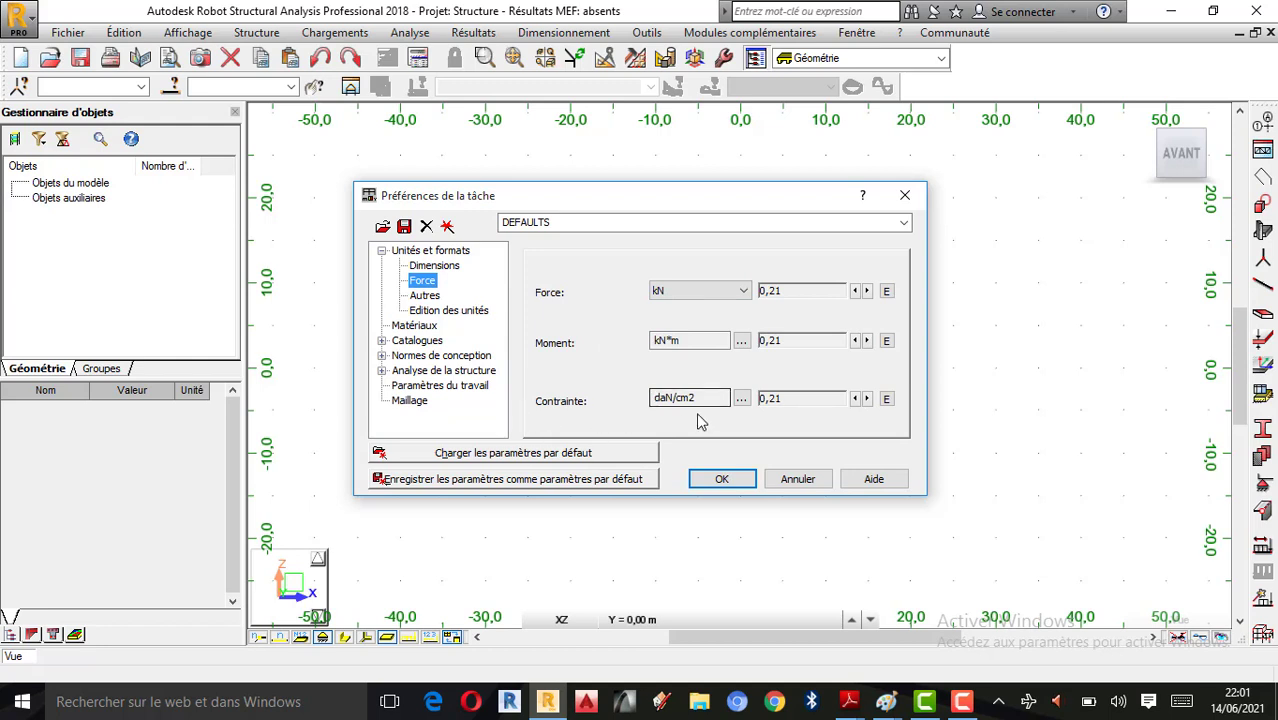
{"action": "left_click", "coordinate": [742, 399]}
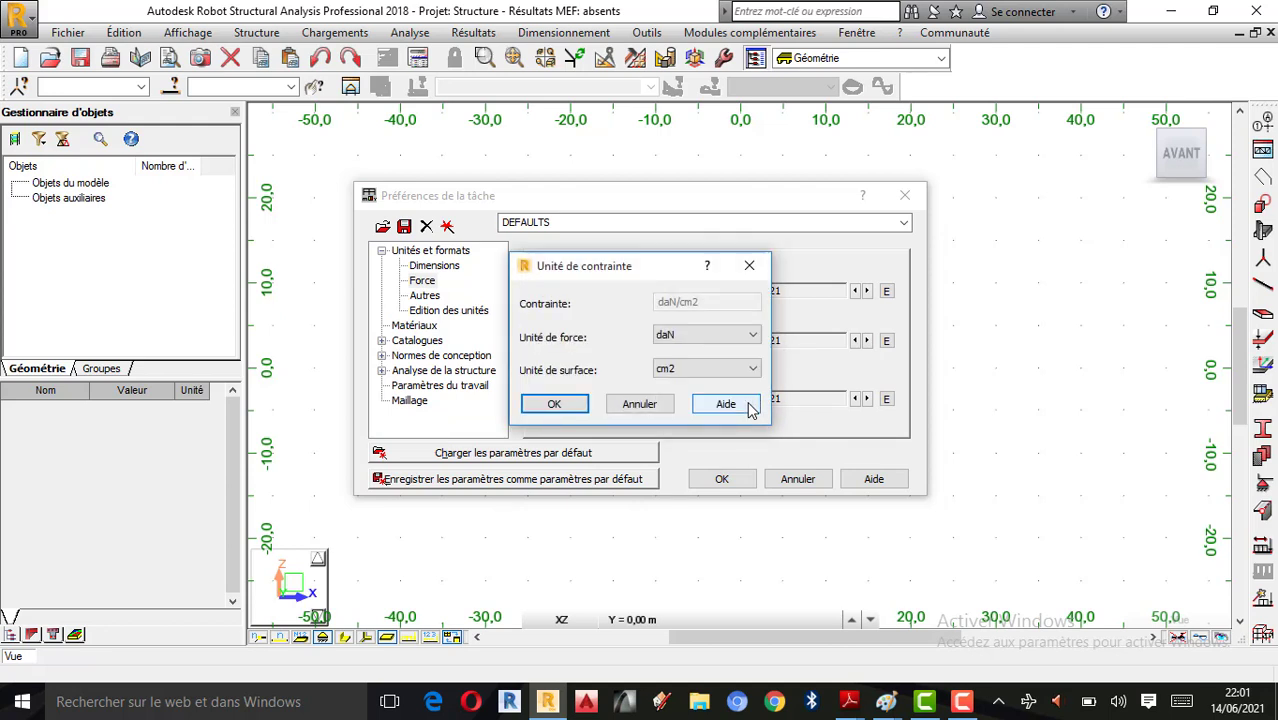
{"action": "left_click", "coordinate": [693, 336]}
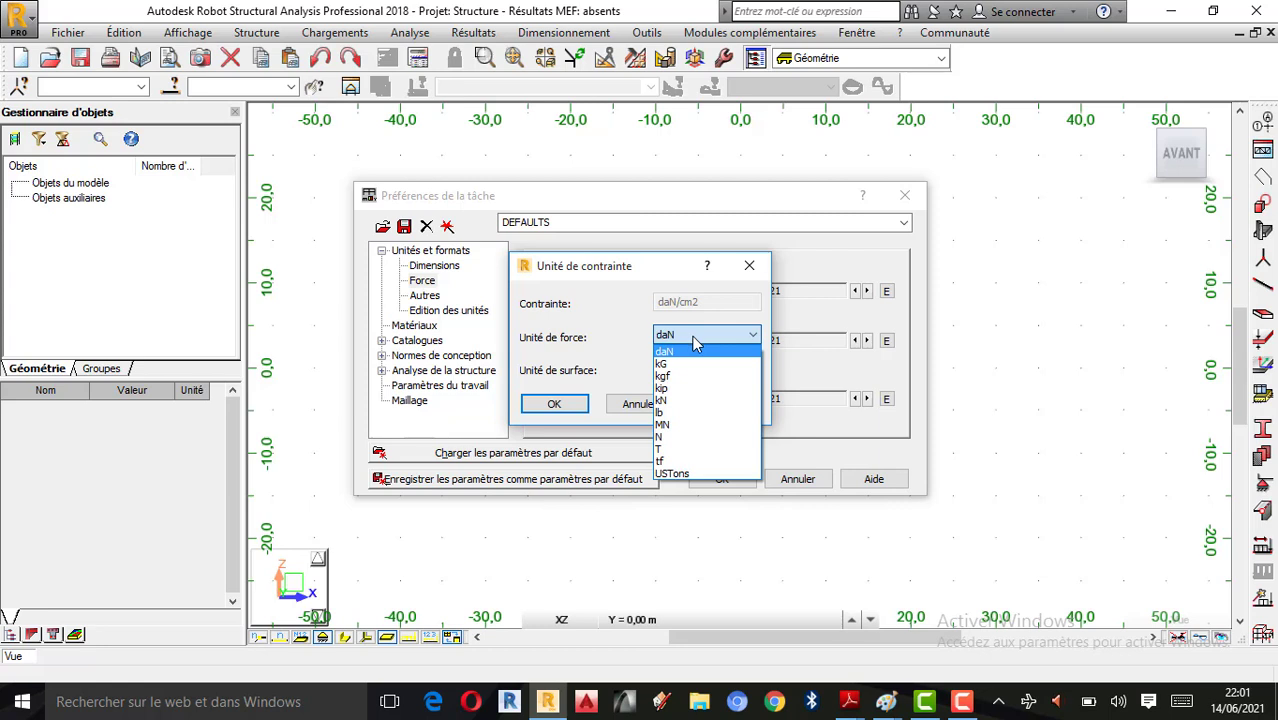
{"action": "left_click", "coordinate": [690, 400]}
{"action": "left_click", "coordinate": [716, 370]}
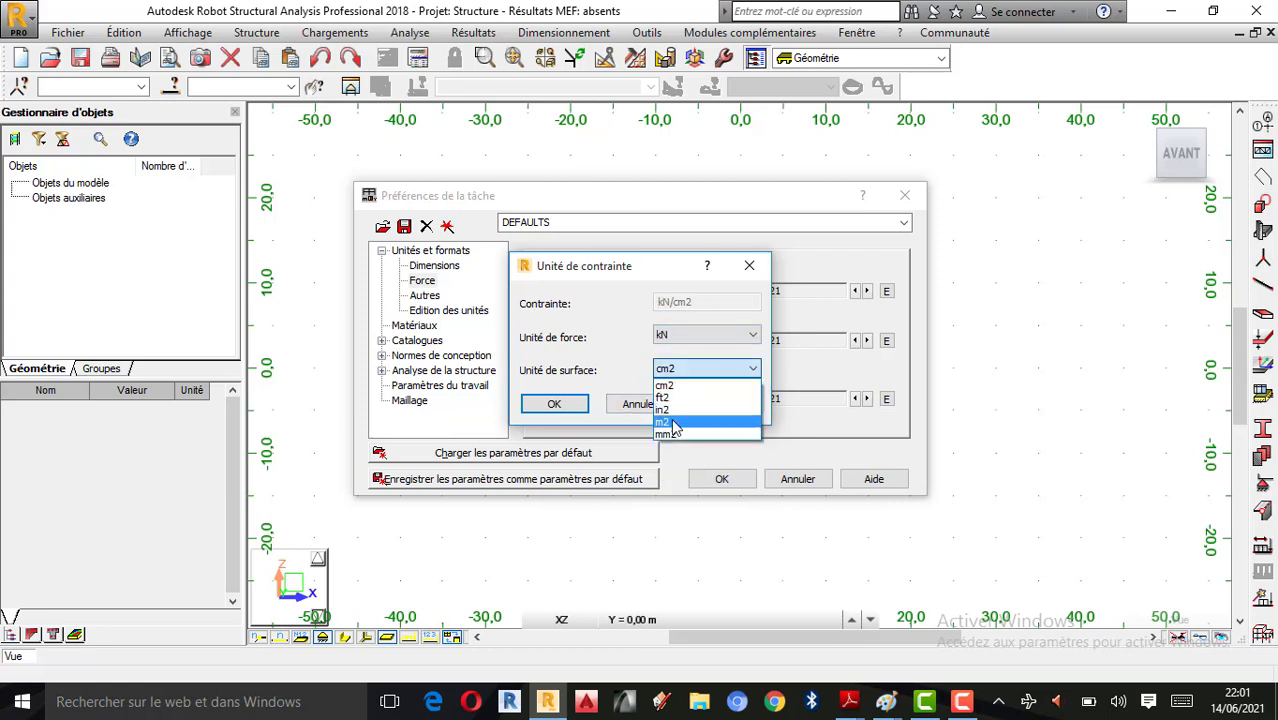
{"action": "left_click", "coordinate": [666, 396]}
{"action": "left_click", "coordinate": [749, 265]}
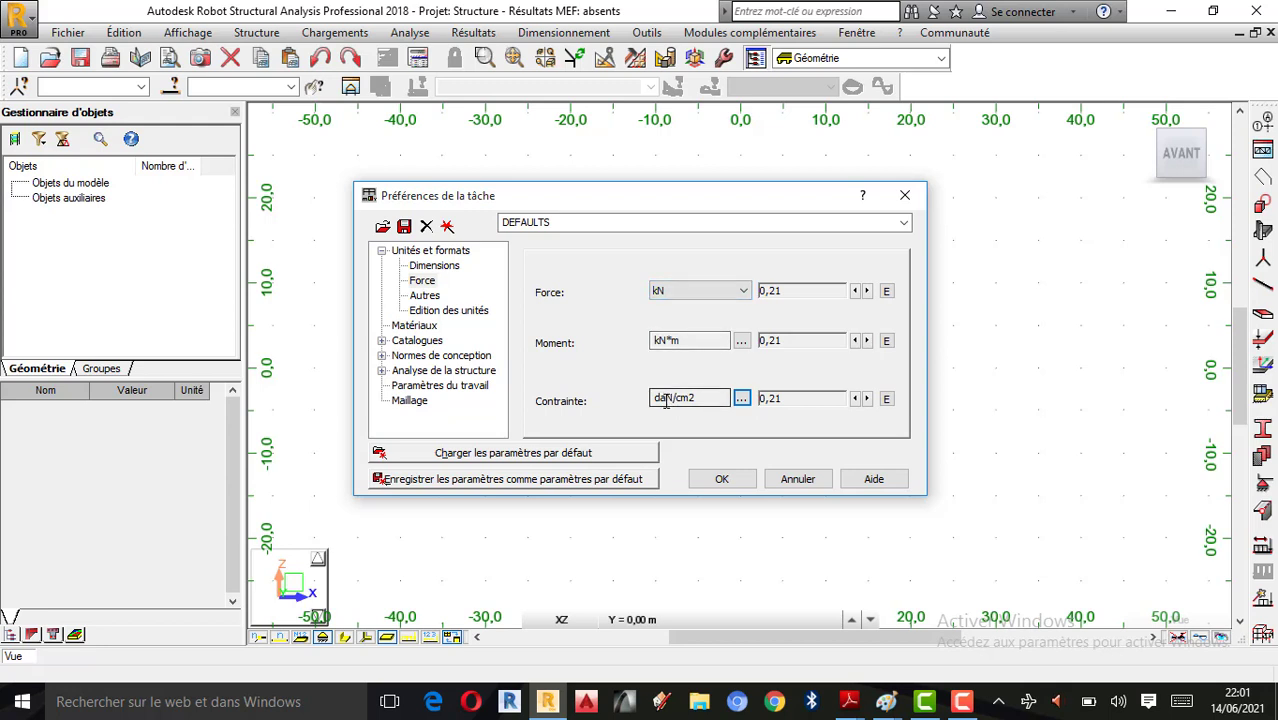
{"action": "left_click", "coordinate": [724, 479]}
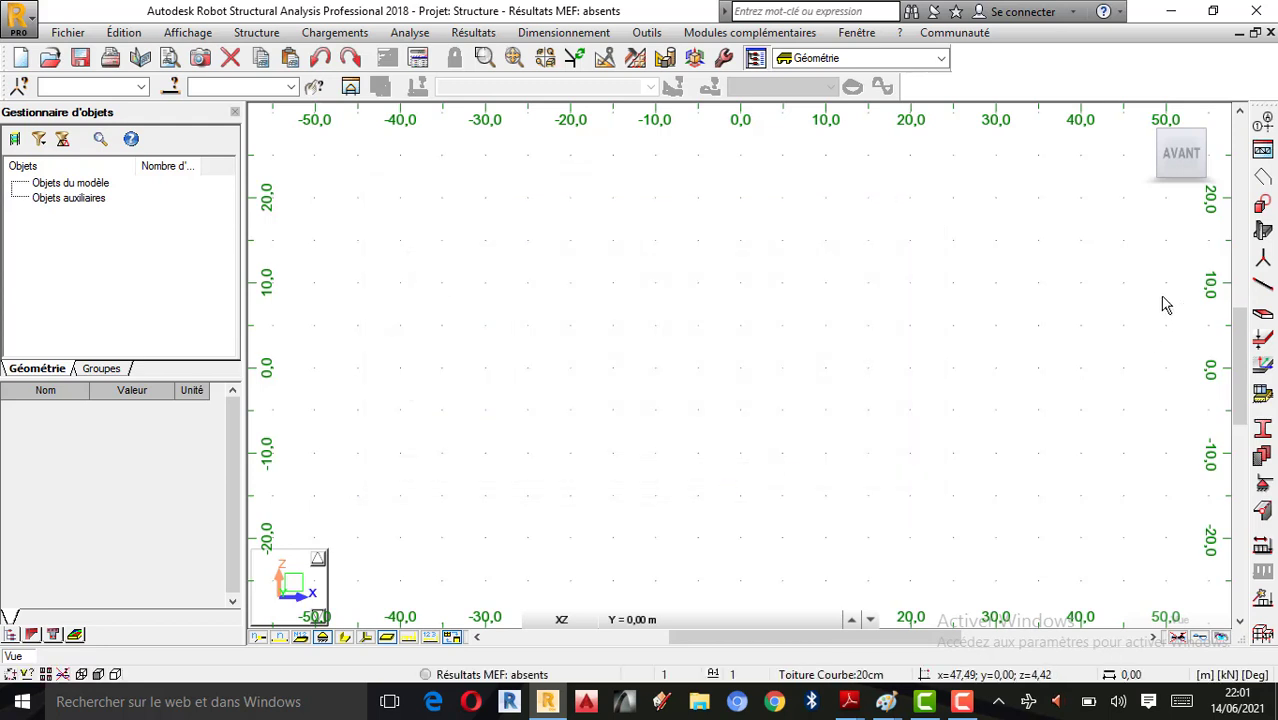
Define Cartesian construction lines along X from position 0, repeated 2 times at a spacing of 15 m.
{"action": "left_click", "coordinate": [1263, 124]}
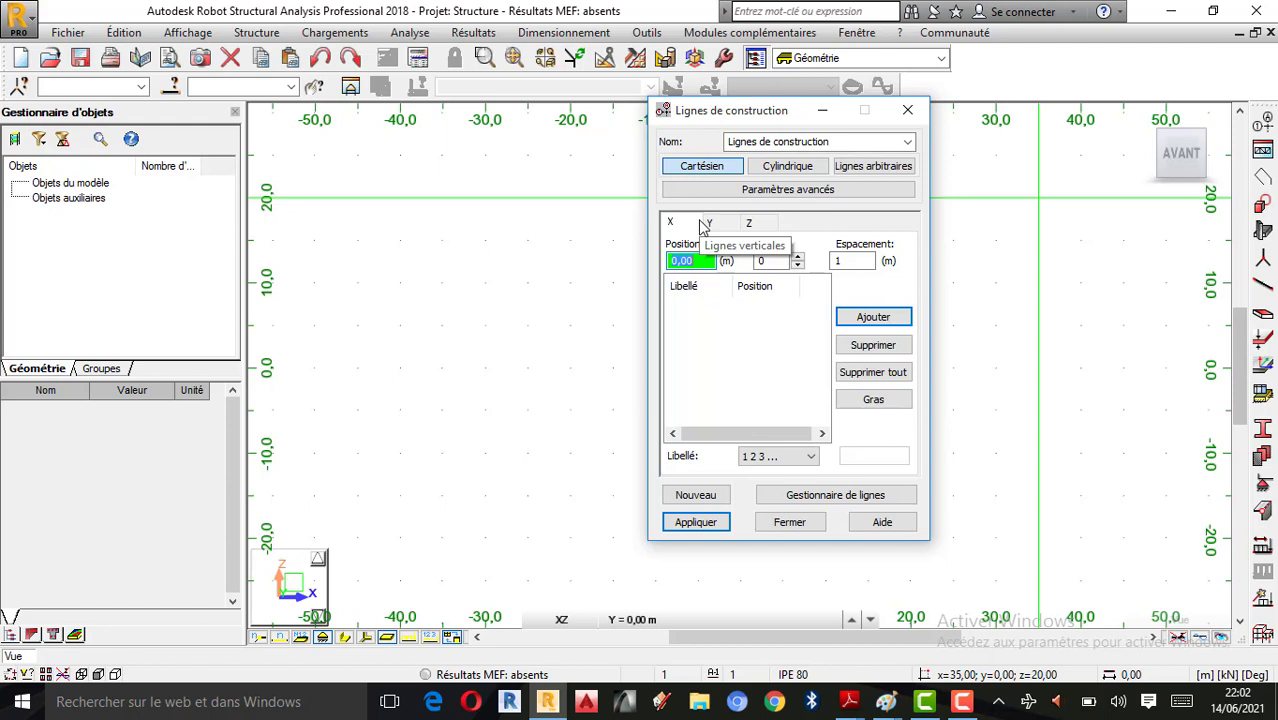
{"action": "double_click", "coordinate": [800, 257]}
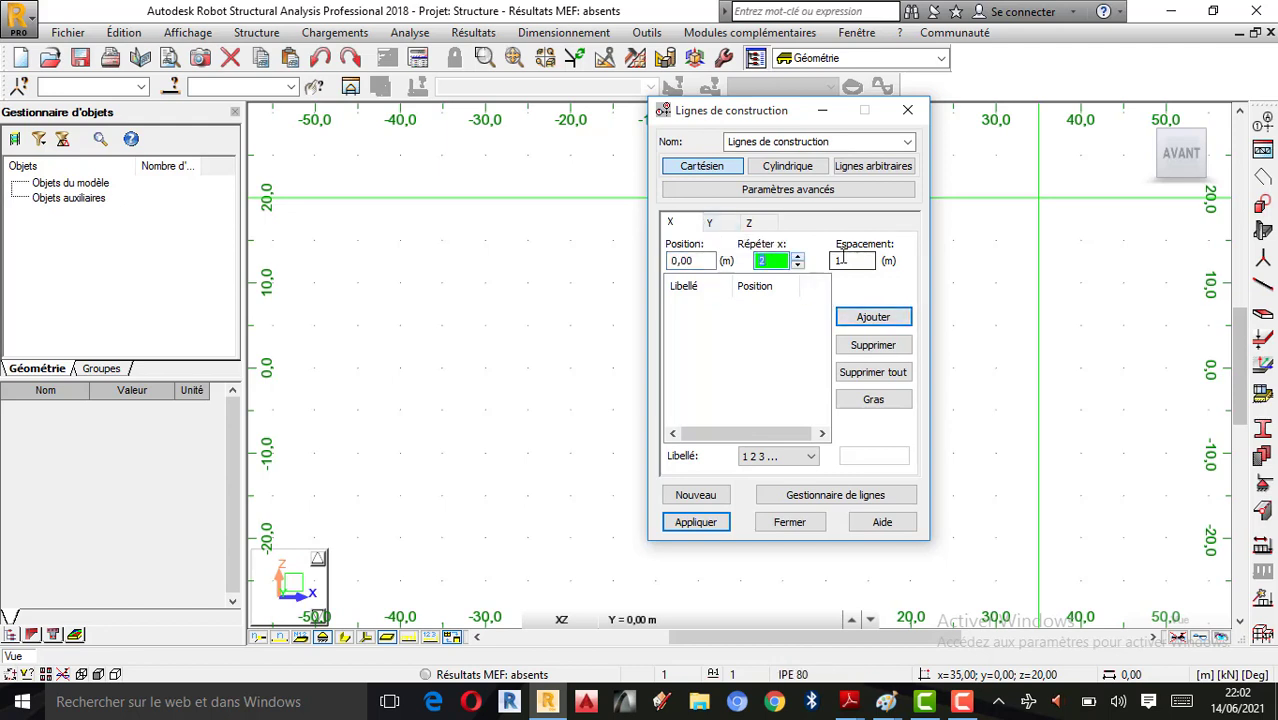
{"action": "double_click", "coordinate": [846, 260]}
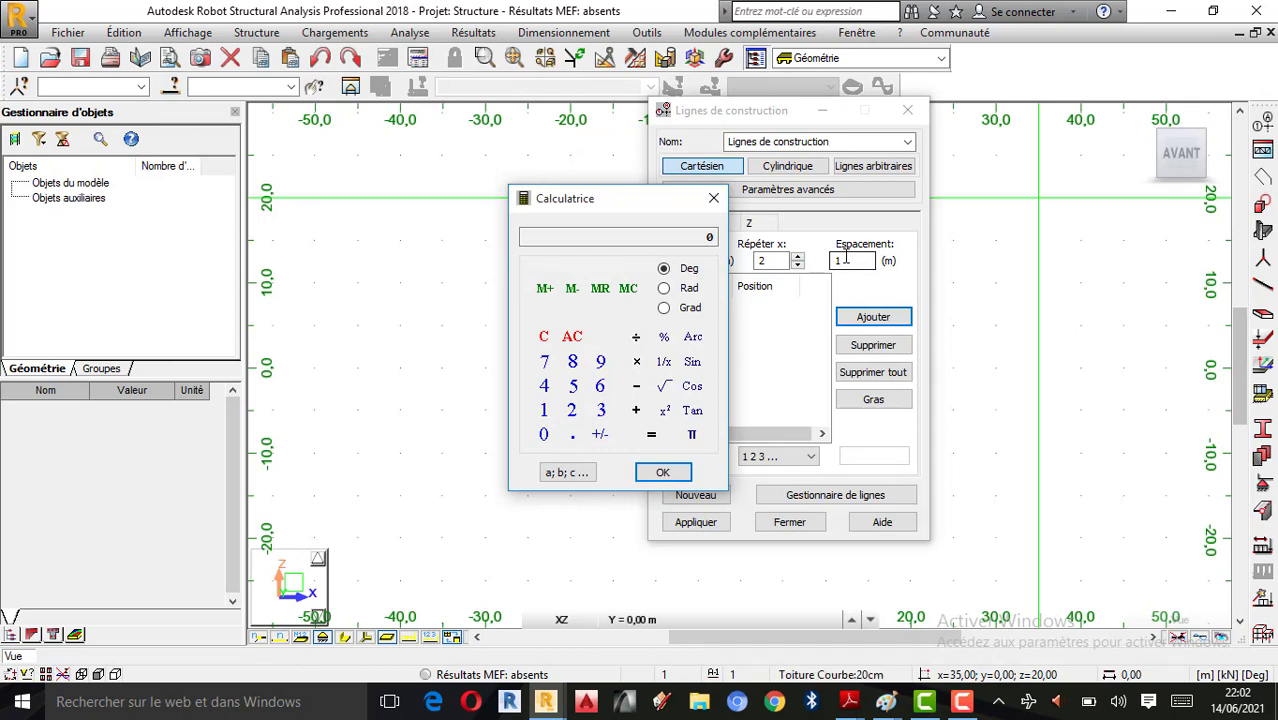
{"action": "left_click", "coordinate": [545, 410]}
{"action": "left_click", "coordinate": [580, 394]}
{"action": "left_click", "coordinate": [658, 471]}
{"action": "left_click", "coordinate": [873, 318]}
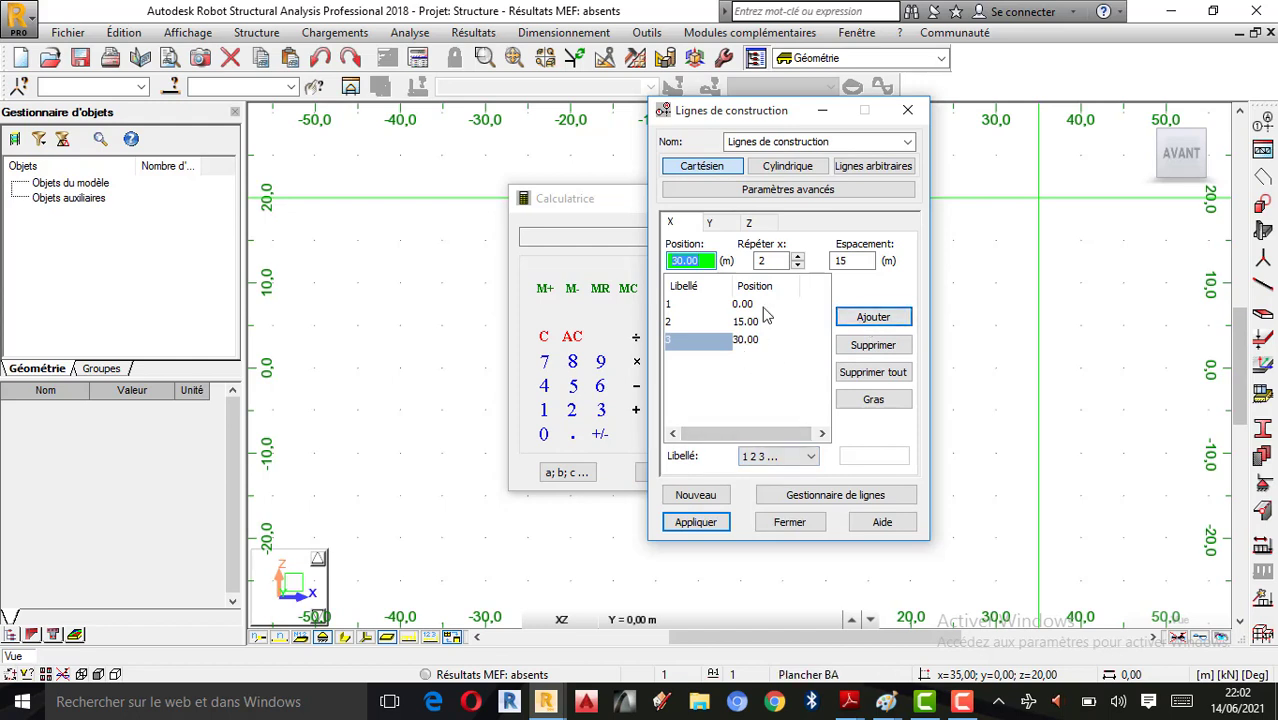
Add construction lines along Y from position 0, repeated once at a spacing of 40 m.
{"action": "left_click", "coordinate": [711, 223]}
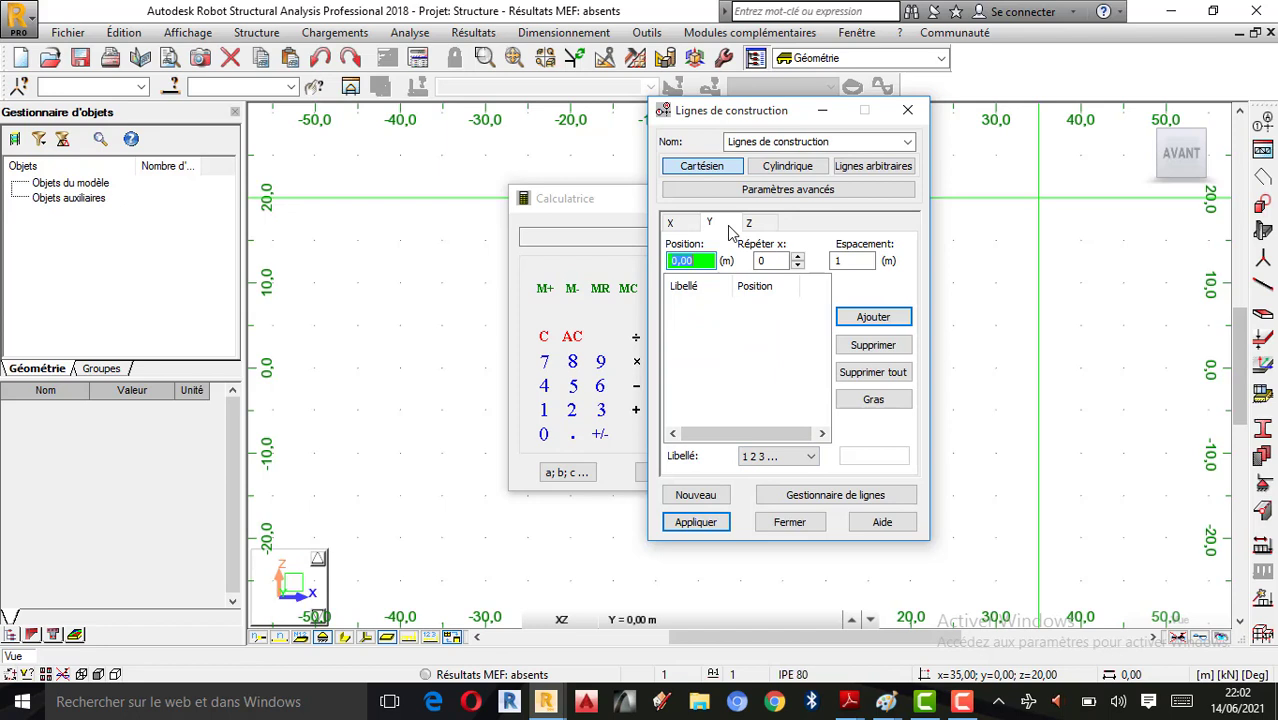
{"action": "left_click", "coordinate": [800, 257]}
{"action": "double_click", "coordinate": [858, 265]}
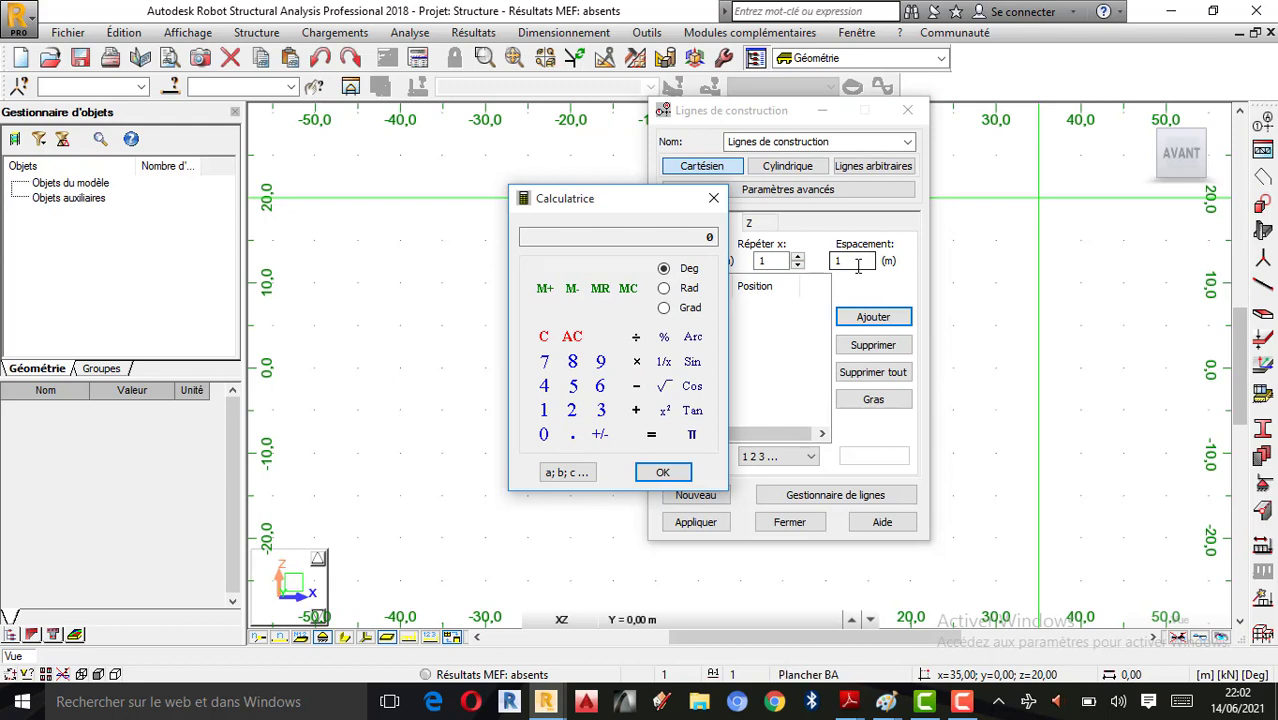
{"action": "left_click", "coordinate": [544, 386]}
{"action": "left_click", "coordinate": [544, 434]}
{"action": "left_click", "coordinate": [664, 472]}
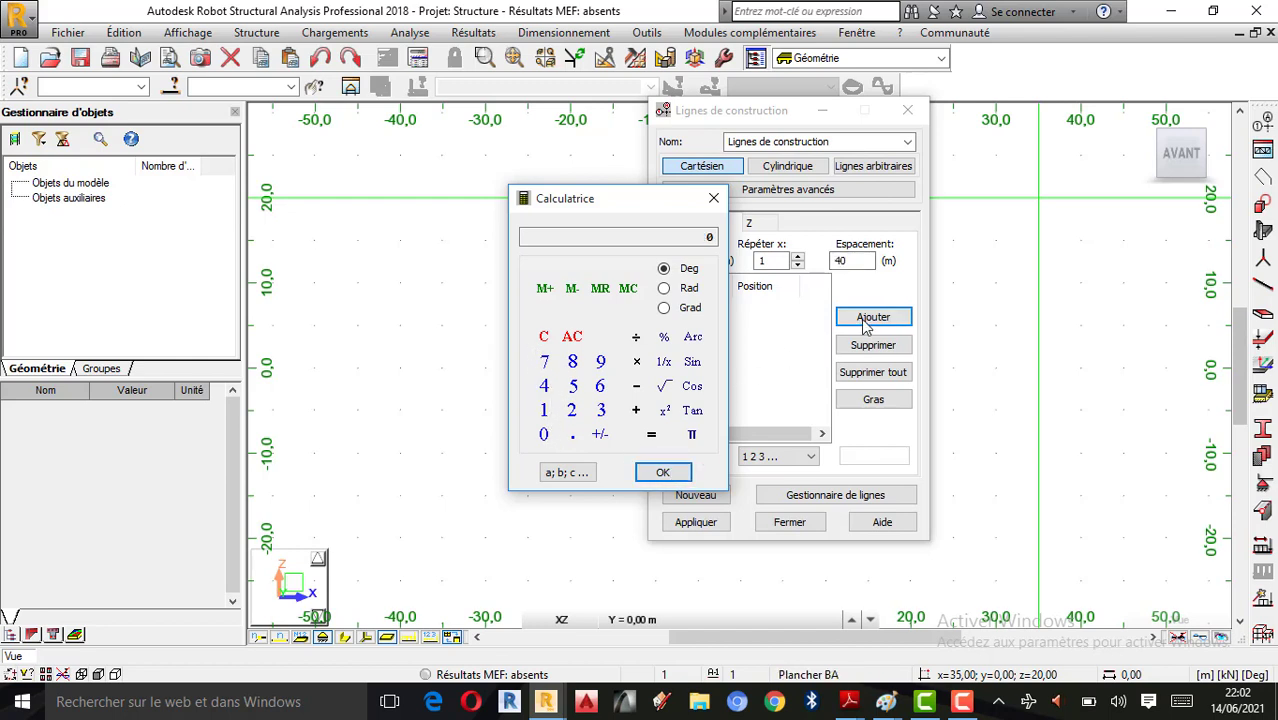
{"action": "left_click", "coordinate": [866, 326]}
Add construction lines along Z from position 0, repeated once at a spacing of 15 m, and dismiss the calculator.
{"action": "left_click", "coordinate": [755, 222]}
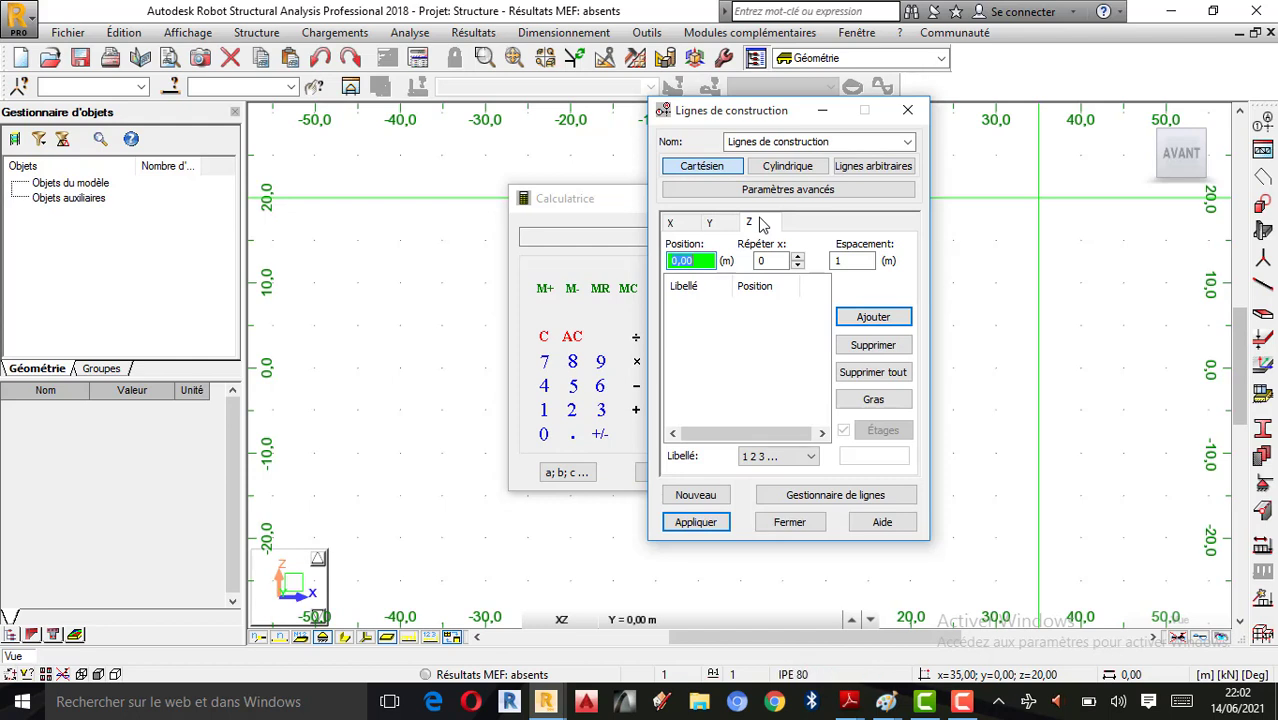
{"action": "left_click", "coordinate": [798, 257]}
{"action": "double_click", "coordinate": [859, 262]}
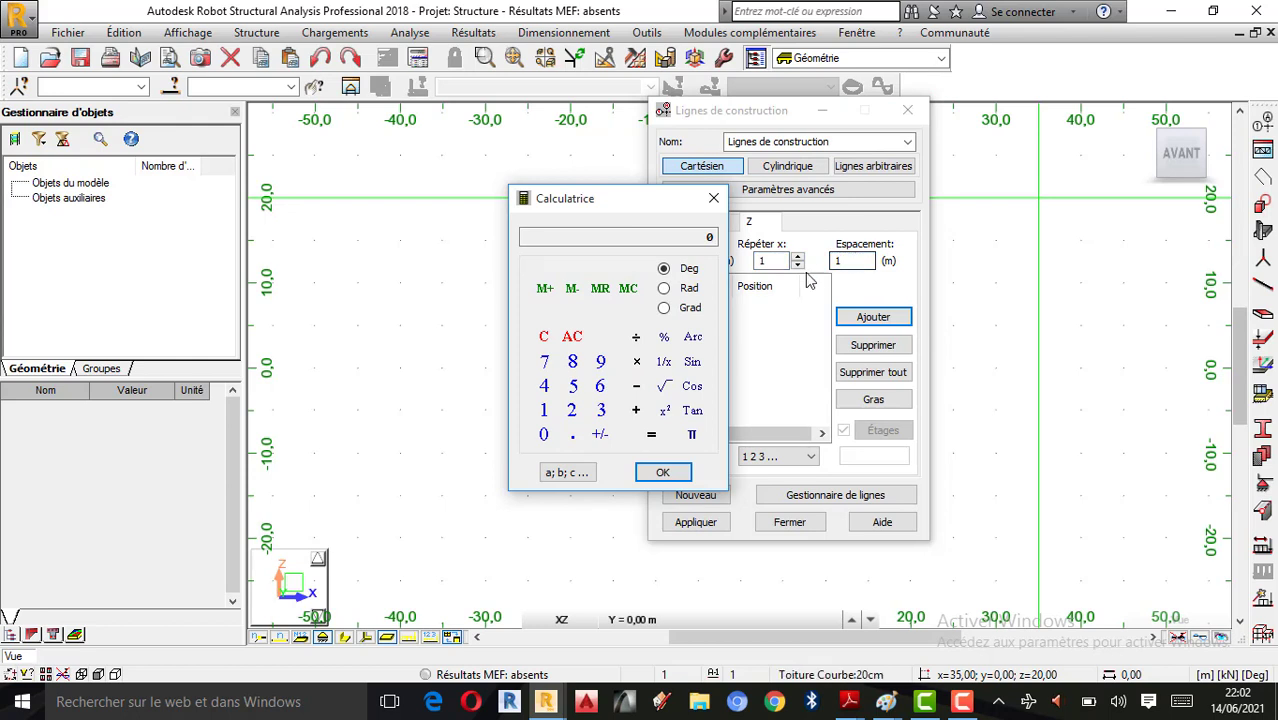
{"action": "left_click", "coordinate": [543, 410]}
{"action": "left_click", "coordinate": [573, 386]}
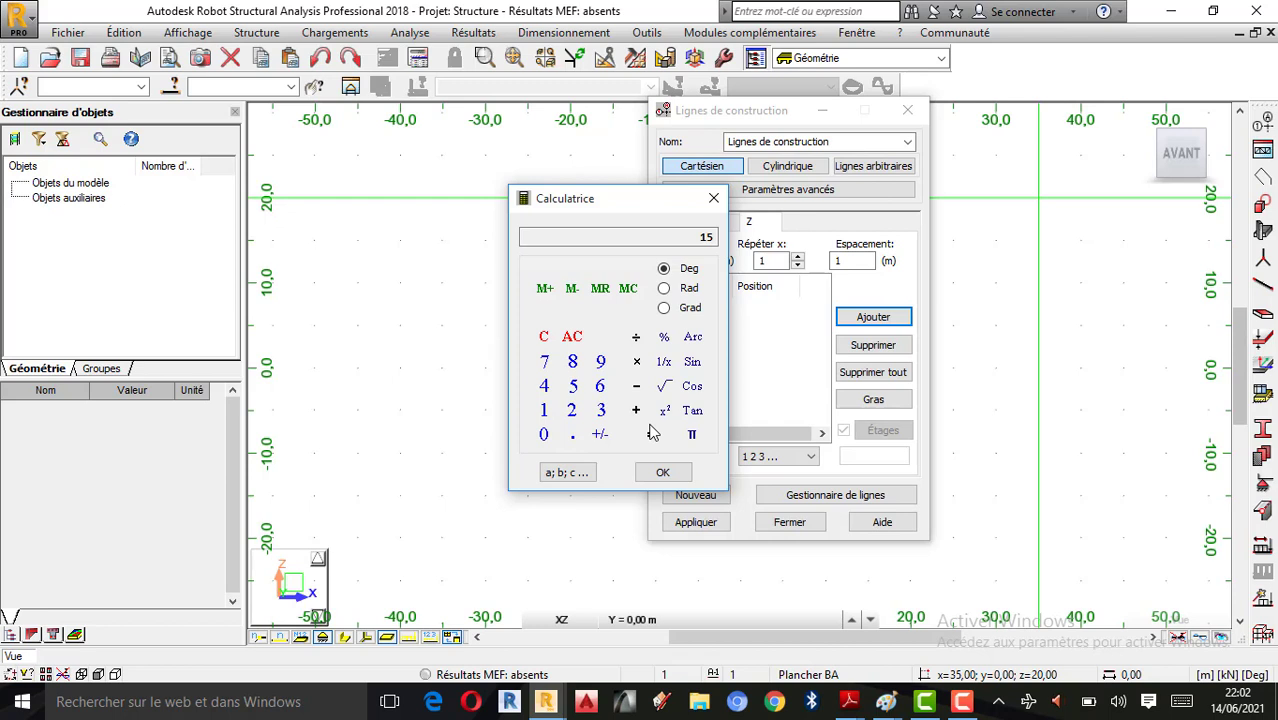
{"action": "left_click", "coordinate": [665, 473]}
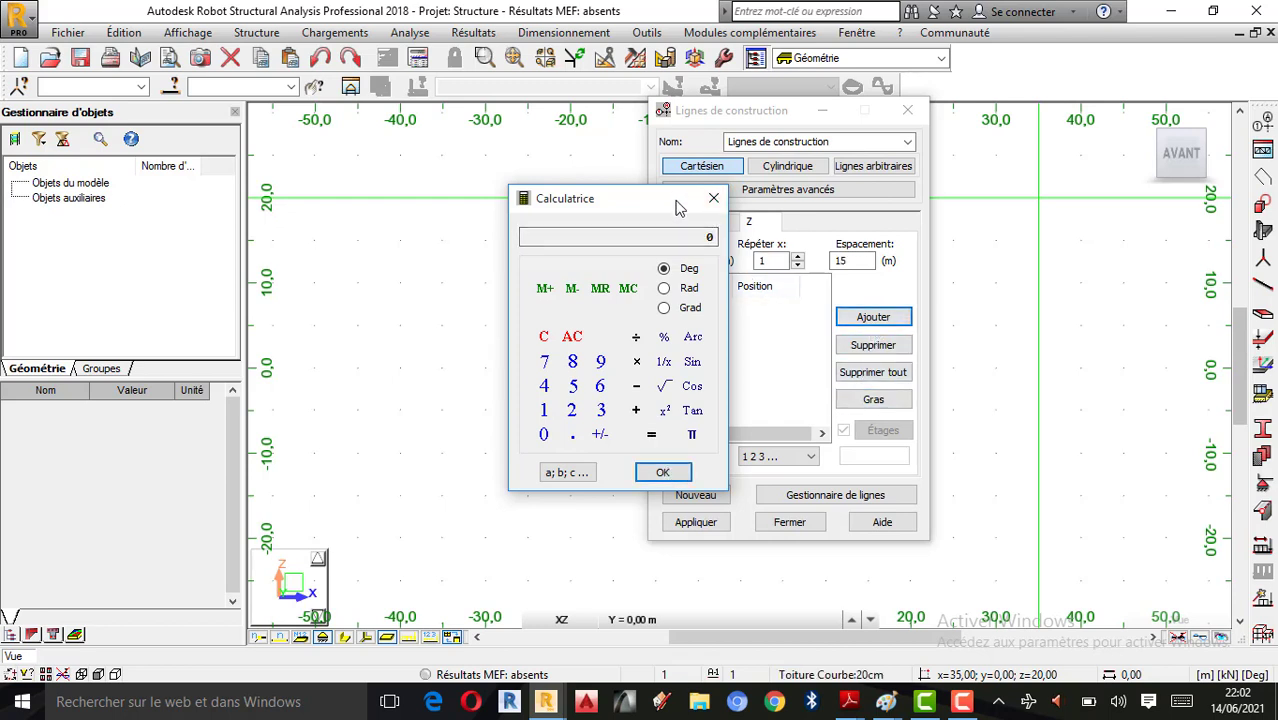
{"action": "left_click_drag", "start_coordinate": [677, 207], "coordinate": [583, 209]}
{"action": "left_click", "coordinate": [619, 200]}
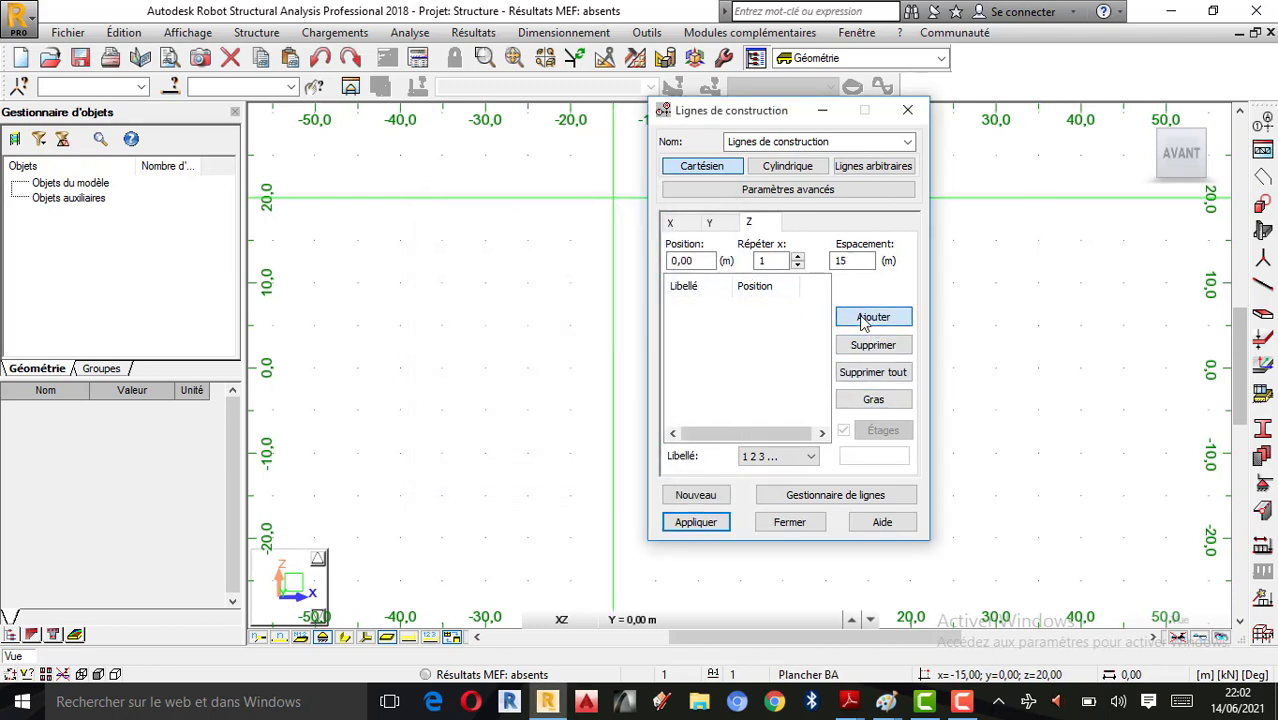
{"action": "left_click", "coordinate": [863, 318]}
Label the Z lines by value (Valeur) and the Y lines A B C, and apply the construction grid.
{"action": "left_click", "coordinate": [803, 458]}
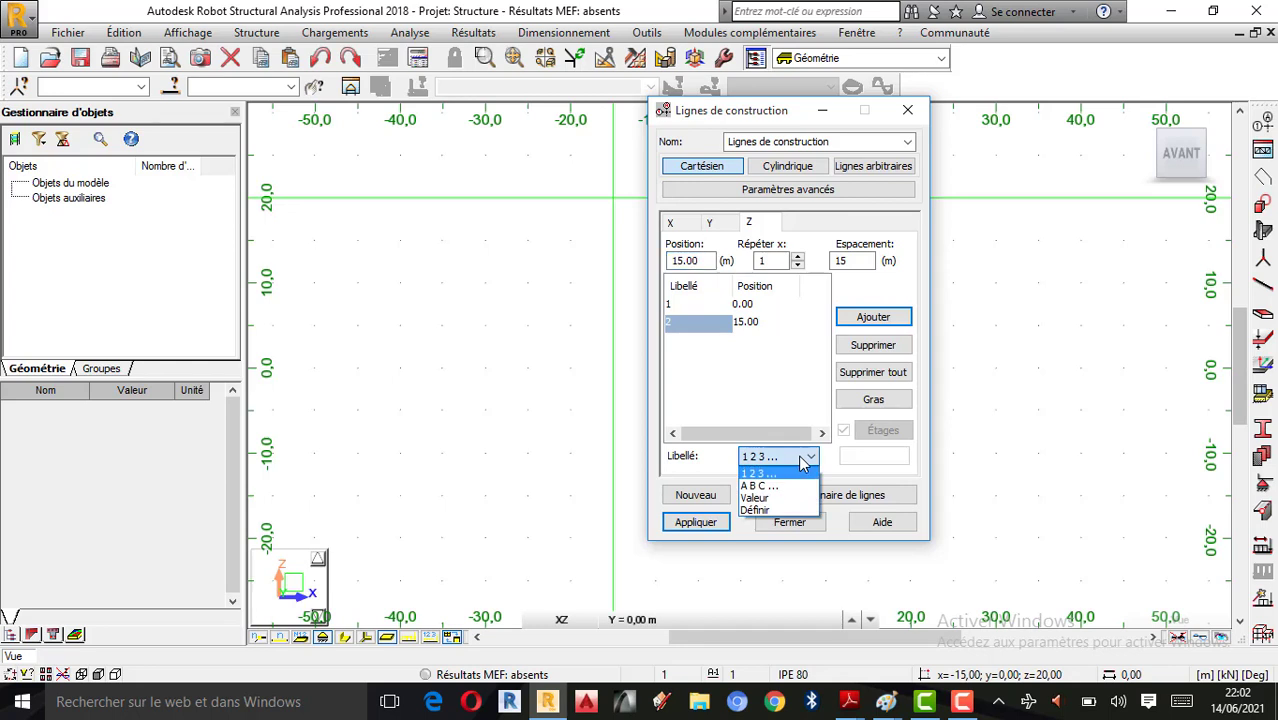
{"action": "left_click", "coordinate": [768, 498]}
{"action": "left_click", "coordinate": [712, 223]}
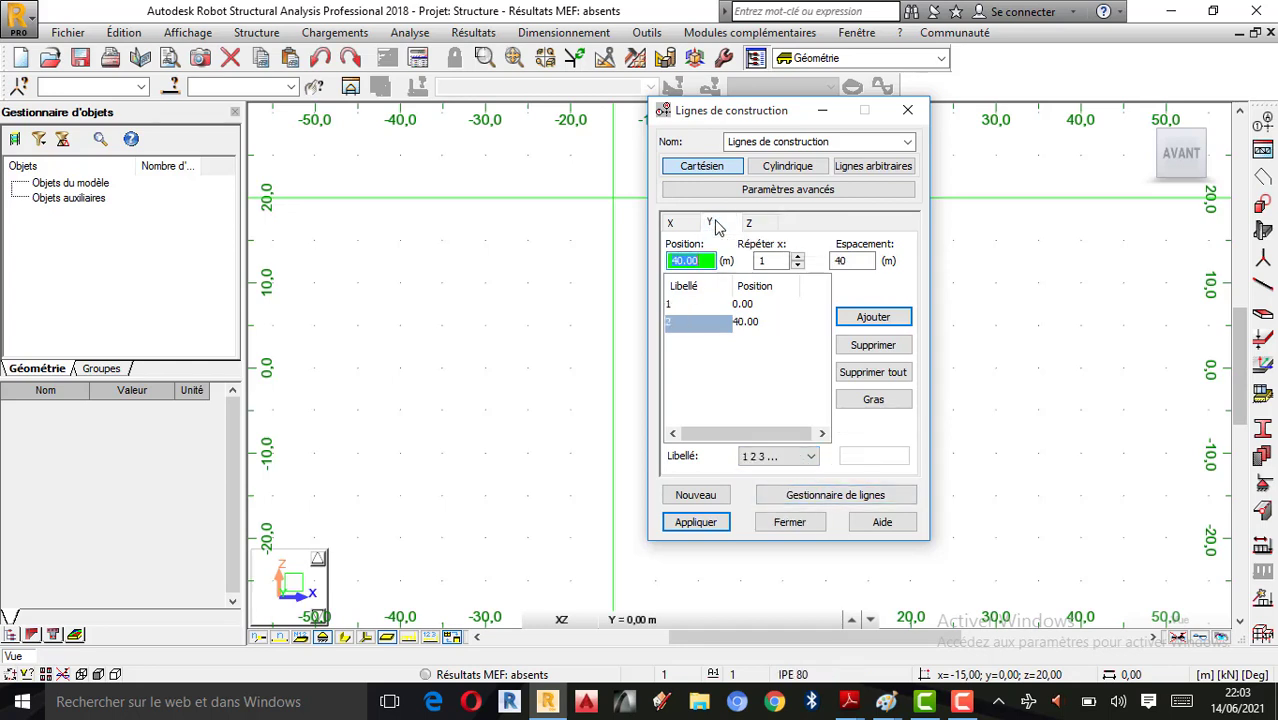
{"action": "left_click", "coordinate": [778, 456]}
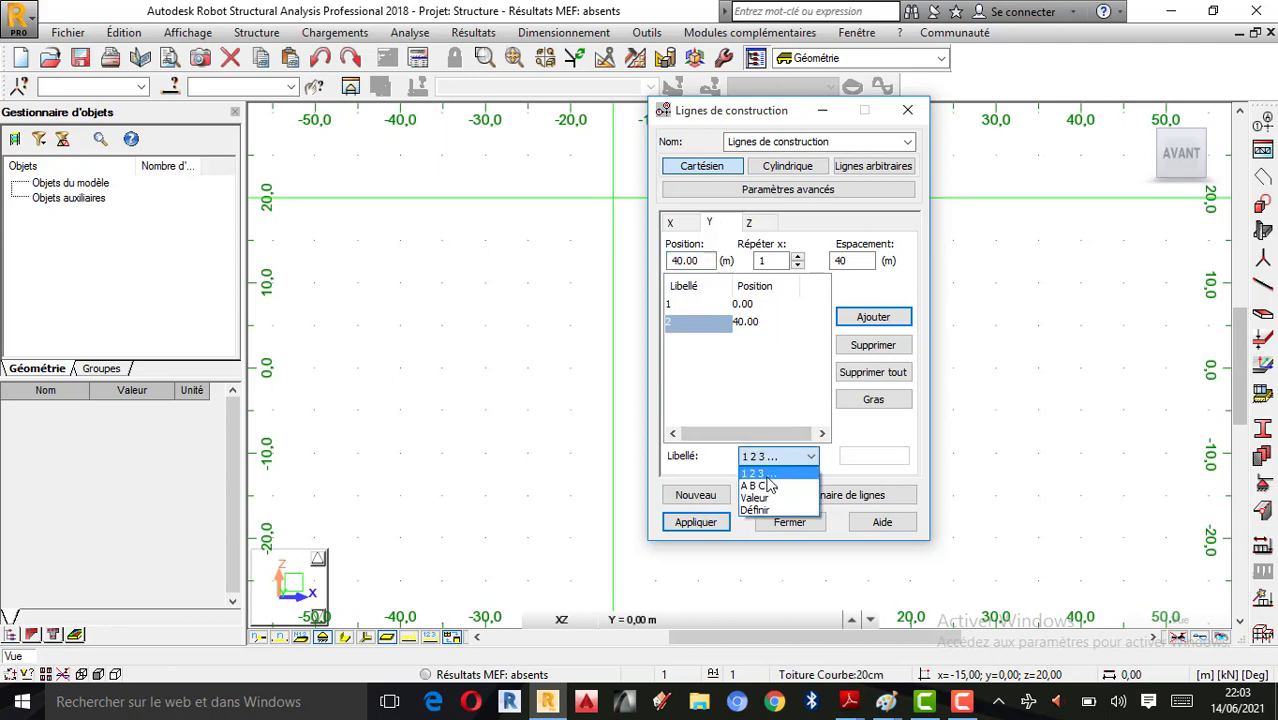
{"action": "left_click", "coordinate": [765, 497]}
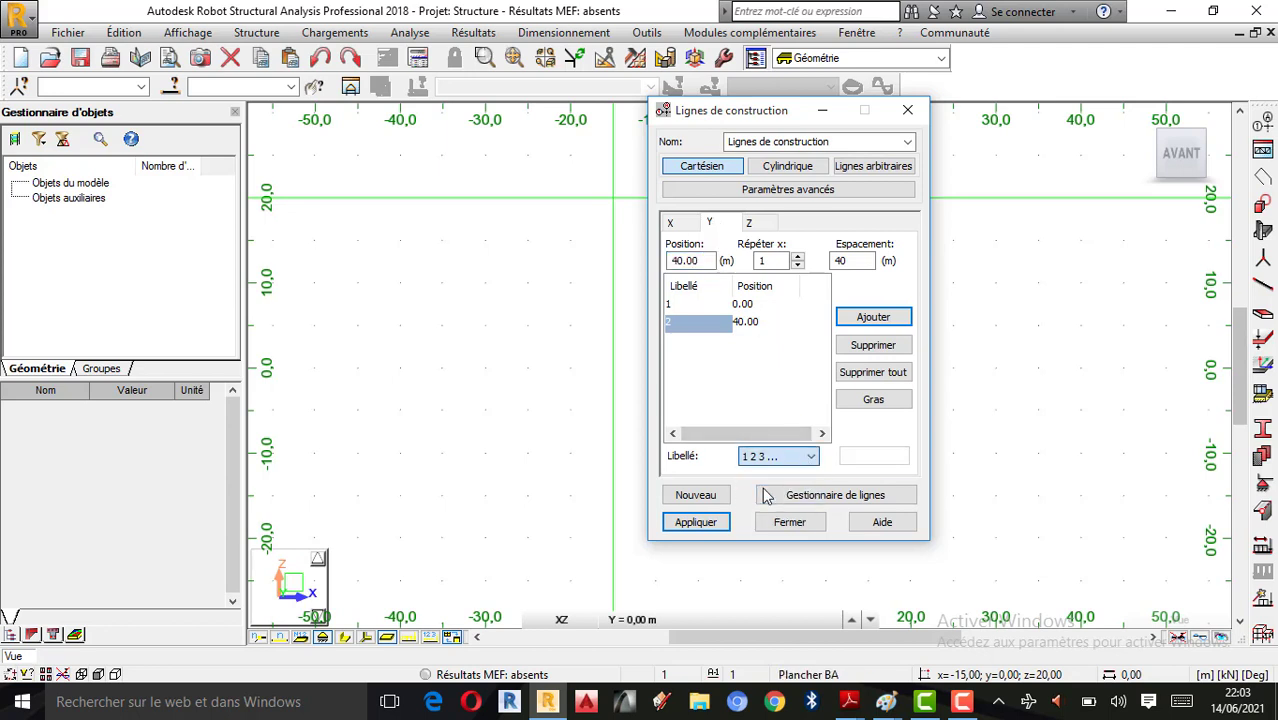
{"action": "left_click", "coordinate": [705, 530]}
{"action": "left_click", "coordinate": [809, 530]}
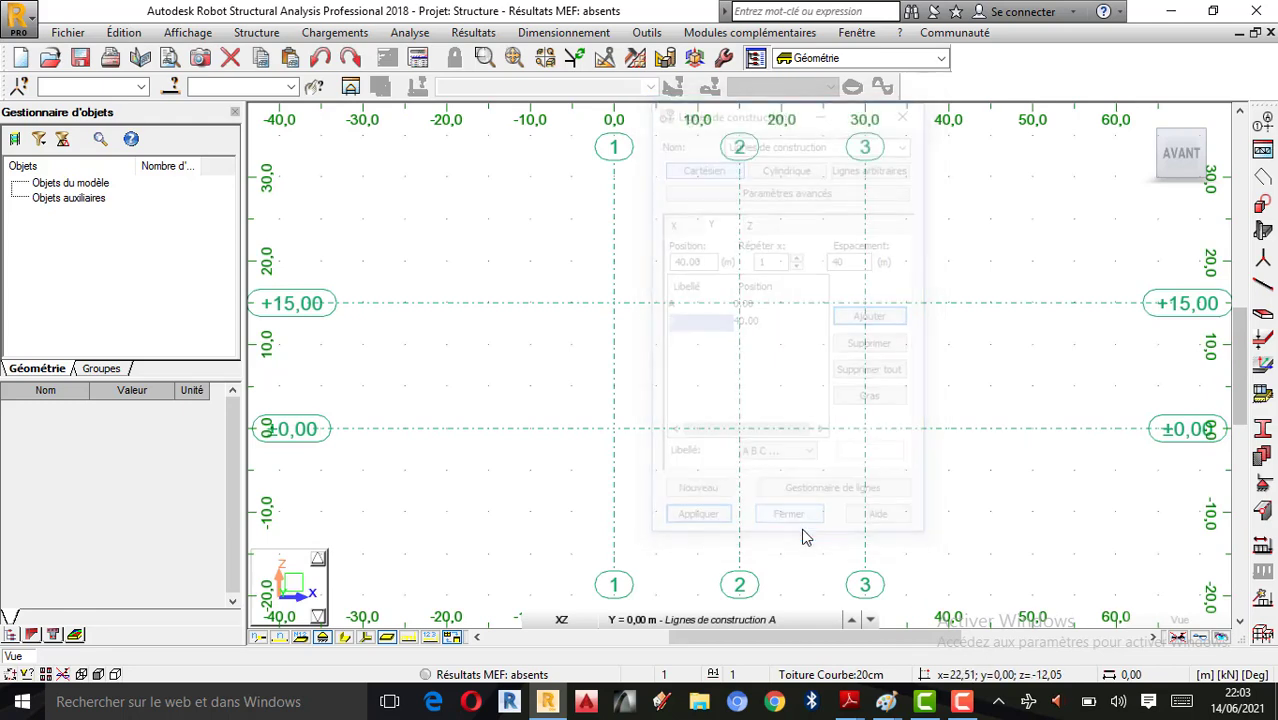
Set up an arc defined by début - centre - fin, discretised into a fixed number of 40 edges.
{"action": "scroll", "coordinate": [809, 405], "scroll_direction": "up", "scroll_amount": 1}
{"action": "scroll", "coordinate": [742, 390], "scroll_direction": "up", "scroll_amount": 1}
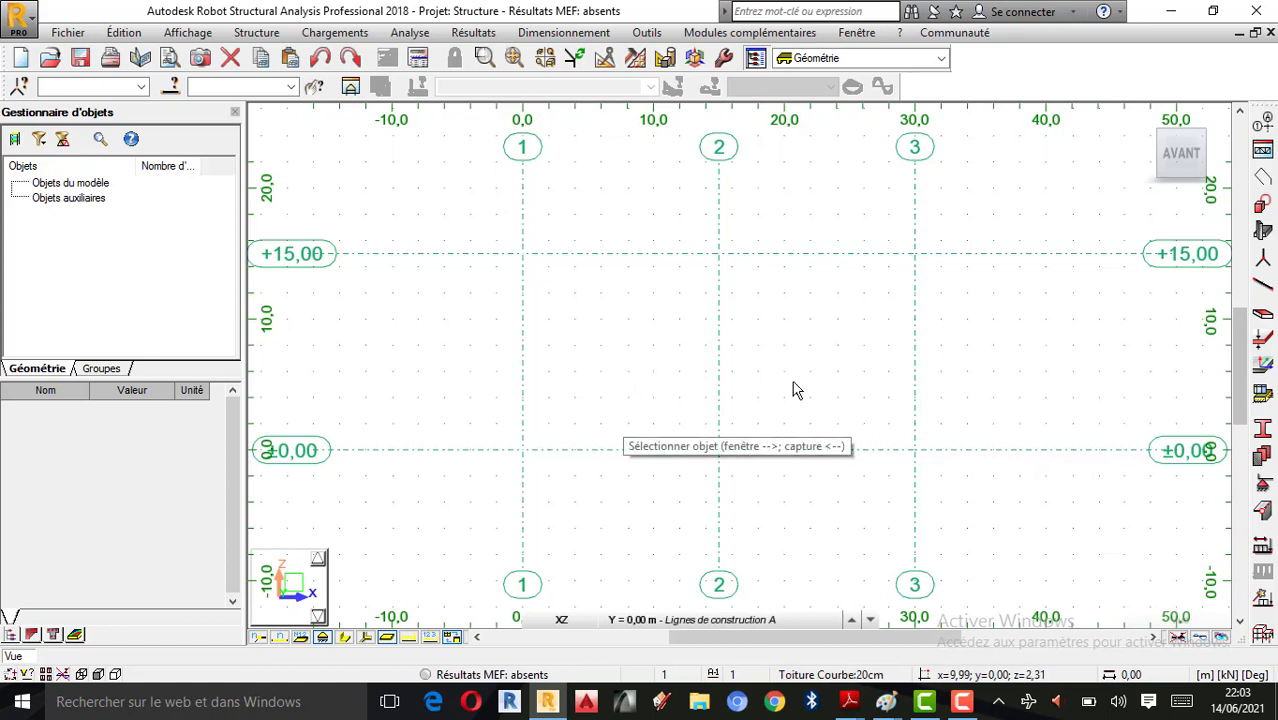
{"action": "left_click", "coordinate": [1263, 207]}
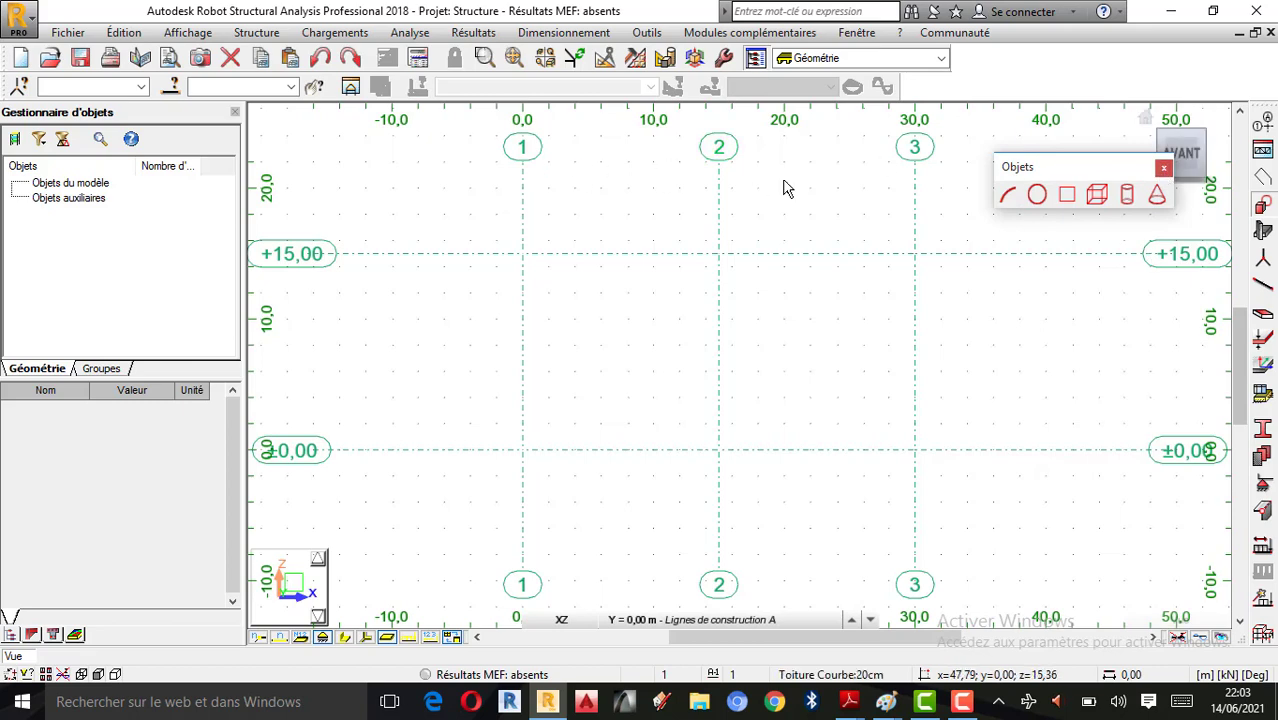
{"action": "left_click", "coordinate": [187, 32]}
{"action": "mouse_move", "coordinate": [262, 35]}
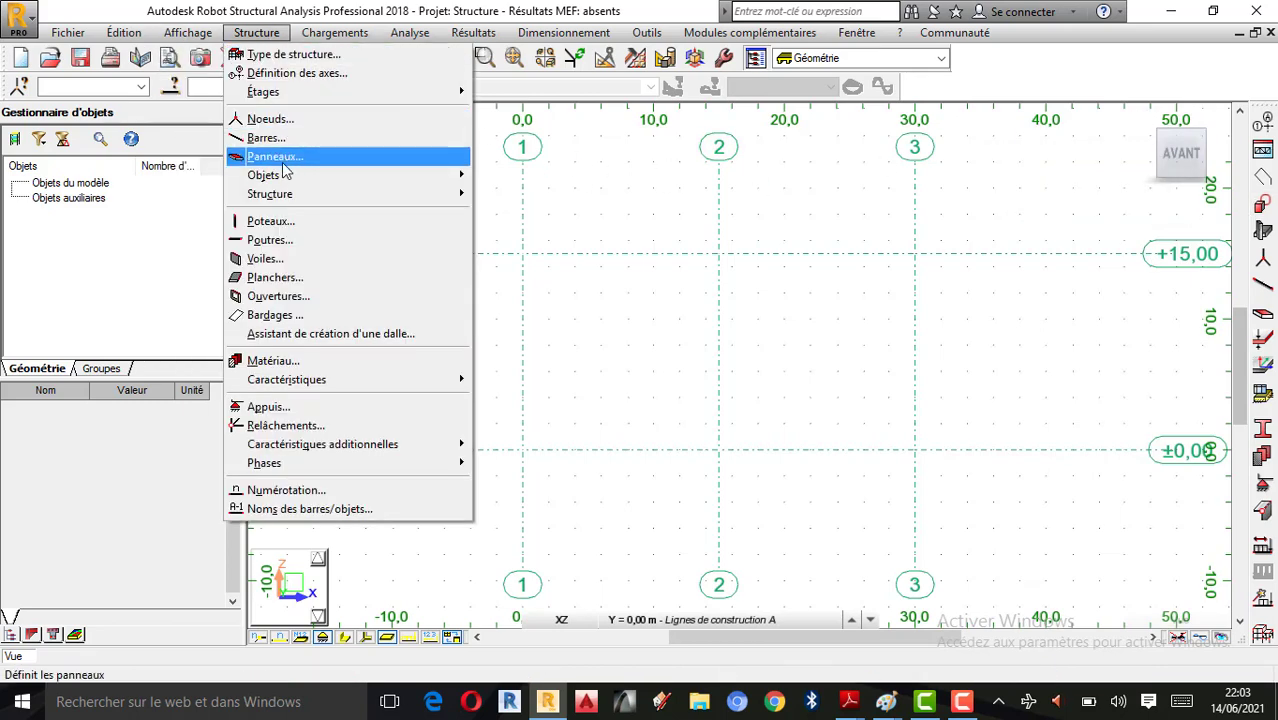
{"action": "mouse_move", "coordinate": [300, 176]}
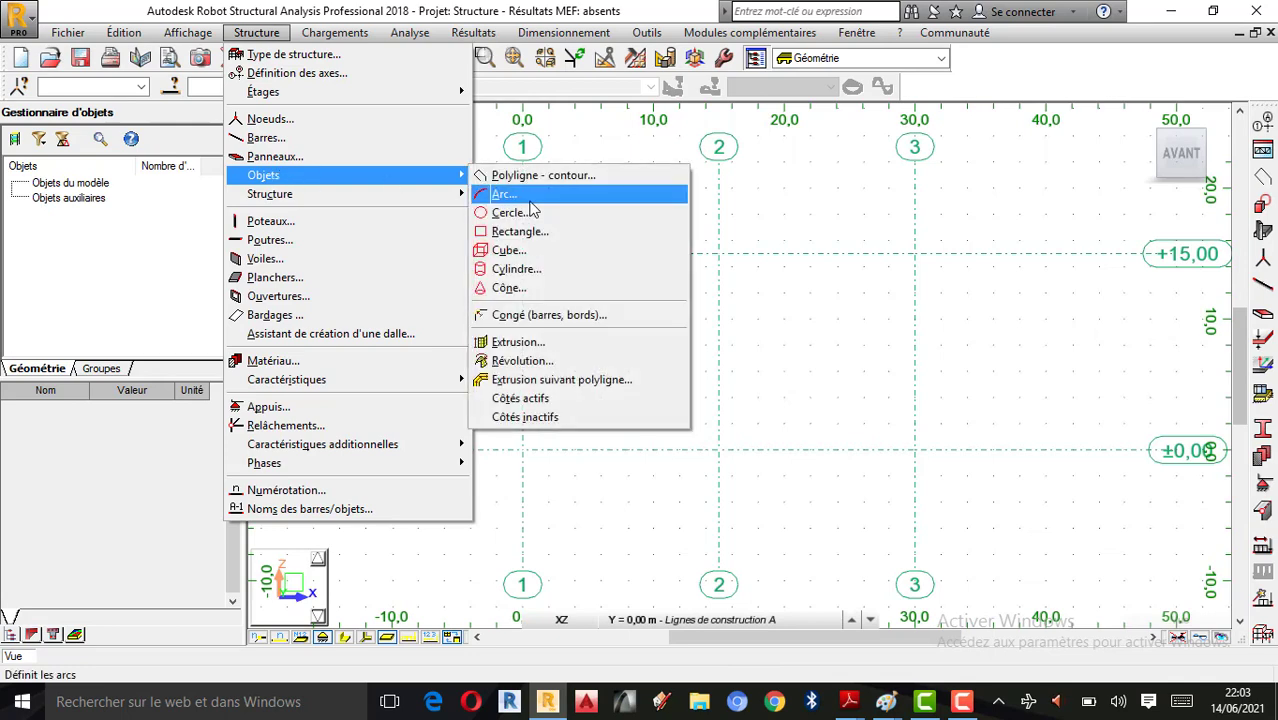
{"action": "left_click", "coordinate": [1263, 206]}
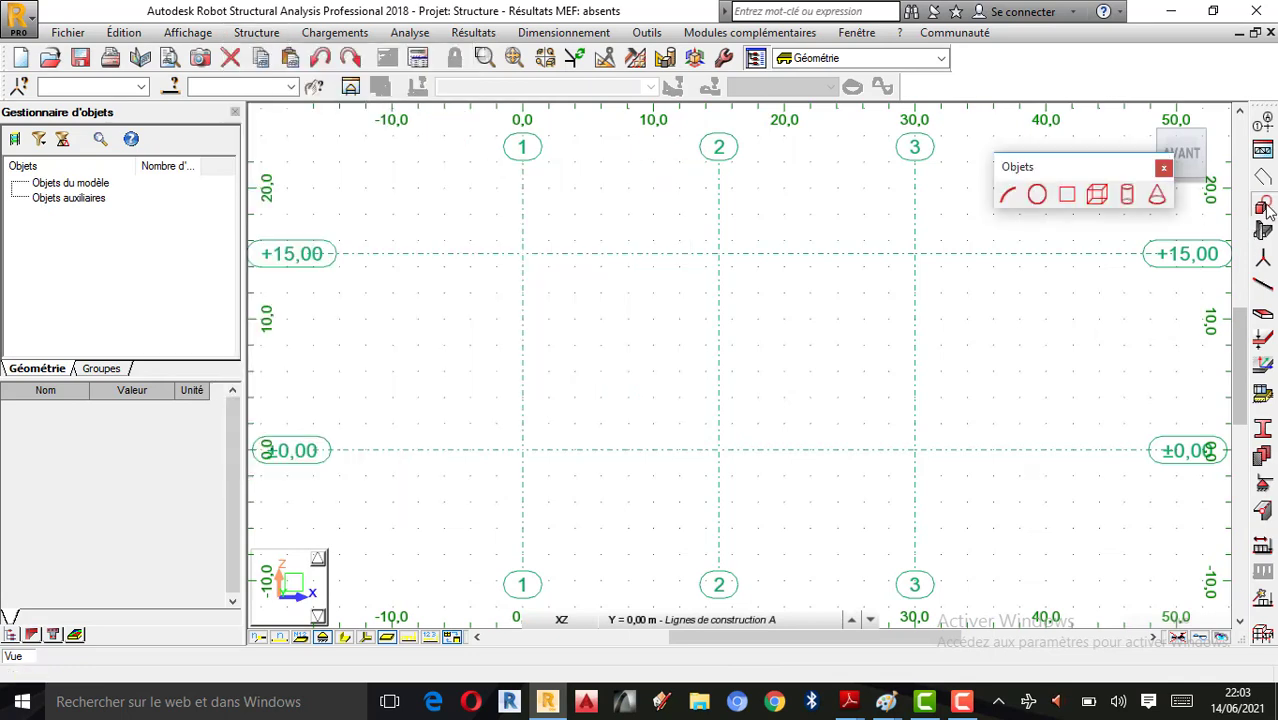
{"action": "left_click", "coordinate": [1010, 196]}
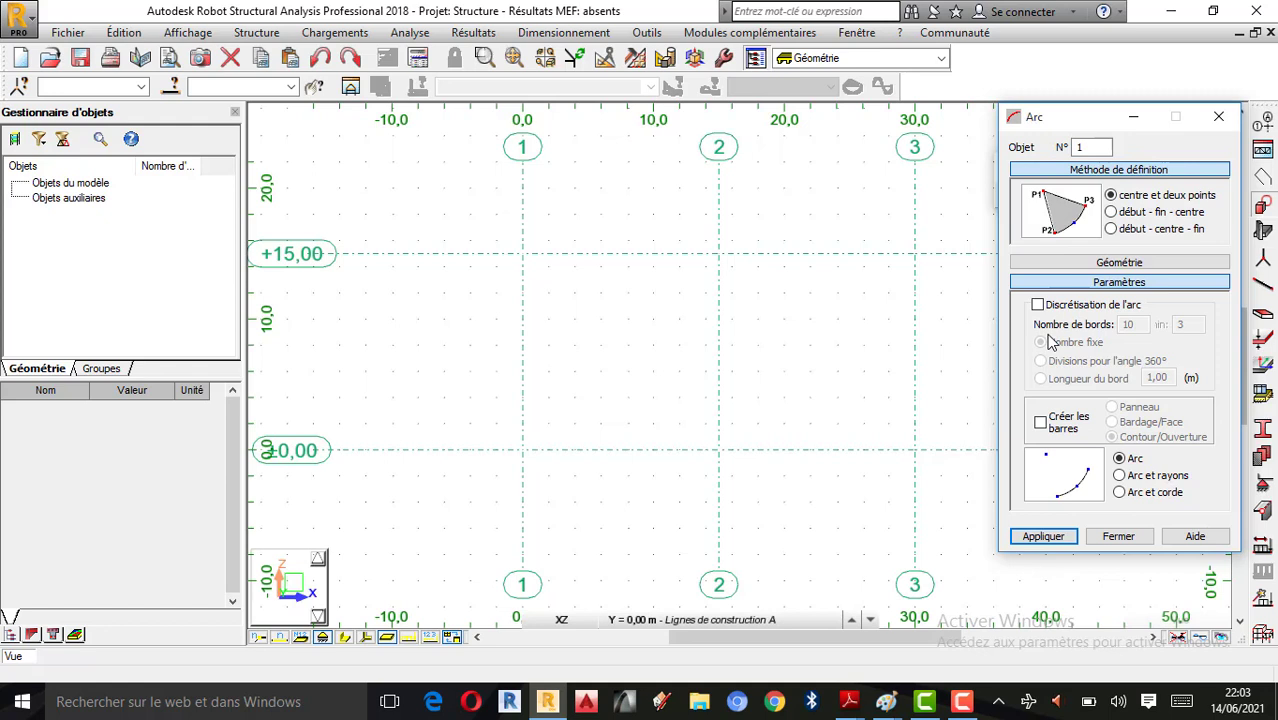
{"action": "left_click", "coordinate": [1038, 305]}
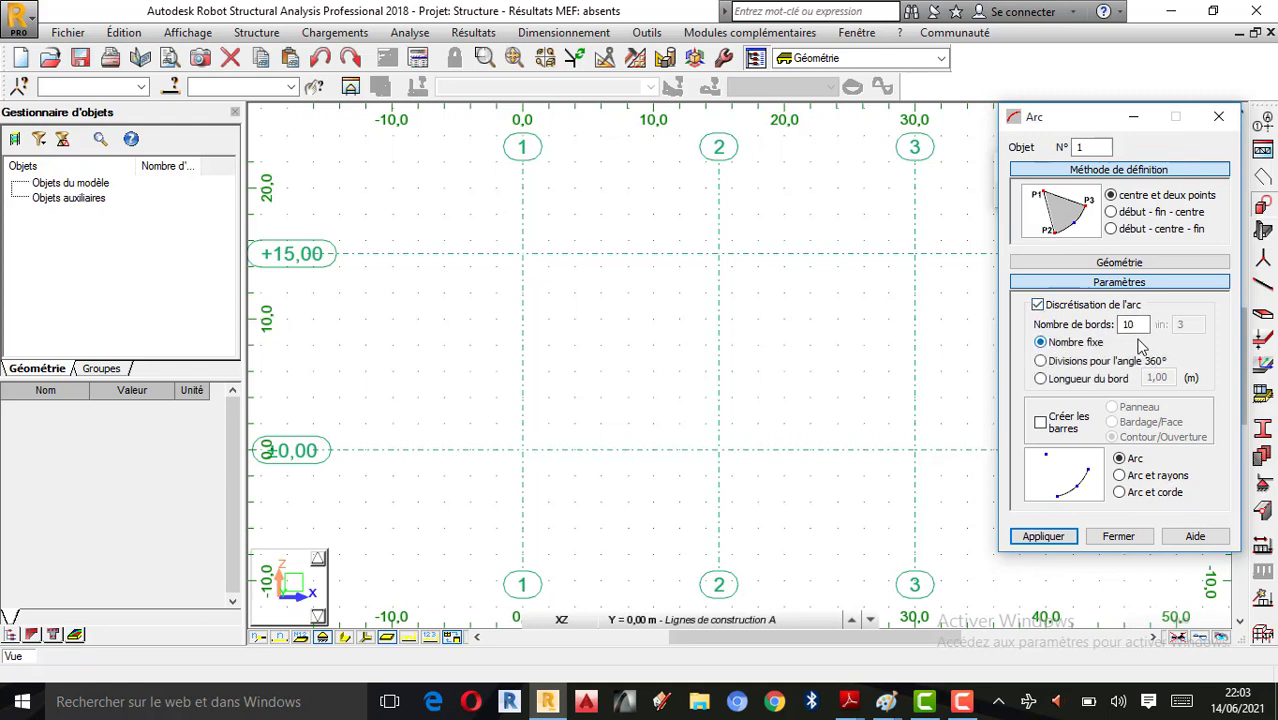
{"action": "double_click", "coordinate": [1138, 324]}
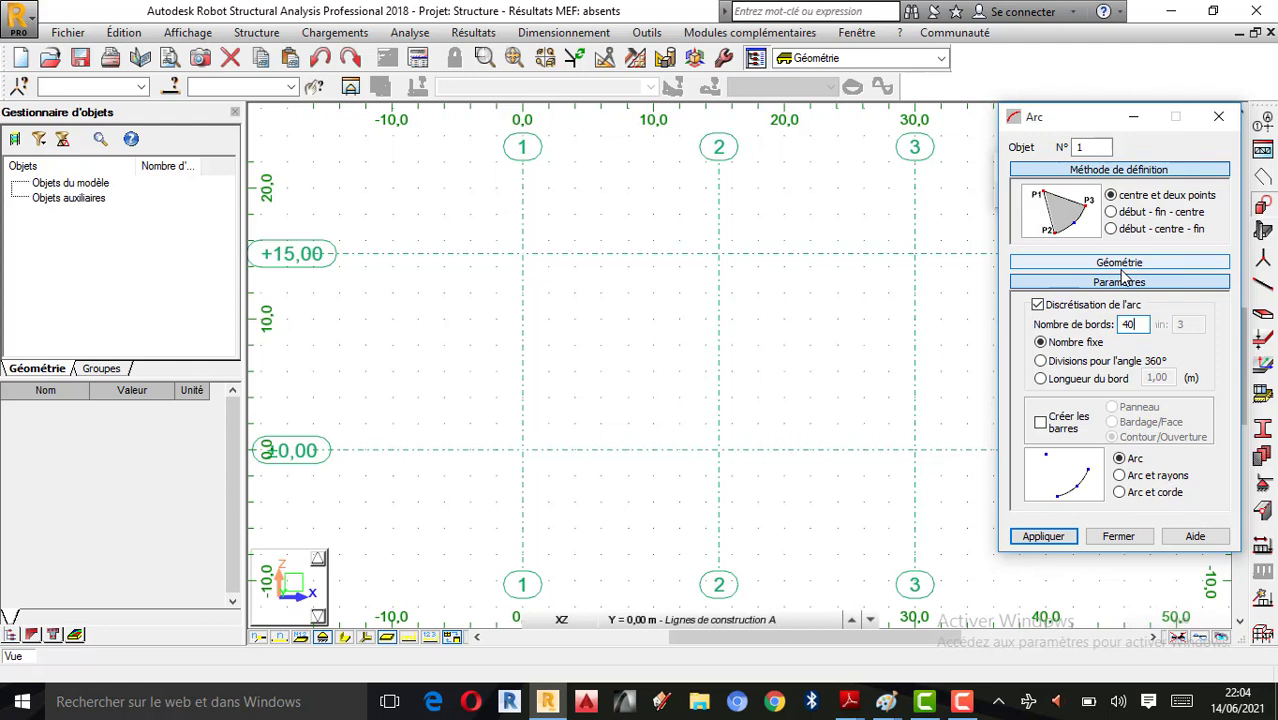
{"action": "left_click", "coordinate": [1111, 229]}
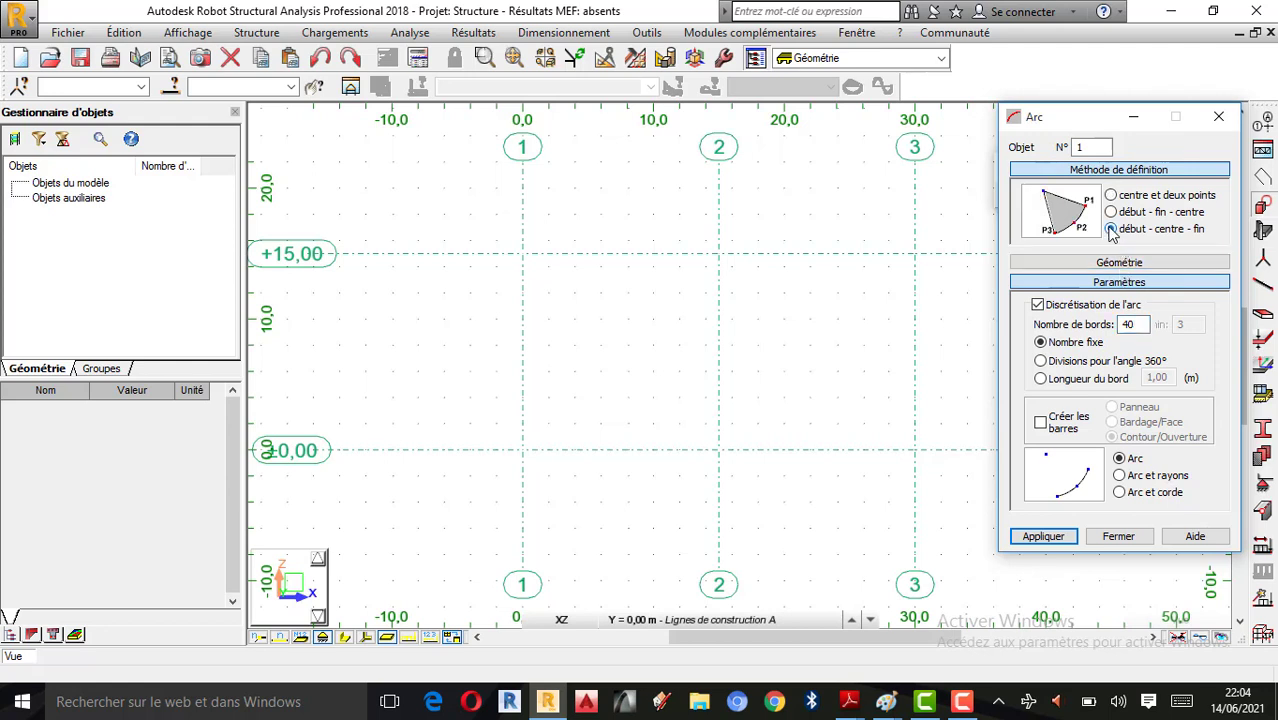
Draw the arc from line 1 at ±0,00 through line 2 at +15,00 to line 3 at ±0,00, and finish the arc definition.
{"action": "left_click", "coordinate": [522, 451]}
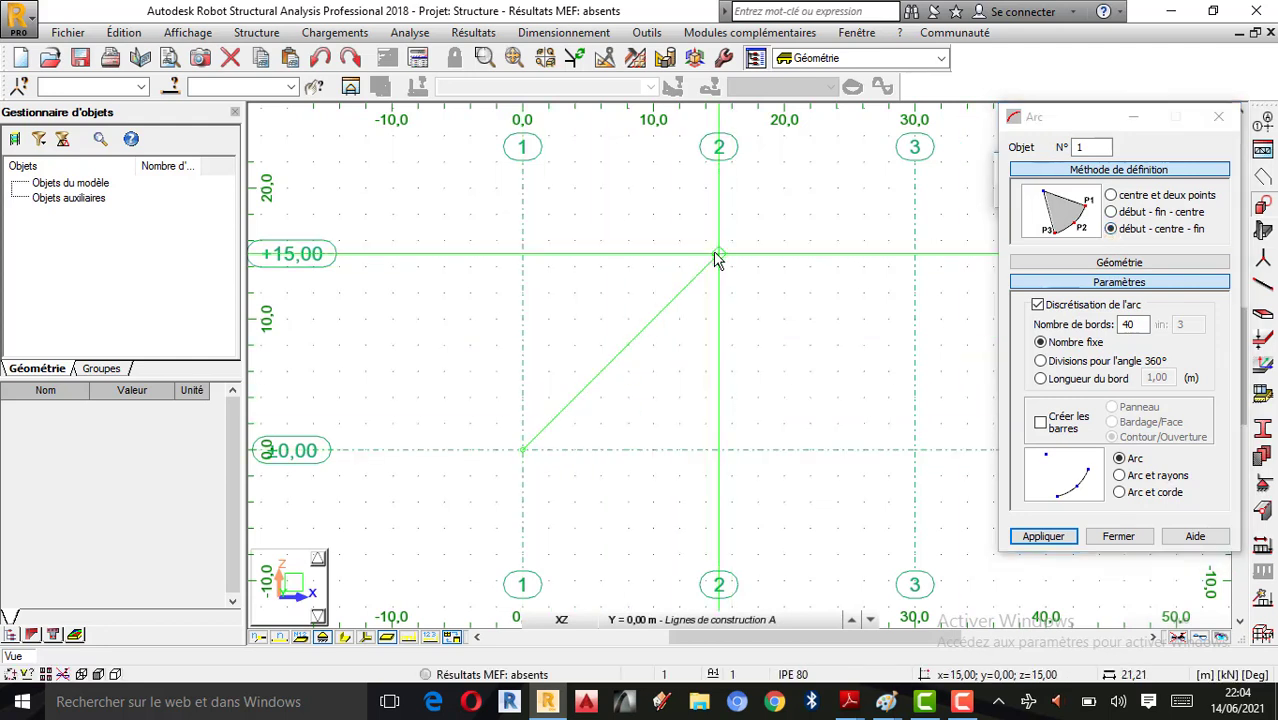
{"action": "left_click", "coordinate": [716, 256]}
{"action": "left_click", "coordinate": [910, 449]}
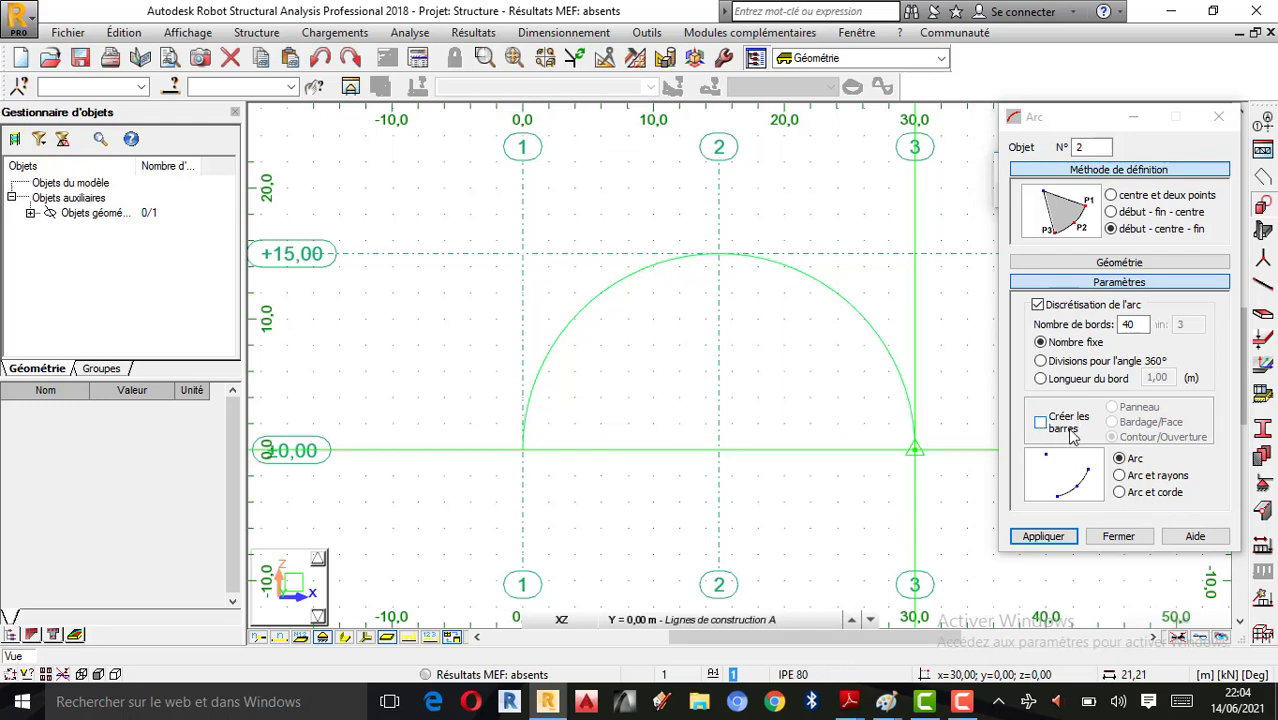
{"action": "left_click", "coordinate": [1120, 537]}
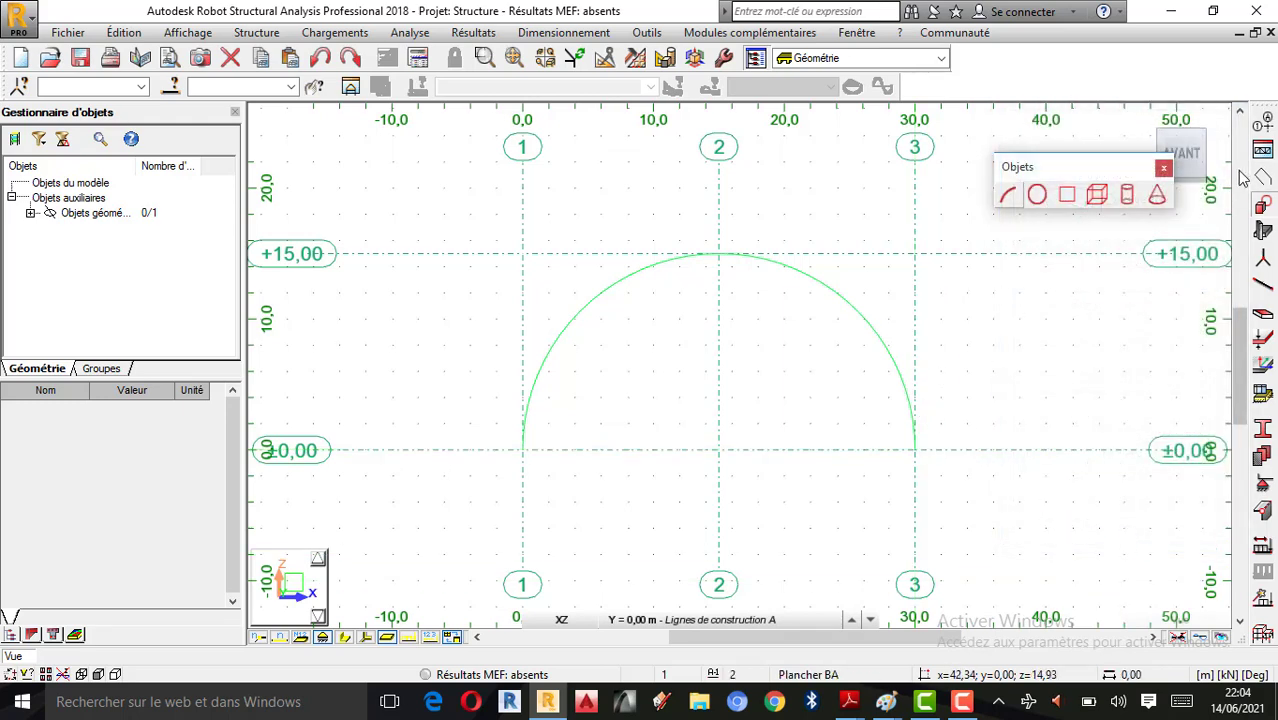
{"action": "left_click", "coordinate": [1162, 174]}
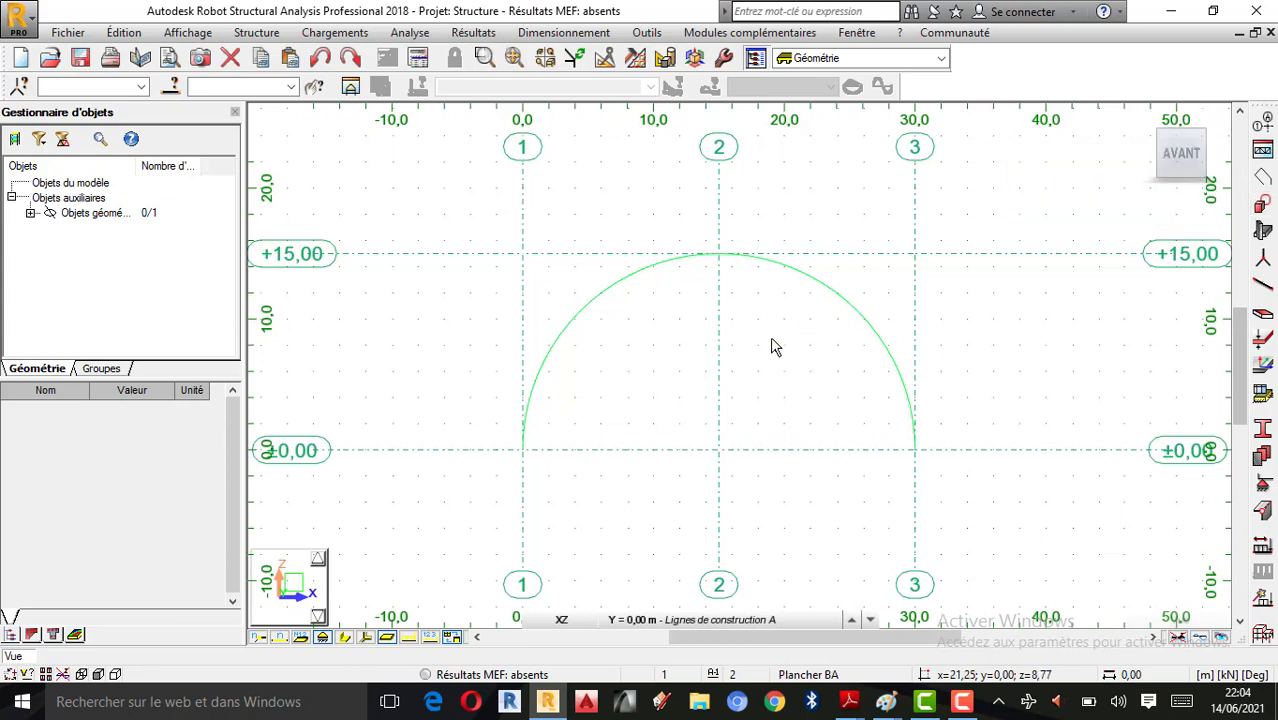
Add a dimension line for the arc's span between its two base ends, placed about 4 m below the base.
{"action": "scroll", "coordinate": [766, 345], "scroll_direction": "down", "scroll_amount": 1}
{"action": "scroll", "coordinate": [750, 347], "scroll_direction": "up", "scroll_amount": 1}
{"action": "left_click", "coordinate": [748, 287]}
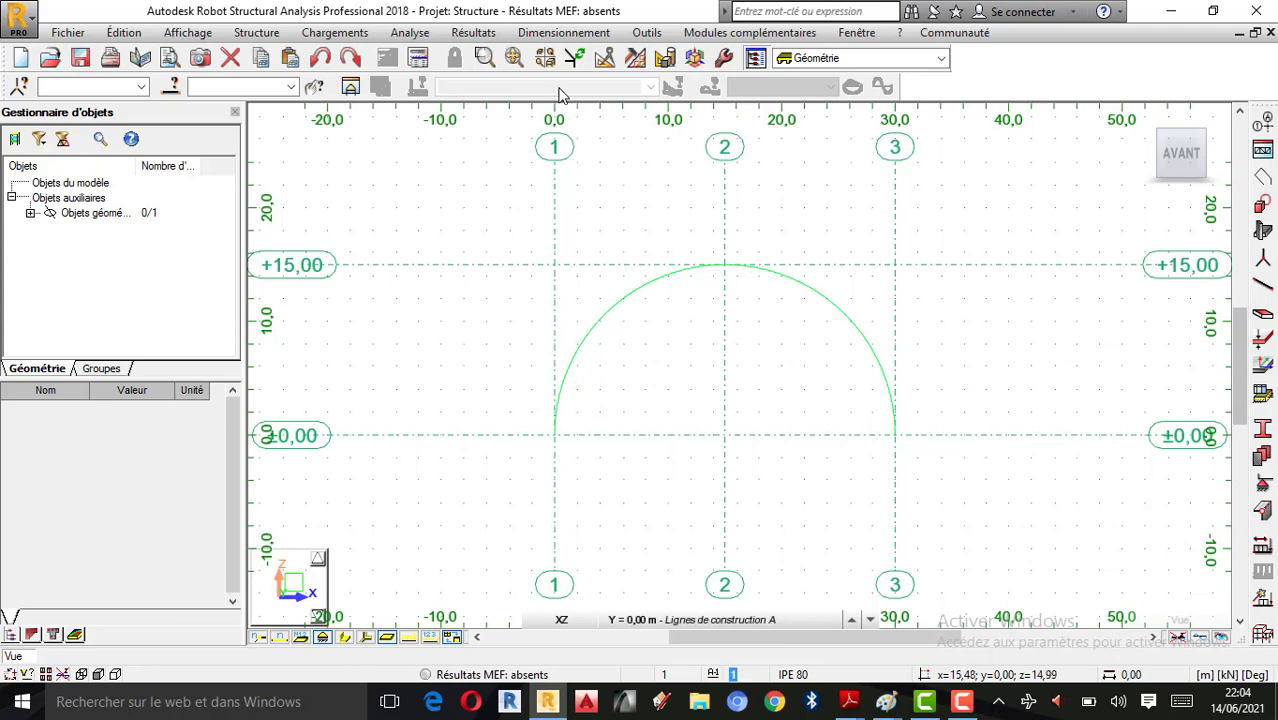
{"action": "left_click", "coordinate": [648, 33]}
{"action": "left_click", "coordinate": [673, 54]}
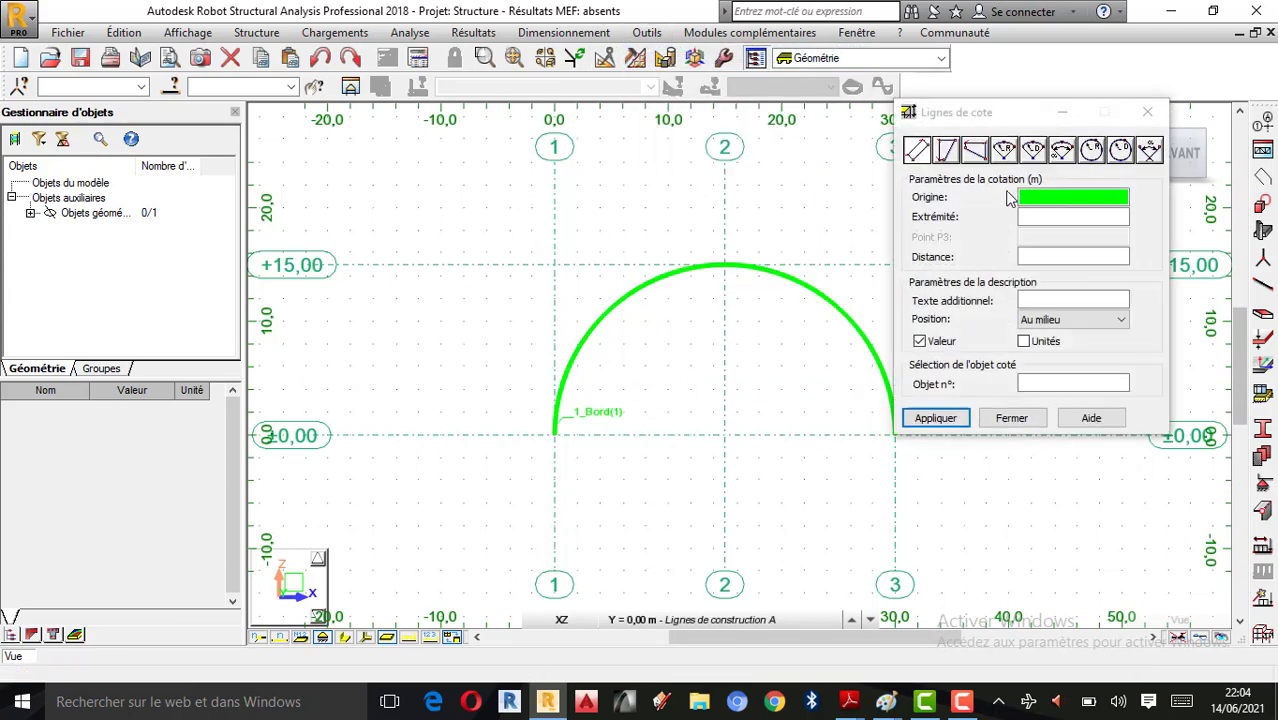
{"action": "left_click_drag", "start_coordinate": [966, 110], "coordinate": [245, 121]}
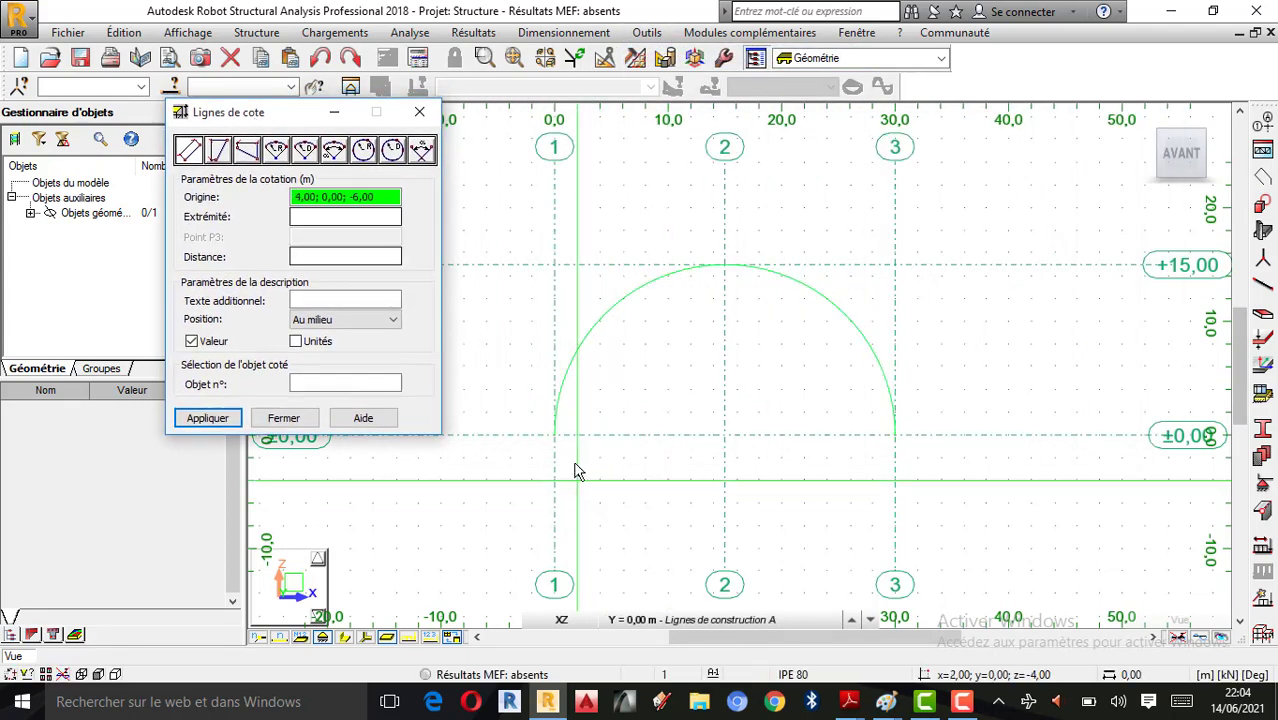
{"action": "left_click", "coordinate": [555, 435]}
{"action": "left_click", "coordinate": [895, 435]}
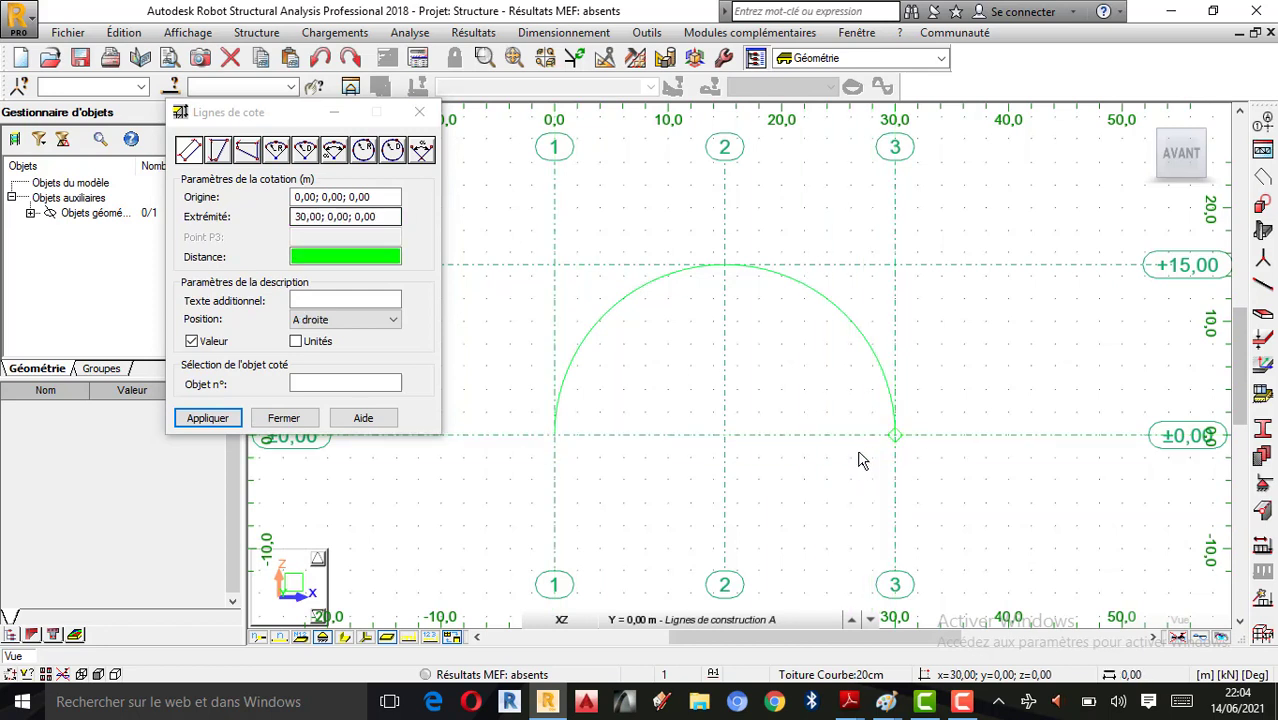
{"action": "left_click", "coordinate": [818, 481]}
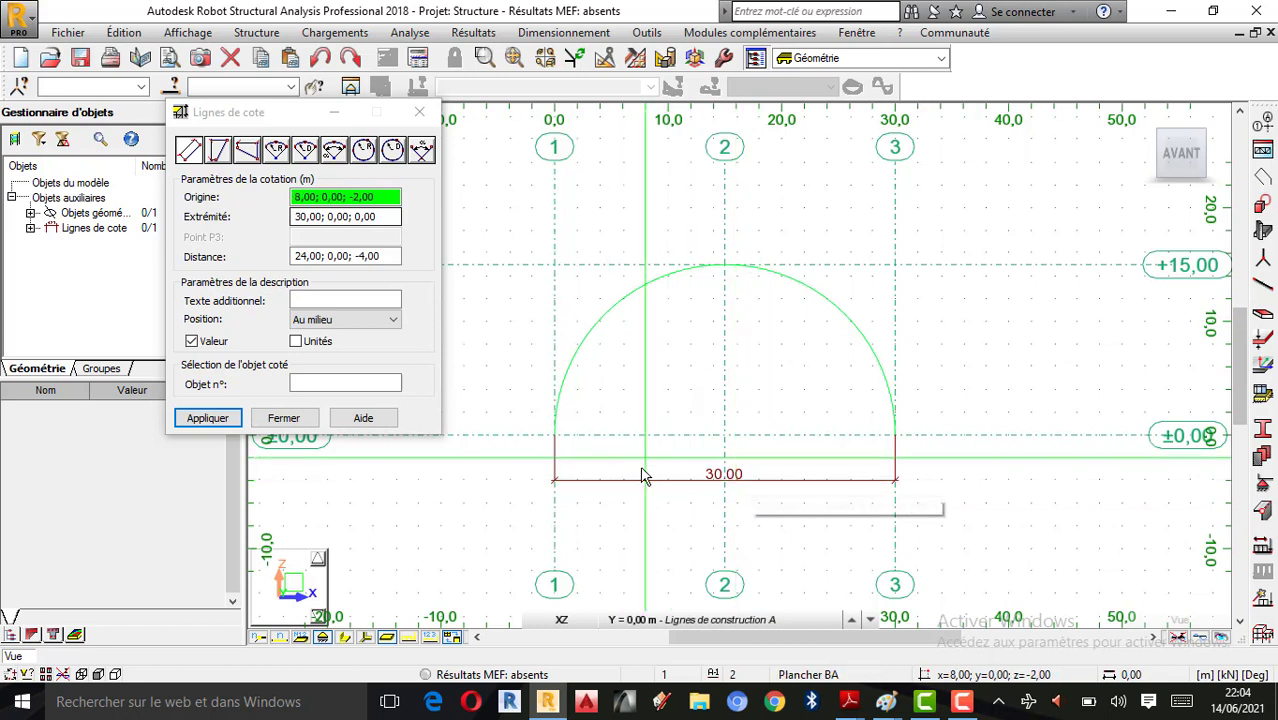
Add a vertical dimension line on line 3 between +15,00 and ±0,00, about 4 m outside the arc, and finish dimensioning.
{"action": "left_click", "coordinate": [897, 267]}
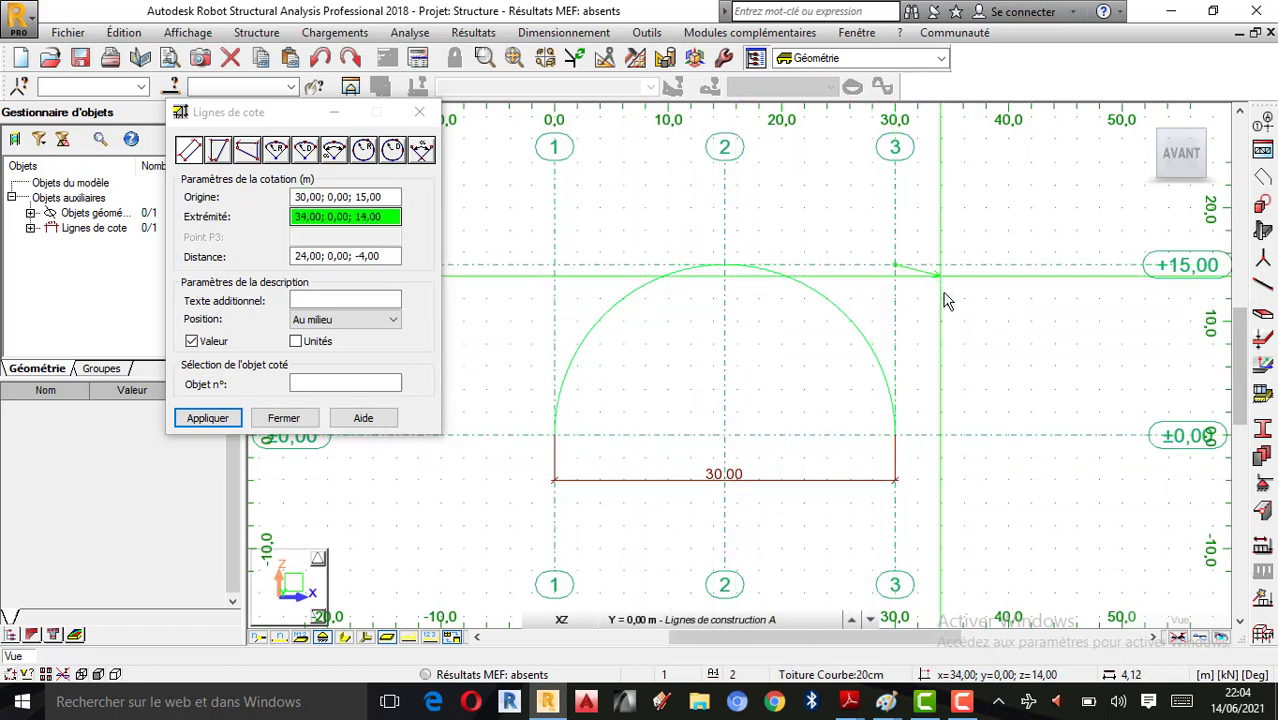
{"action": "left_click", "coordinate": [897, 438]}
{"action": "left_click", "coordinate": [936, 438]}
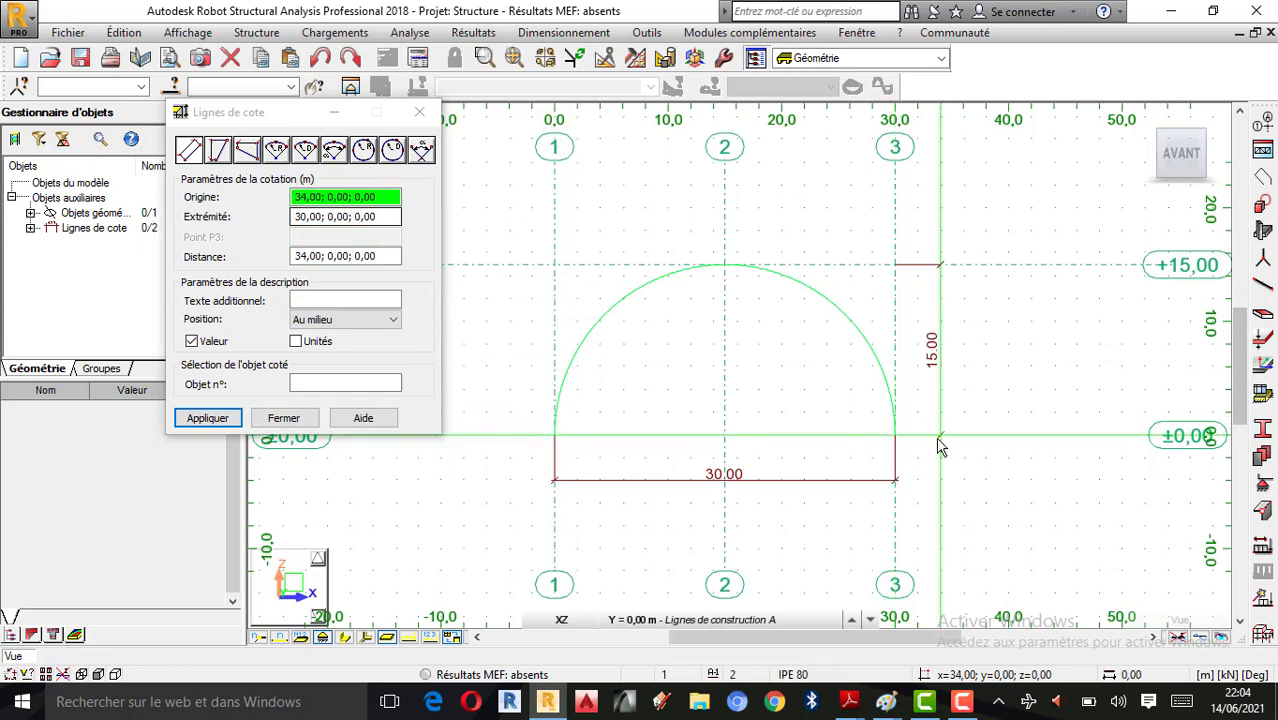
{"action": "left_click", "coordinate": [419, 112]}
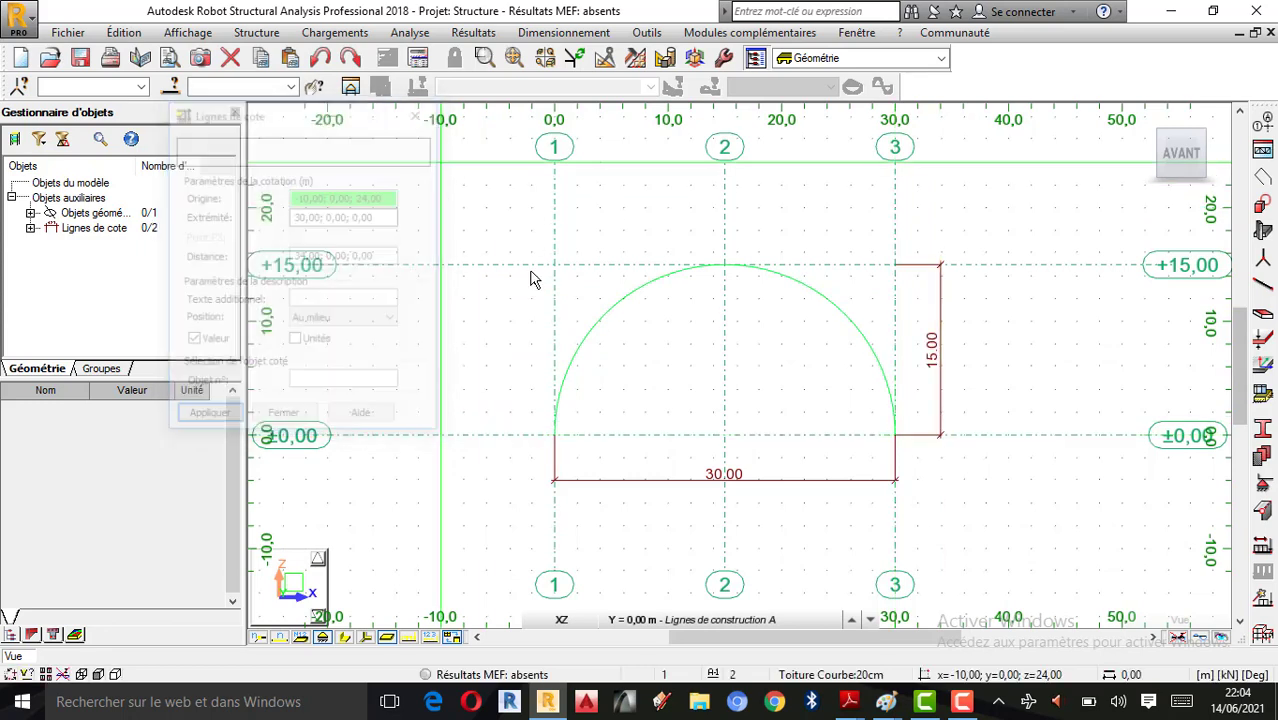
Delete the span and height dimension lines around the arc.
{"action": "left_click", "coordinate": [838, 484]}
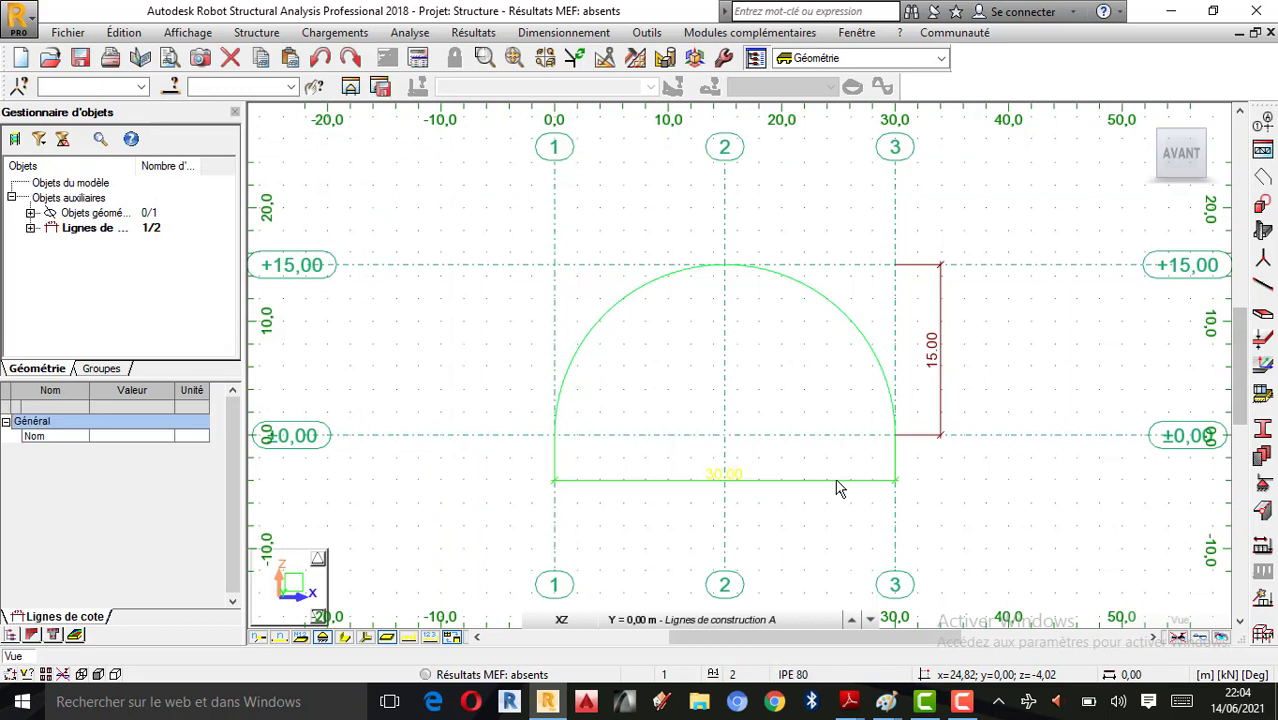
{"action": "key", "text": "Delete"}
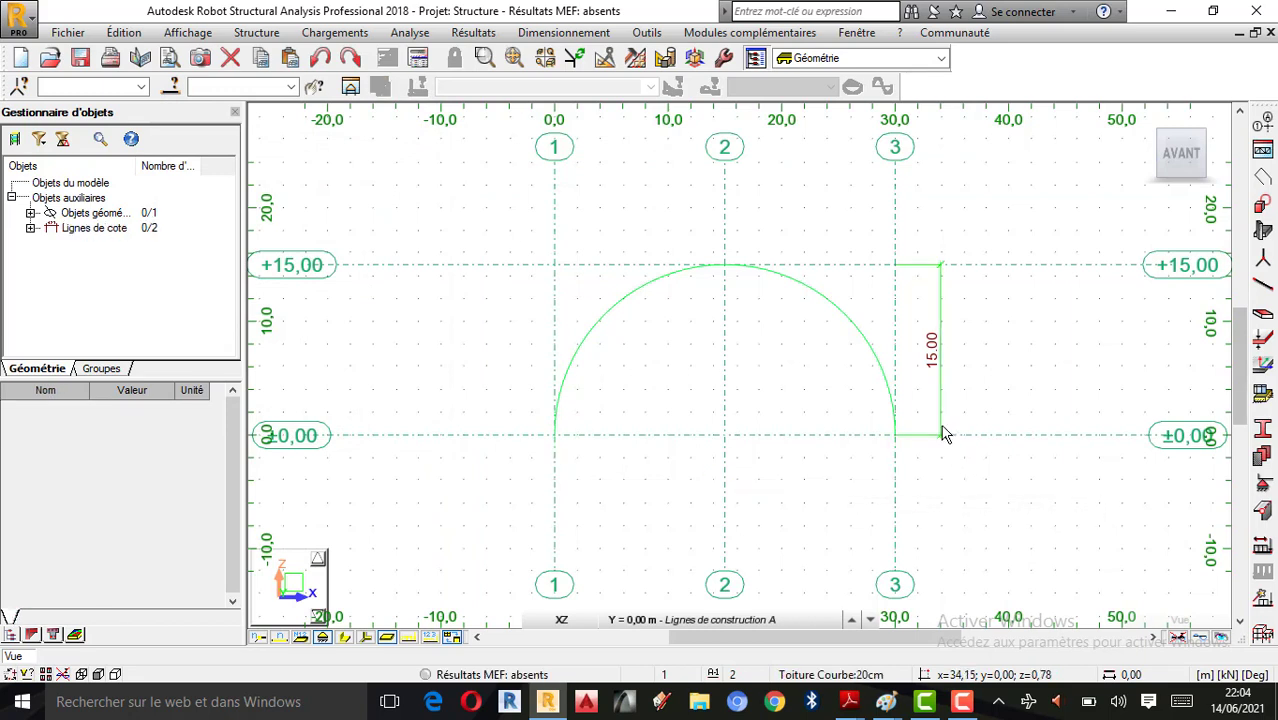
{"action": "left_click", "coordinate": [942, 434]}
{"action": "key", "text": "Delete"}
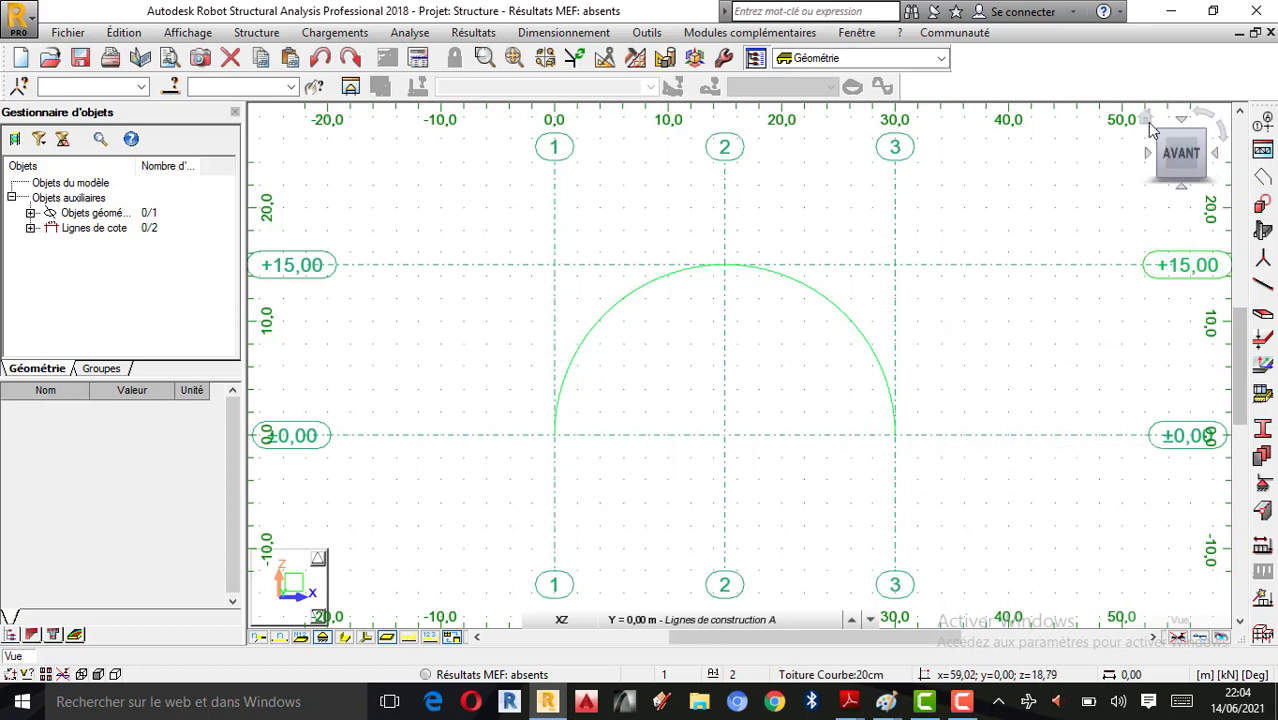
Show the arc and construction grid in a 3D view.
{"action": "left_click", "coordinate": [1147, 121]}
{"action": "middle_click_drag", "start_coordinate": [766, 376], "coordinate": [747, 308], "text": "shift"}
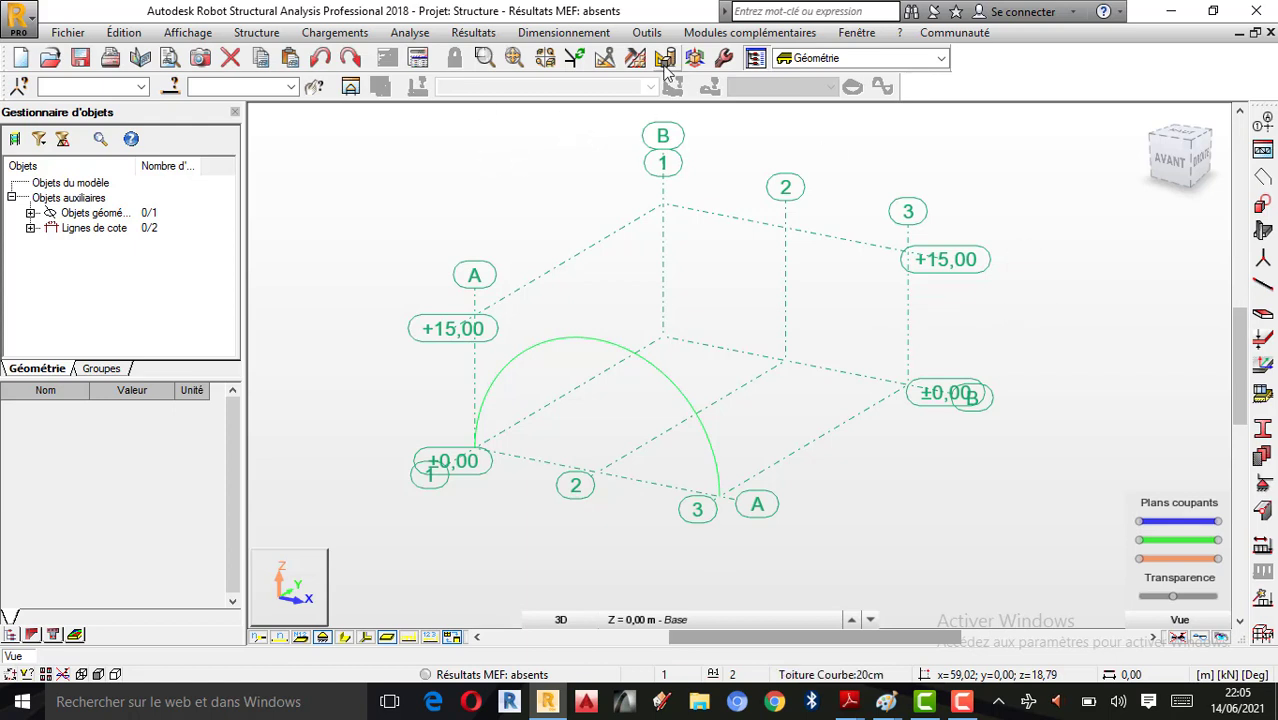
{"action": "left_click", "coordinate": [607, 60]}
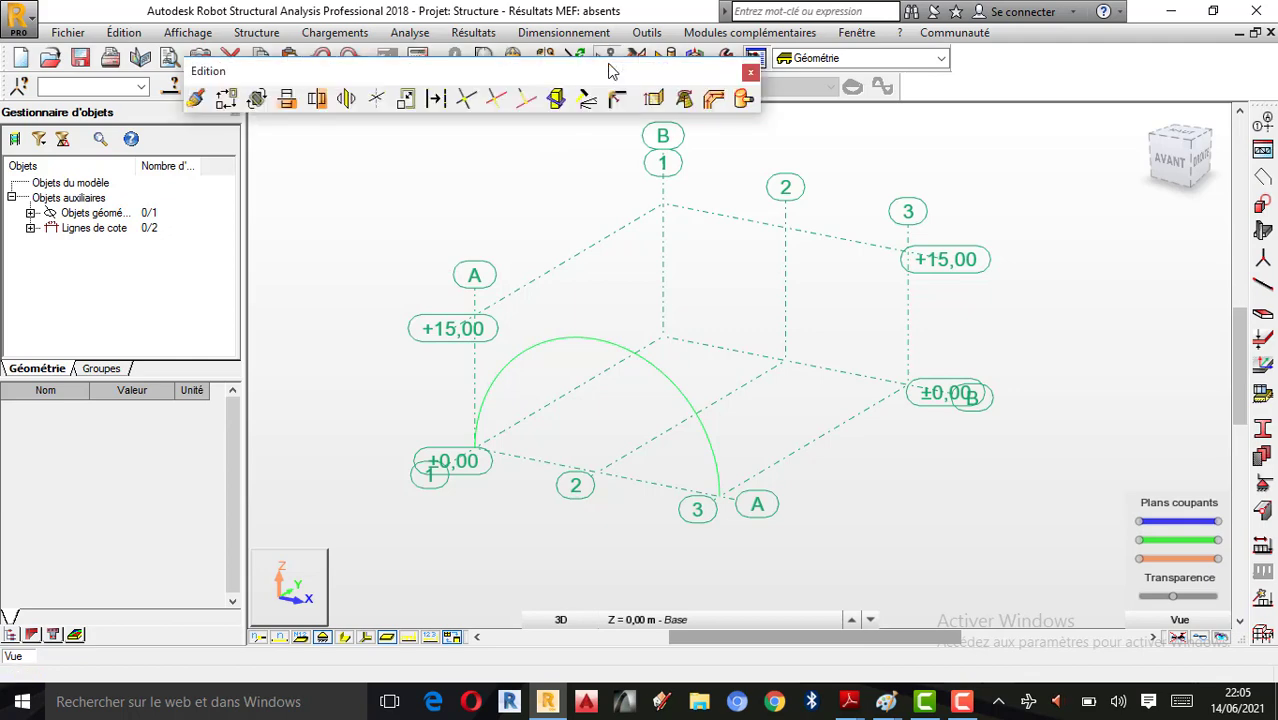
{"action": "left_click", "coordinate": [750, 72]}
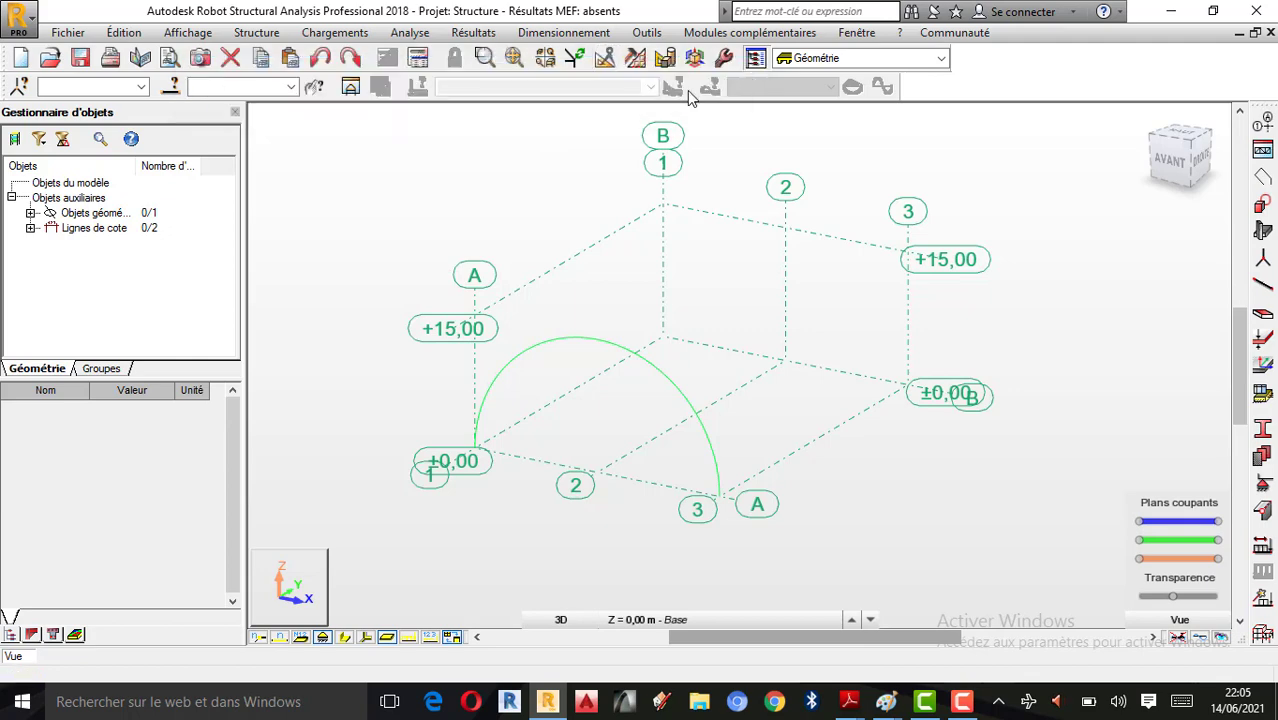
{"action": "left_click", "coordinate": [125, 33]}
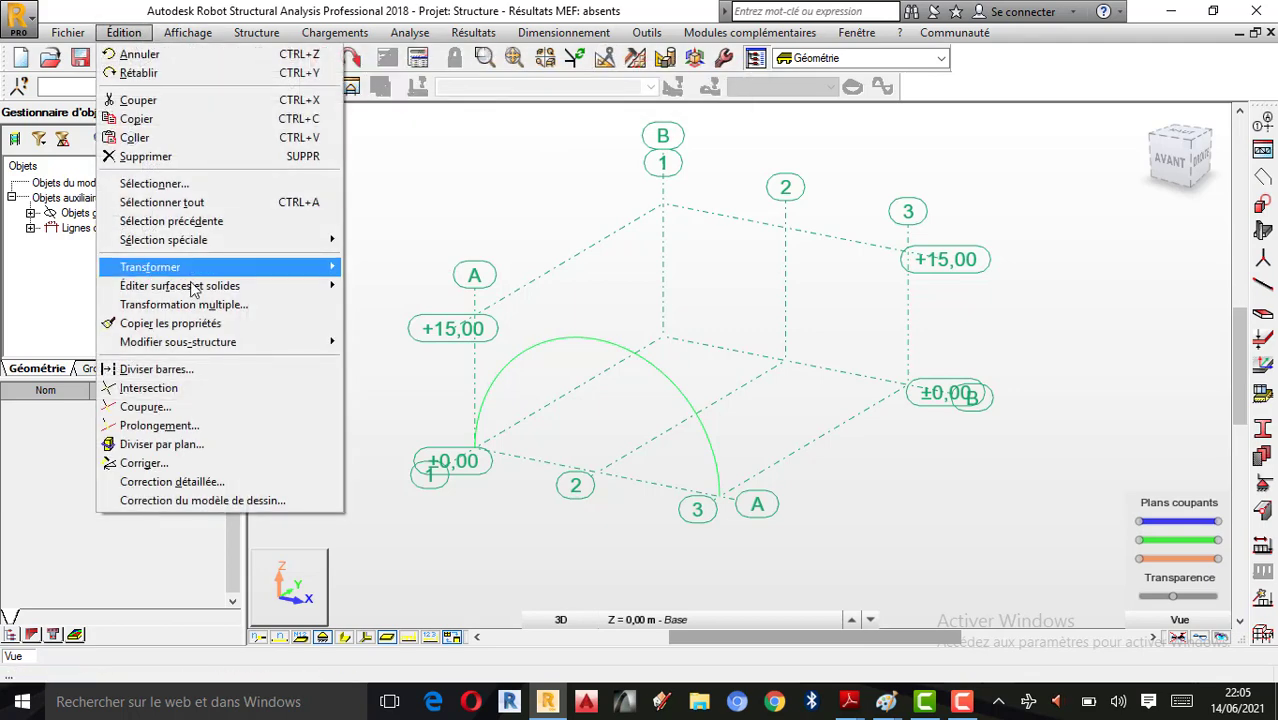
{"action": "mouse_move", "coordinate": [190, 277]}
{"action": "left_click", "coordinate": [450, 266]}
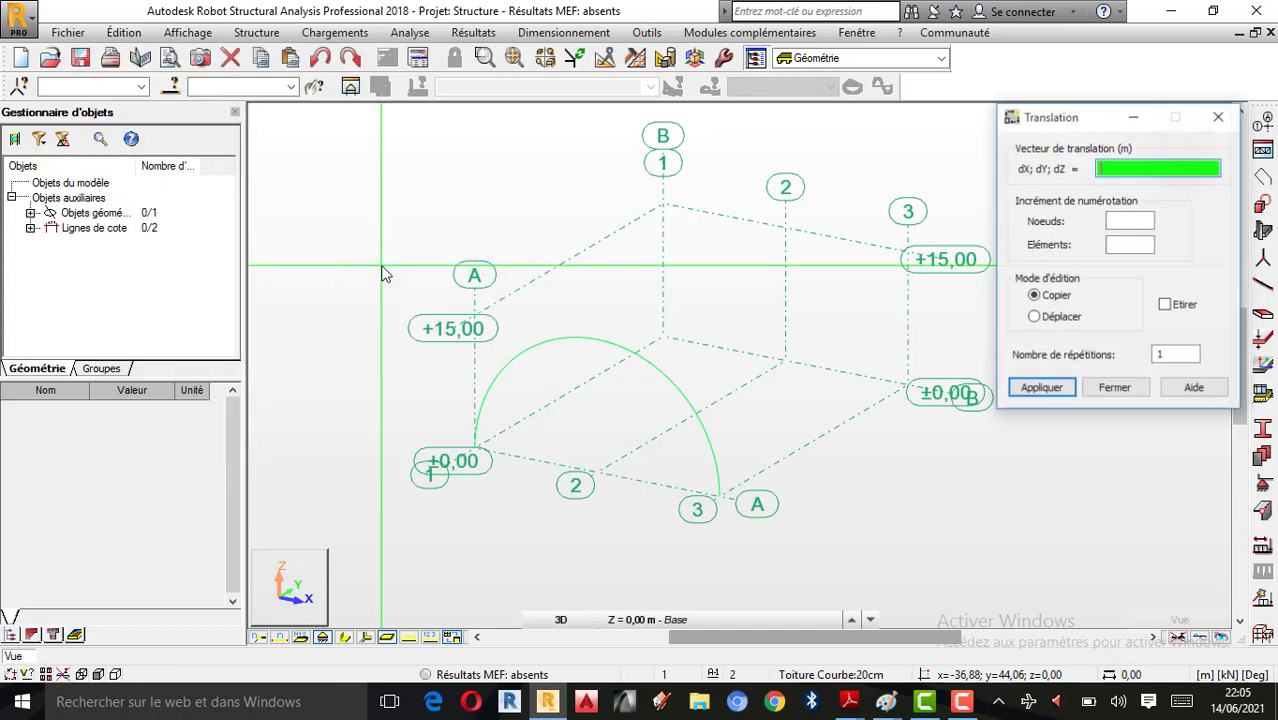
{"action": "left_click", "coordinate": [1222, 122]}
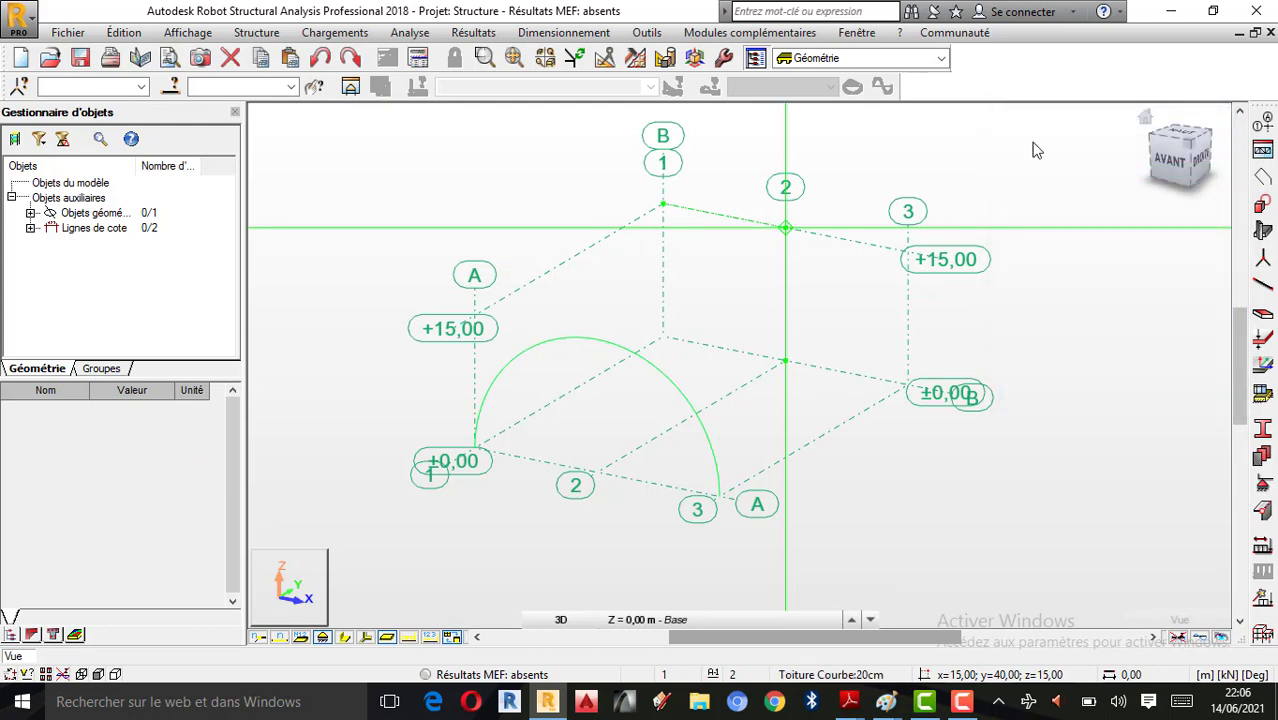
Show the geometry editing tools as a floating set over the 3D model view.
{"action": "left_click", "coordinate": [609, 61]}
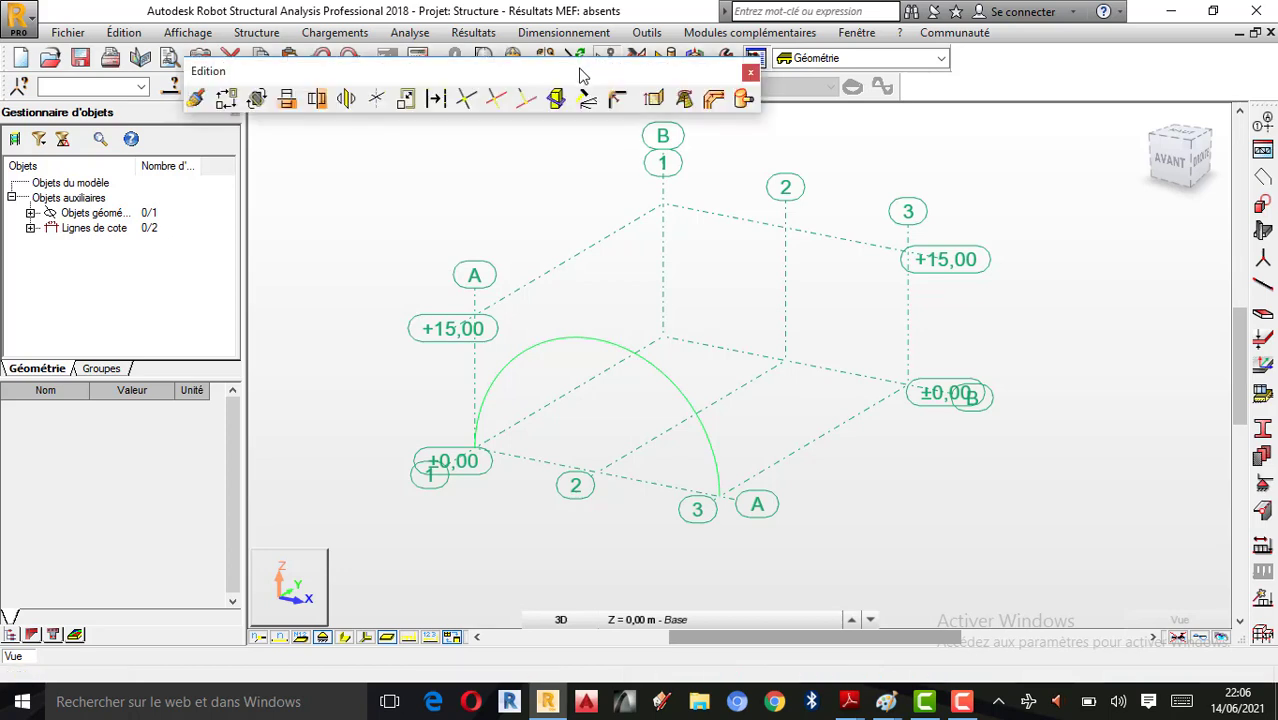
{"action": "left_click_drag", "start_coordinate": [580, 70], "coordinate": [630, 75]}
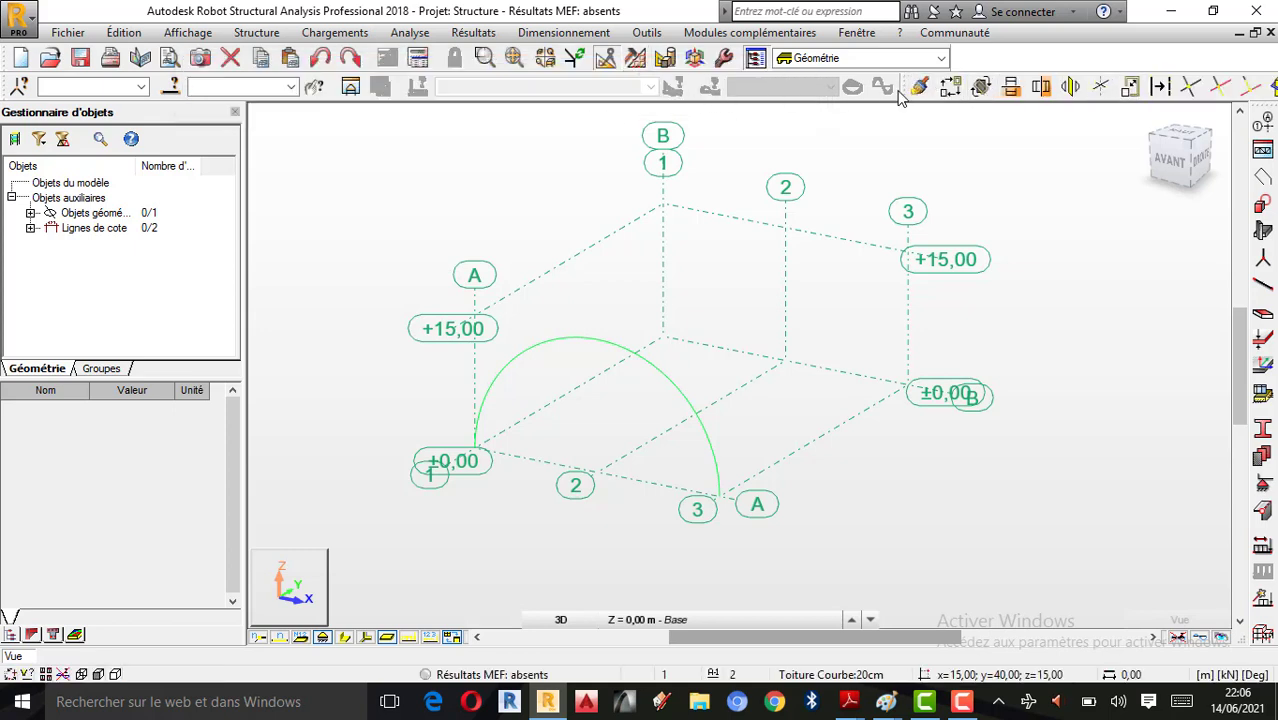
{"action": "left_click_drag", "start_coordinate": [904, 87], "coordinate": [266, 141]}
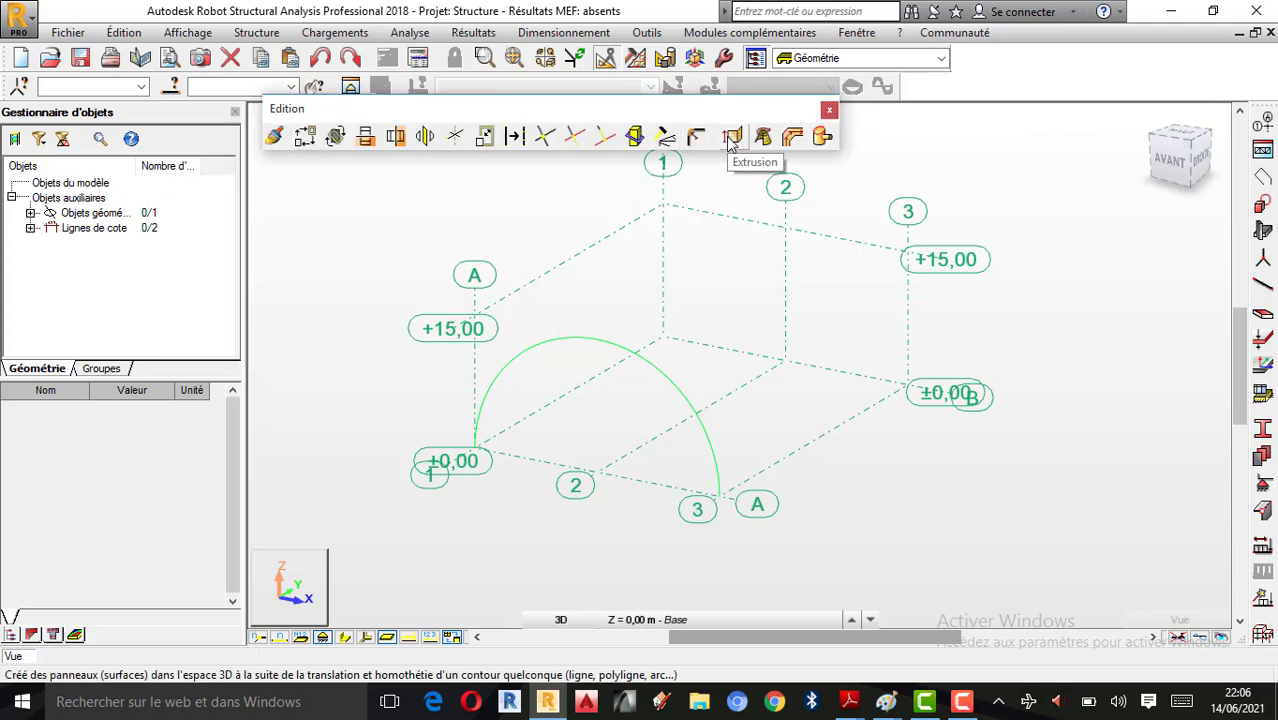
{"action": "left_click", "coordinate": [731, 139]}
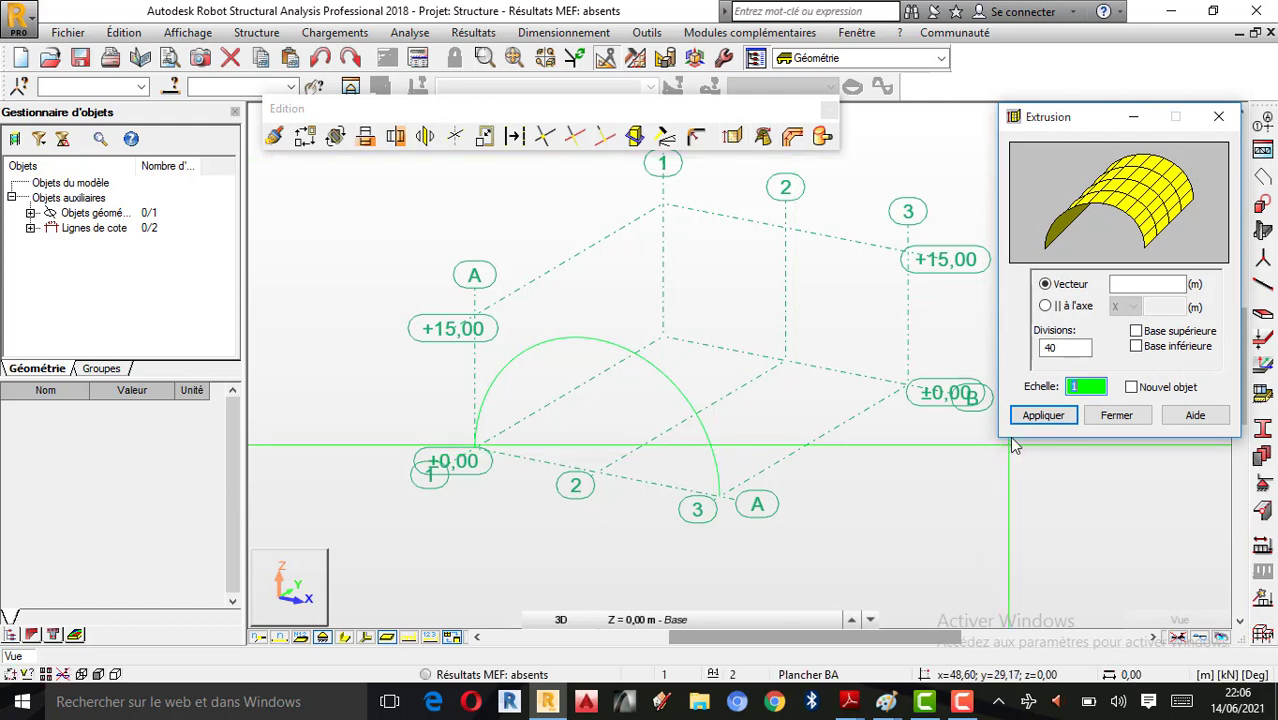
{"action": "left_click_drag", "start_coordinate": [1072, 347], "coordinate": [953, 348]}
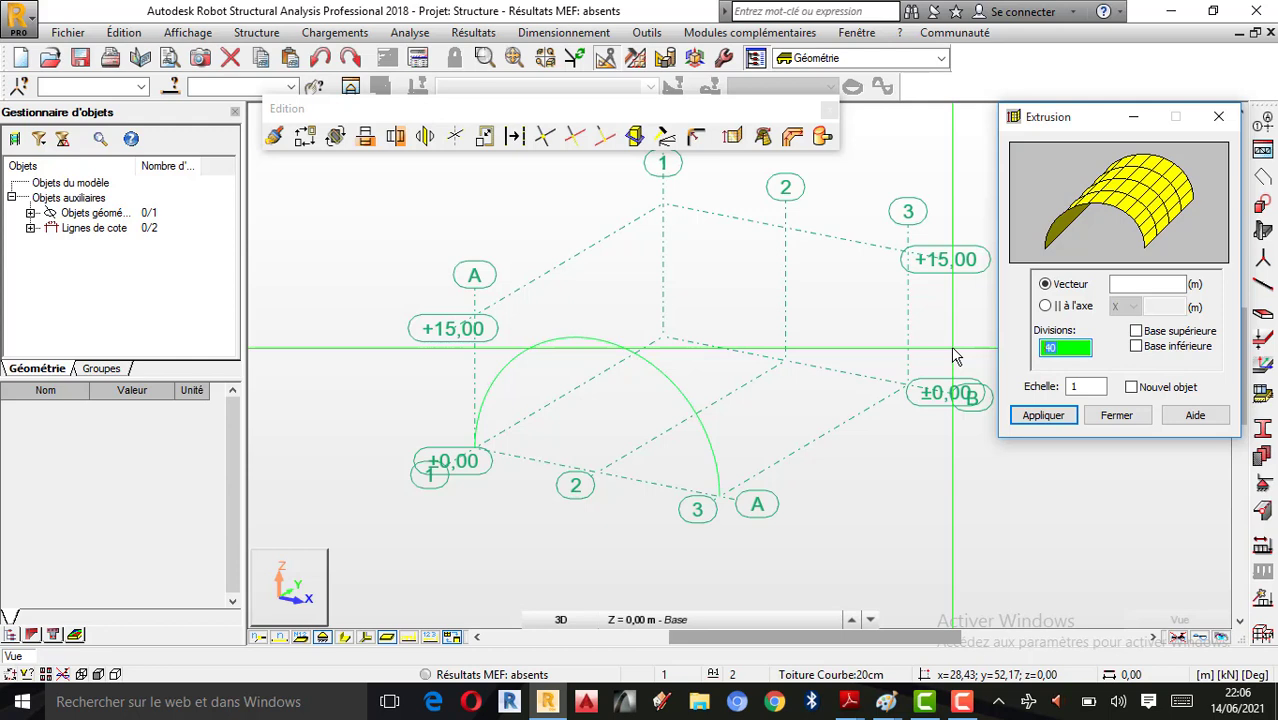
{"action": "type", "text": "4"}
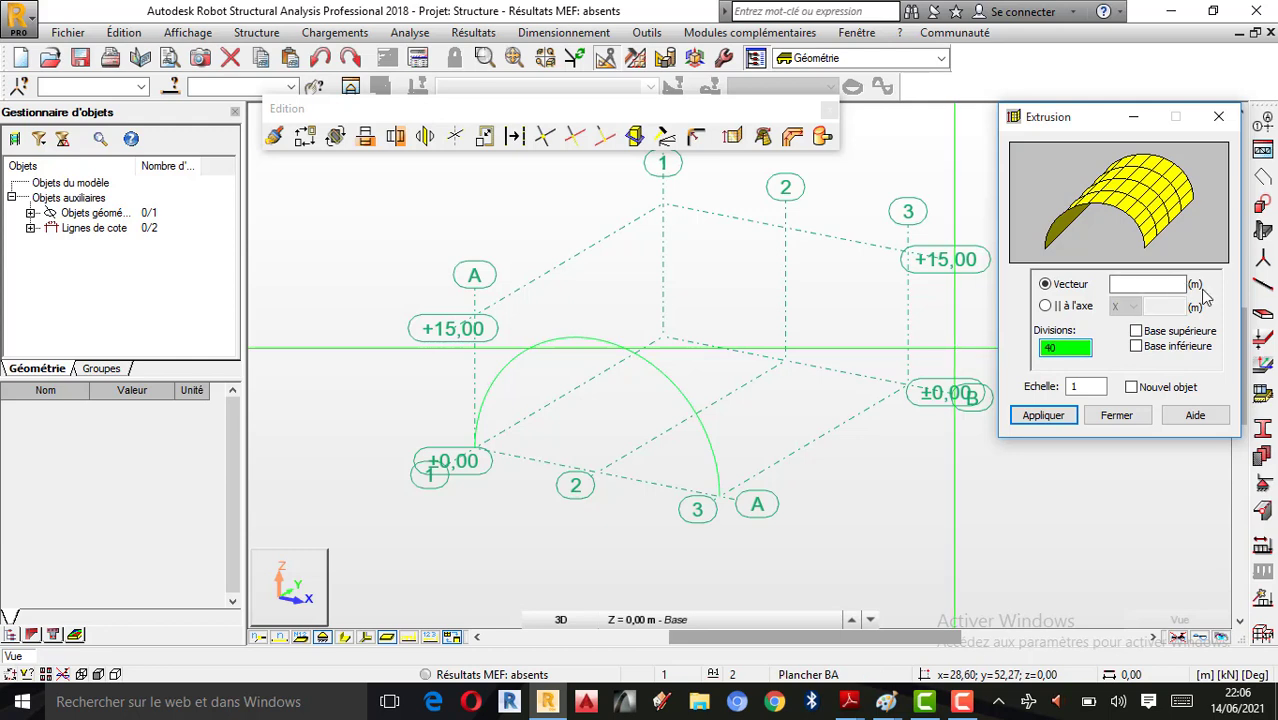
{"action": "left_click", "coordinate": [1157, 286]}
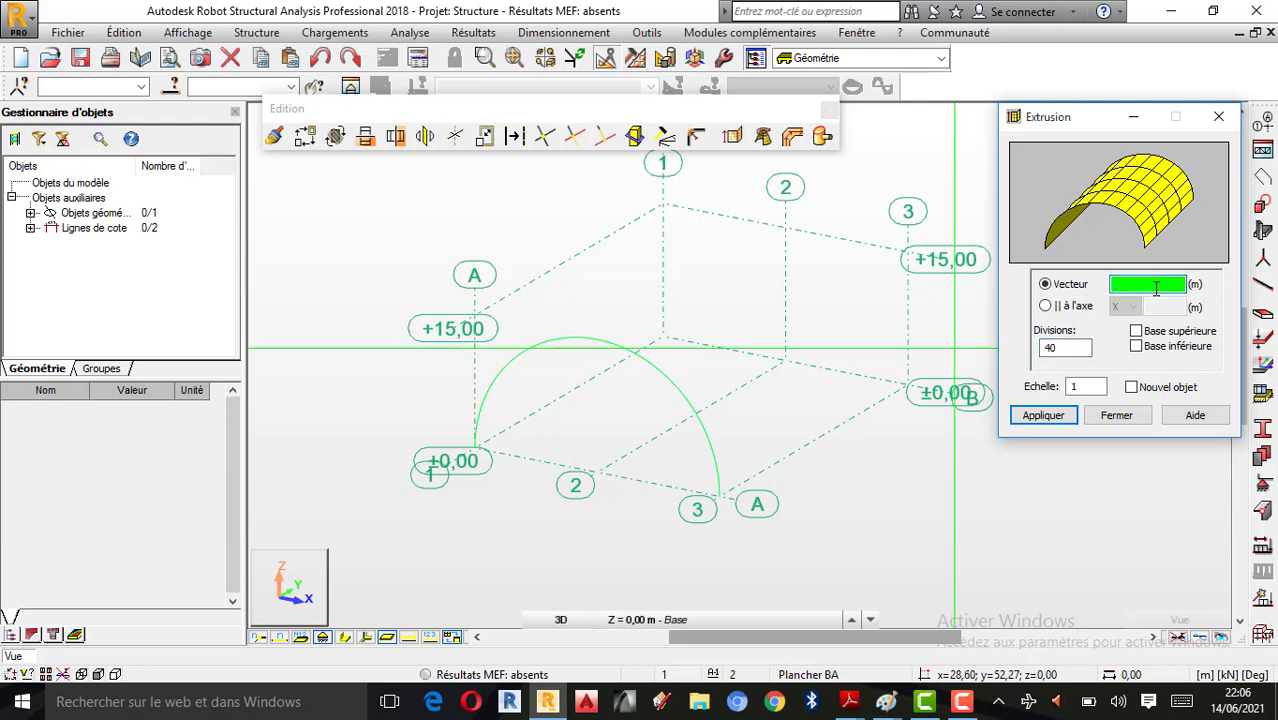
{"action": "left_click", "coordinate": [600, 476]}
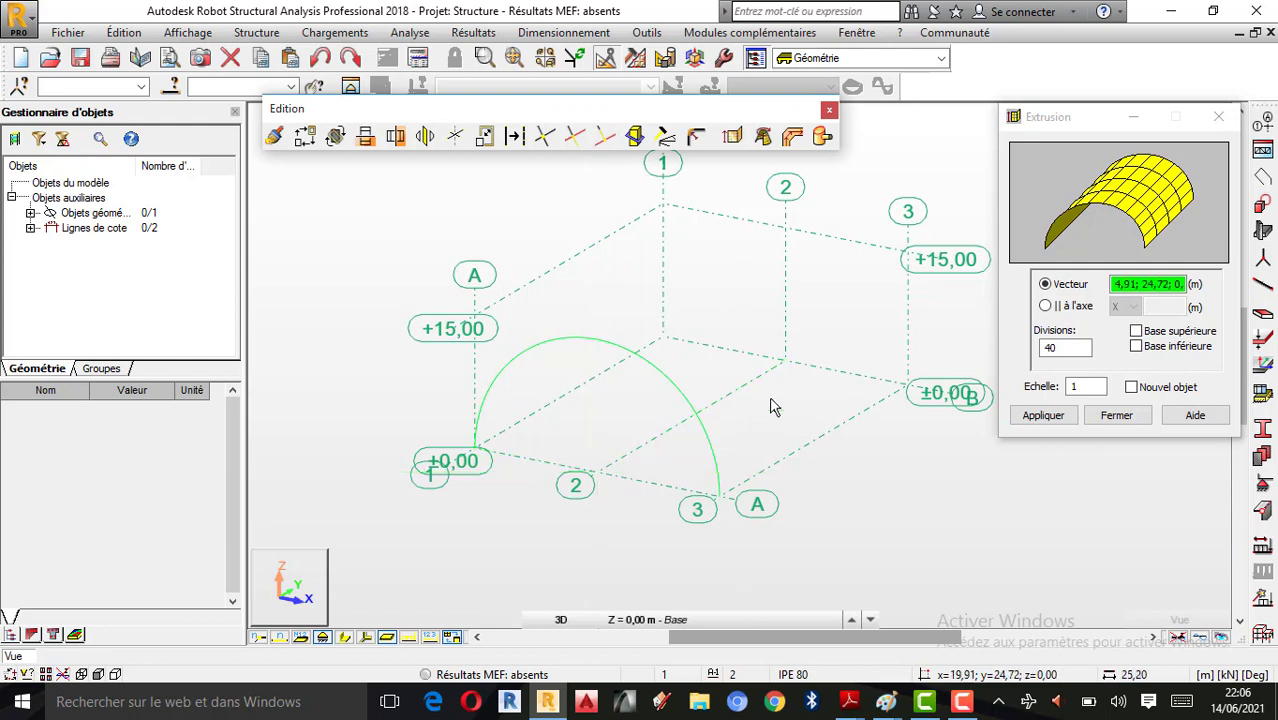
{"action": "left_click", "coordinate": [786, 367]}
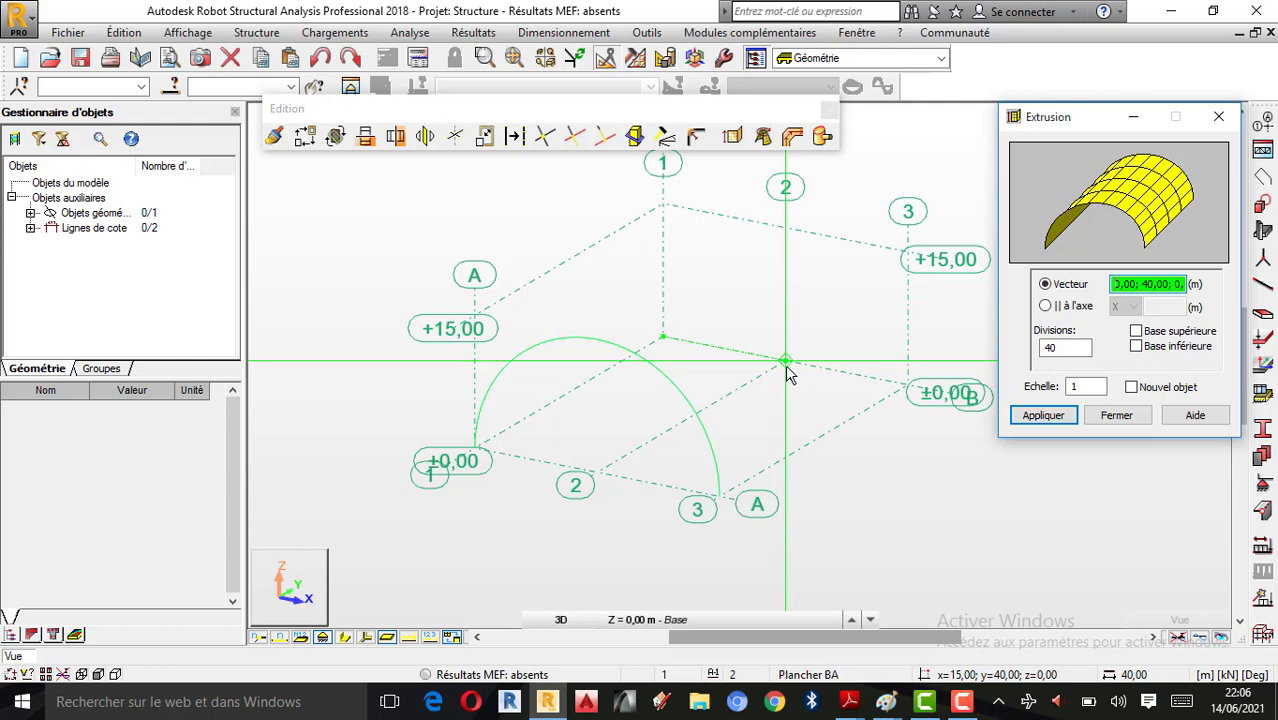
{"action": "left_click", "coordinate": [1218, 116]}
Extrude the arc along the vector 0; 40; 0 m, from grid point A2 to B2 at the base, with 40 divisions.
{"action": "left_click", "coordinate": [670, 380]}
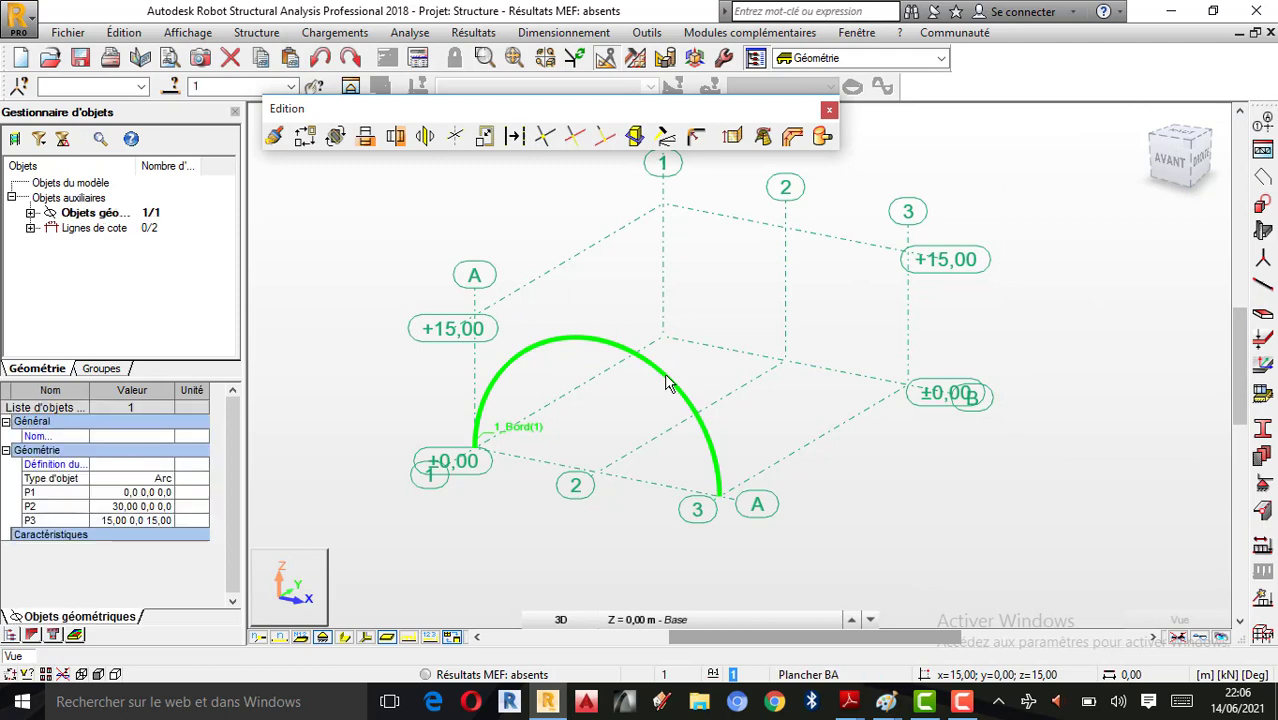
{"action": "scroll", "coordinate": [659, 363], "scroll_direction": "up", "scroll_amount": 1}
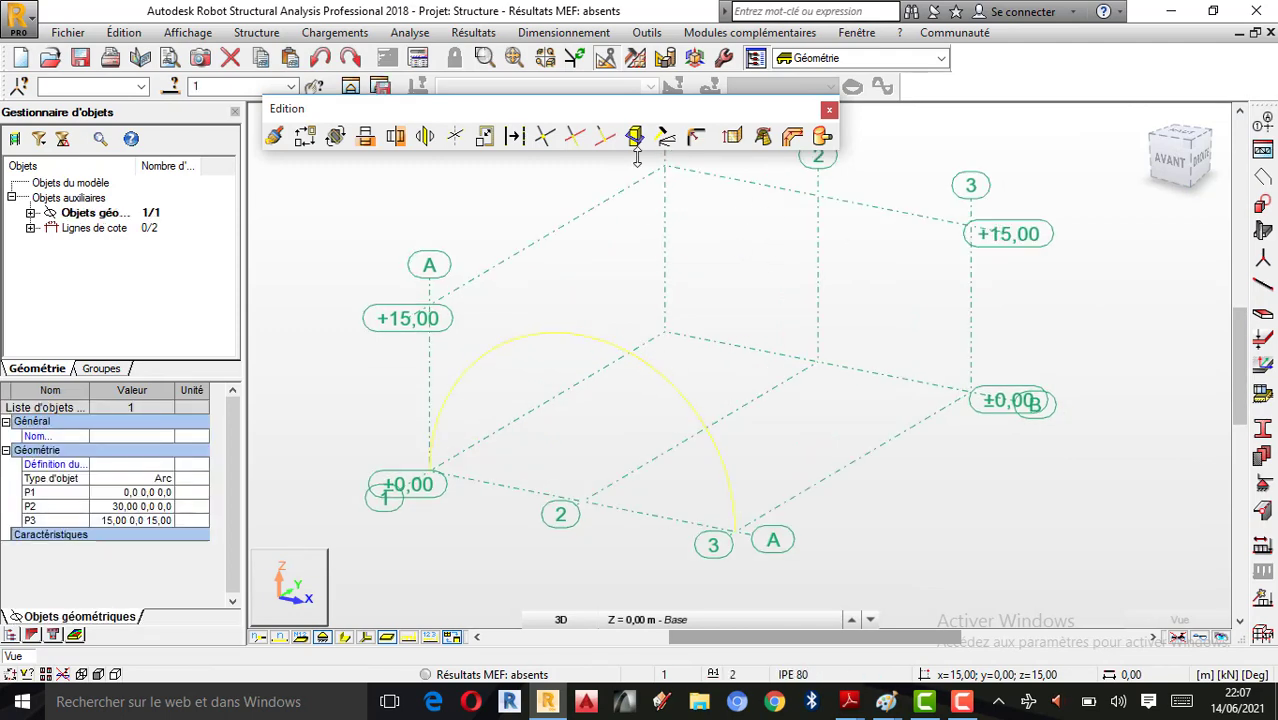
{"action": "left_click", "coordinate": [732, 137]}
{"action": "left_click", "coordinate": [1073, 348]}
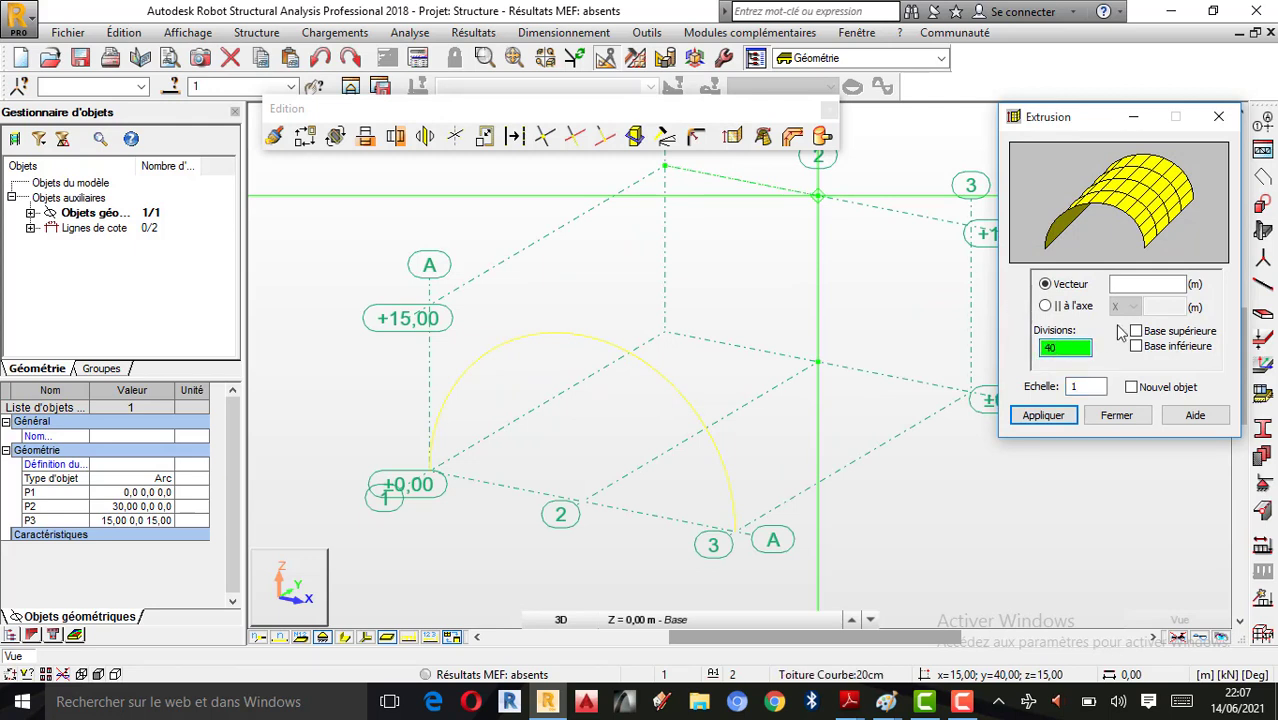
{"action": "left_click", "coordinate": [1134, 284]}
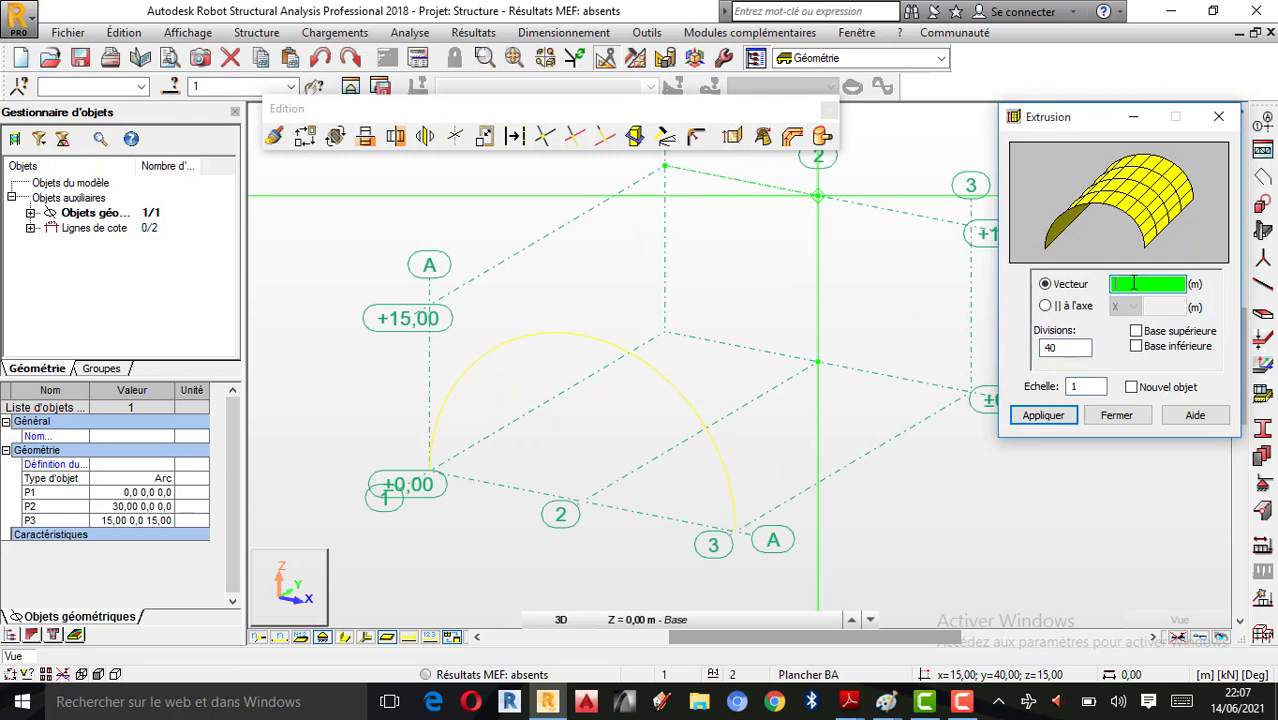
{"action": "left_click", "coordinate": [583, 502]}
{"action": "left_click", "coordinate": [818, 362]}
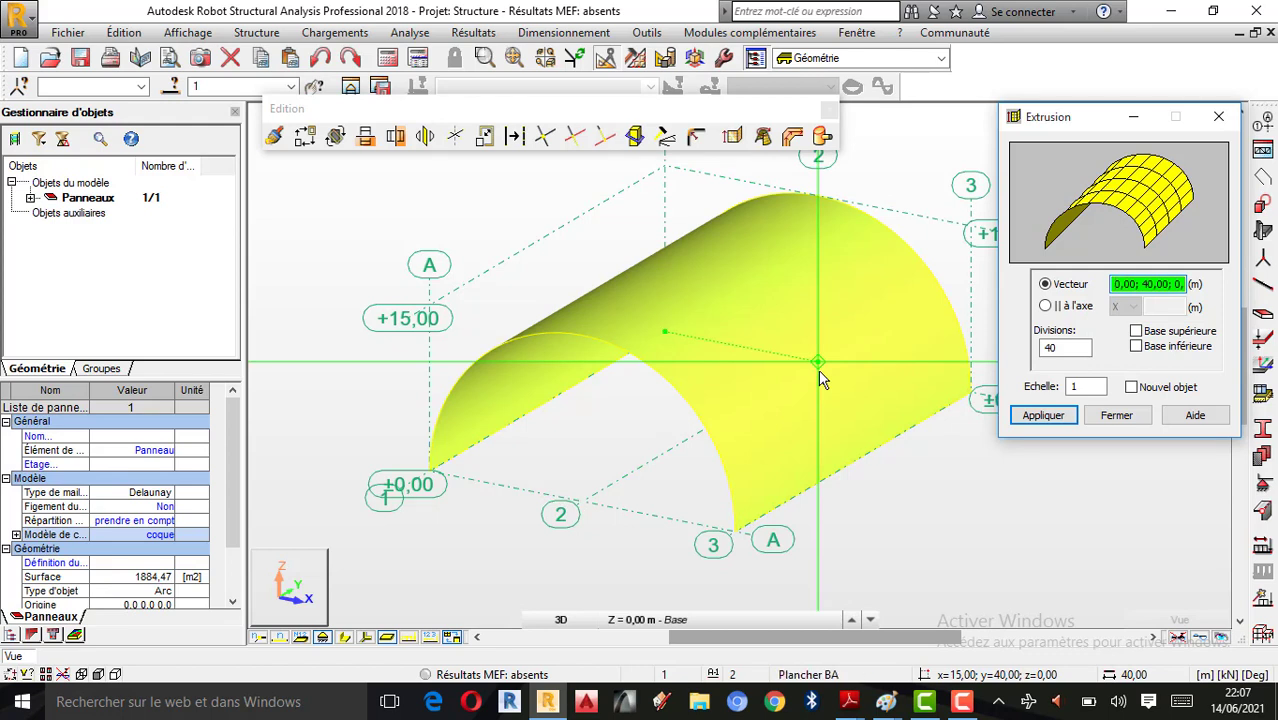
{"action": "left_click", "coordinate": [826, 360]}
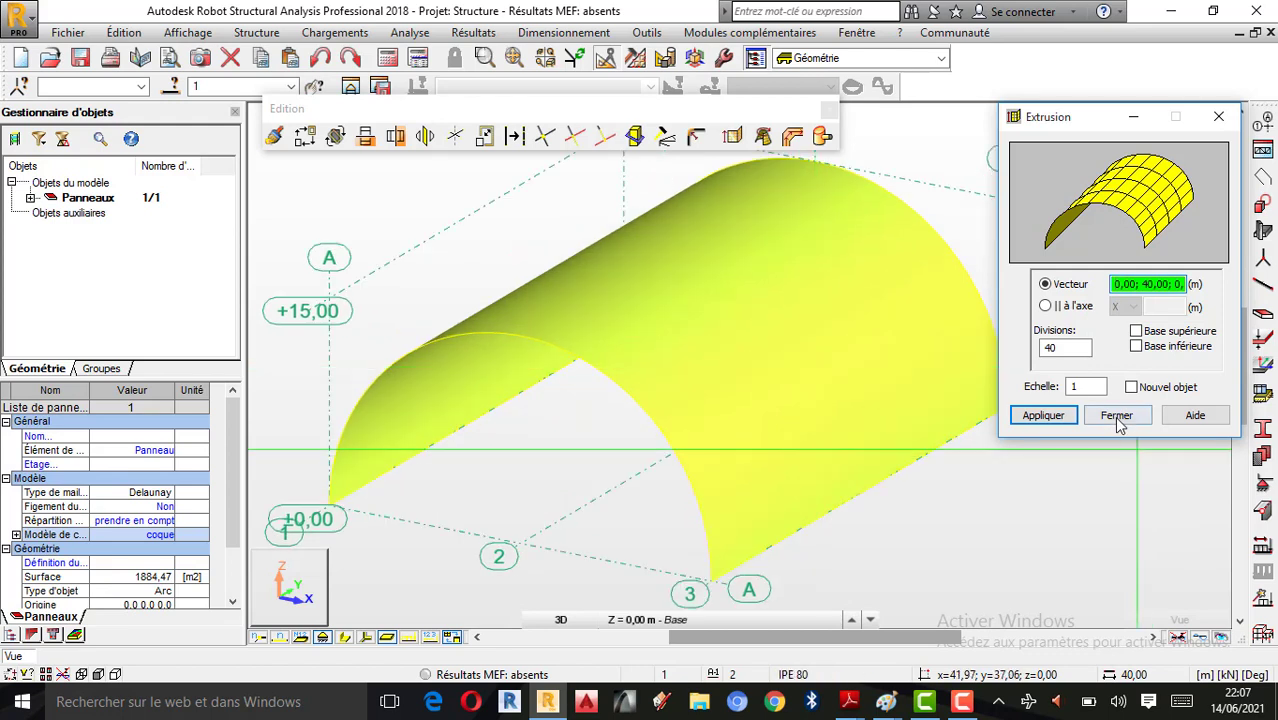
{"action": "left_click", "coordinate": [962, 701]}
{"action": "left_click", "coordinate": [1188, 613]}
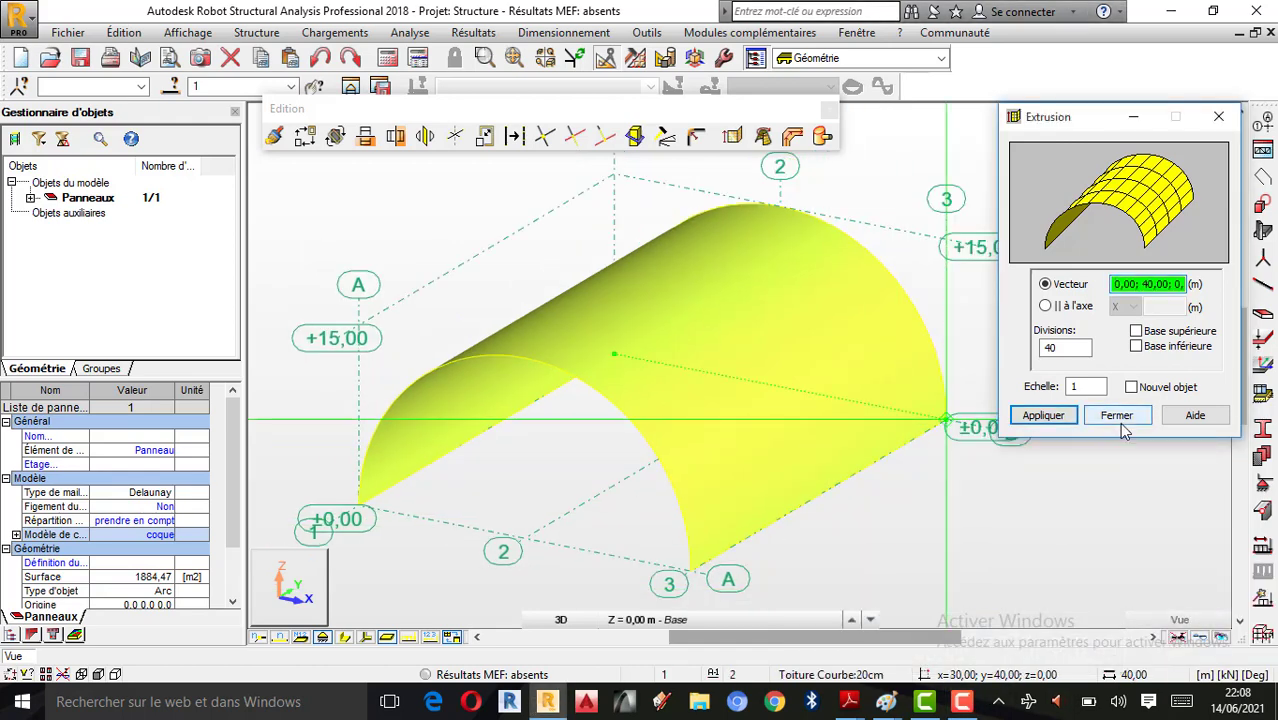
{"action": "left_click", "coordinate": [1059, 347]}
{"action": "left_click", "coordinate": [1054, 346]}
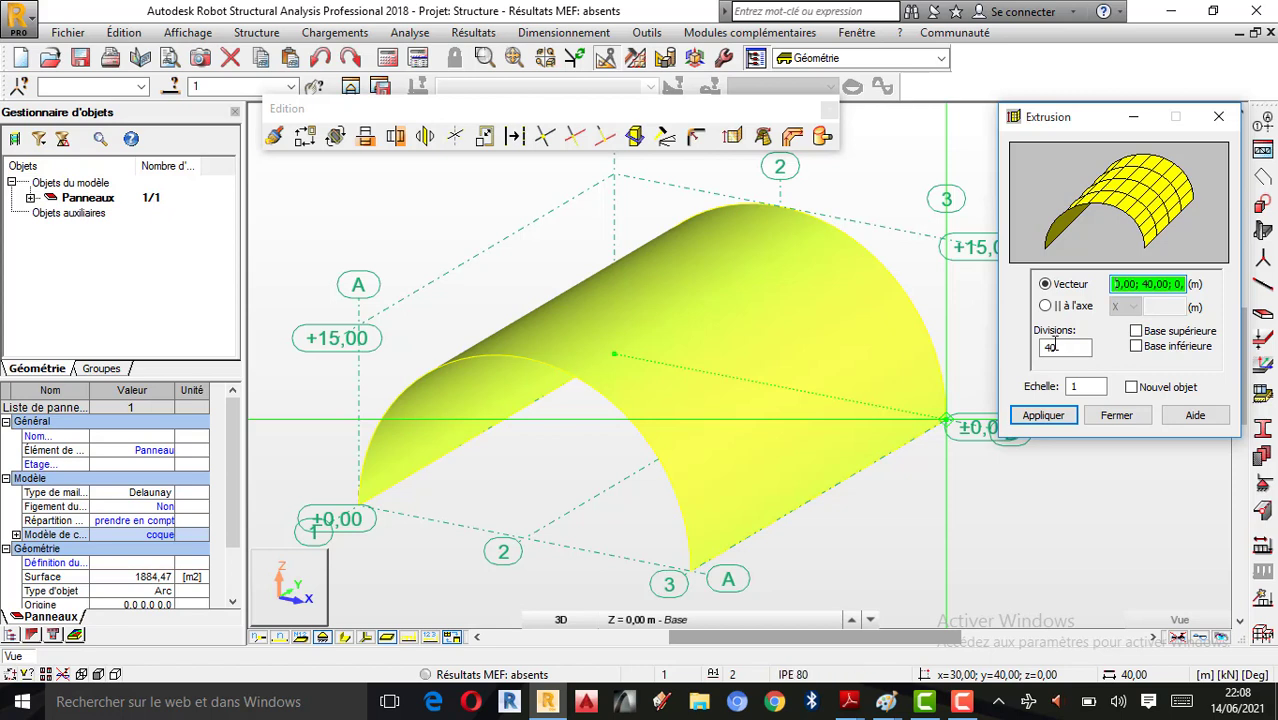
{"action": "left_click", "coordinate": [1116, 416]}
Select the curved roof panel and delete the existing thickness "Toiture Courbe:20cm" from the panel thickness list.
{"action": "scroll", "coordinate": [940, 363], "scroll_direction": "down", "scroll_amount": 2}
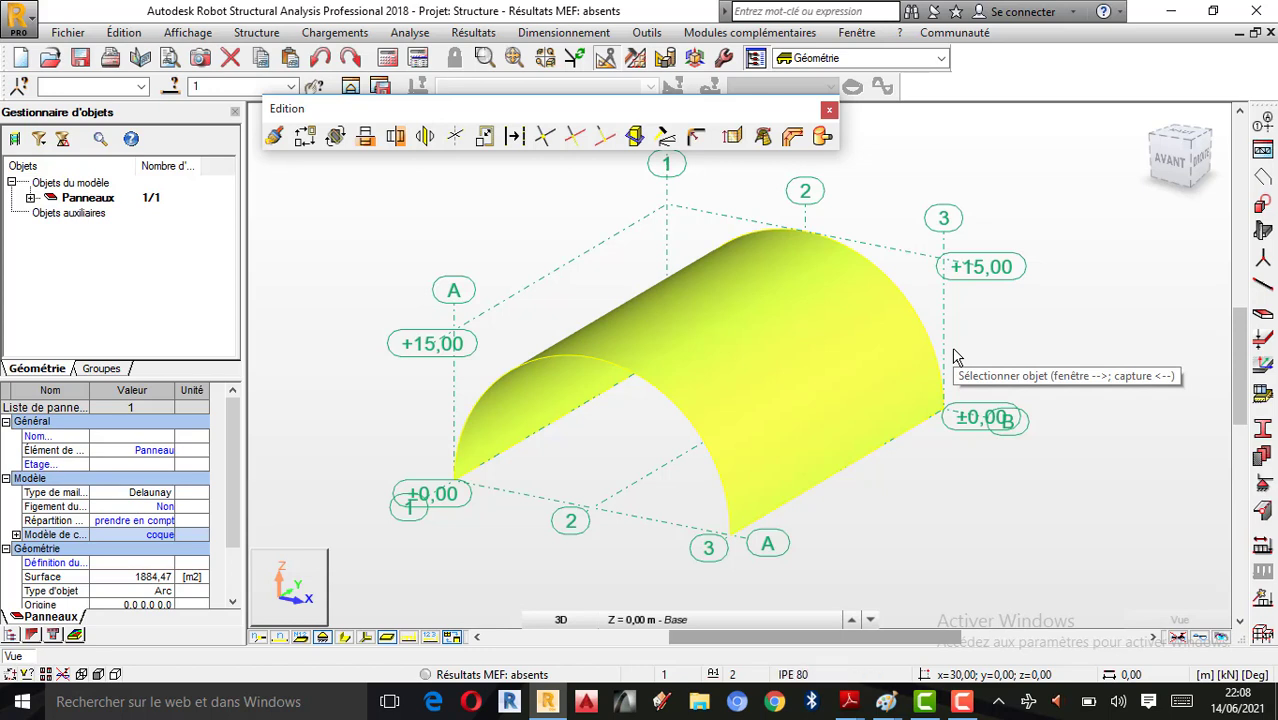
{"action": "left_click", "coordinate": [698, 383]}
{"action": "scroll", "coordinate": [698, 383], "scroll_direction": "up", "scroll_amount": 1}
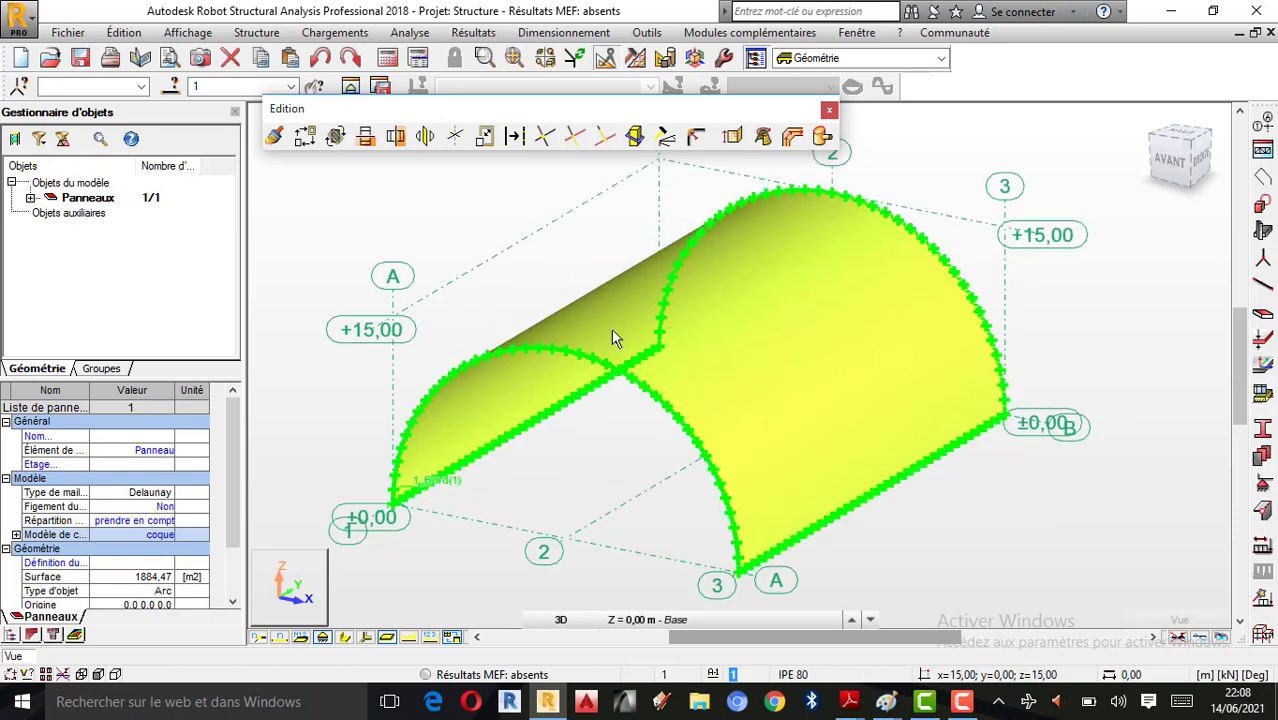
{"action": "left_click", "coordinate": [1265, 345]}
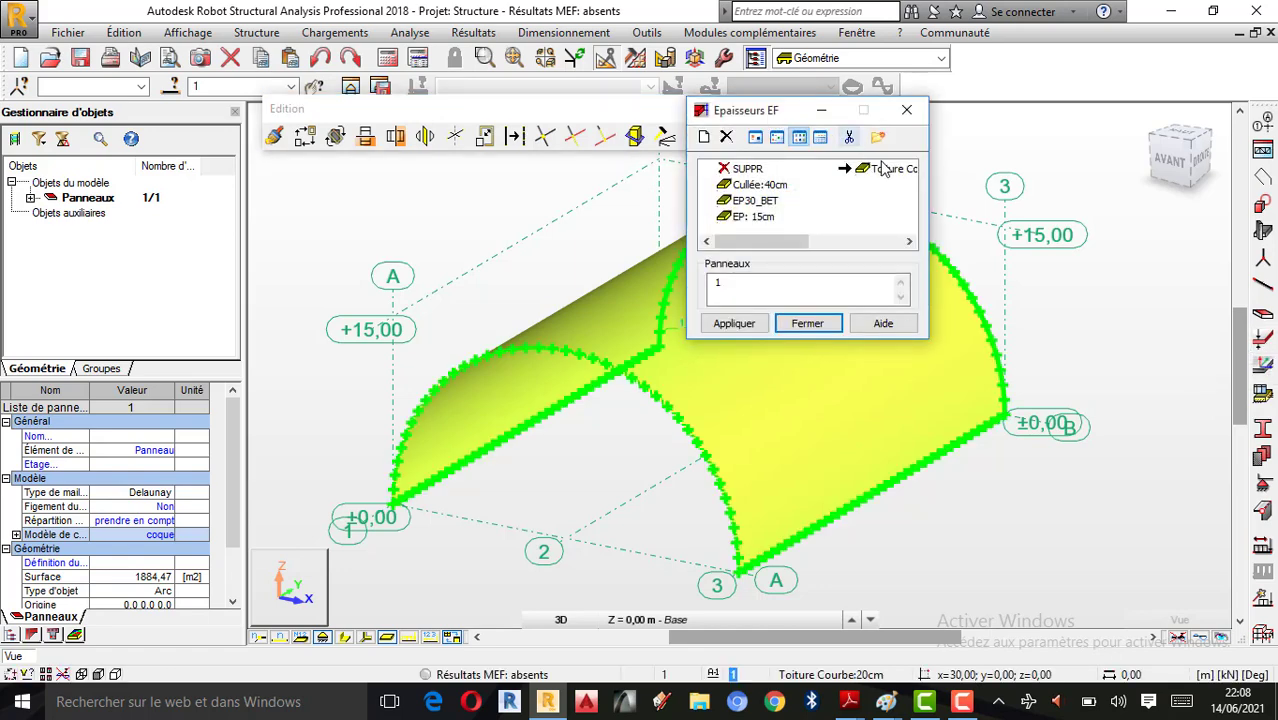
{"action": "left_click", "coordinate": [903, 176]}
{"action": "left_click", "coordinate": [726, 136]}
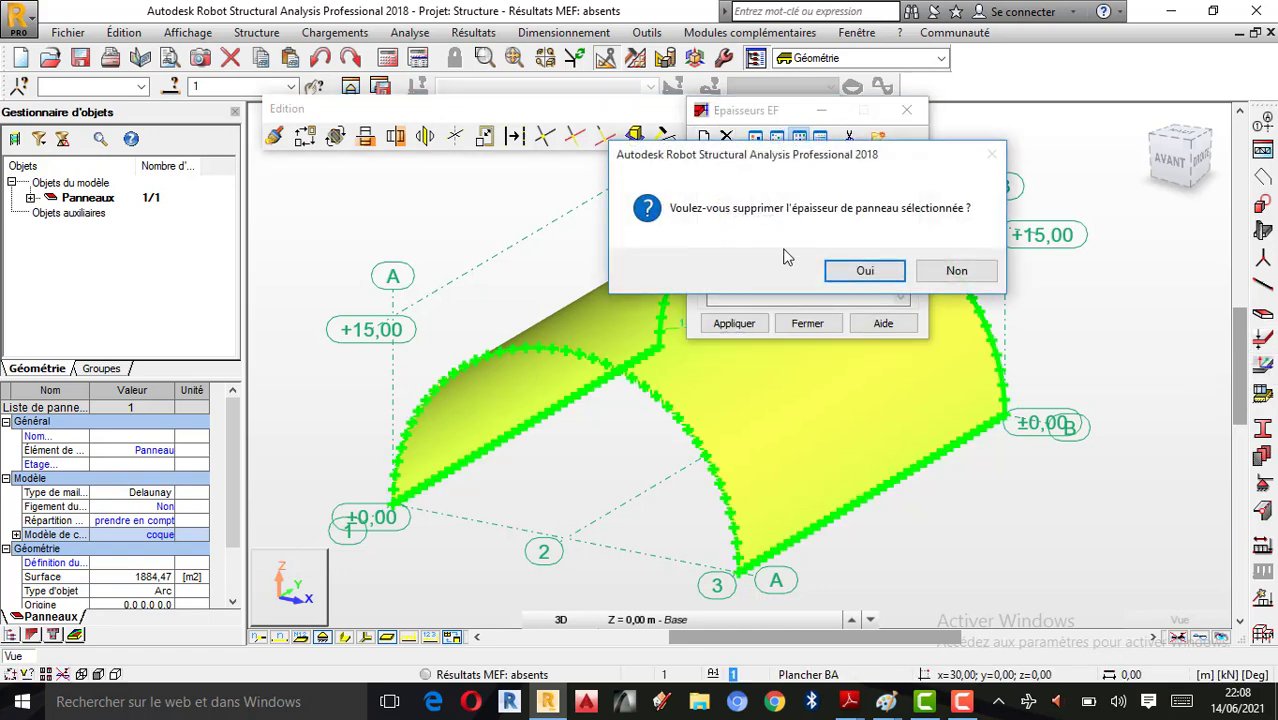
{"action": "left_click", "coordinate": [866, 270]}
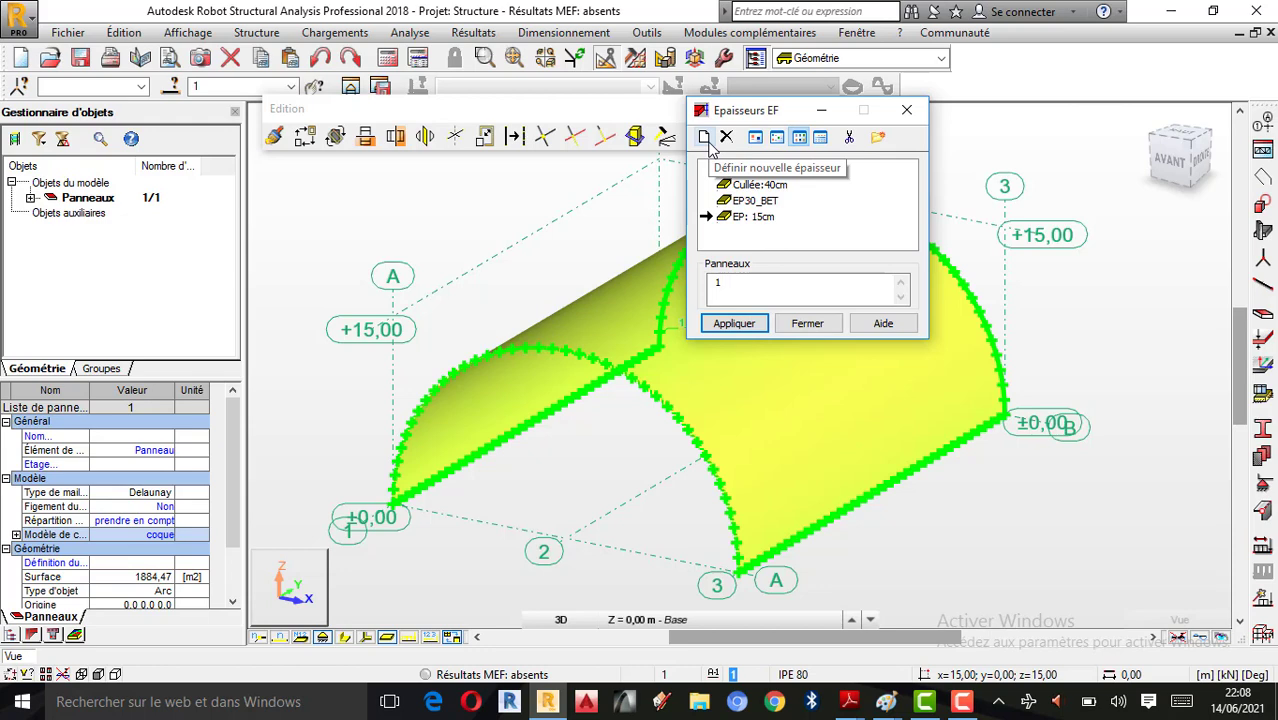
Start a new uniform panel thickness of 20 cm and name it "Toiture Courbe:20cm".
{"action": "left_click", "coordinate": [705, 138]}
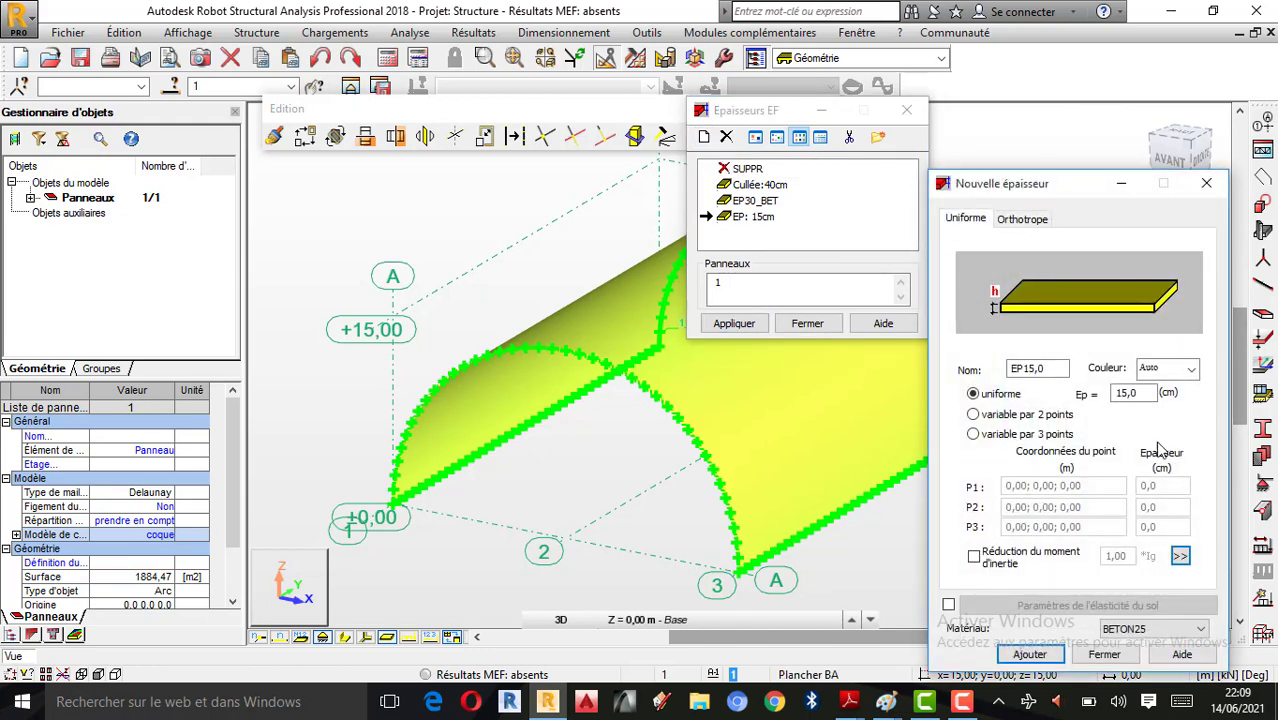
{"action": "double_click", "coordinate": [1132, 393]}
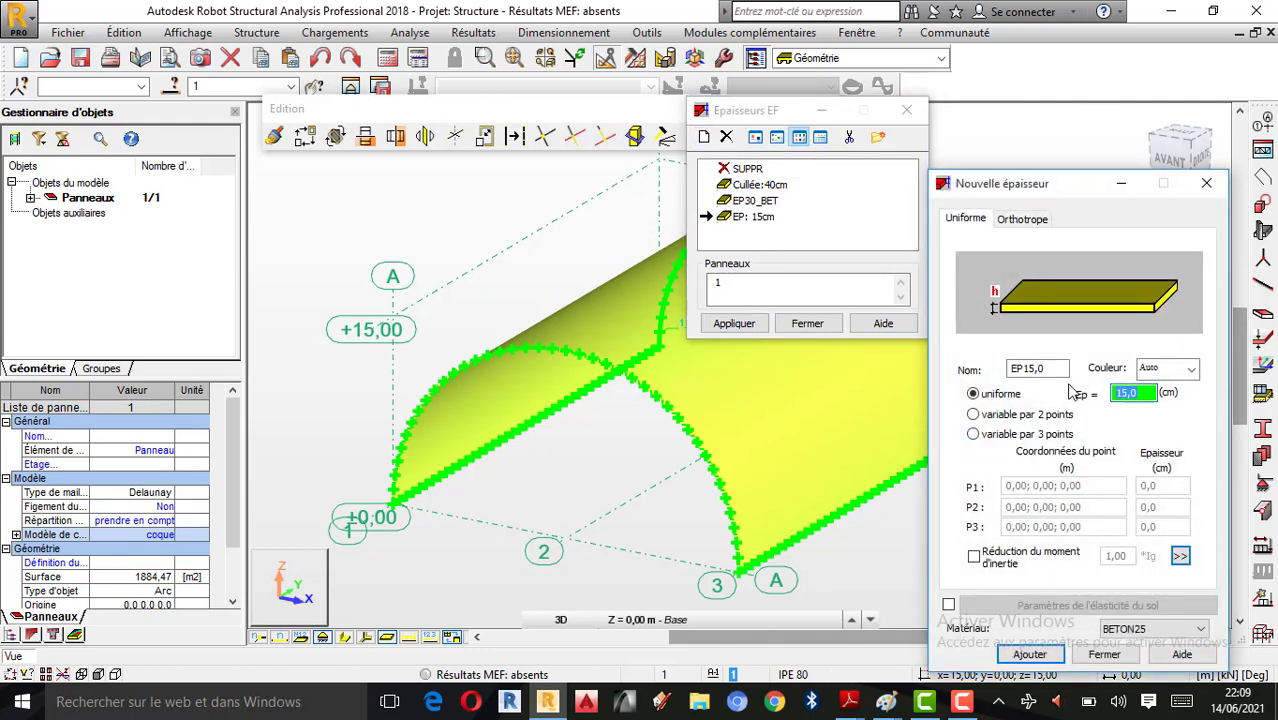
{"action": "type", "text": "20"}
{"action": "left_click_drag", "start_coordinate": [1024, 370], "coordinate": [1005, 370]}
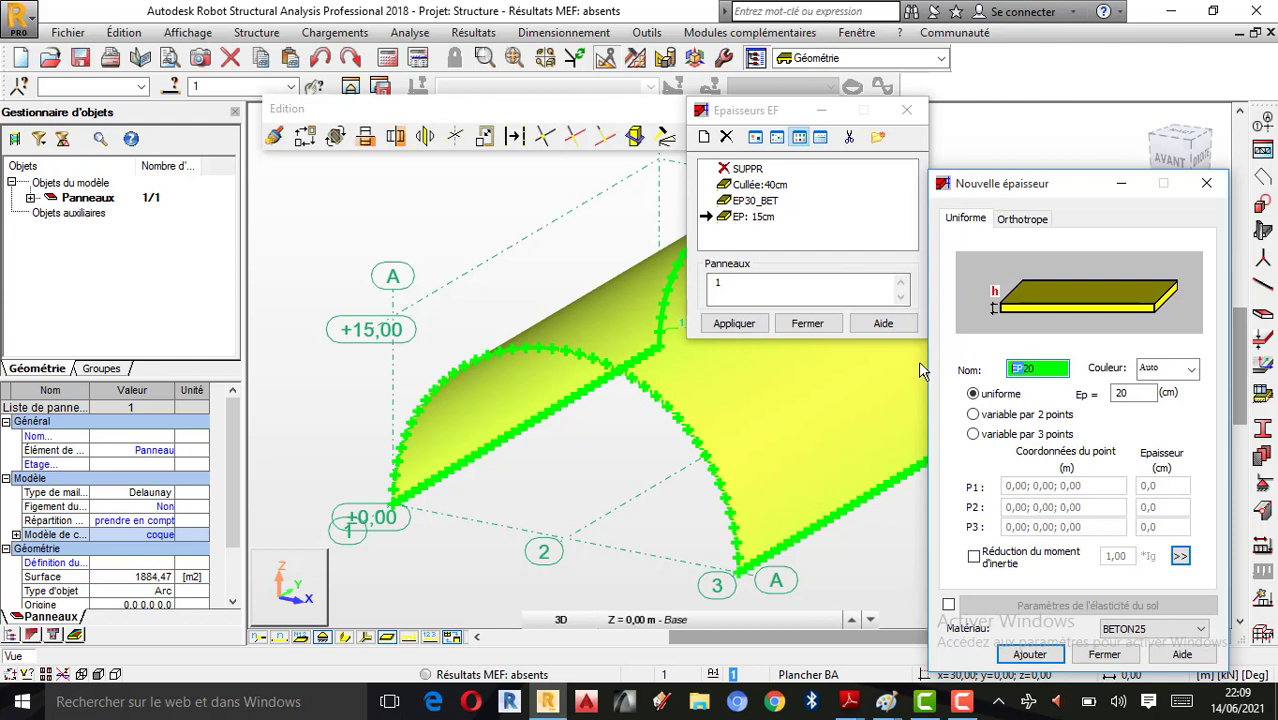
{"action": "key", "text": "BackSpace"}
{"action": "type", "text": "To"}
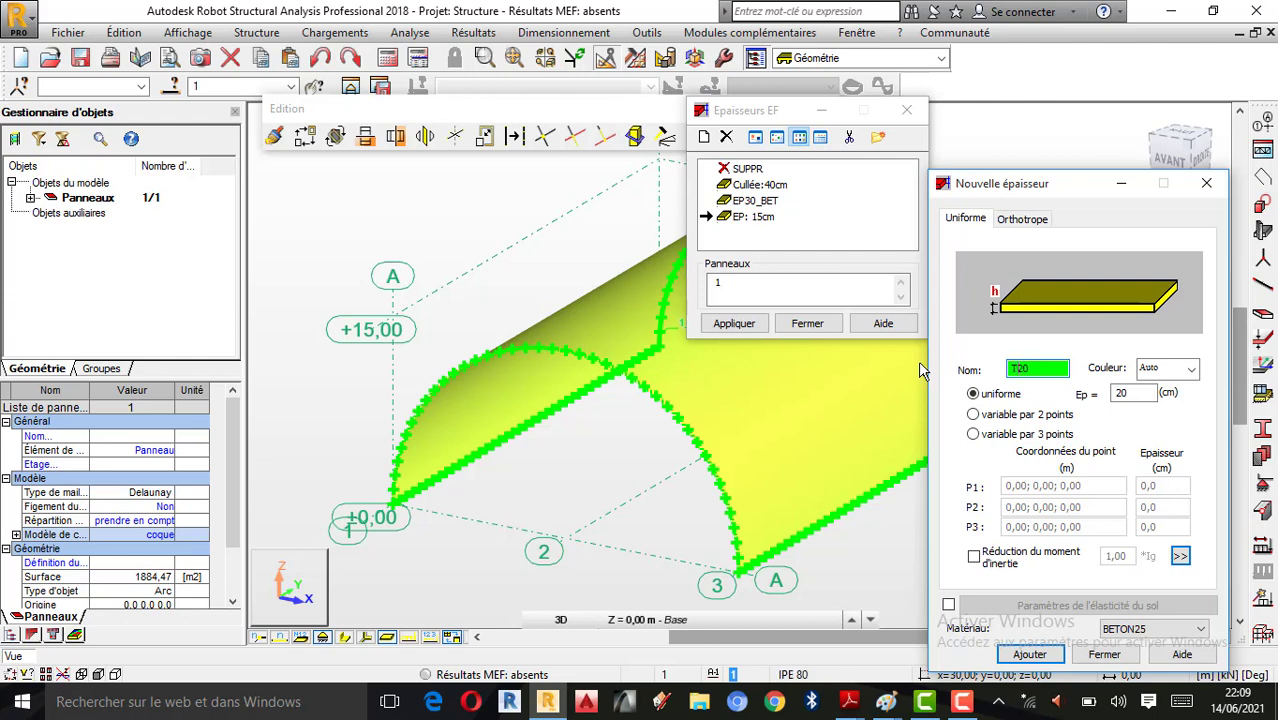
{"action": "type", "text": "iture"}
{"action": "type", "text": " Cour"}
{"action": "type", "text": "be"}
{"action": "type", "text": ":"}
{"action": "type", "text": "cm"}
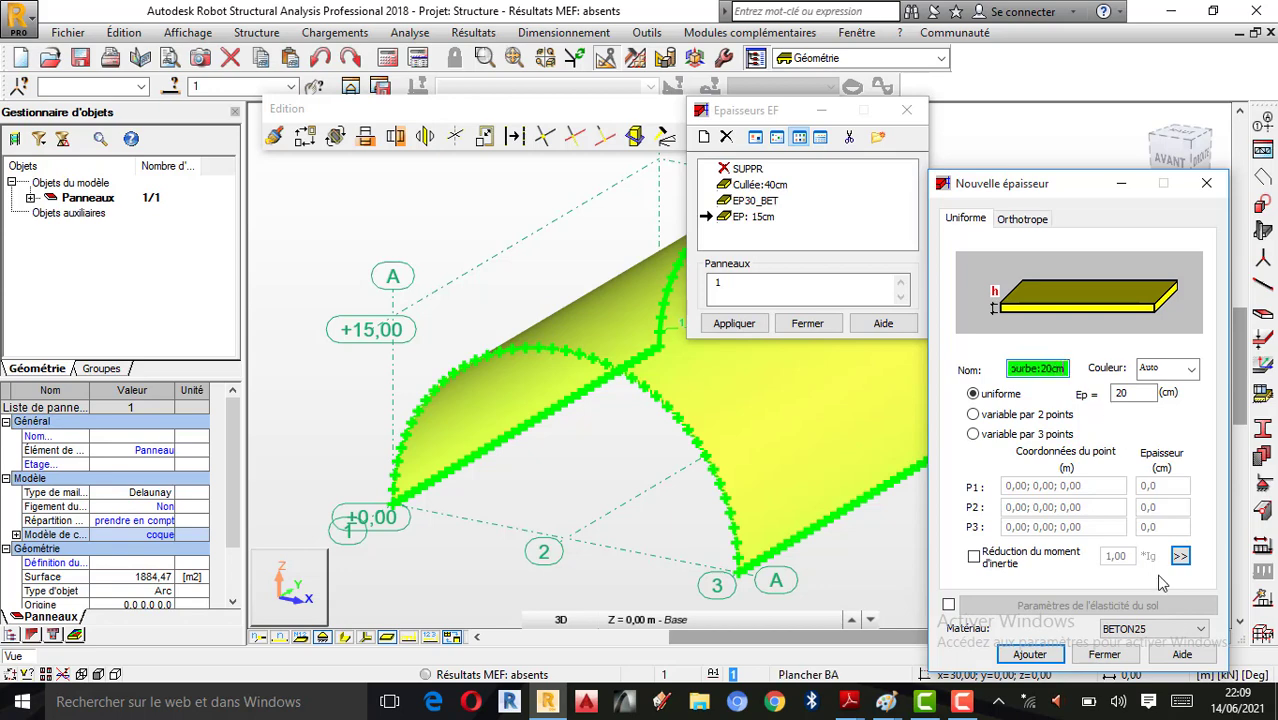
Set the new thickness's material to BETON20 and add it to the thickness list.
{"action": "left_click", "coordinate": [1160, 629]}
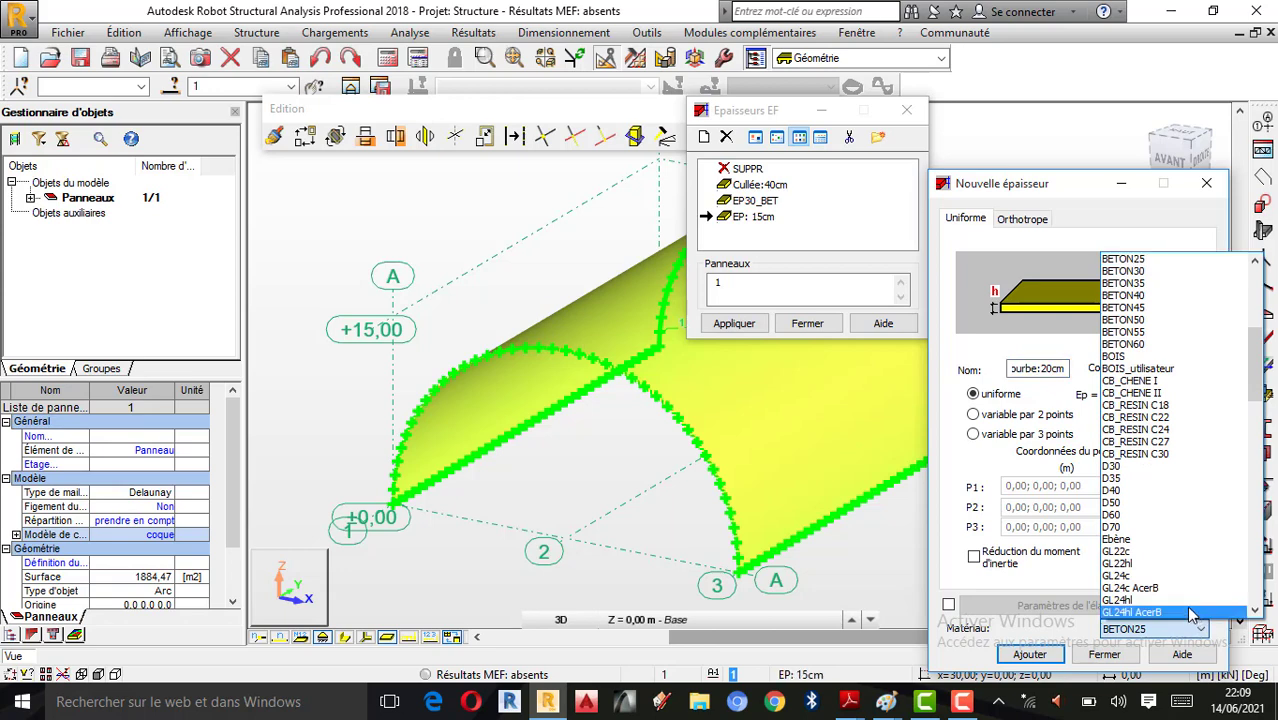
{"action": "left_click", "coordinate": [1146, 259]}
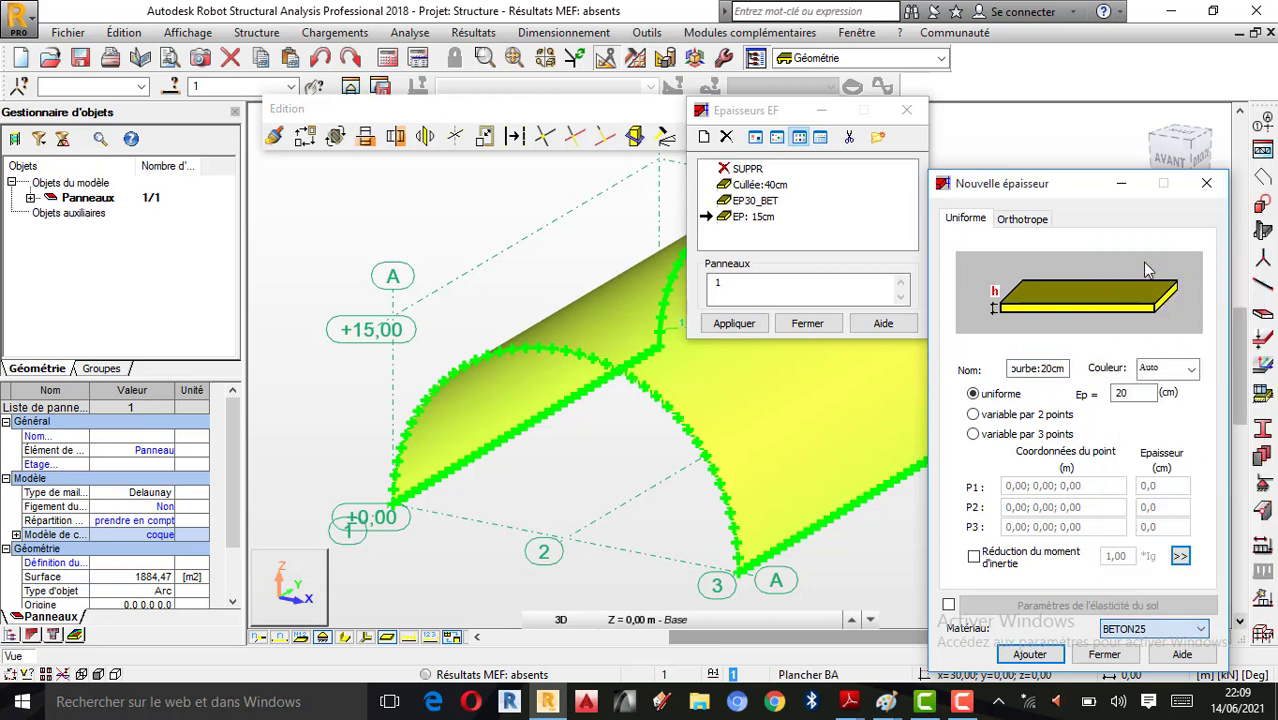
{"action": "left_click", "coordinate": [1155, 636]}
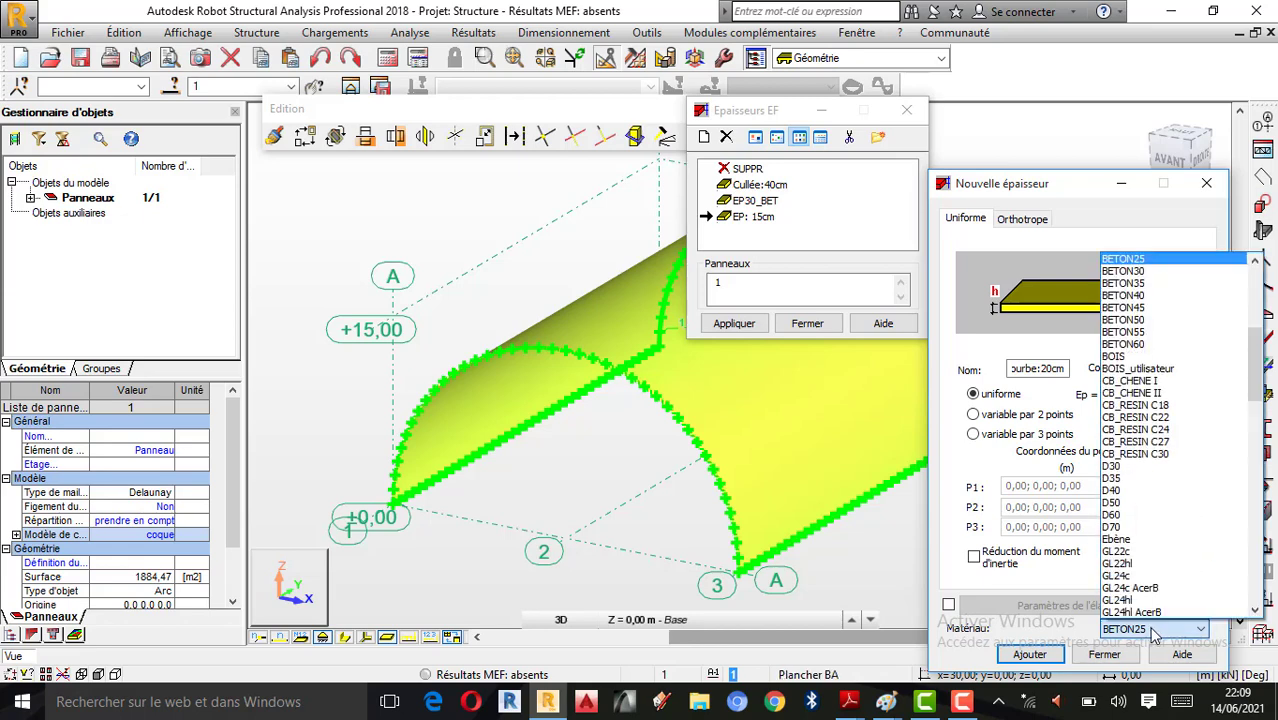
{"action": "scroll", "coordinate": [1150, 300], "scroll_direction": "up", "scroll_amount": 3}
{"action": "left_click", "coordinate": [1147, 366]}
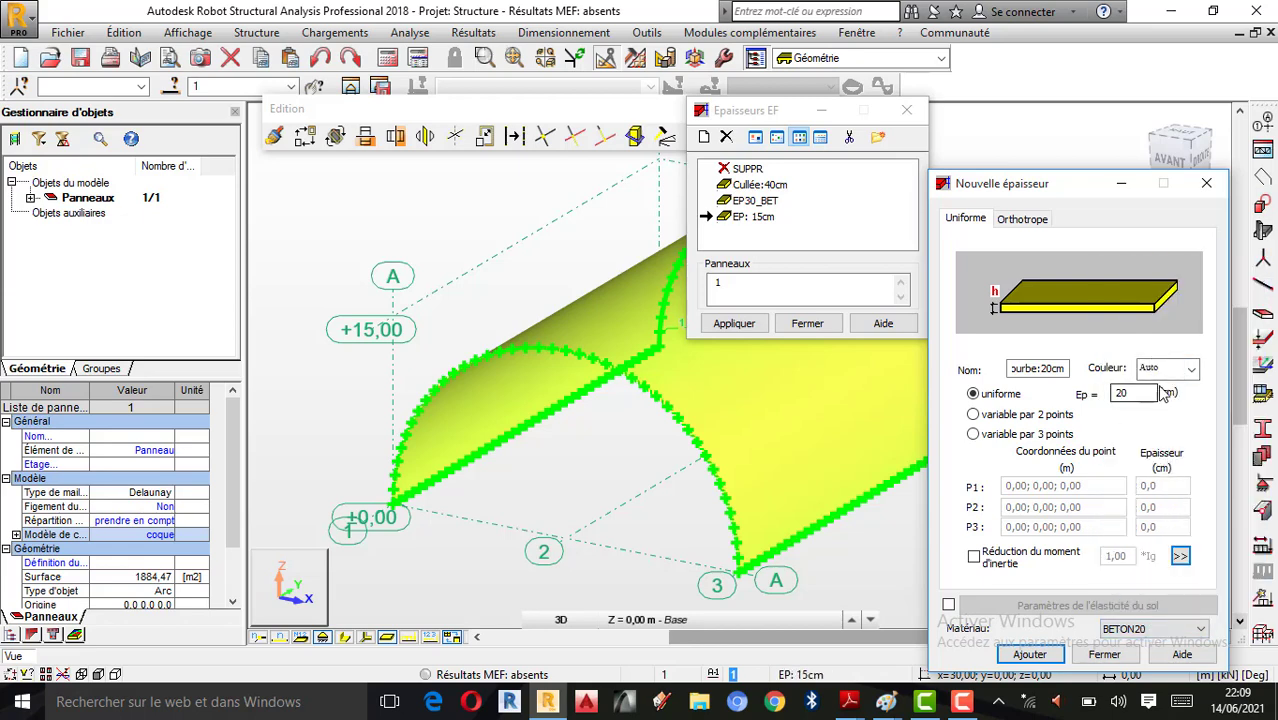
{"action": "left_click", "coordinate": [1028, 656]}
{"action": "left_click", "coordinate": [1112, 662]}
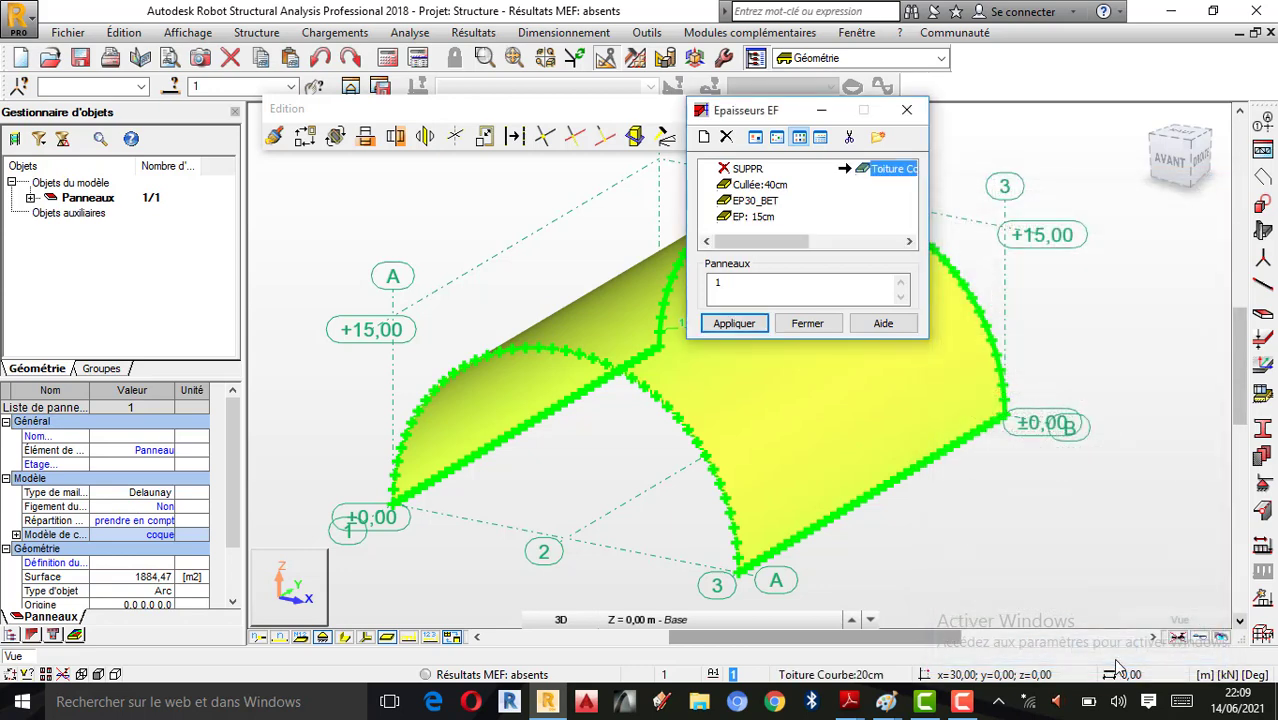
Apply the "Toiture Courbe:20cm" thickness to the curved roof panel and inspect the shell in 3D.
{"action": "left_click", "coordinate": [735, 323]}
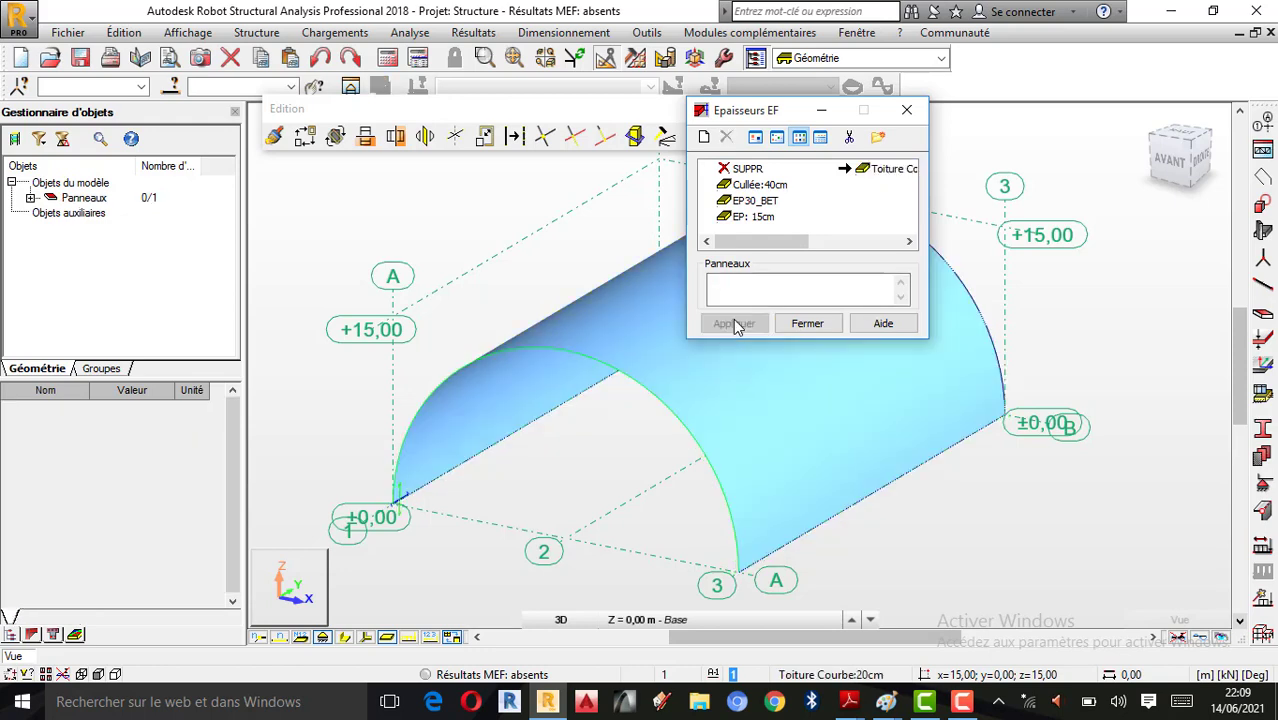
{"action": "left_click", "coordinate": [808, 323]}
{"action": "scroll", "coordinate": [756, 428], "scroll_direction": "up", "scroll_amount": 3}
{"action": "scroll", "coordinate": [779, 402], "scroll_direction": "down", "scroll_amount": 2}
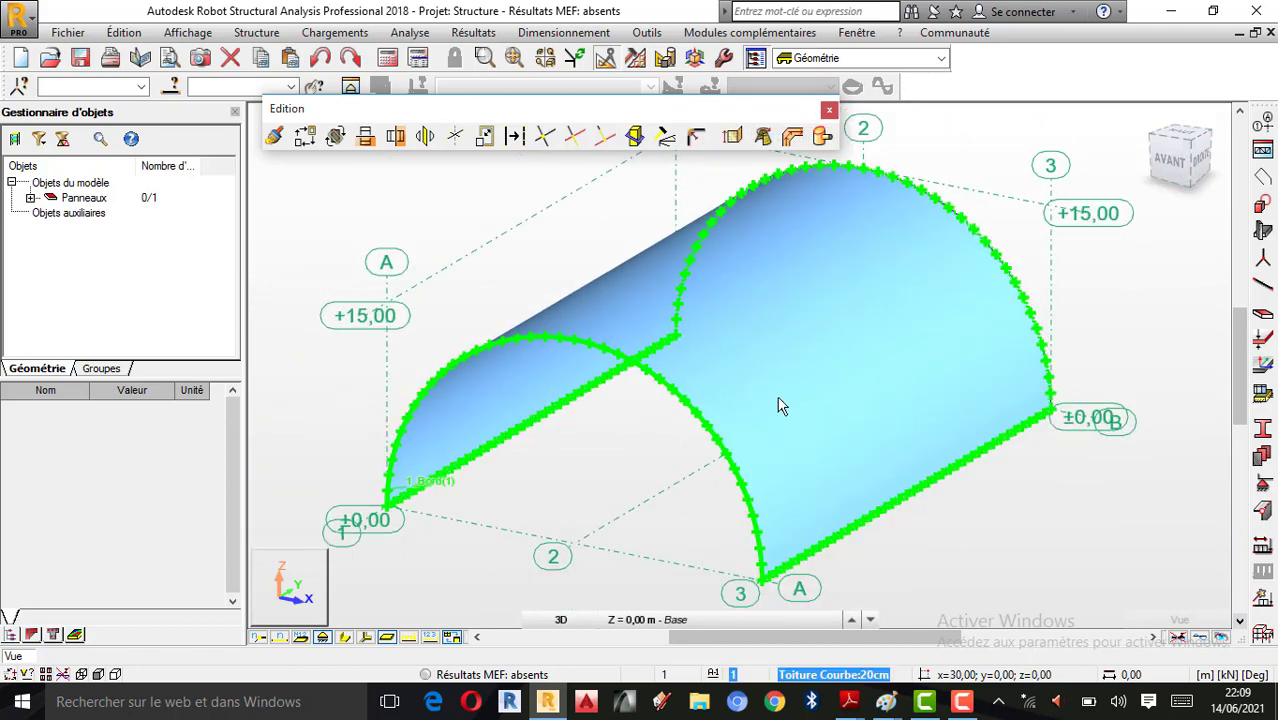
{"action": "right_click", "coordinate": [392, 252]}
{"action": "left_click", "coordinate": [471, 334]}
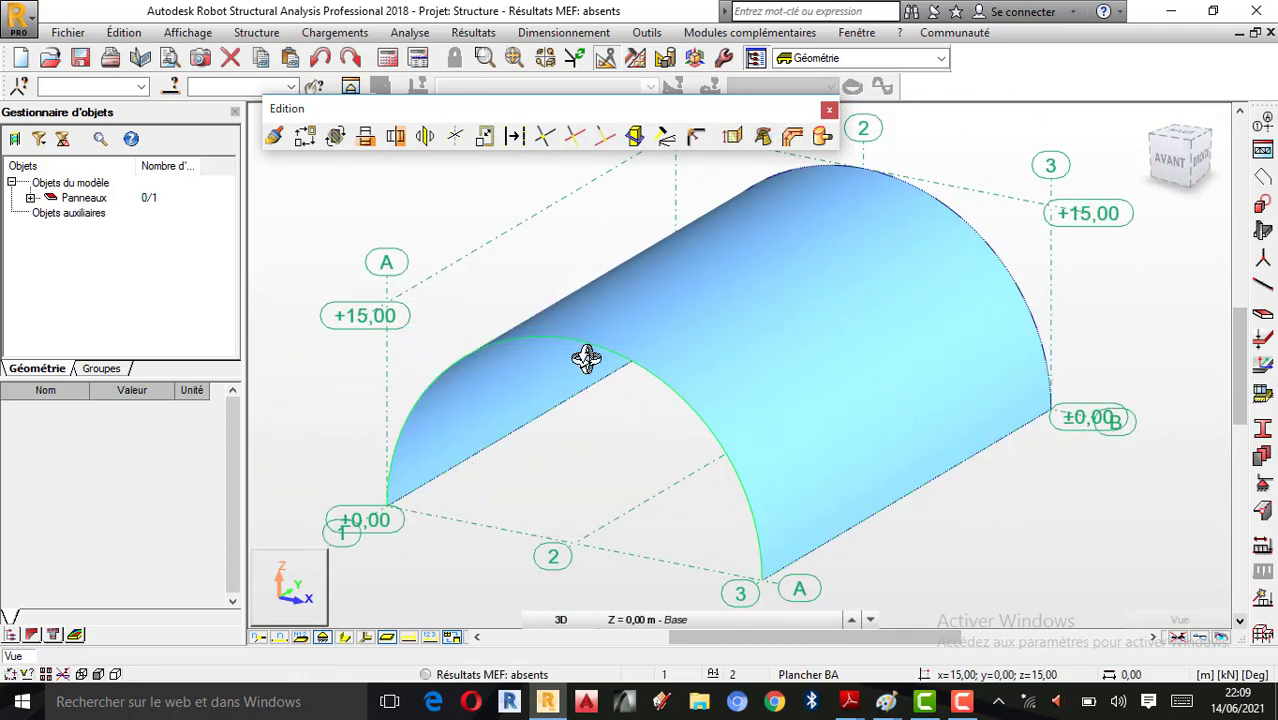
Turn on the panel thickness display (Epaisseur des panneaux) in the Panneaux / EF display attributes.
{"action": "left_click_drag", "start_coordinate": [585, 357], "coordinate": [879, 360]}
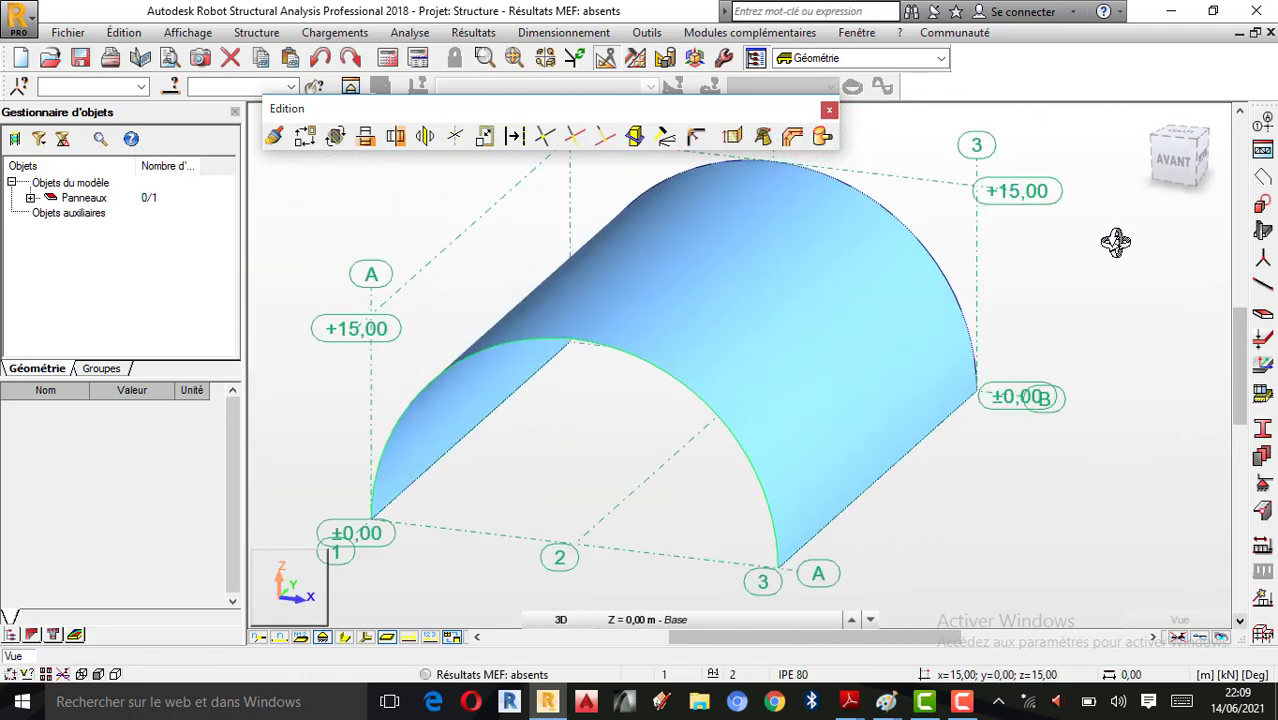
{"action": "right_click", "coordinate": [993, 252]}
{"action": "left_click", "coordinate": [1034, 260]}
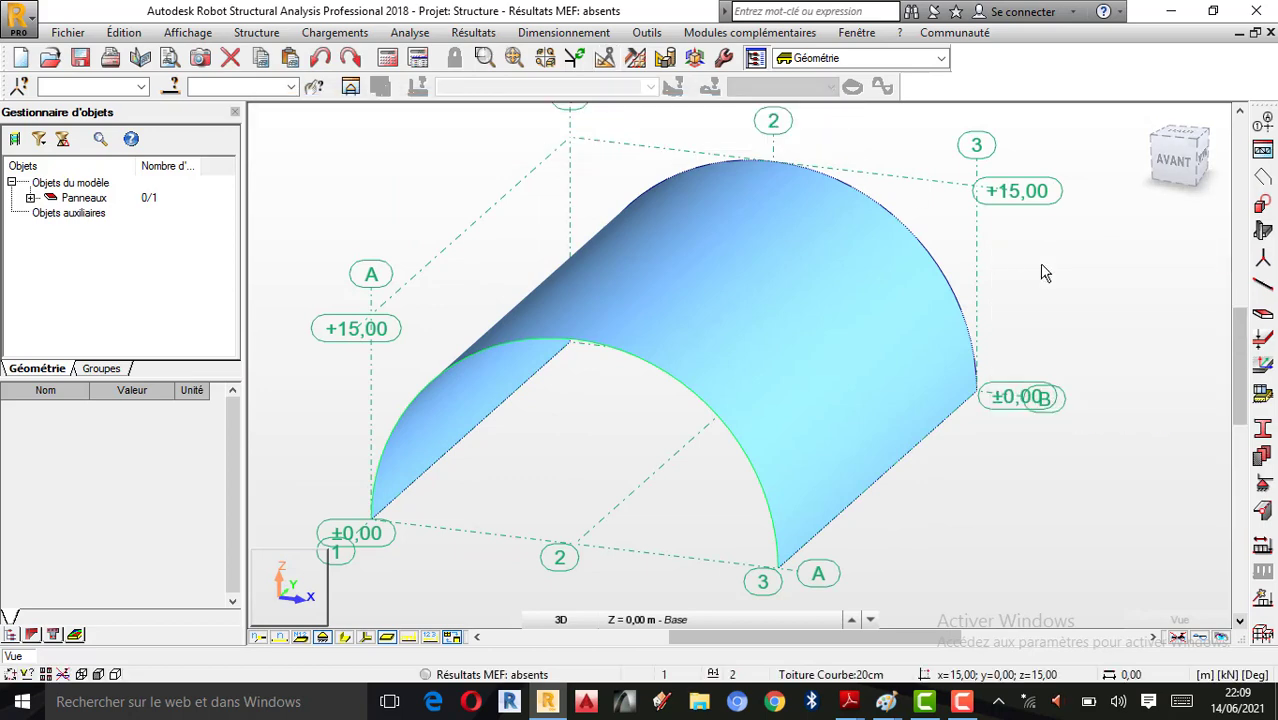
{"action": "left_click", "coordinate": [947, 355]}
{"action": "right_click", "coordinate": [333, 163]}
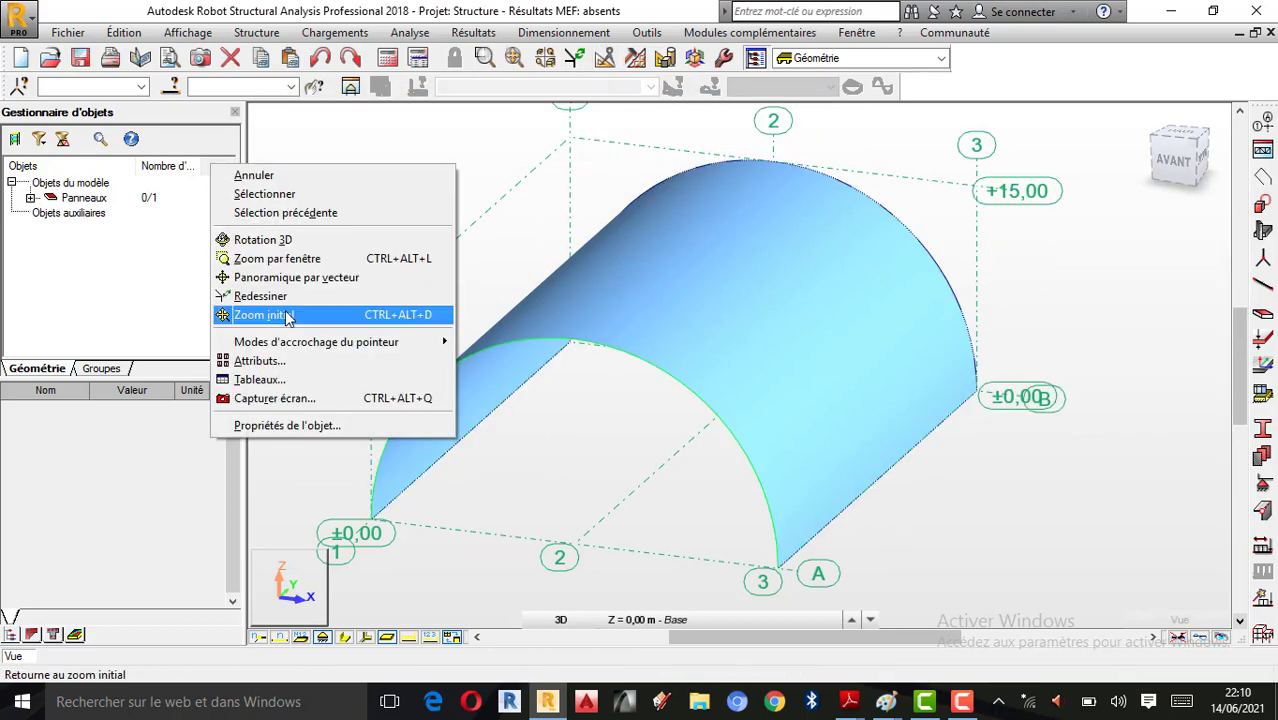
{"action": "left_click", "coordinate": [278, 366]}
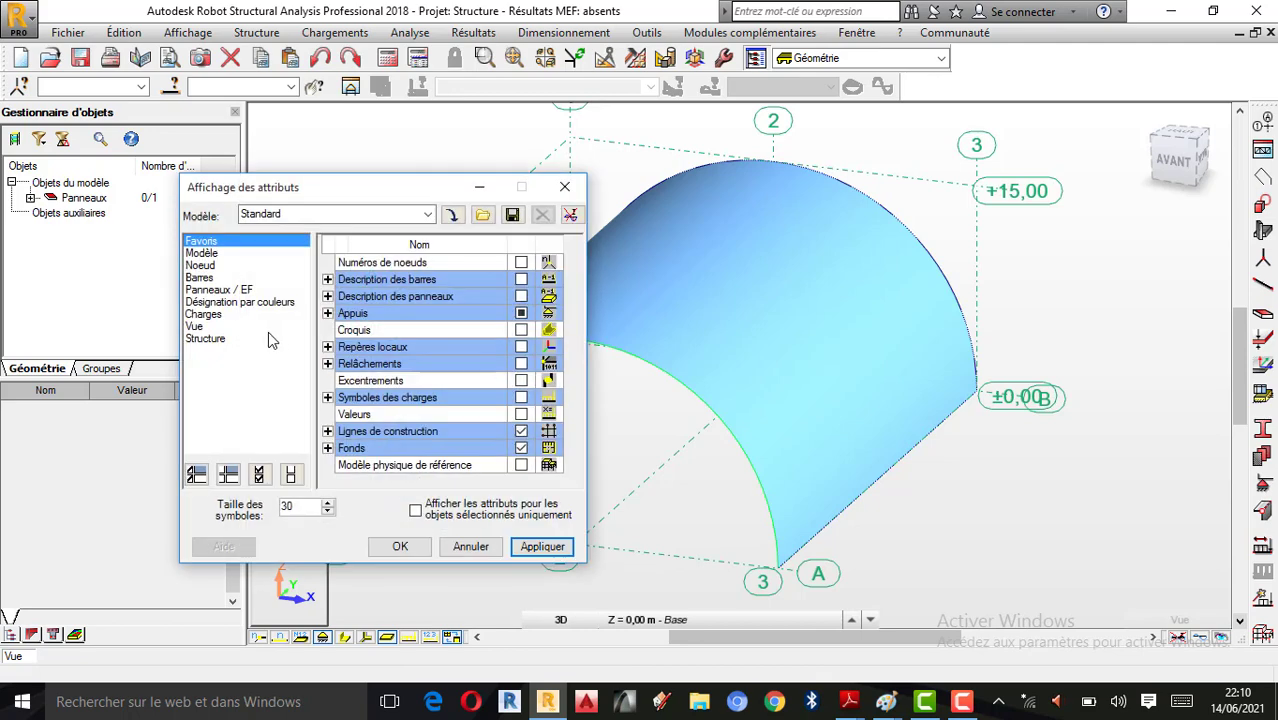
{"action": "left_click", "coordinate": [223, 291]}
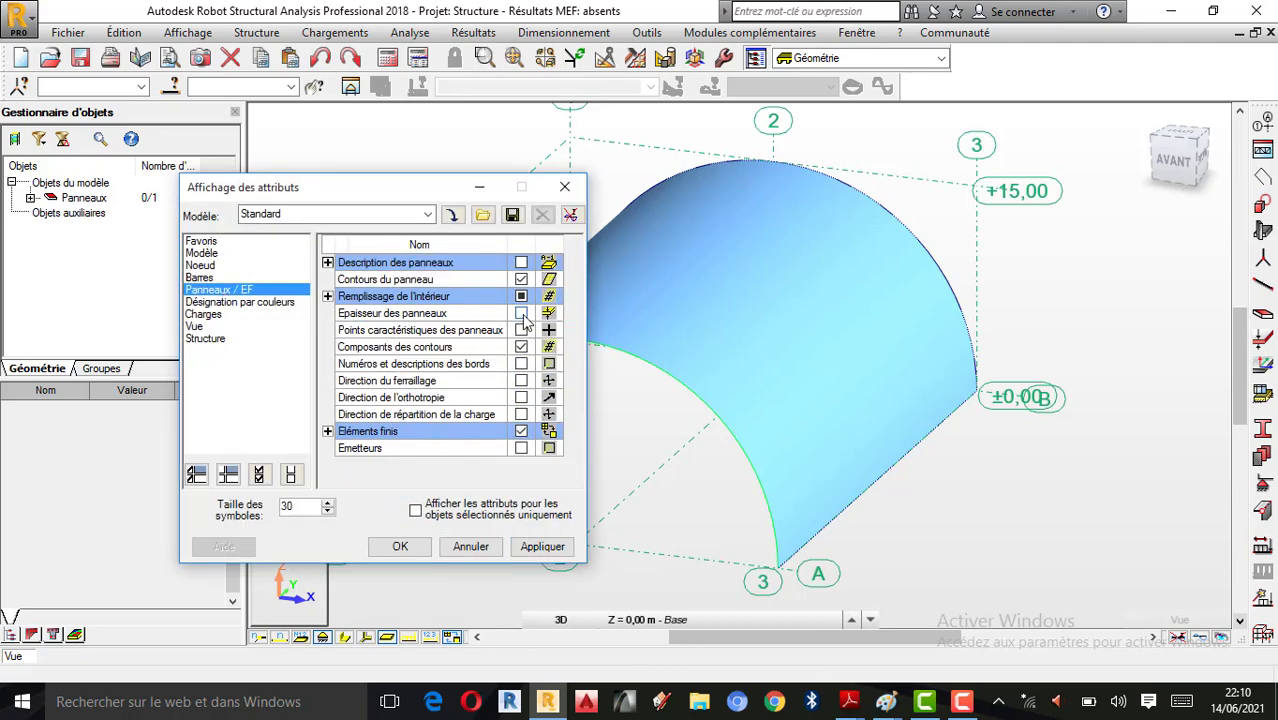
{"action": "left_click", "coordinate": [521, 313]}
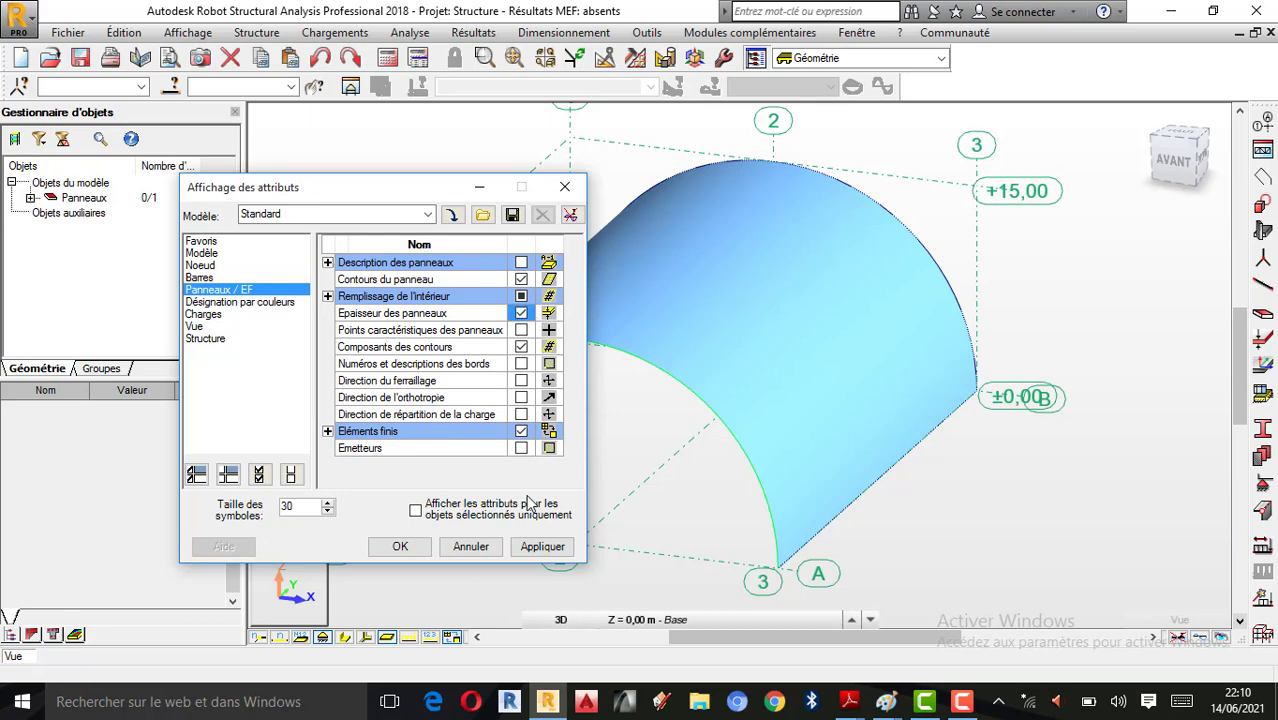
{"action": "left_click", "coordinate": [542, 547]}
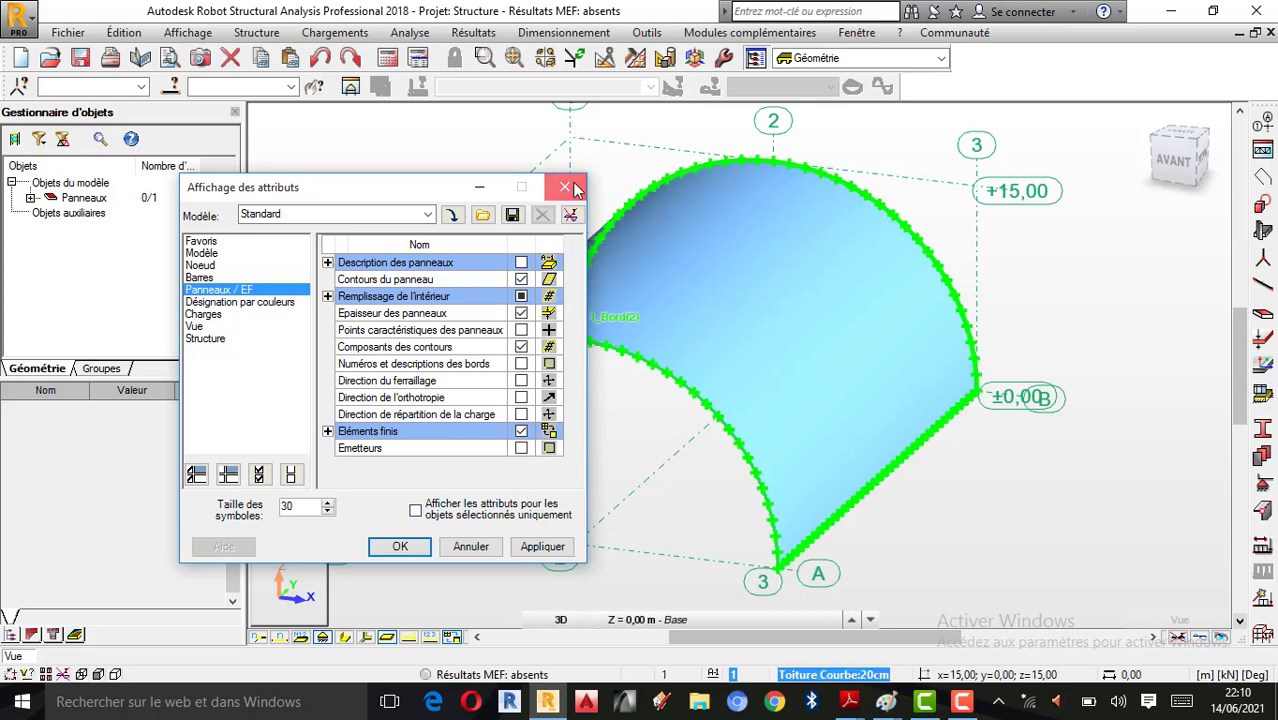
{"action": "left_click", "coordinate": [565, 187]}
Examine the shell's thickness along its curved front edge and its overall shape in 3D.
{"action": "scroll", "coordinate": [680, 386], "scroll_direction": "up", "scroll_amount": 1}
{"action": "right_click", "coordinate": [577, 450]}
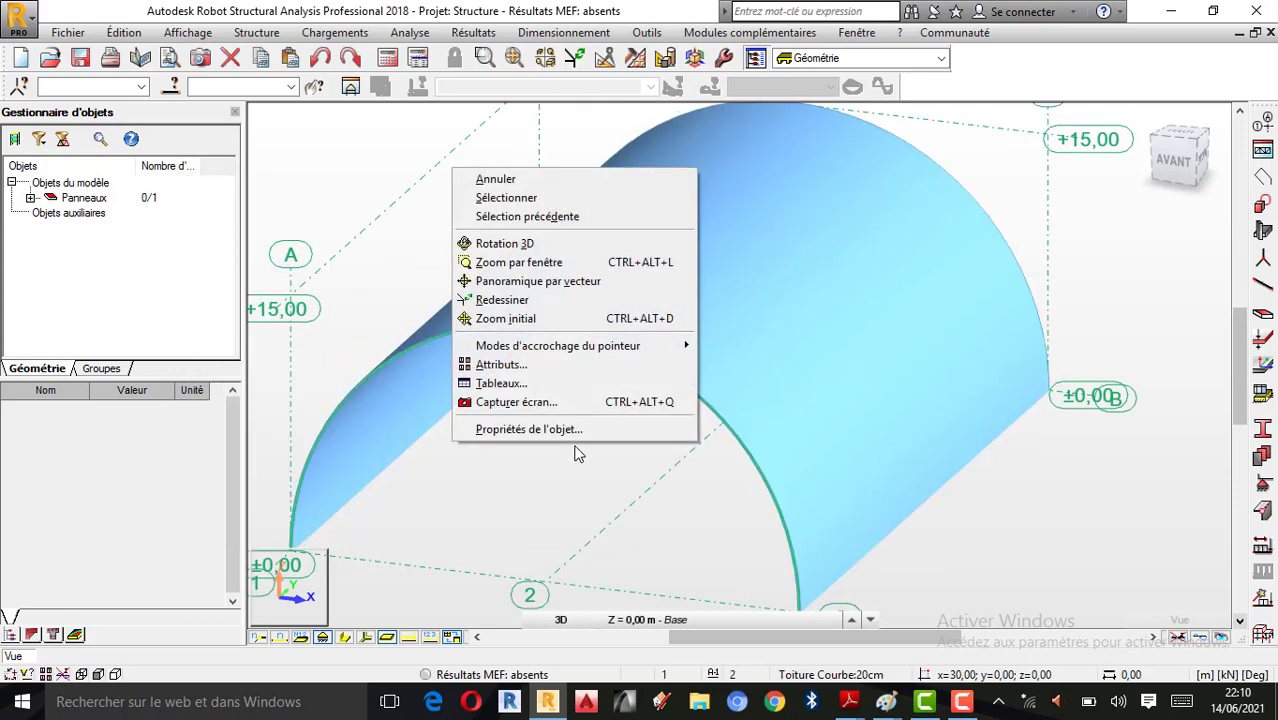
{"action": "left_click", "coordinate": [534, 246]}
{"action": "left_click_drag", "start_coordinate": [659, 397], "coordinate": [702, 388]}
{"action": "scroll", "coordinate": [716, 383], "scroll_direction": "up", "scroll_amount": 3}
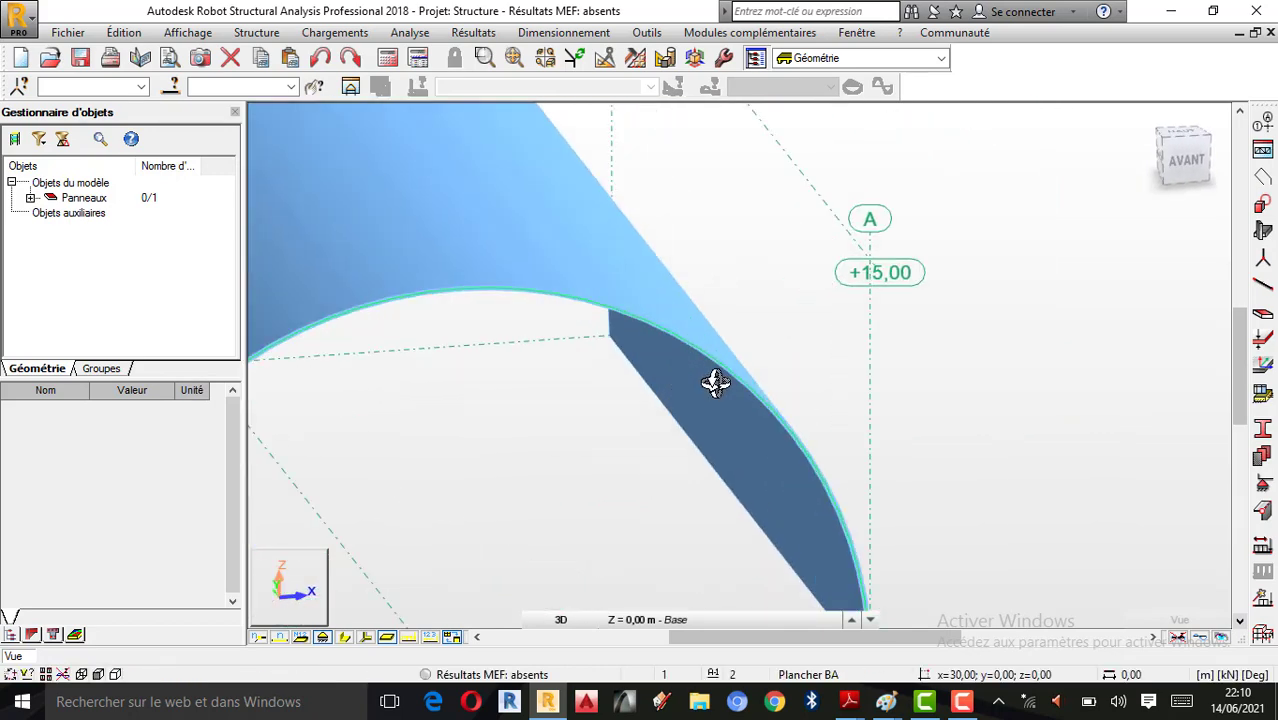
{"action": "scroll", "coordinate": [750, 397], "scroll_direction": "up", "scroll_amount": 6}
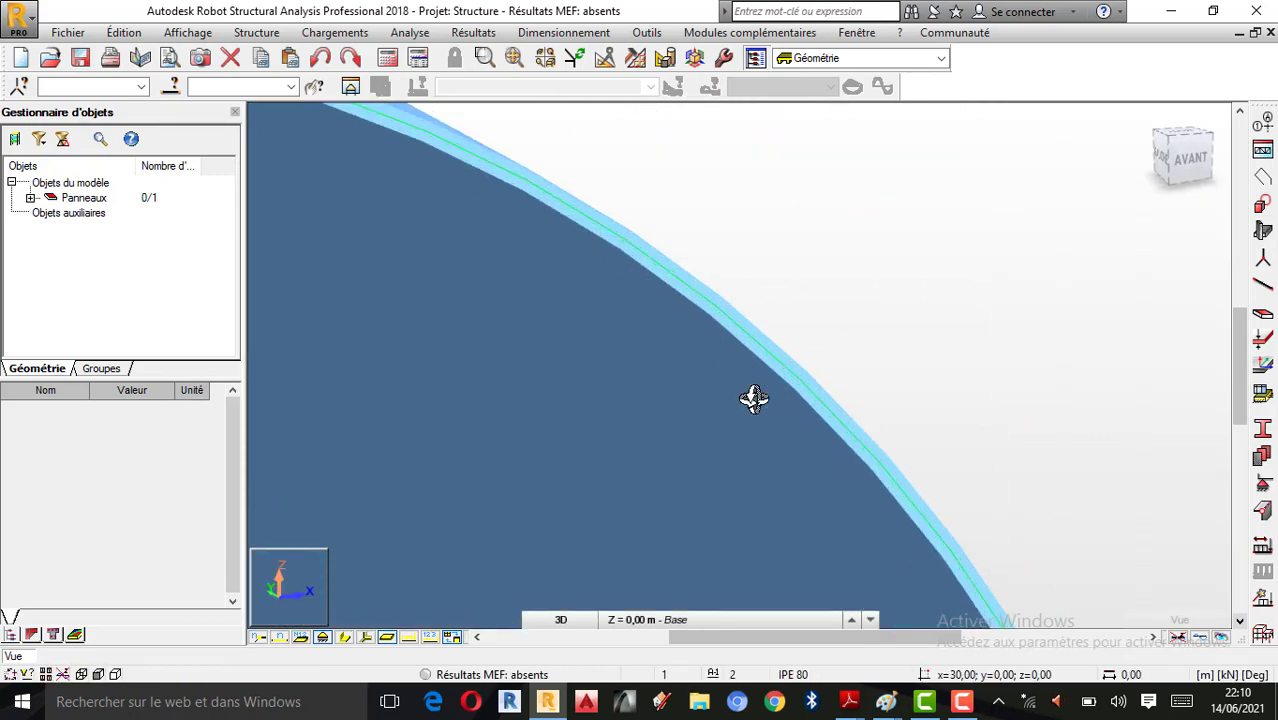
{"action": "scroll", "coordinate": [754, 398], "scroll_direction": "down", "scroll_amount": 8}
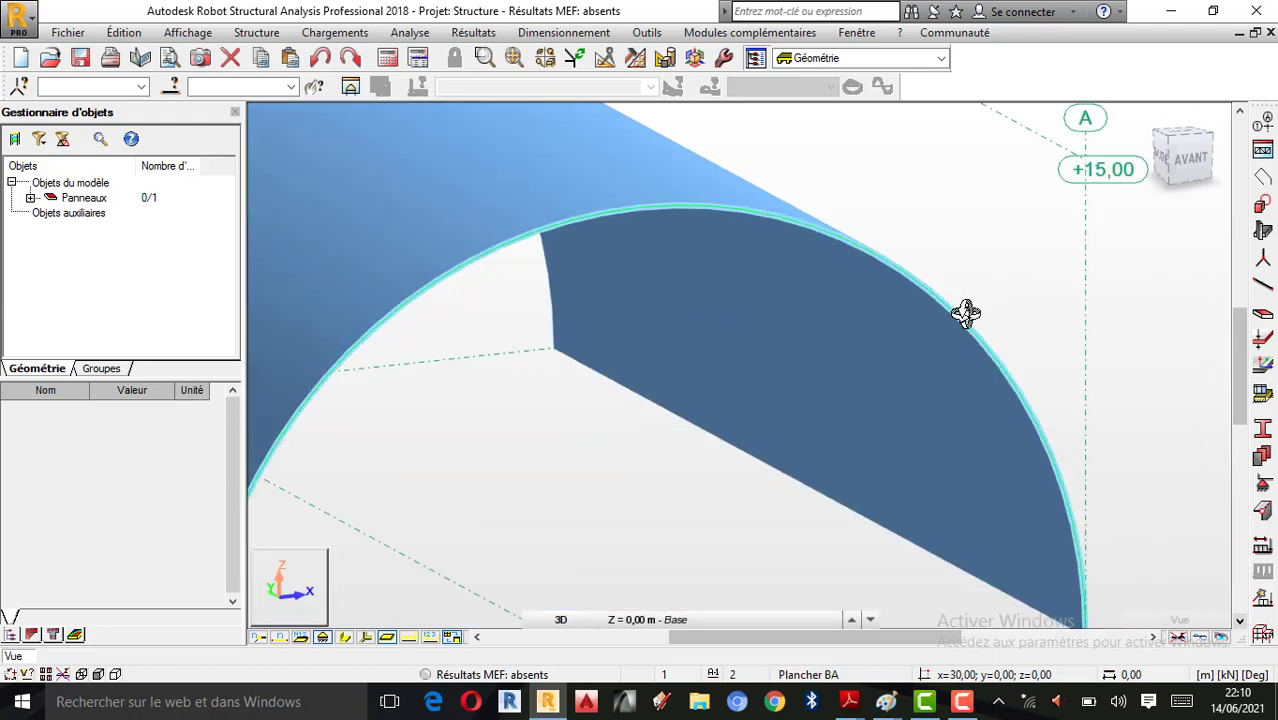
{"action": "scroll", "coordinate": [926, 344], "scroll_direction": "down", "scroll_amount": 1}
{"action": "scroll", "coordinate": [796, 300], "scroll_direction": "up", "scroll_amount": 1}
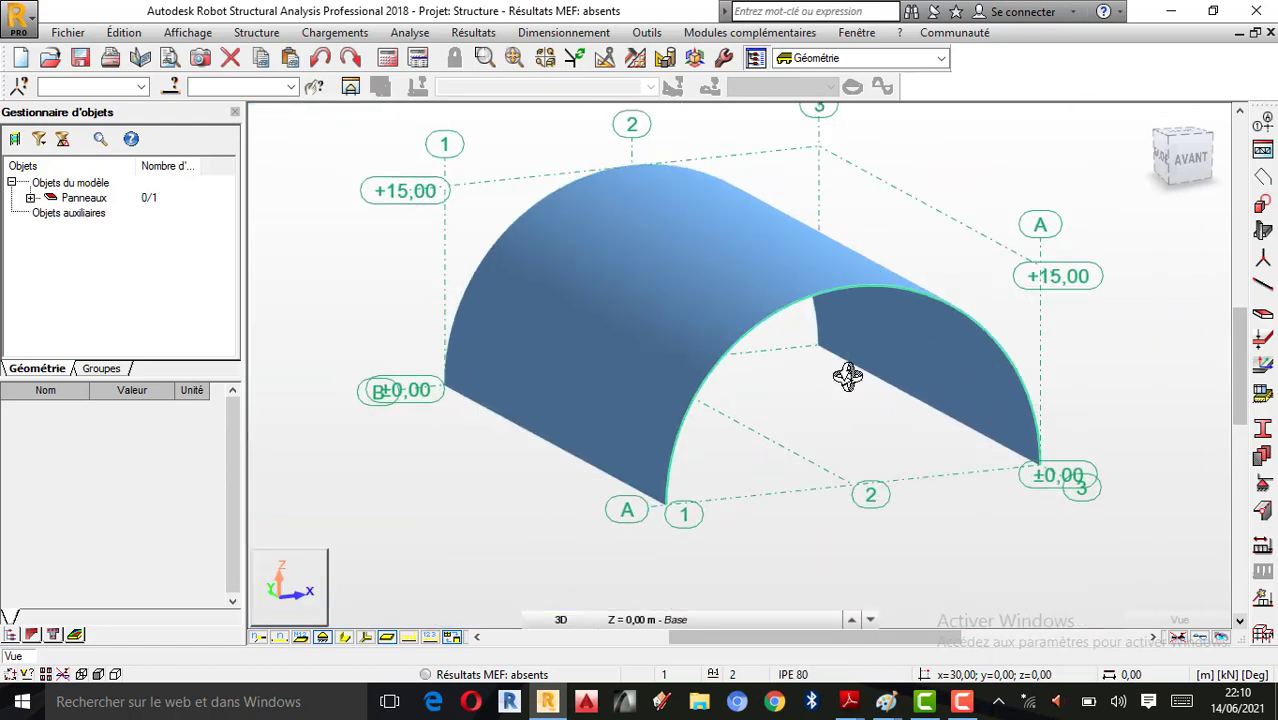
{"action": "scroll", "coordinate": [770, 435], "scroll_direction": "up", "scroll_amount": 1}
{"action": "scroll", "coordinate": [775, 443], "scroll_direction": "down", "scroll_amount": 1}
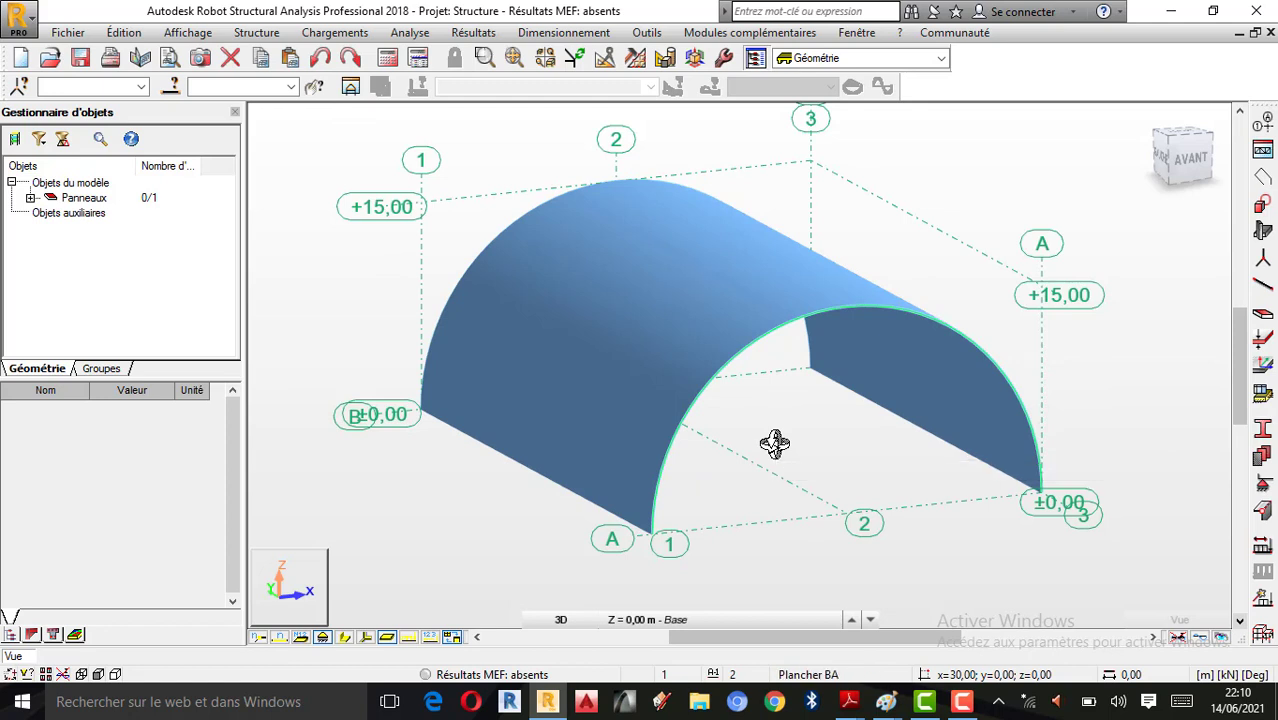
{"action": "right_click", "coordinate": [1040, 195]}
{"action": "left_click", "coordinate": [1030, 200]}
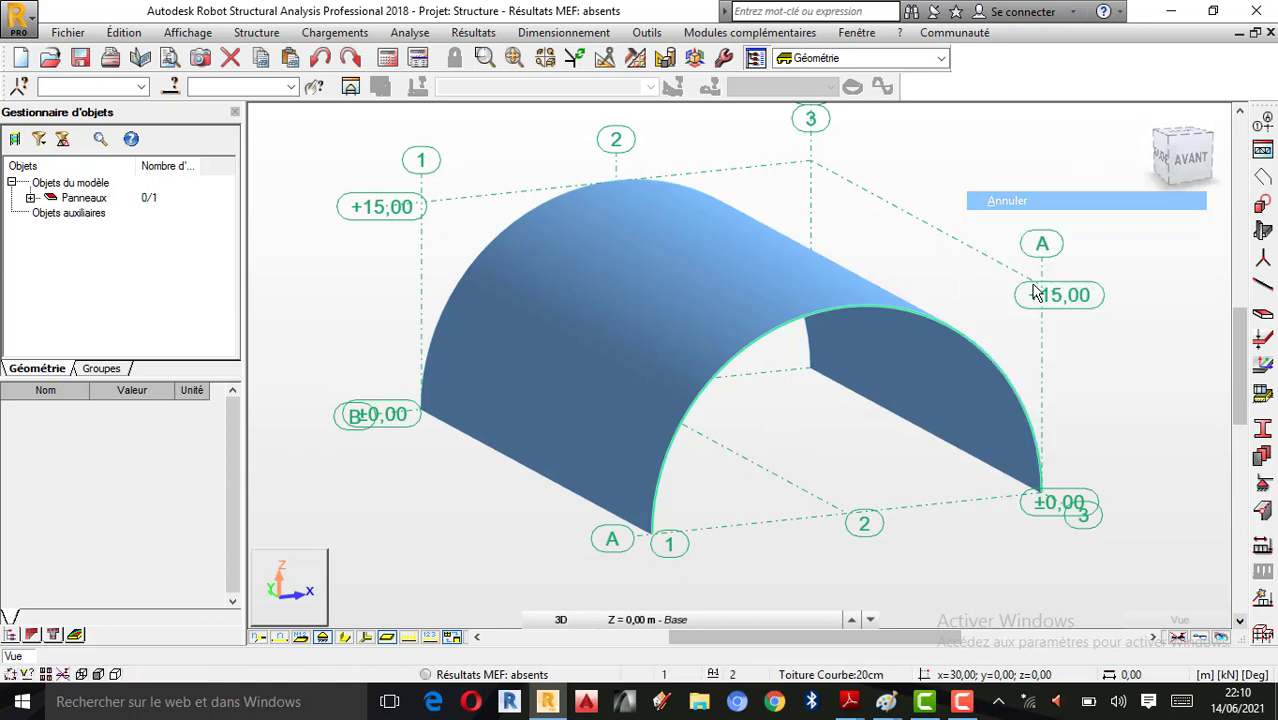
Open the supports definition and start a new rigid support for linear supports.
{"action": "left_click", "coordinate": [1258, 486]}
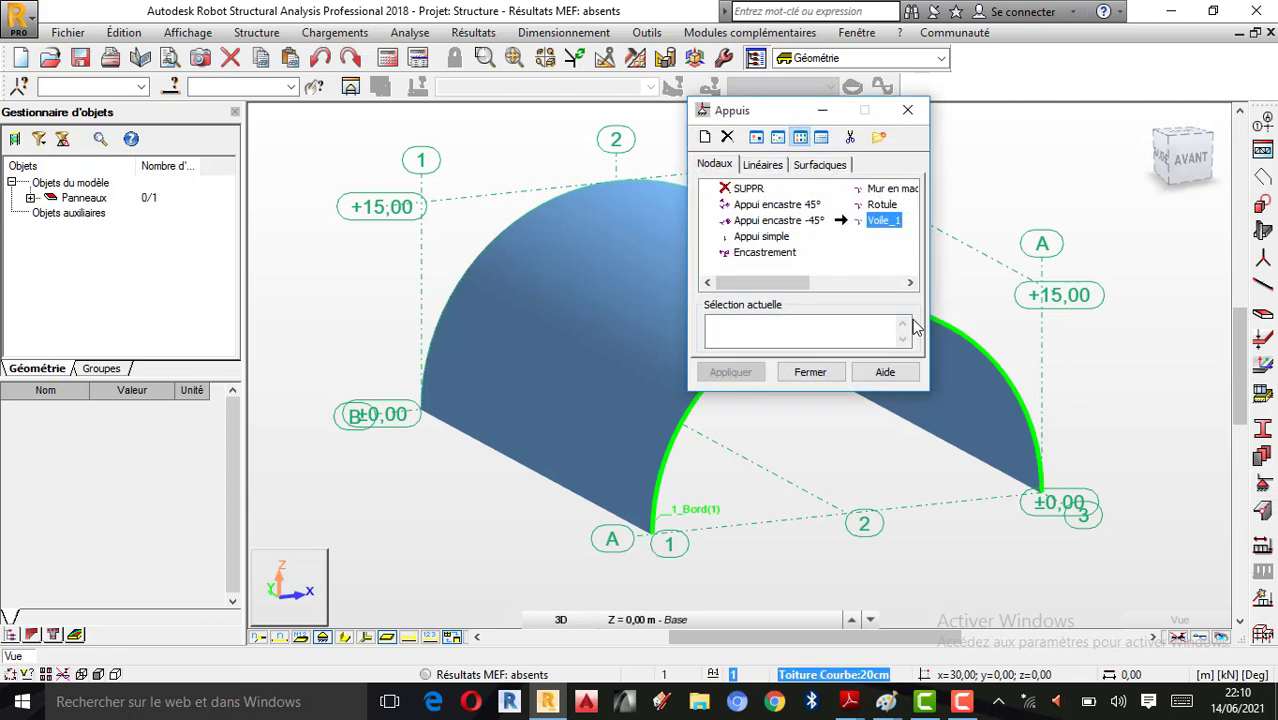
{"action": "left_click", "coordinate": [961, 701]}
{"action": "left_click", "coordinate": [1188, 622]}
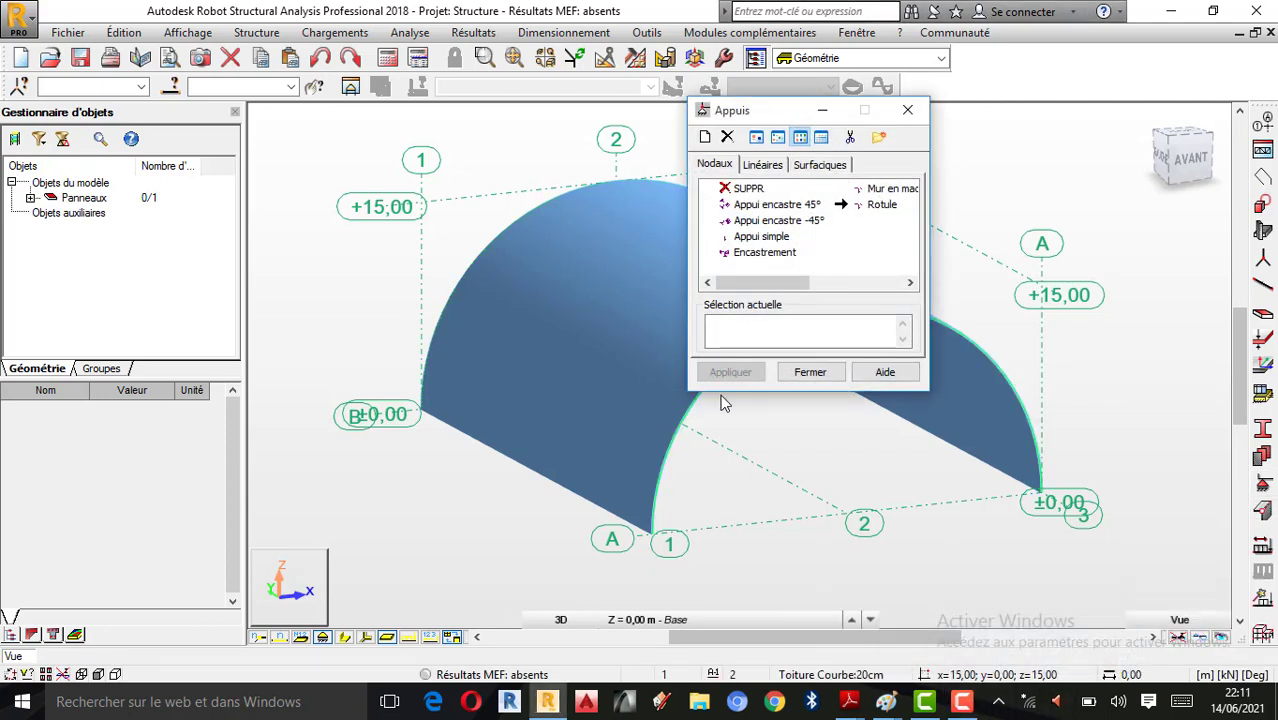
{"action": "left_click", "coordinate": [880, 205]}
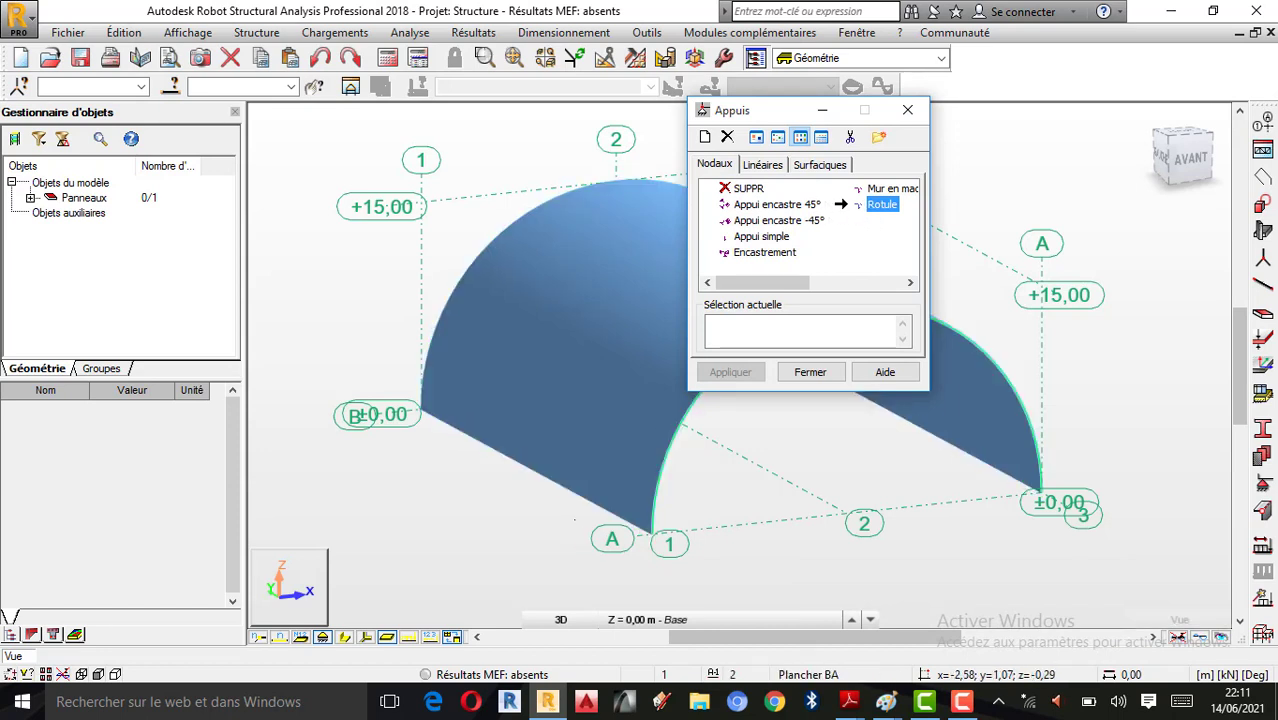
{"action": "left_click", "coordinate": [776, 168]}
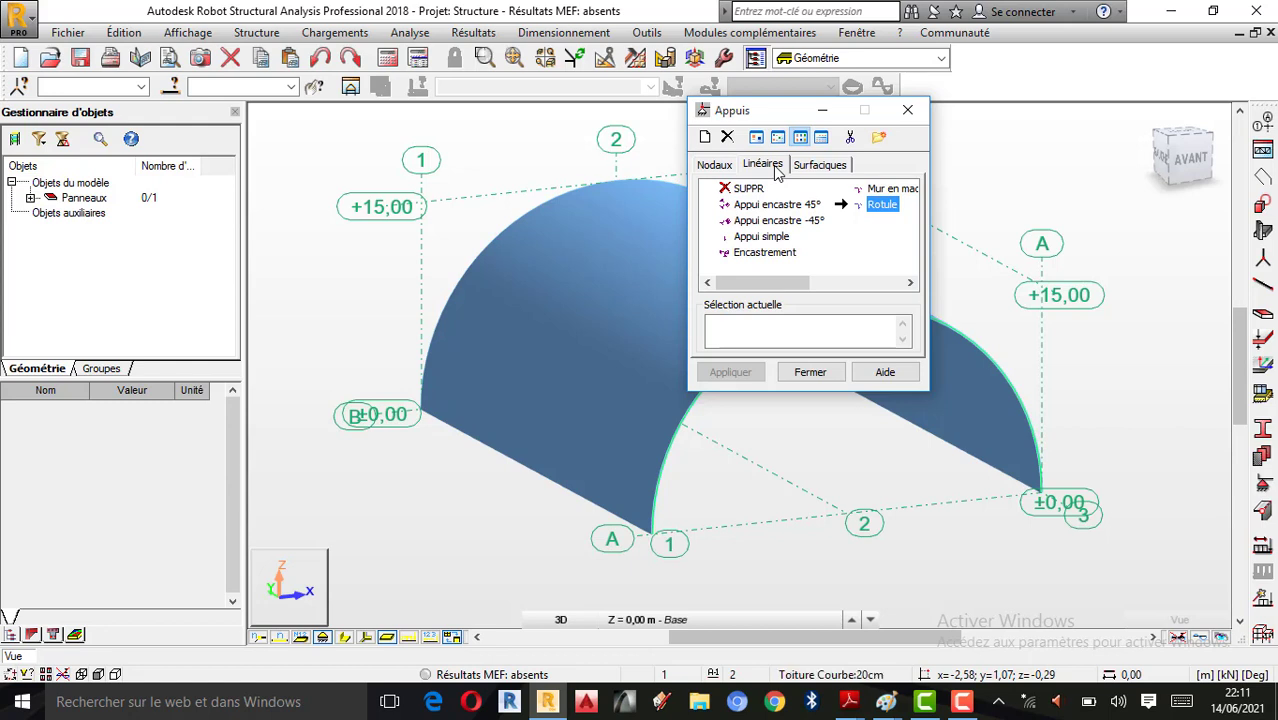
{"action": "left_click", "coordinate": [705, 137]}
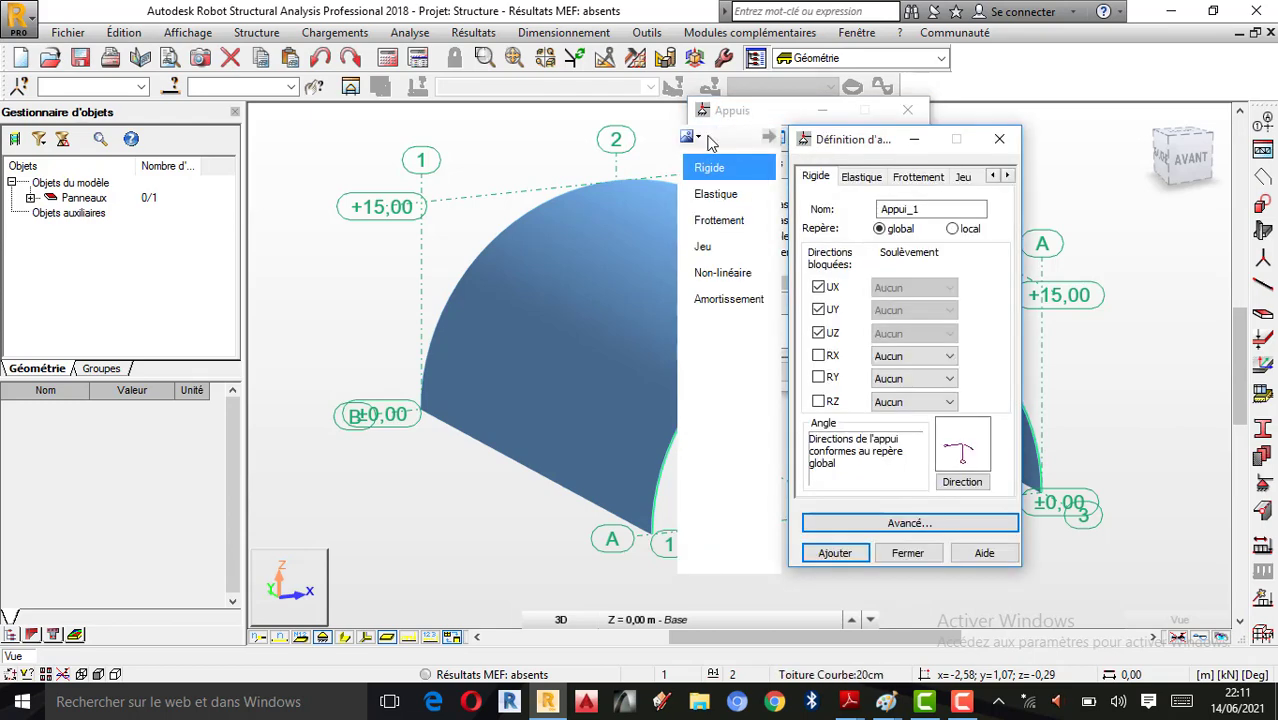
In the advanced support settings, treat the support as a wall (voile) with a width b of 25 cm.
{"action": "left_click", "coordinate": [922, 526]}
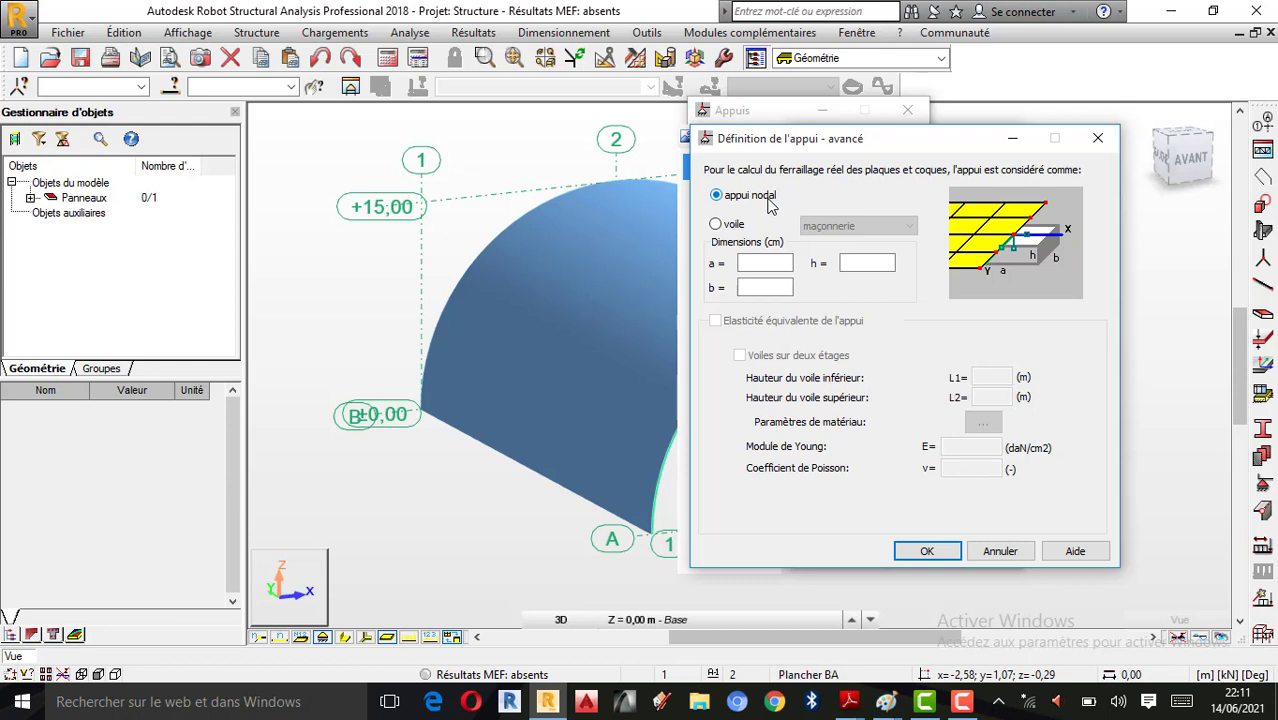
{"action": "left_click", "coordinate": [716, 224]}
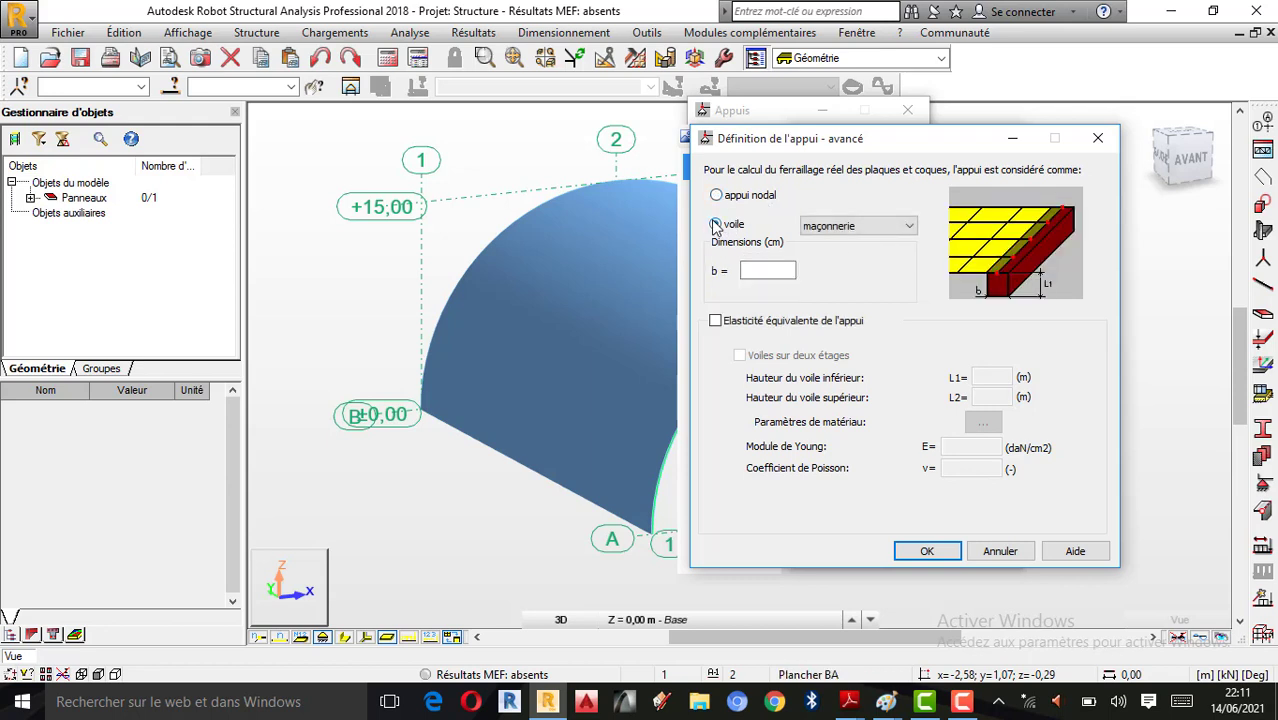
{"action": "left_click", "coordinate": [770, 272]}
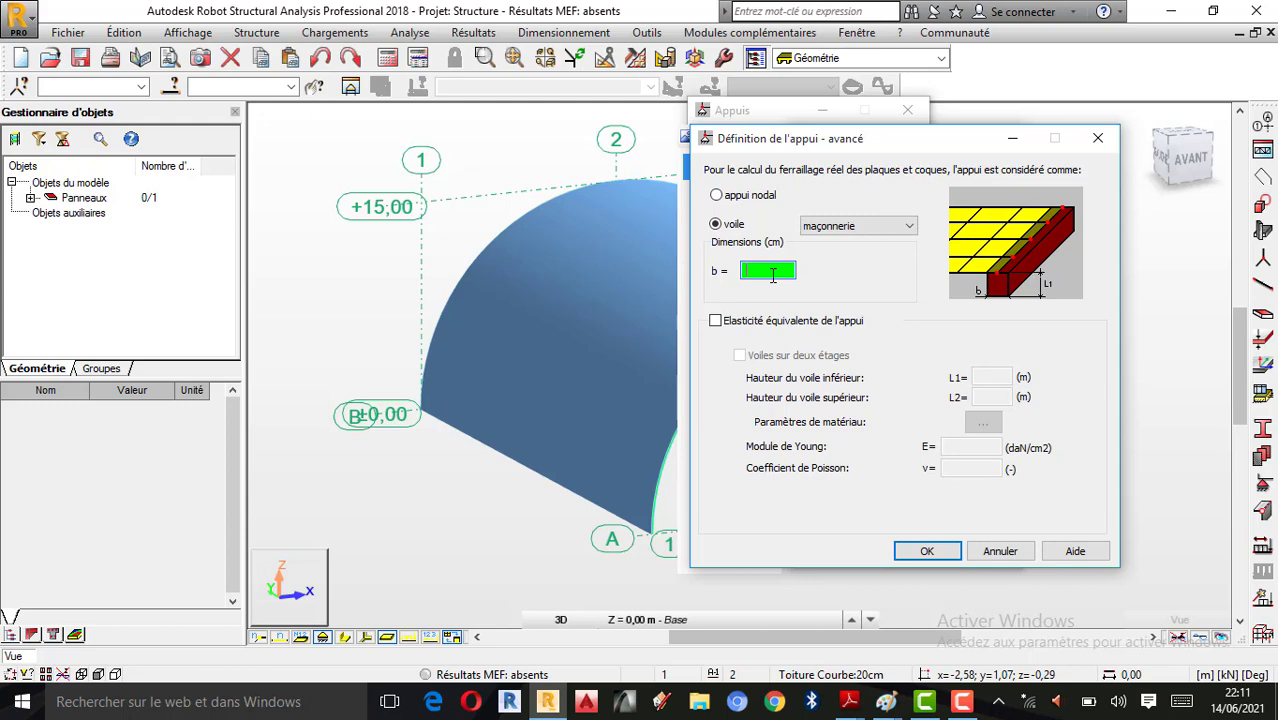
{"action": "type", "text": "20"}
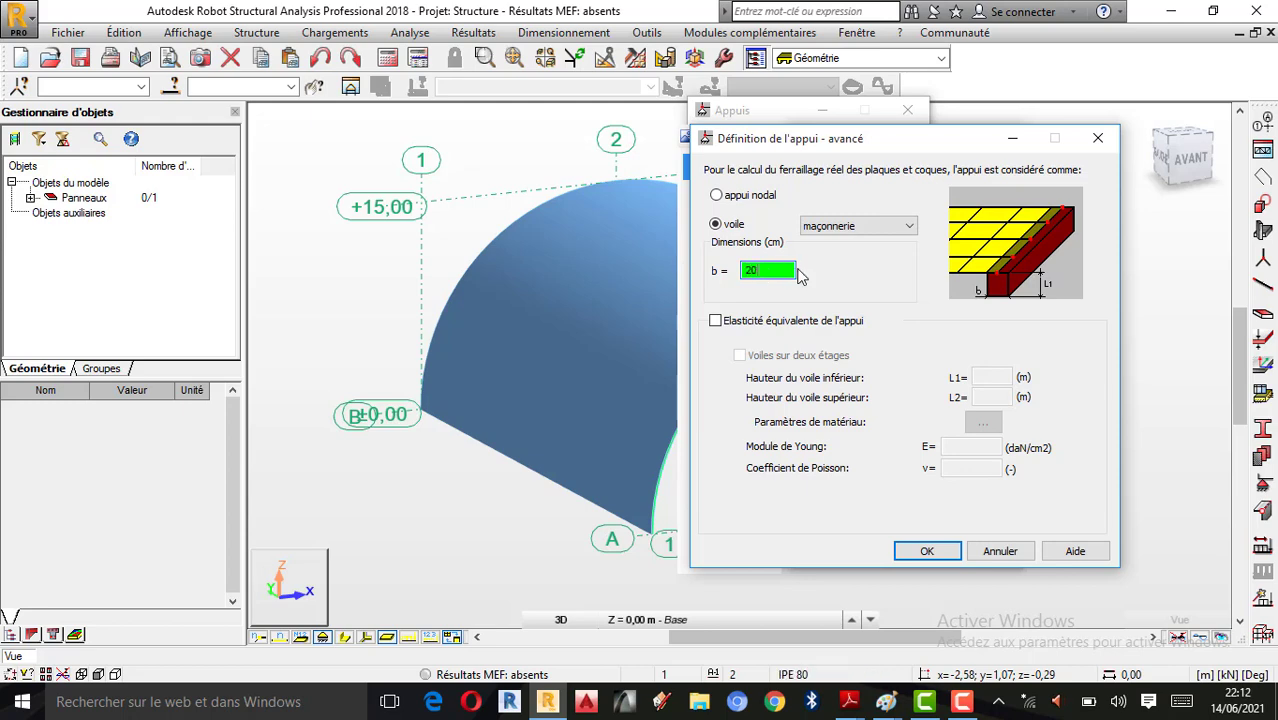
{"action": "double_click", "coordinate": [781, 272]}
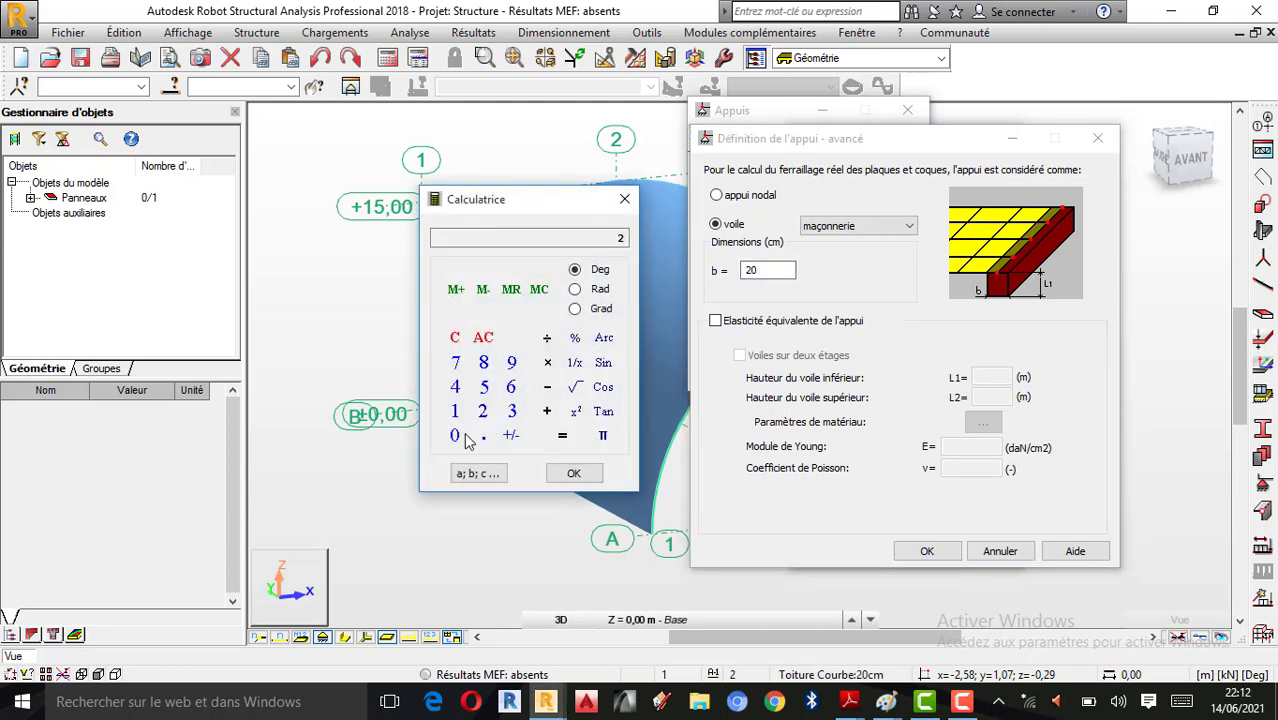
{"action": "left_click", "coordinate": [573, 473]}
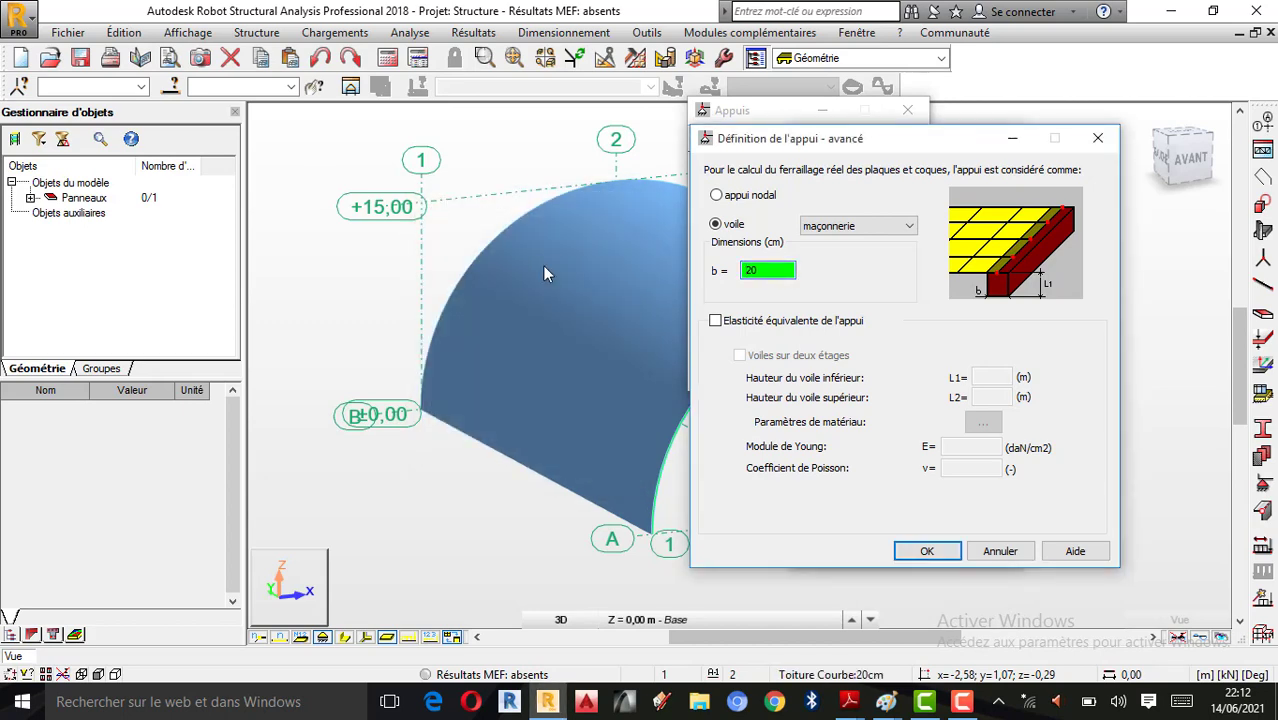
{"action": "double_click", "coordinate": [769, 270]}
{"action": "left_click", "coordinate": [483, 413]}
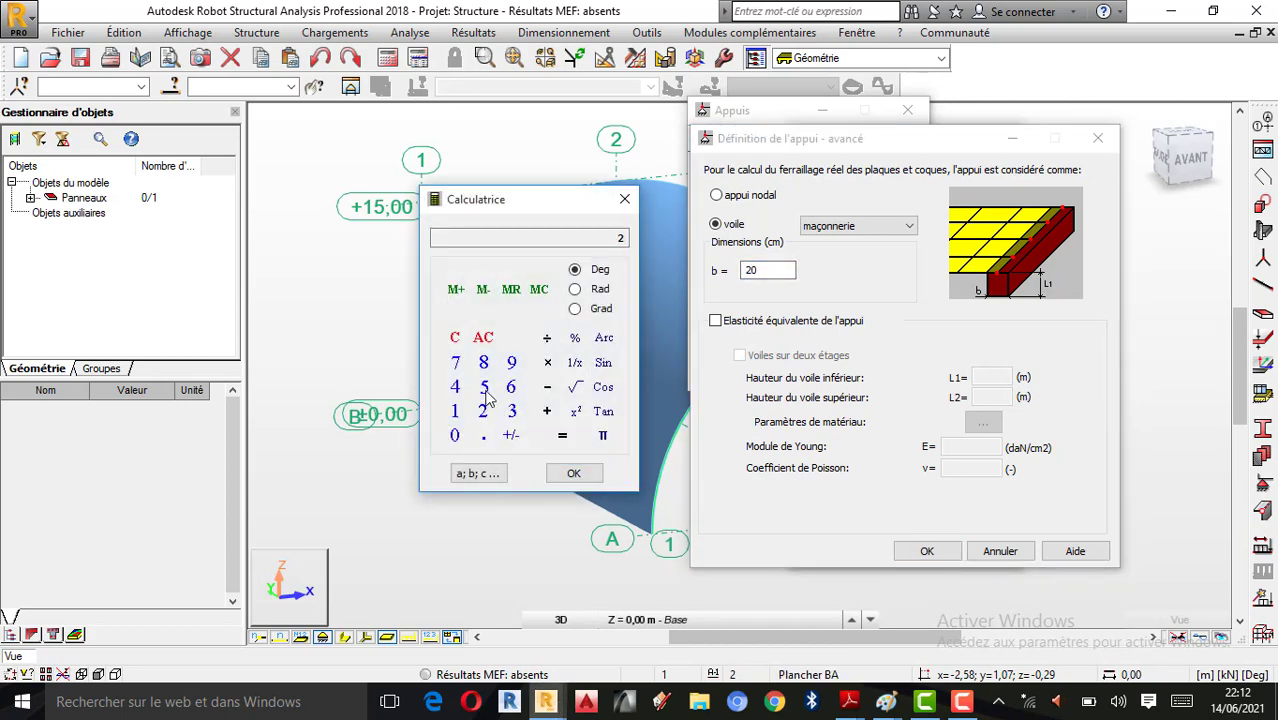
{"action": "left_click", "coordinate": [483, 389]}
{"action": "left_click", "coordinate": [577, 471]}
{"action": "left_click", "coordinate": [624, 199]}
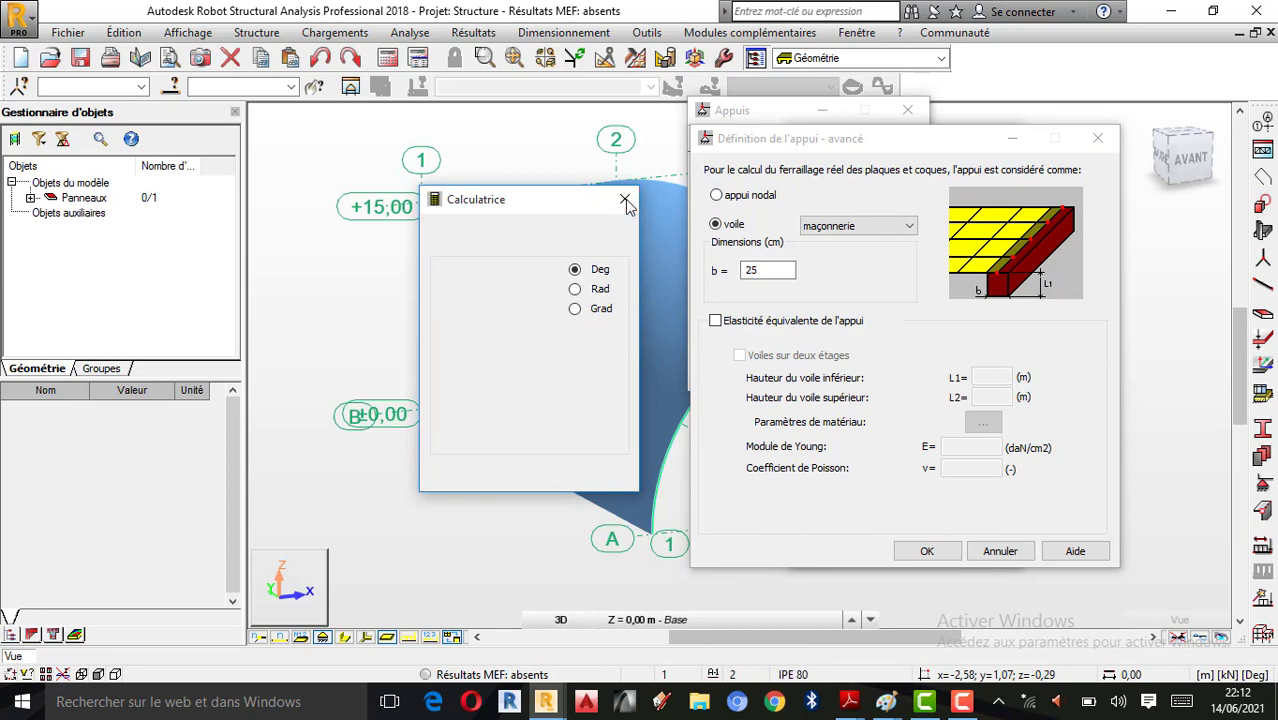
Keep masonry (maçonnerie) as the supporting wall's material and accept the advanced support settings.
{"action": "left_click_drag", "start_coordinate": [917, 139], "coordinate": [1006, 218]}
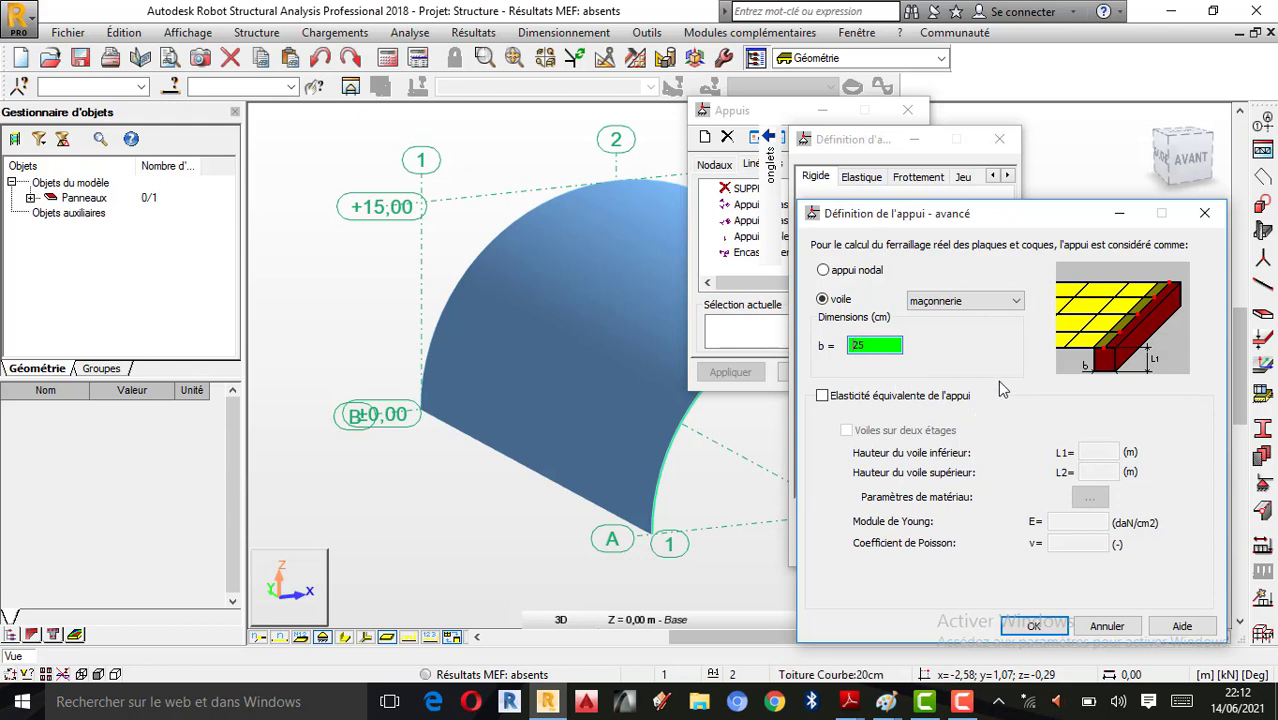
{"action": "left_click", "coordinate": [1004, 306]}
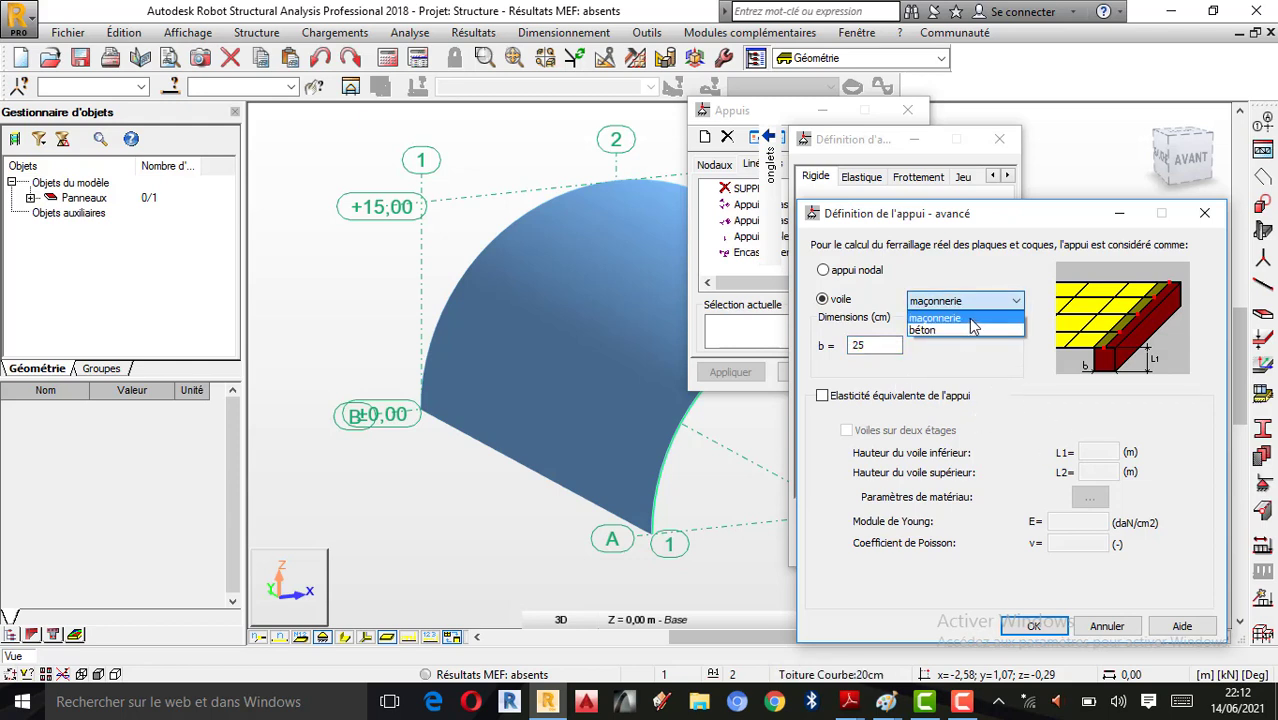
{"action": "left_click", "coordinate": [968, 318]}
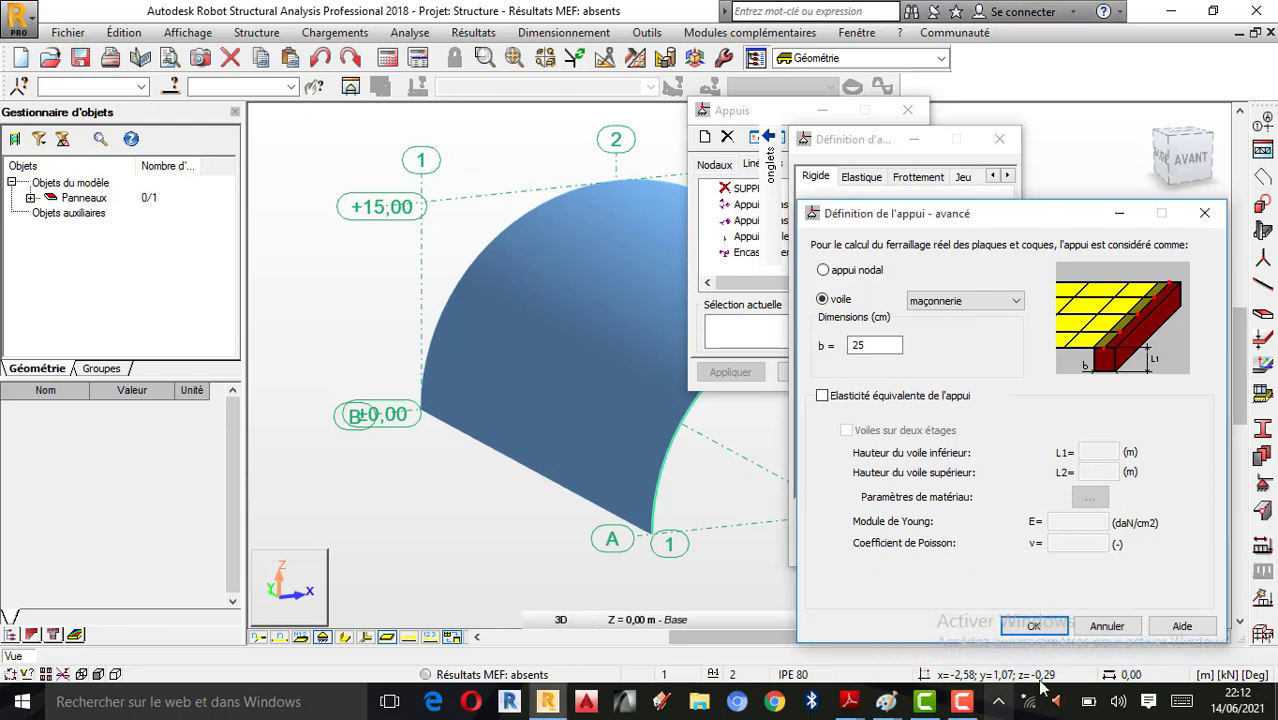
{"action": "left_click", "coordinate": [1050, 627]}
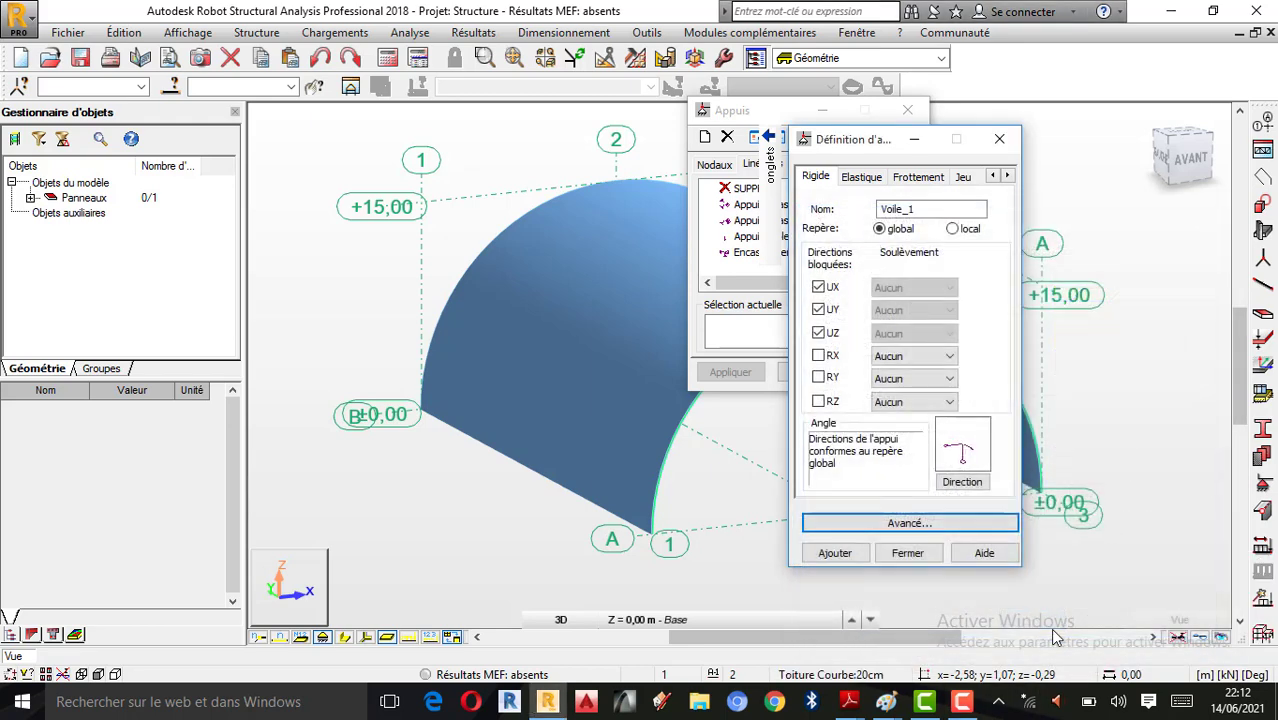
Name the new rigid support "Mur en Maconnerie".
{"action": "left_click_drag", "start_coordinate": [915, 208], "coordinate": [826, 205]}
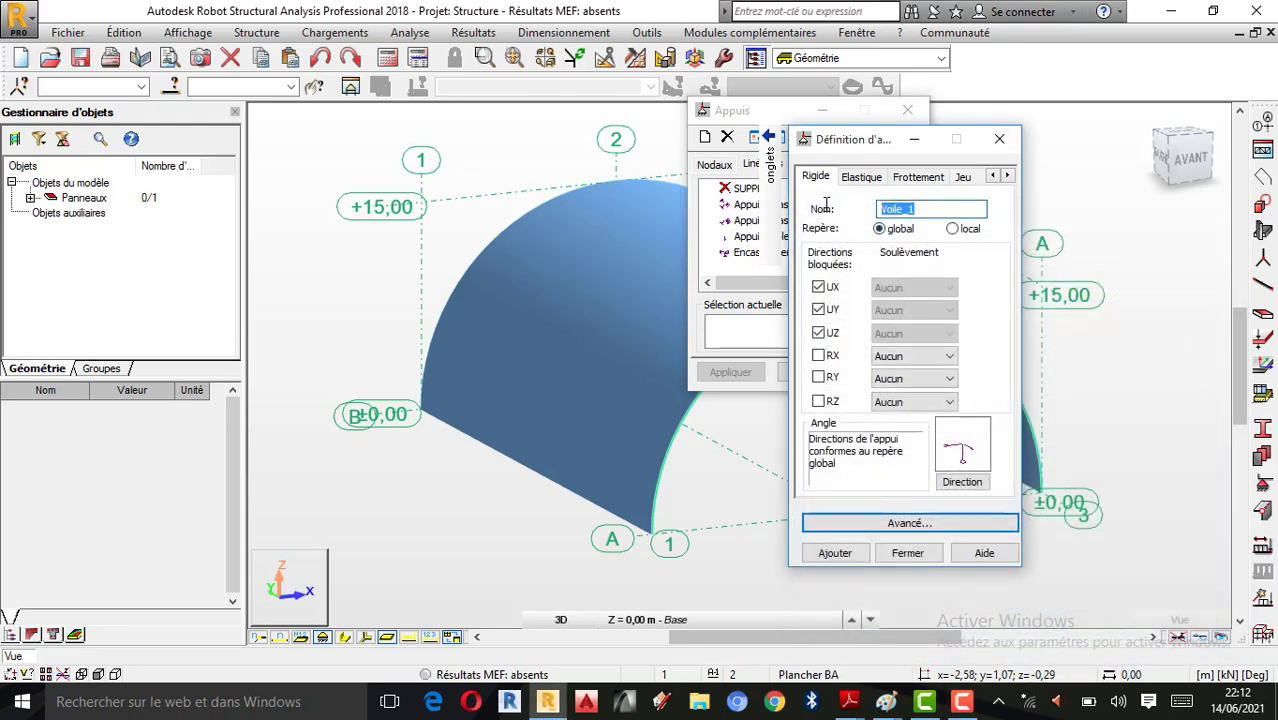
{"action": "type", "text": "Mu "}
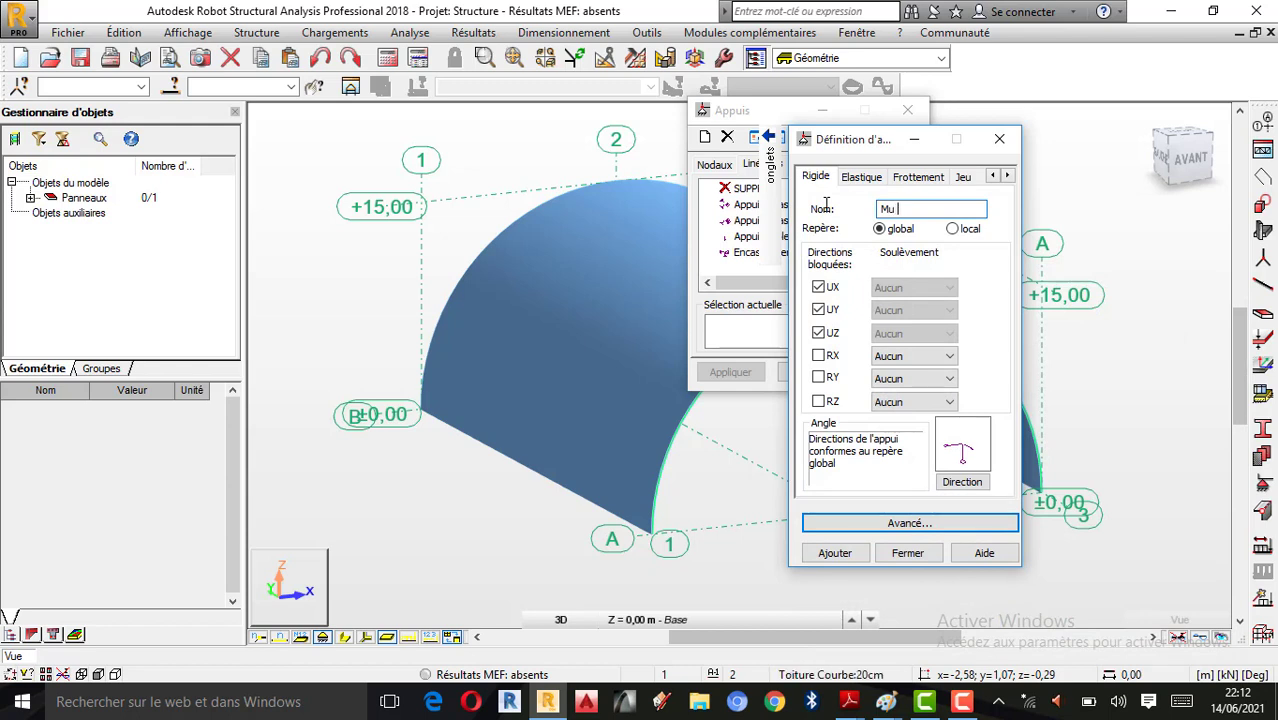
{"action": "type", "text": "r en "}
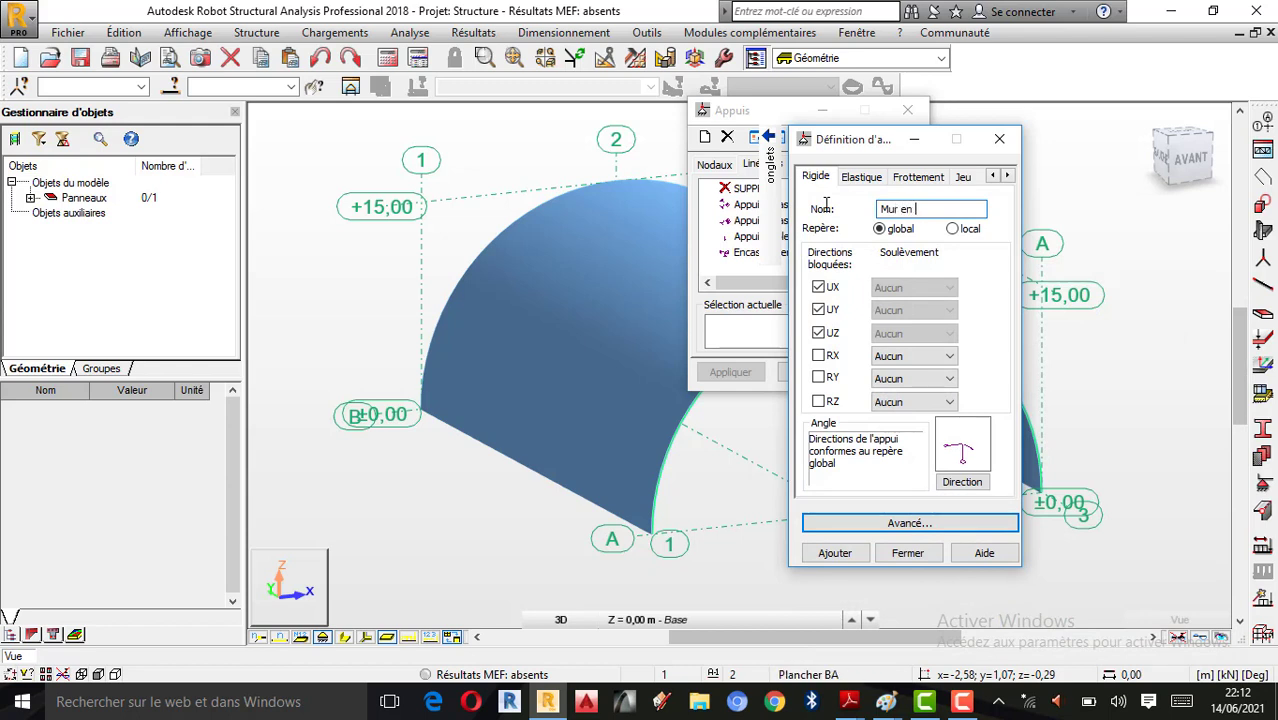
{"action": "type", "text": "Maconnerie"}
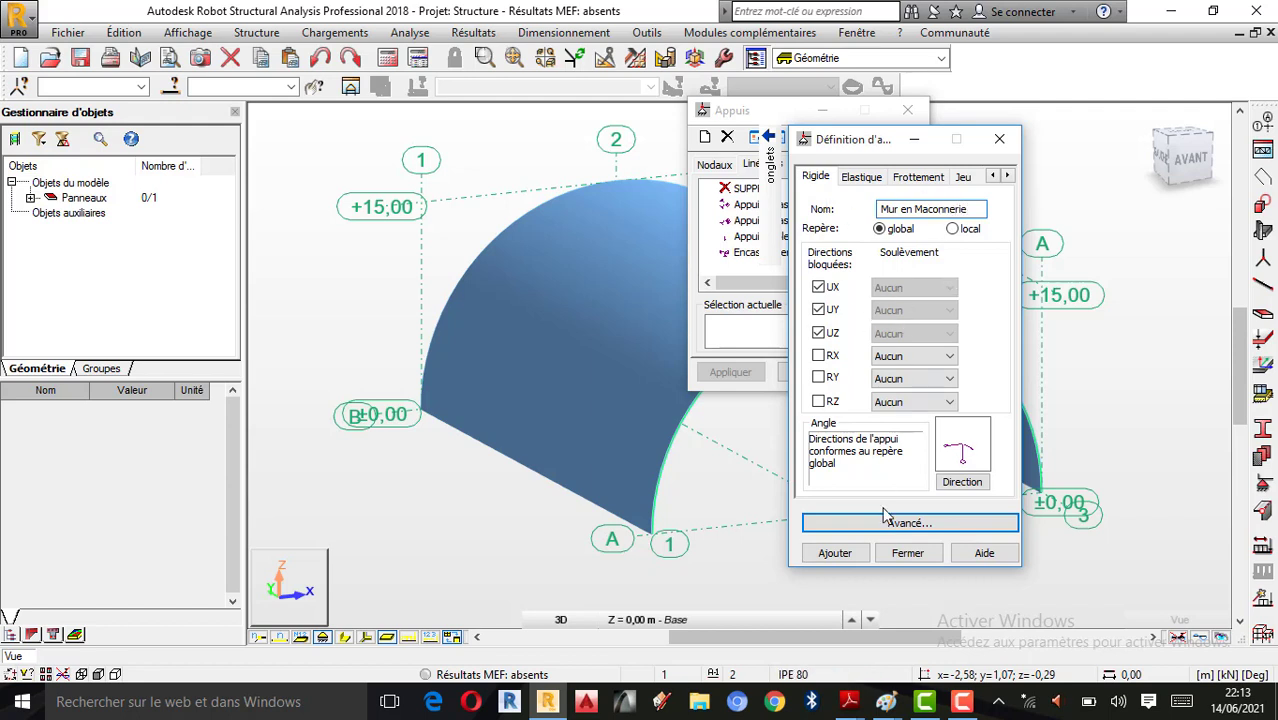
Add the "Mur en Maconnerie" rigid support, overwriting the existing support of the same name, and close the support definition.
{"action": "left_click", "coordinate": [836, 554]}
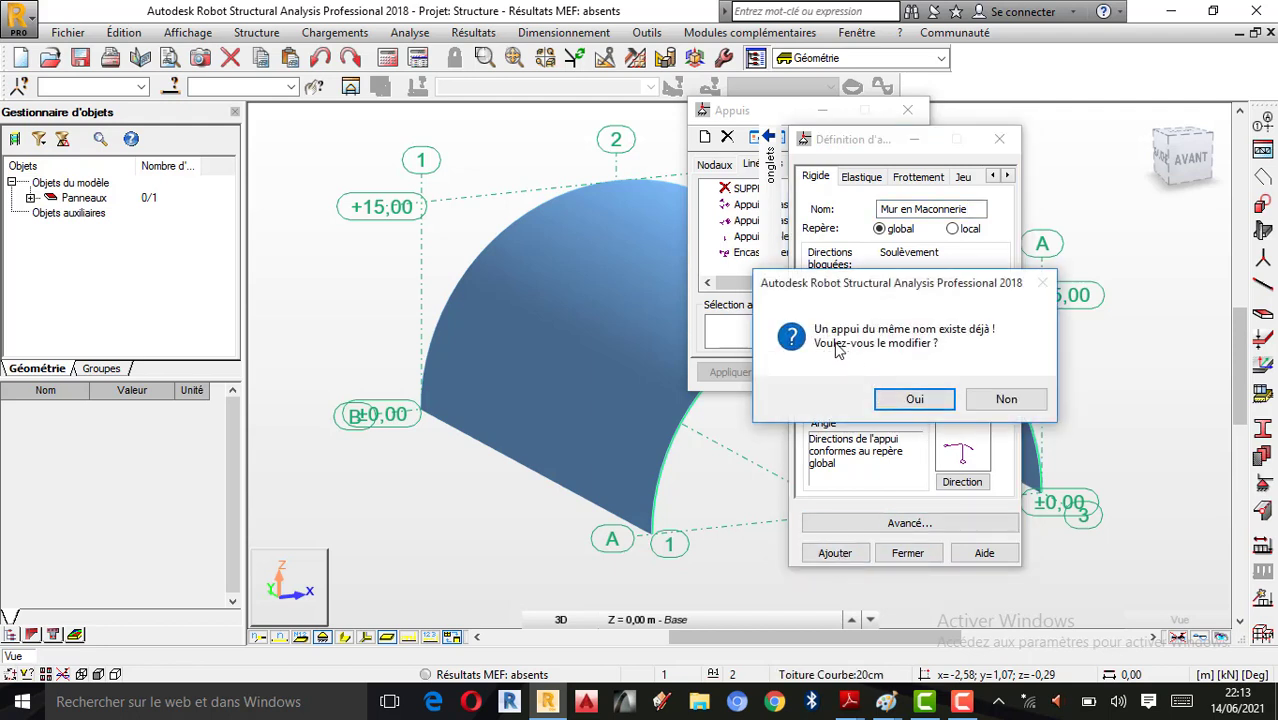
{"action": "left_click", "coordinate": [915, 399]}
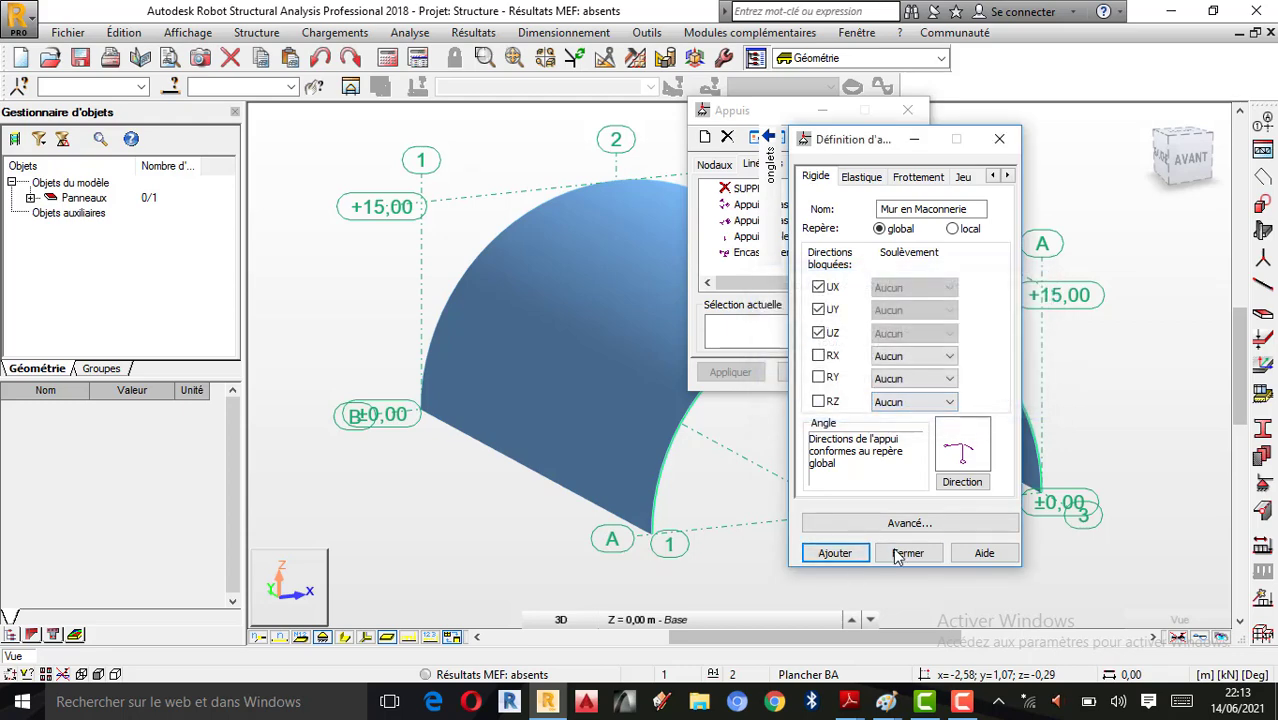
{"action": "left_click", "coordinate": [907, 553]}
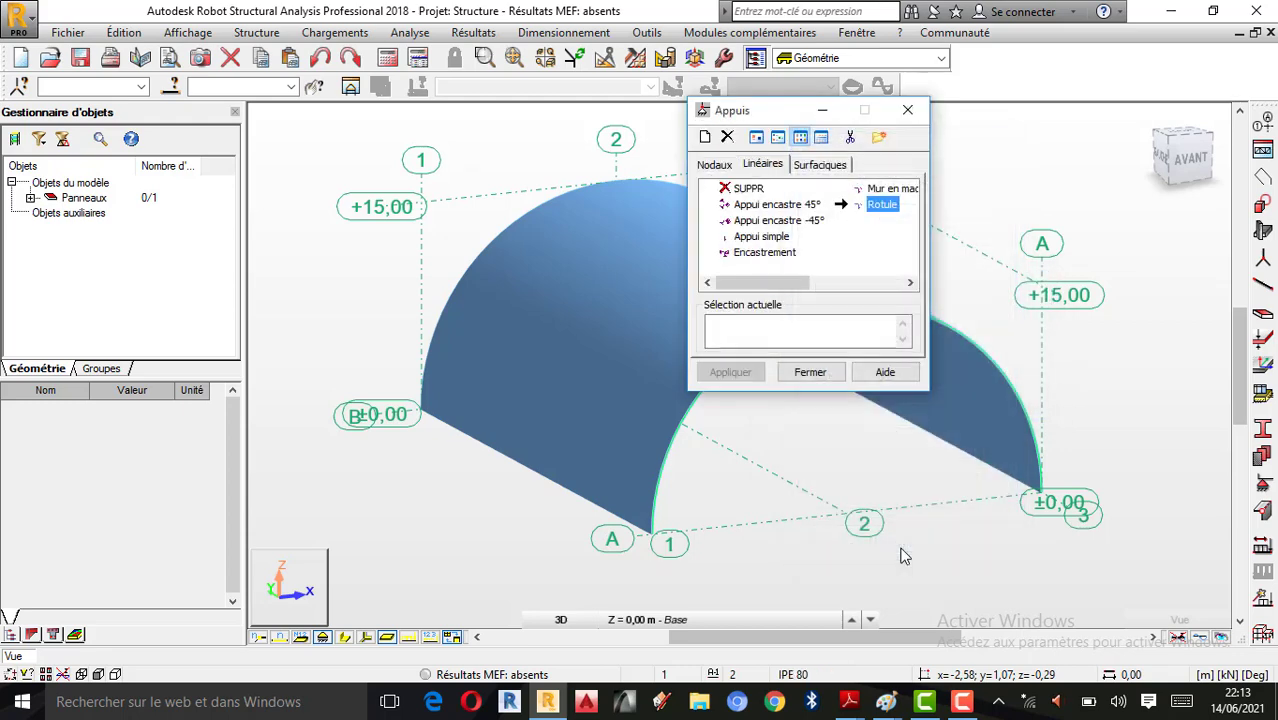
Apply the "Mur en maconnerie" linear support to the shell's base edge along axis 1.
{"action": "left_click", "coordinate": [910, 283]}
{"action": "right_click", "coordinate": [403, 147]}
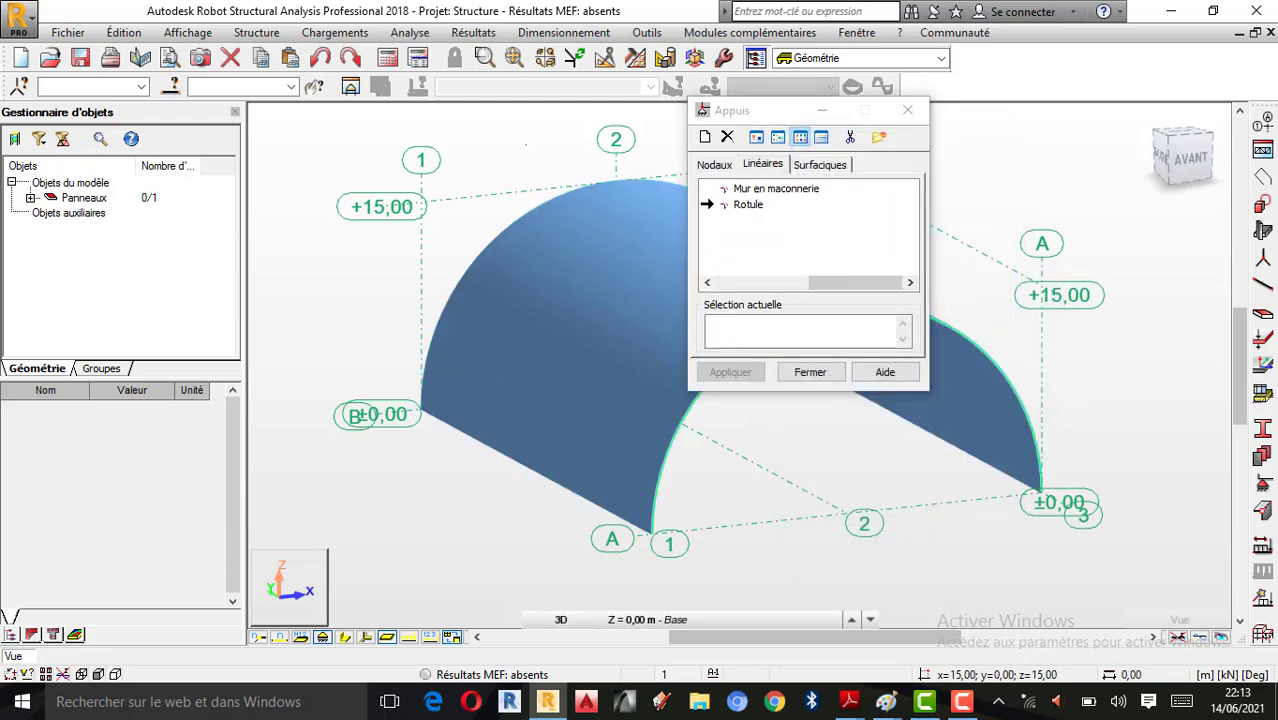
{"action": "left_click", "coordinate": [493, 224]}
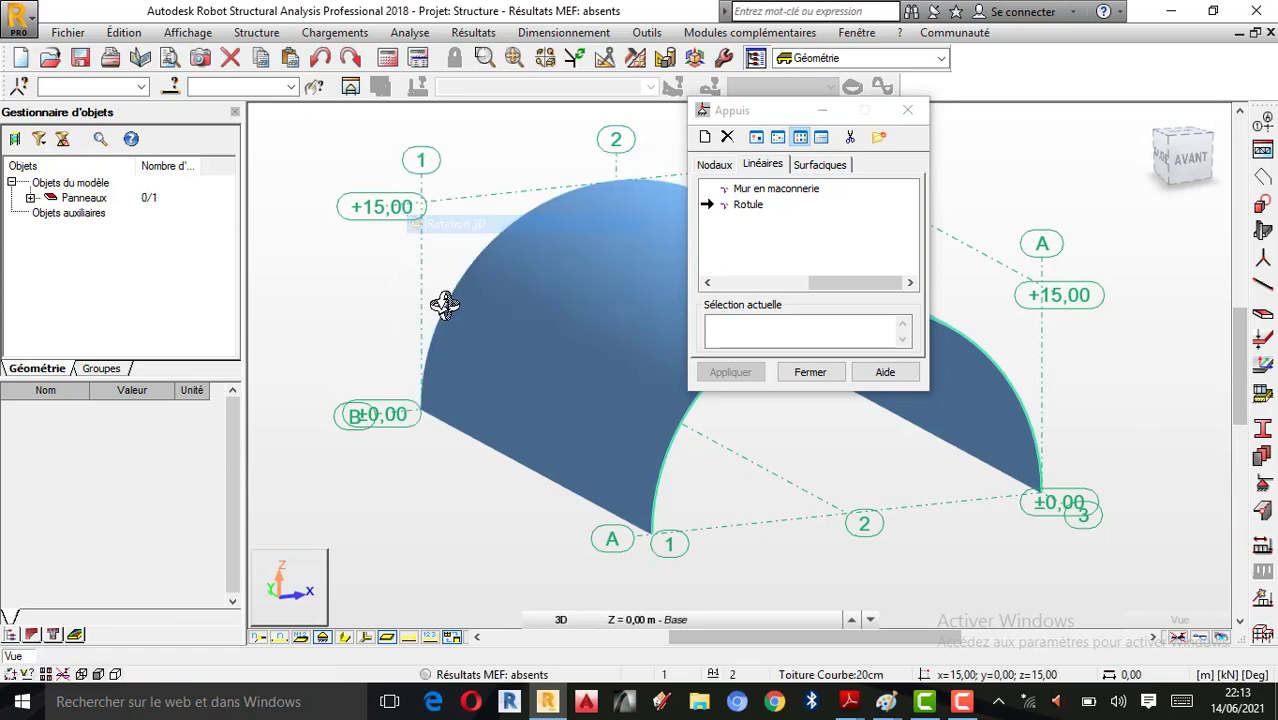
{"action": "left_click", "coordinate": [777, 189]}
{"action": "left_click", "coordinate": [642, 524]}
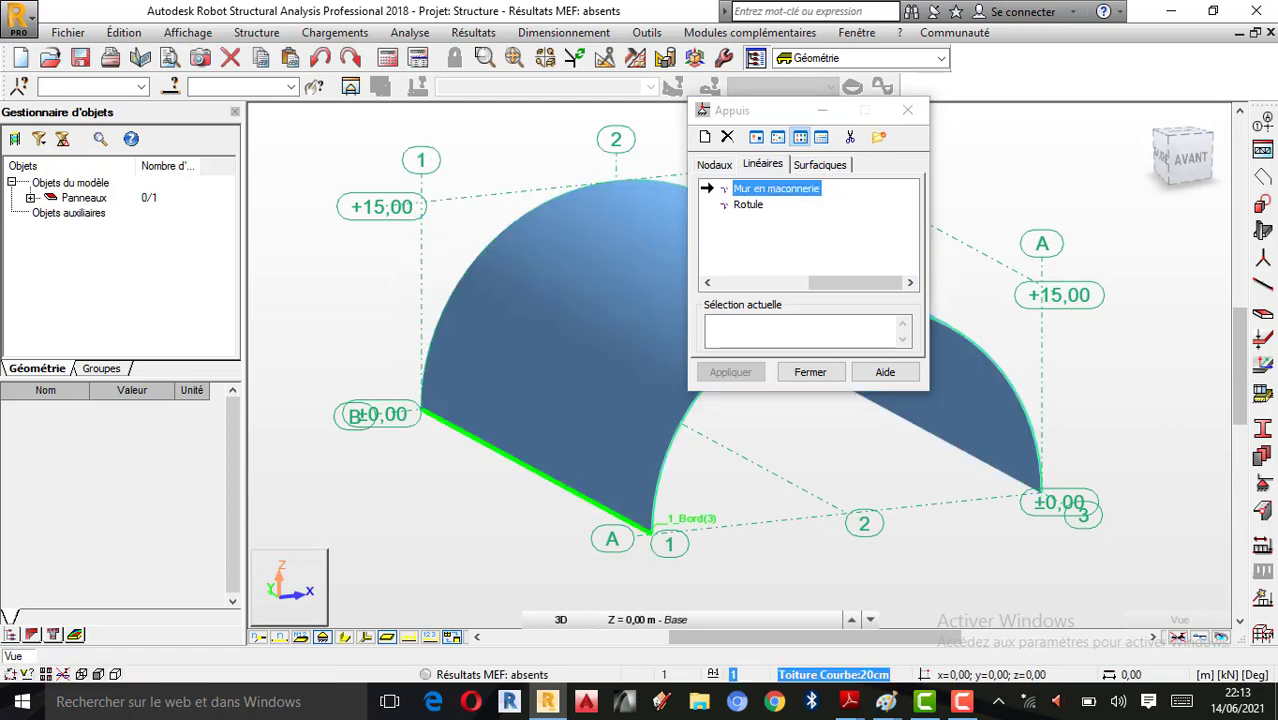
Apply the "Mur en maconnerie" linear support to the opposite base edge along axis 3 and close the supports definition.
{"action": "right_click", "coordinate": [874, 178]}
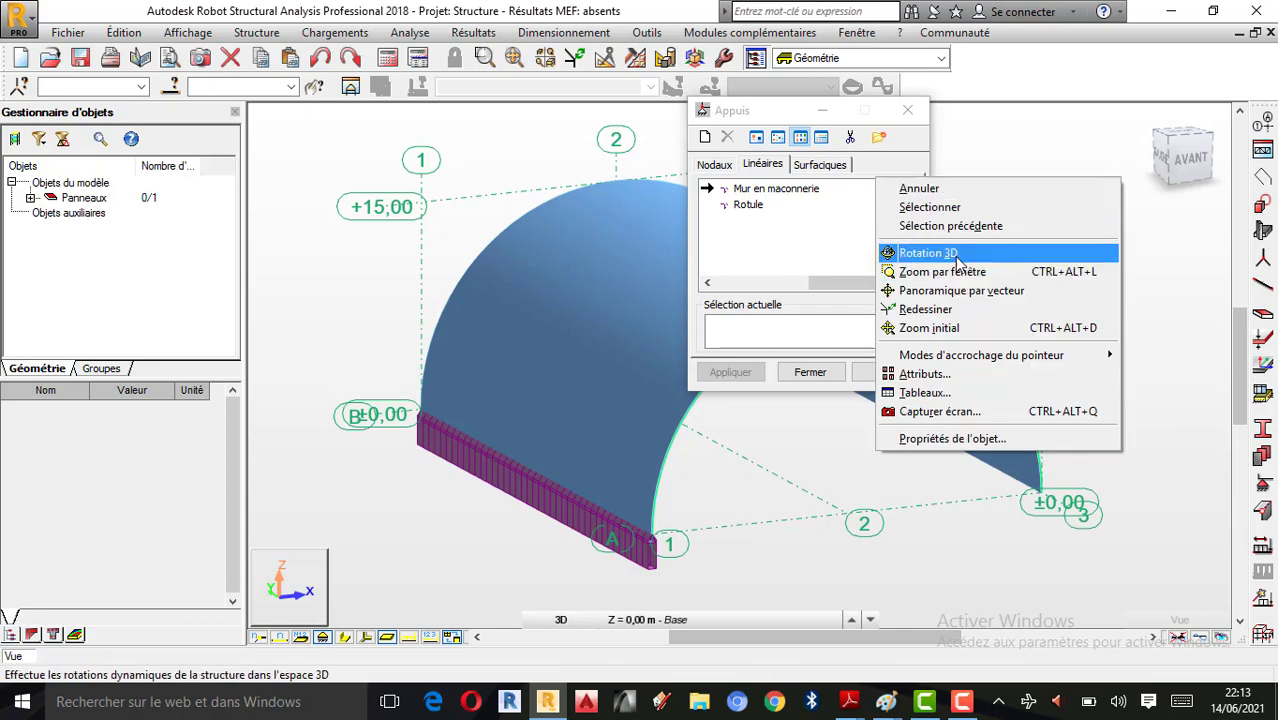
{"action": "left_click", "coordinate": [930, 252]}
{"action": "left_click_drag", "start_coordinate": [947, 400], "coordinate": [691, 430]}
{"action": "left_click", "coordinate": [776, 189]}
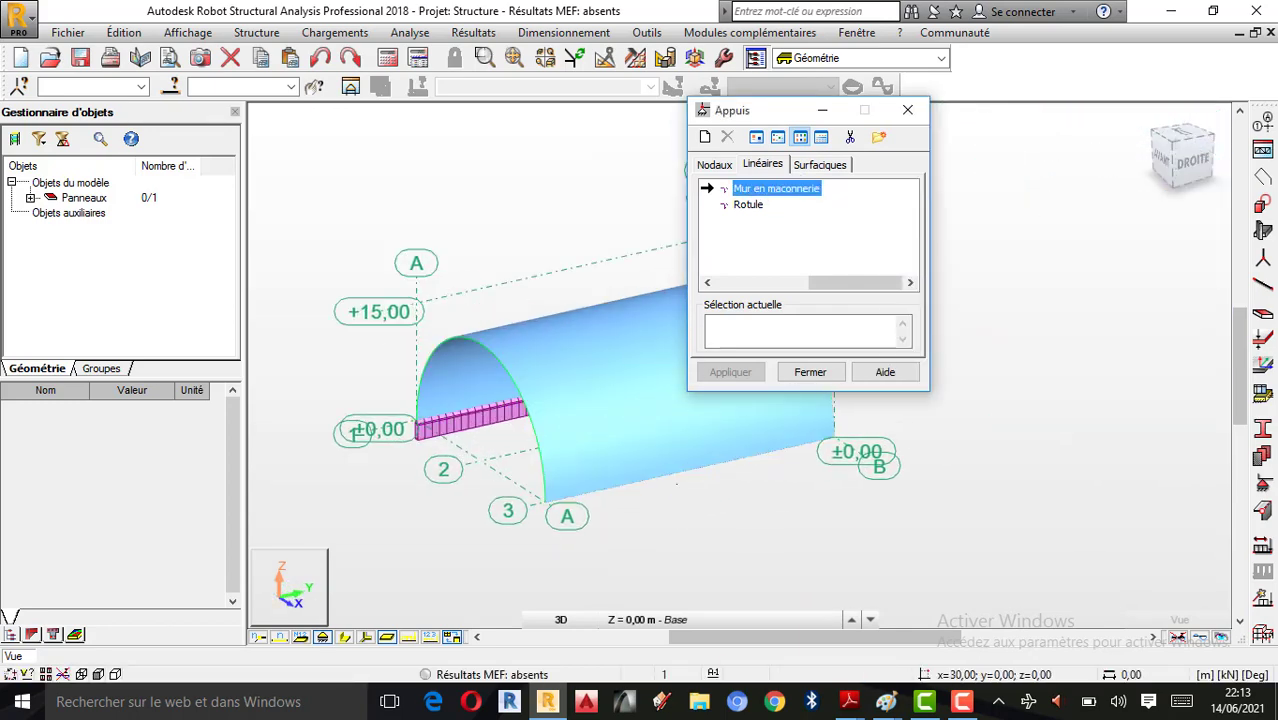
{"action": "left_click", "coordinate": [818, 440]}
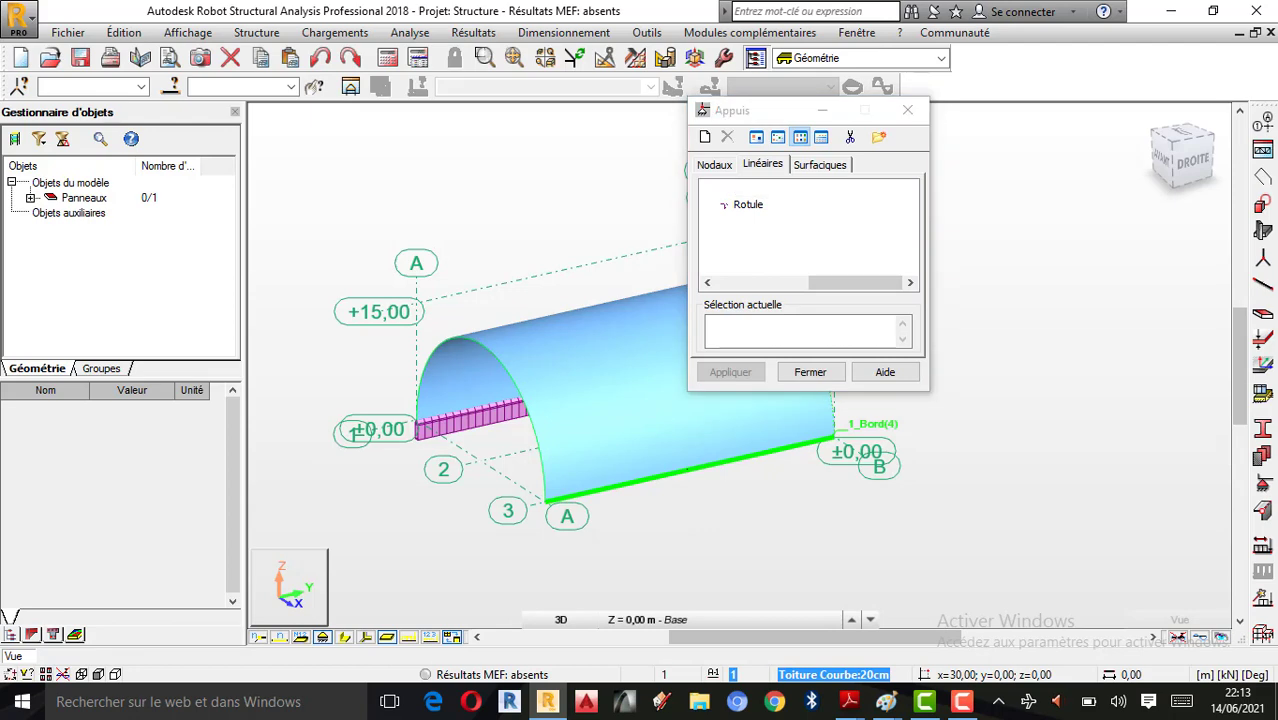
{"action": "left_click", "coordinate": [815, 372]}
Examine the curved shell and the wall supports along both base edges from several 3D angles.
{"action": "scroll", "coordinate": [702, 487], "scroll_direction": "down", "scroll_amount": 2}
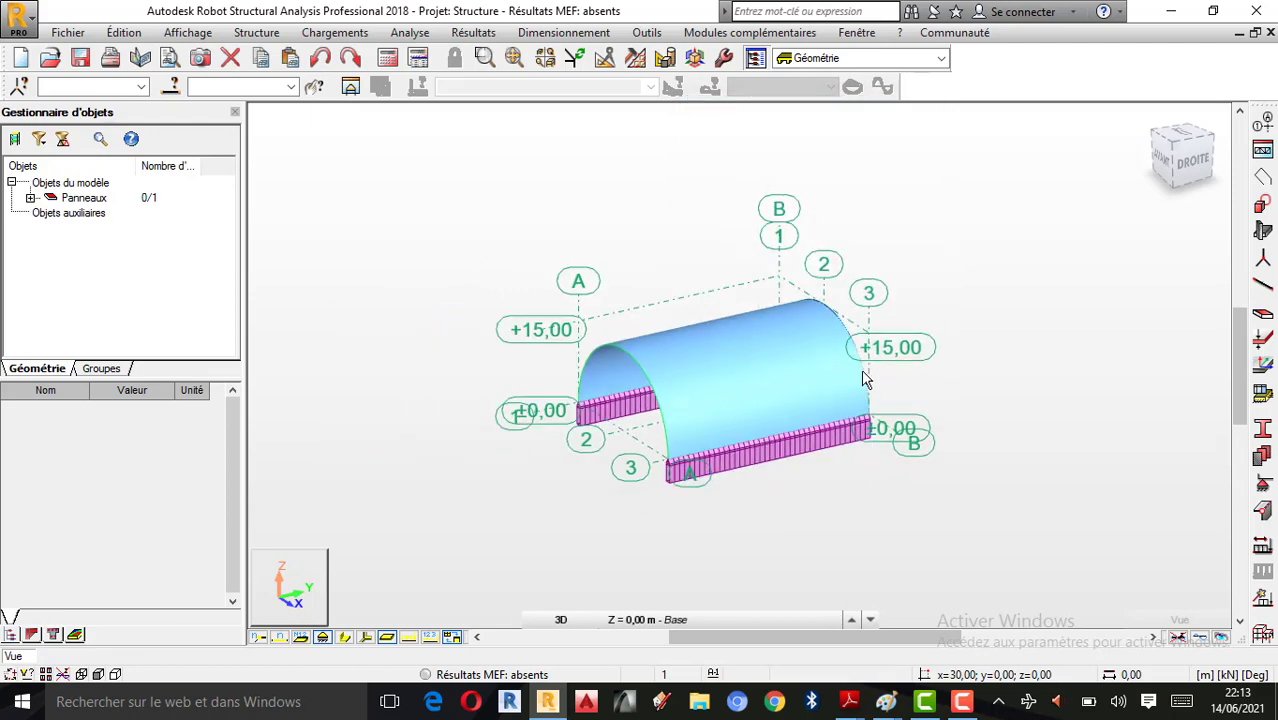
{"action": "scroll", "coordinate": [750, 434], "scroll_direction": "up", "scroll_amount": 4}
{"action": "right_click", "coordinate": [907, 300]}
{"action": "left_click", "coordinate": [959, 374]}
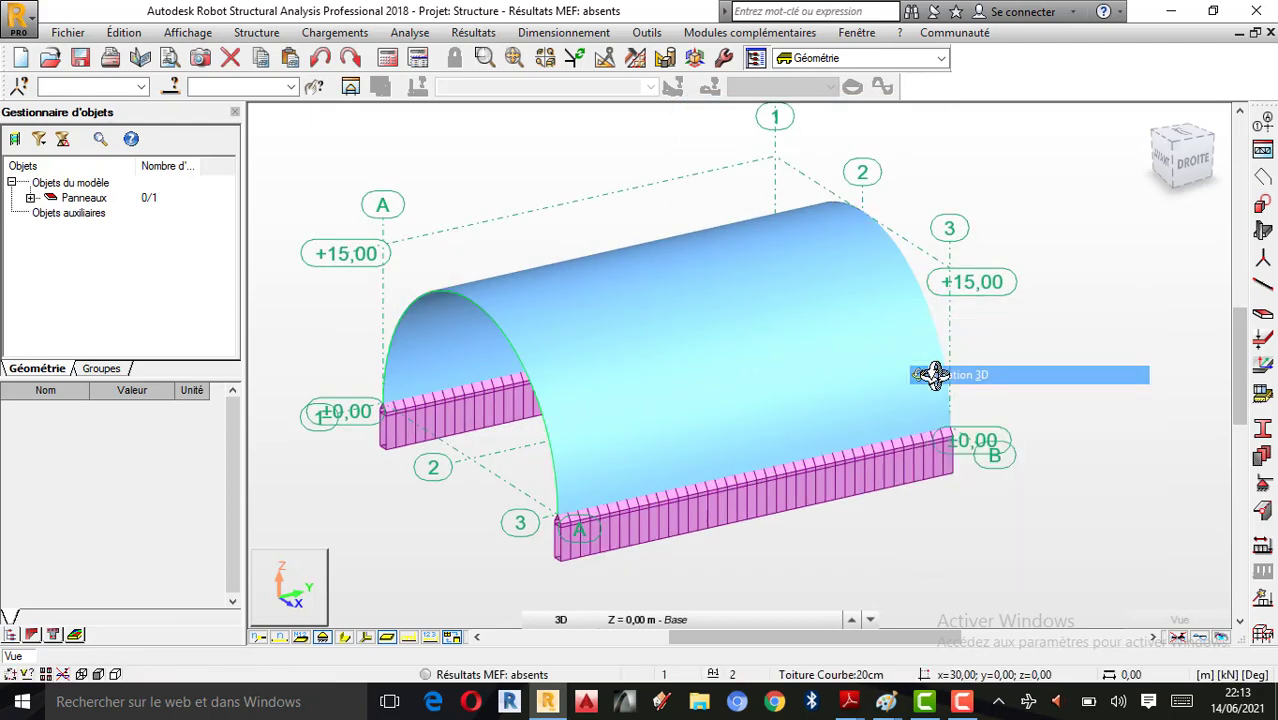
{"action": "left_click_drag", "start_coordinate": [959, 374], "coordinate": [755, 418]}
{"action": "scroll", "coordinate": [899, 391], "scroll_direction": "up", "scroll_amount": 4}
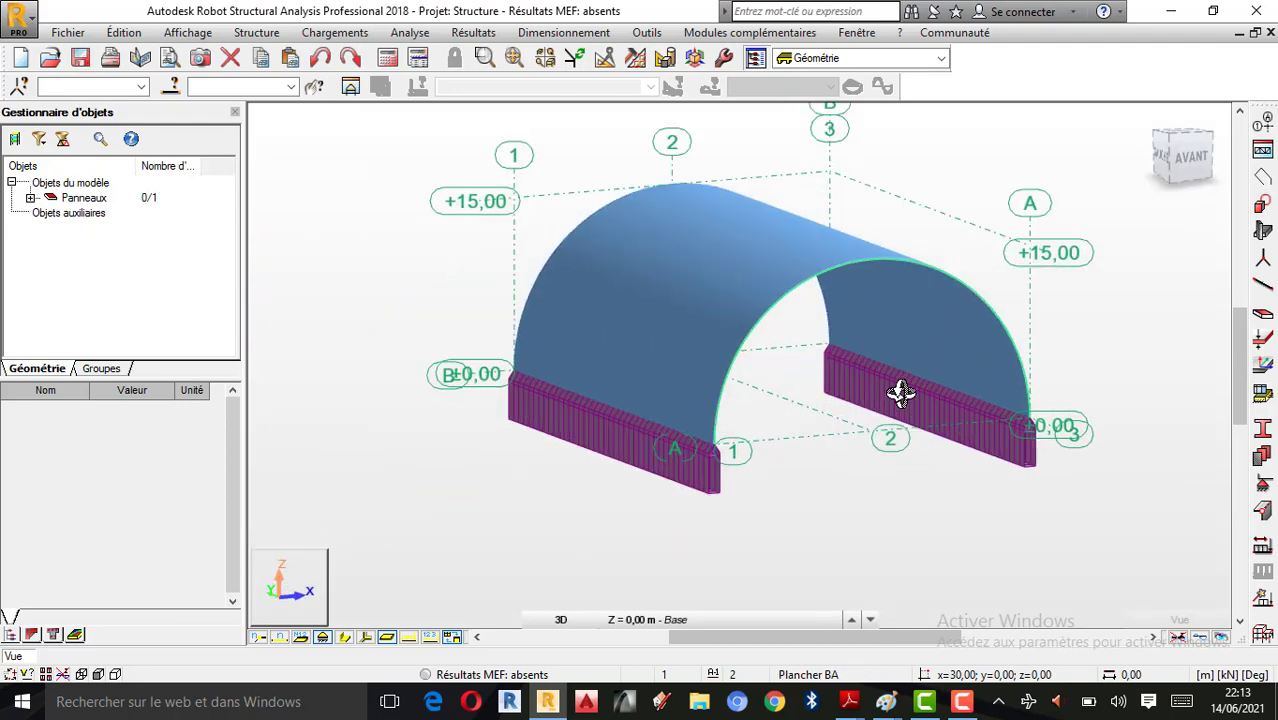
{"action": "scroll", "coordinate": [790, 380], "scroll_direction": "down", "scroll_amount": 2}
{"action": "scroll", "coordinate": [887, 253], "scroll_direction": "up", "scroll_amount": 2}
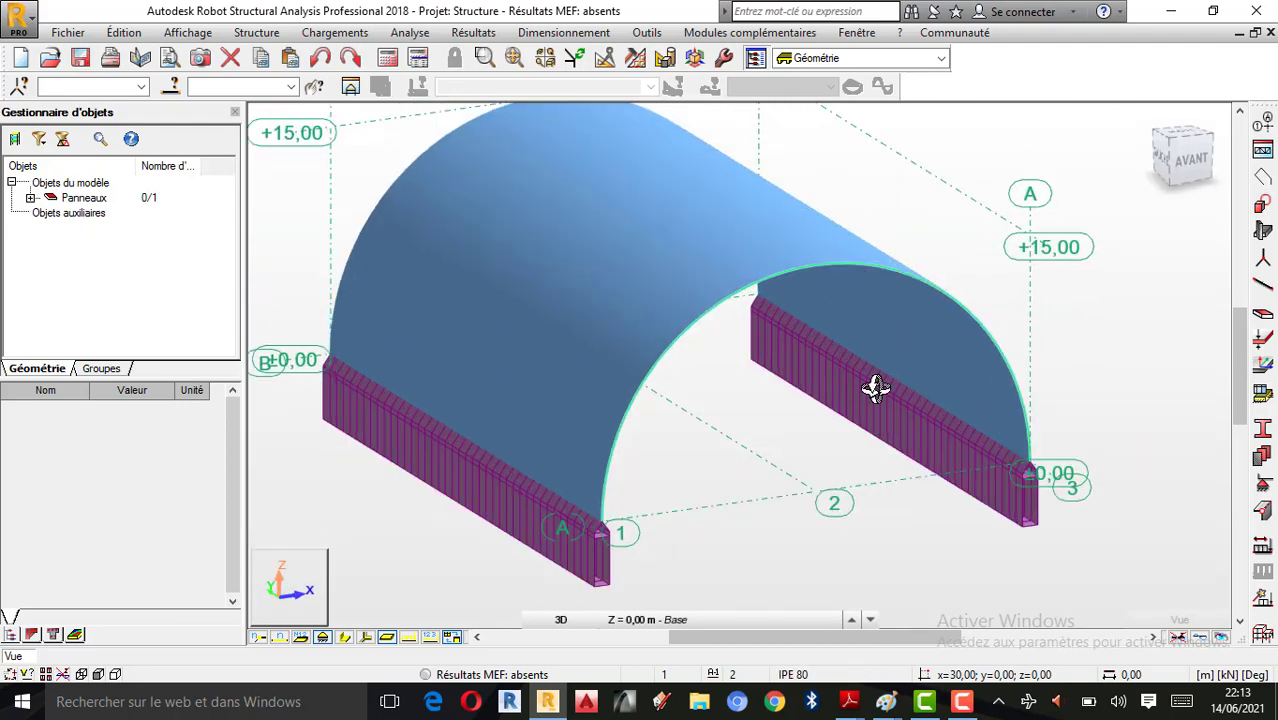
{"action": "scroll", "coordinate": [884, 443], "scroll_direction": "down", "scroll_amount": 2}
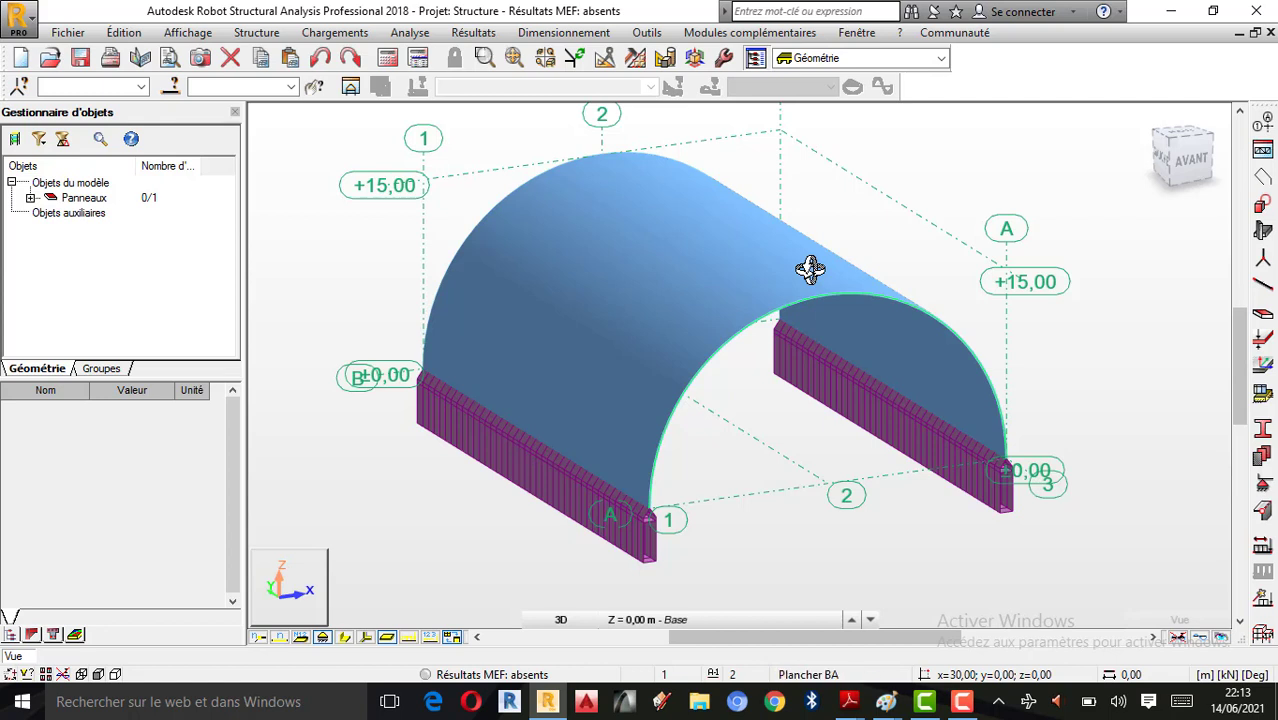
{"action": "scroll", "coordinate": [822, 284], "scroll_direction": "down", "scroll_amount": 1}
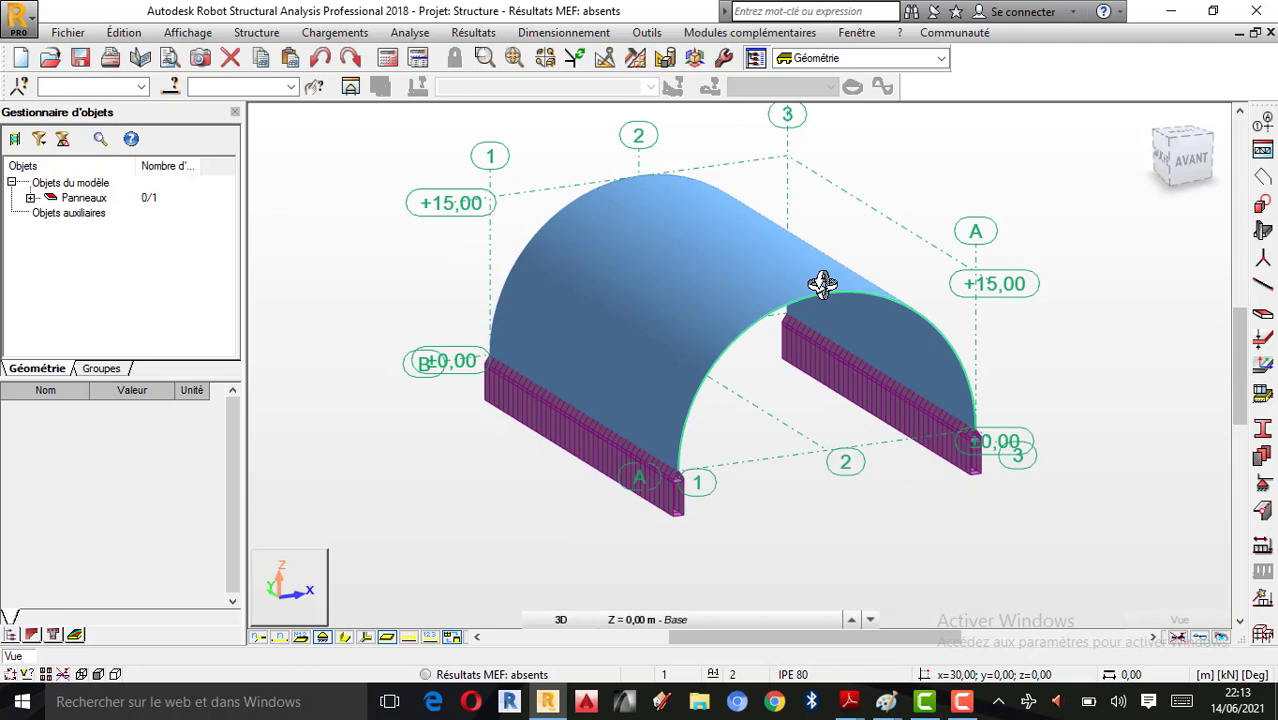
{"action": "right_click", "coordinate": [938, 165]}
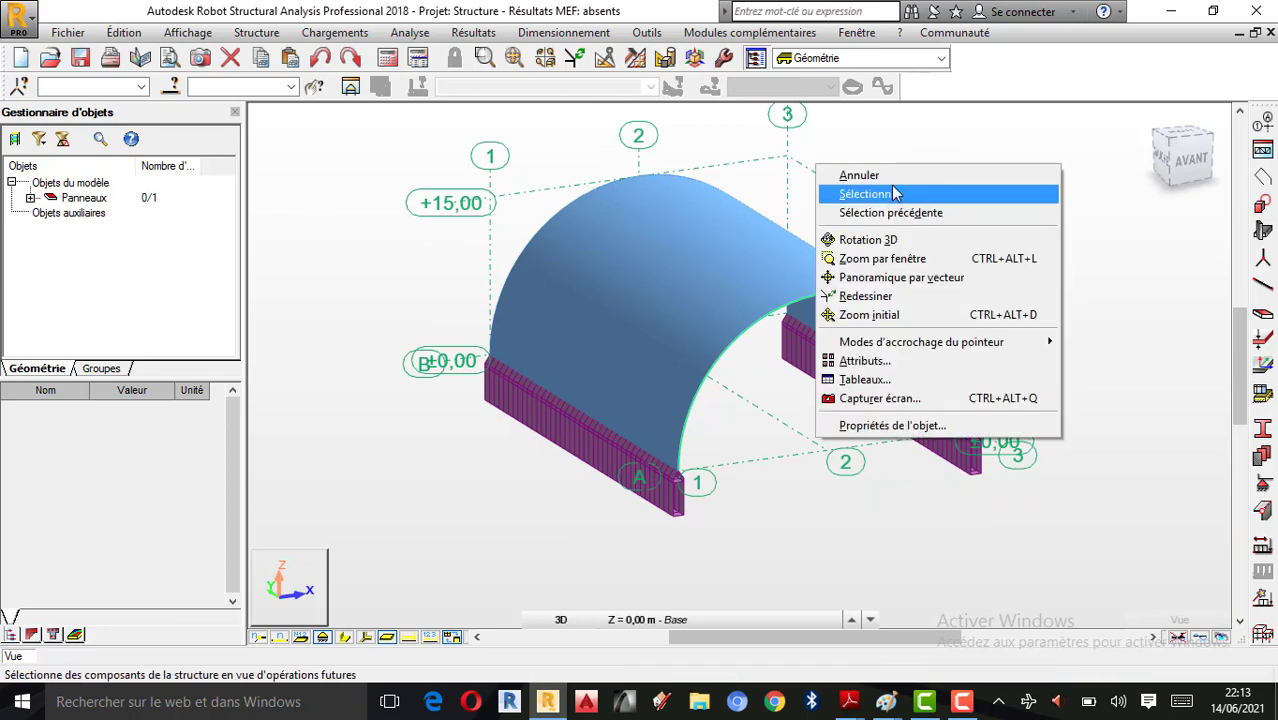
{"action": "left_click", "coordinate": [893, 194]}
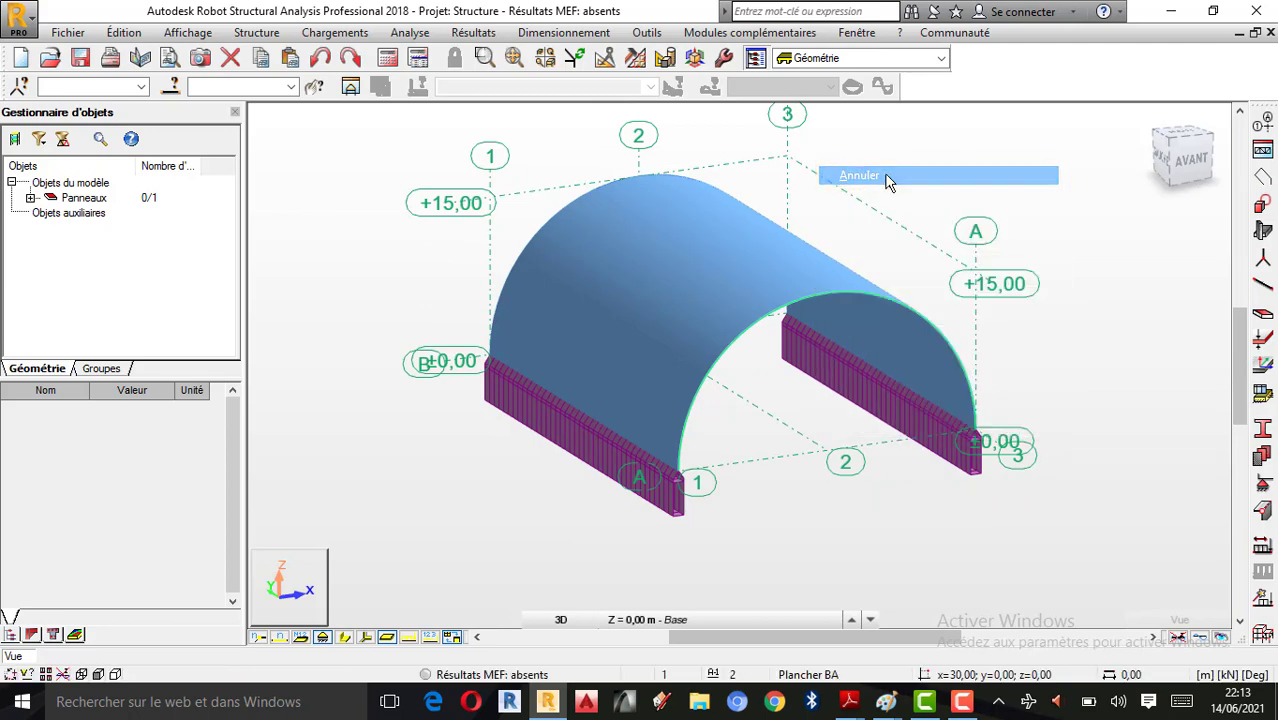
Add a permanent self-weight (poids propre) load case named "Poids Propre".
{"action": "left_click", "coordinate": [1262, 552]}
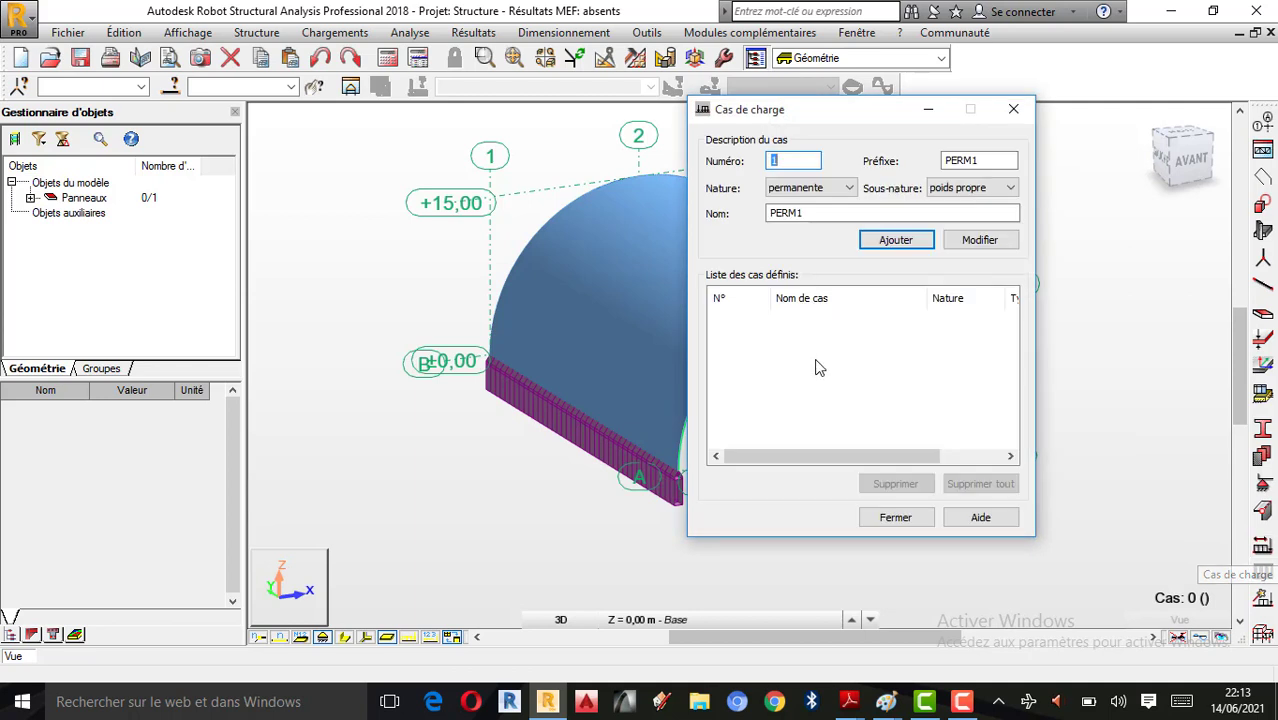
{"action": "double_click", "coordinate": [856, 213]}
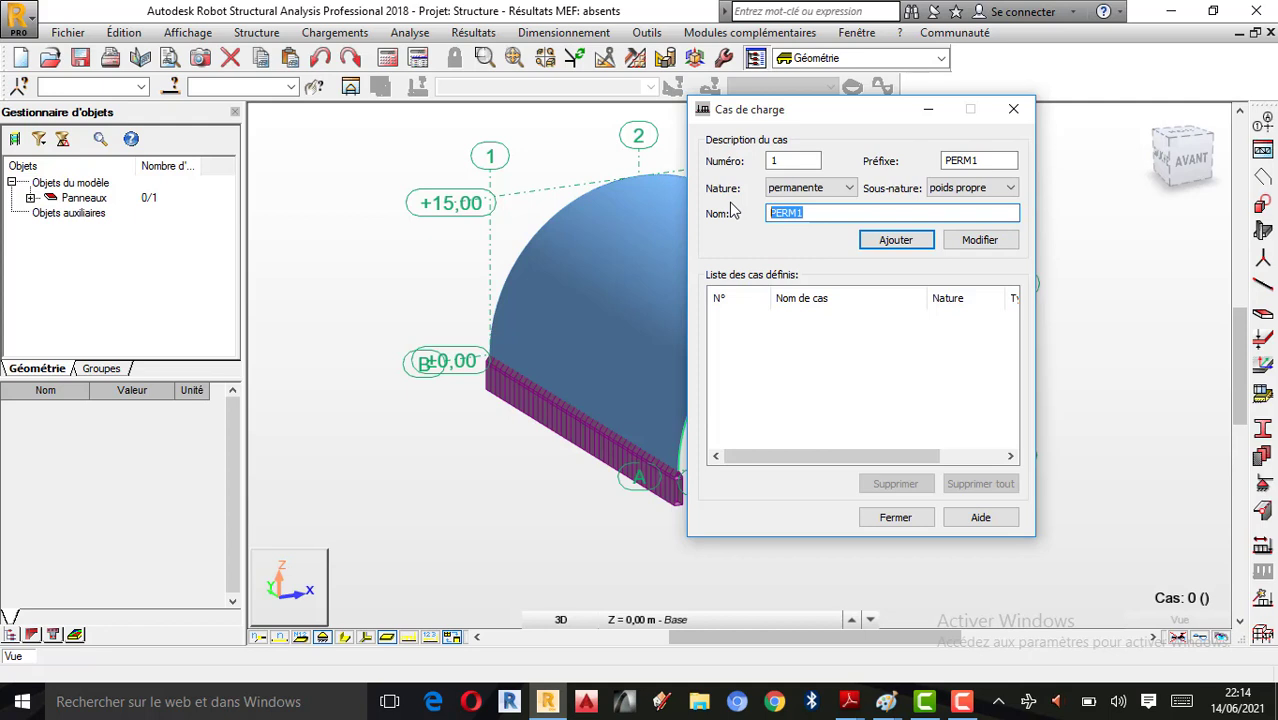
{"action": "type", "text": "PO"}
{"action": "key", "text": "BackSpace"}
{"action": "type", "text": "oids Propre"}
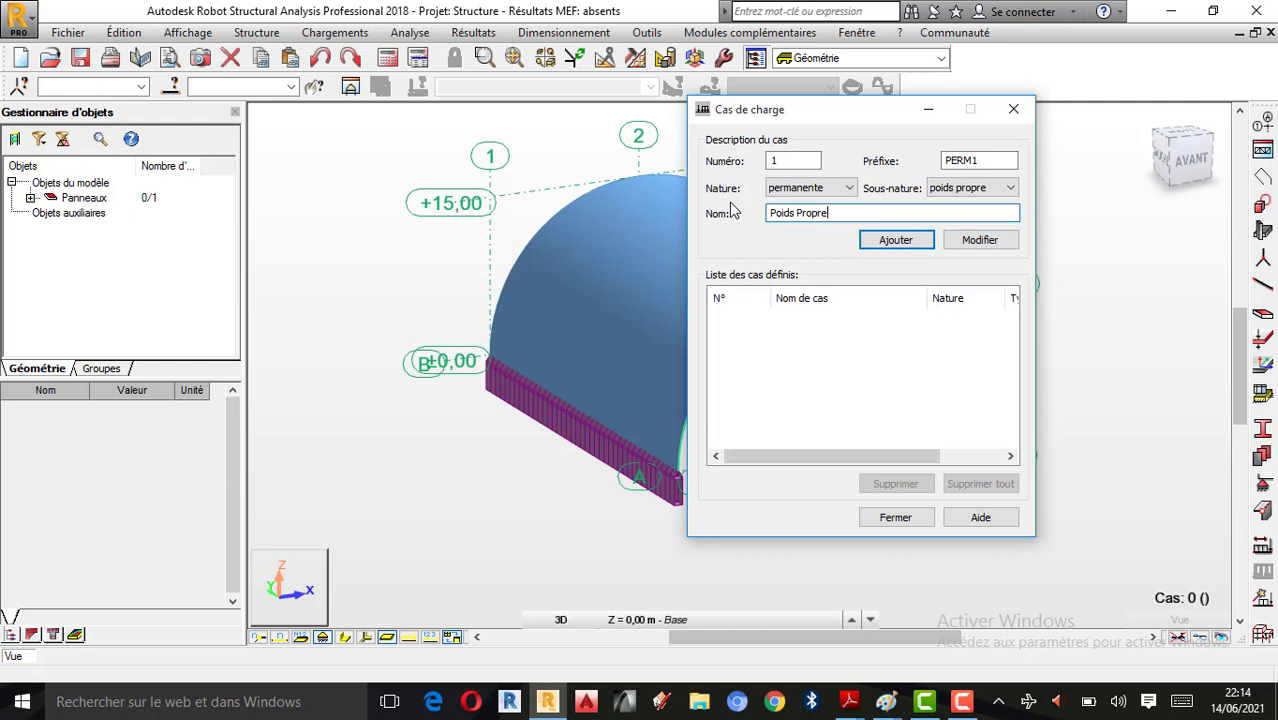
{"action": "left_click", "coordinate": [896, 241]}
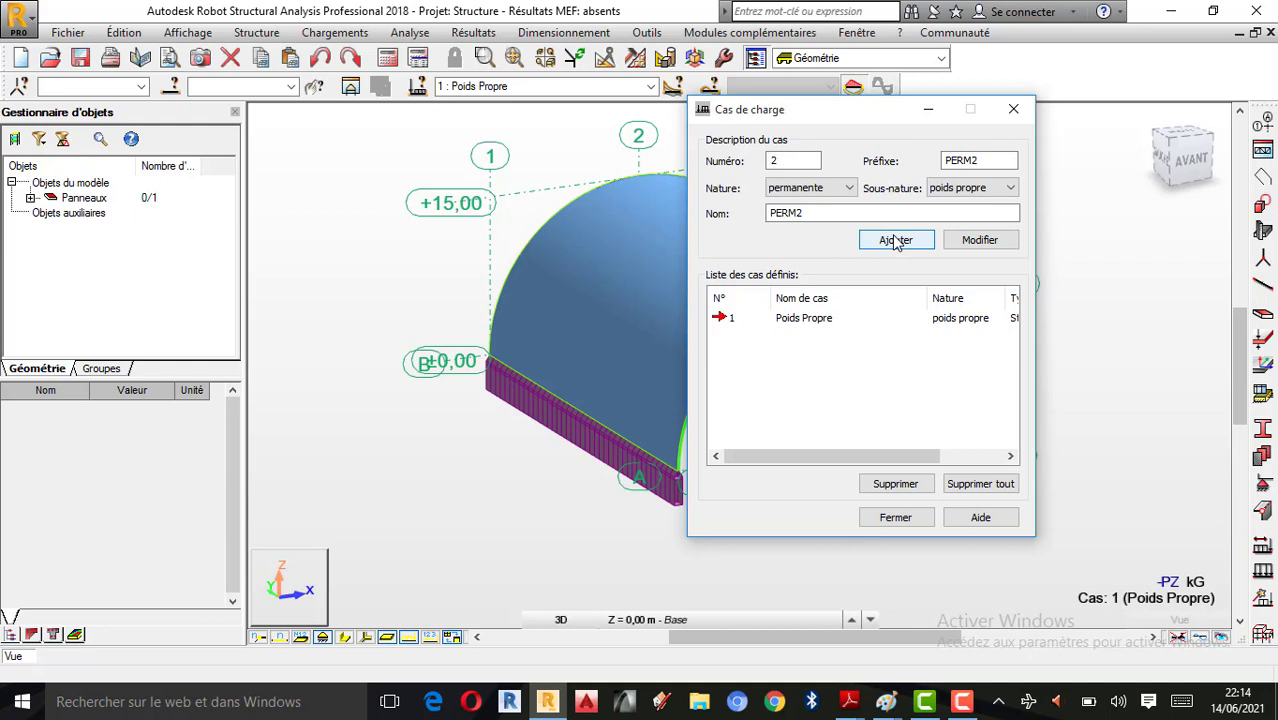
Add a second permanent load case named "Etancheite/Toiture Courbe".
{"action": "left_click_drag", "start_coordinate": [830, 214], "coordinate": [708, 218]}
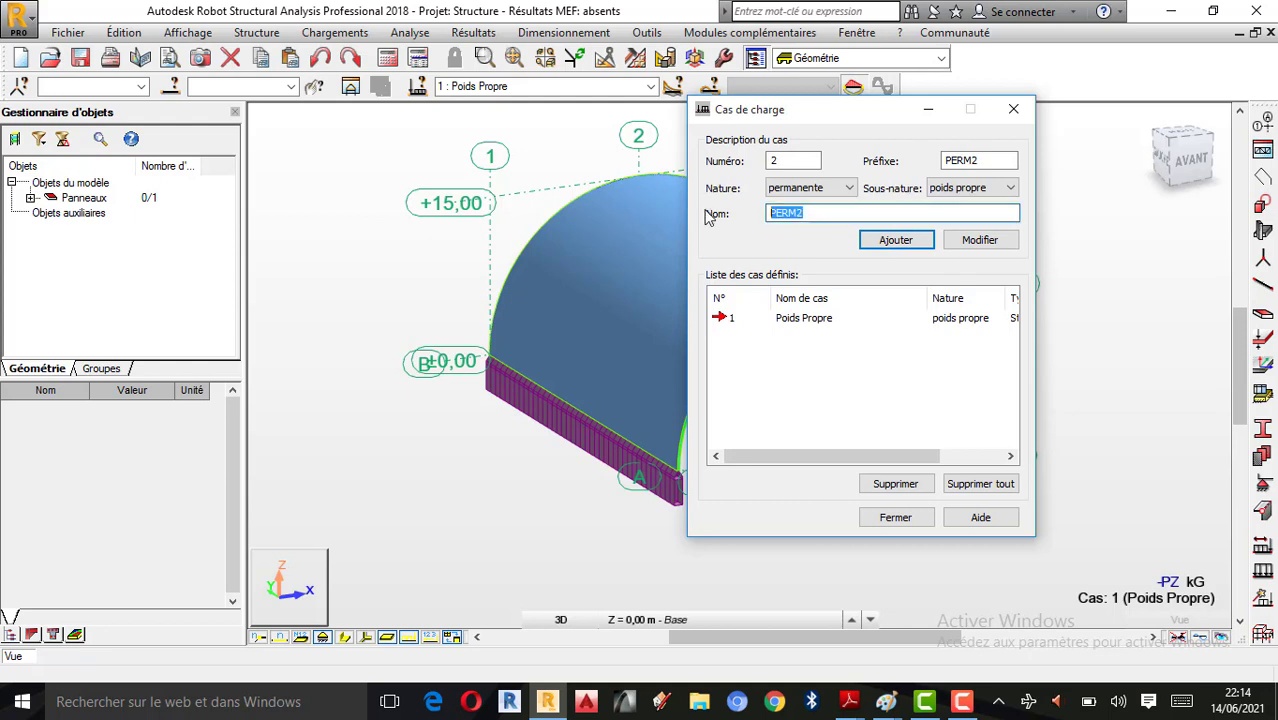
{"action": "type", "text": "Etancheite/T"}
{"action": "key", "text": "BackSpace"}
{"action": "key", "text": "BackSpace"}
{"action": "type", "text": "t"}
{"action": "key", "text": "BackSpace"}
{"action": "type", "text": "Toiture"}
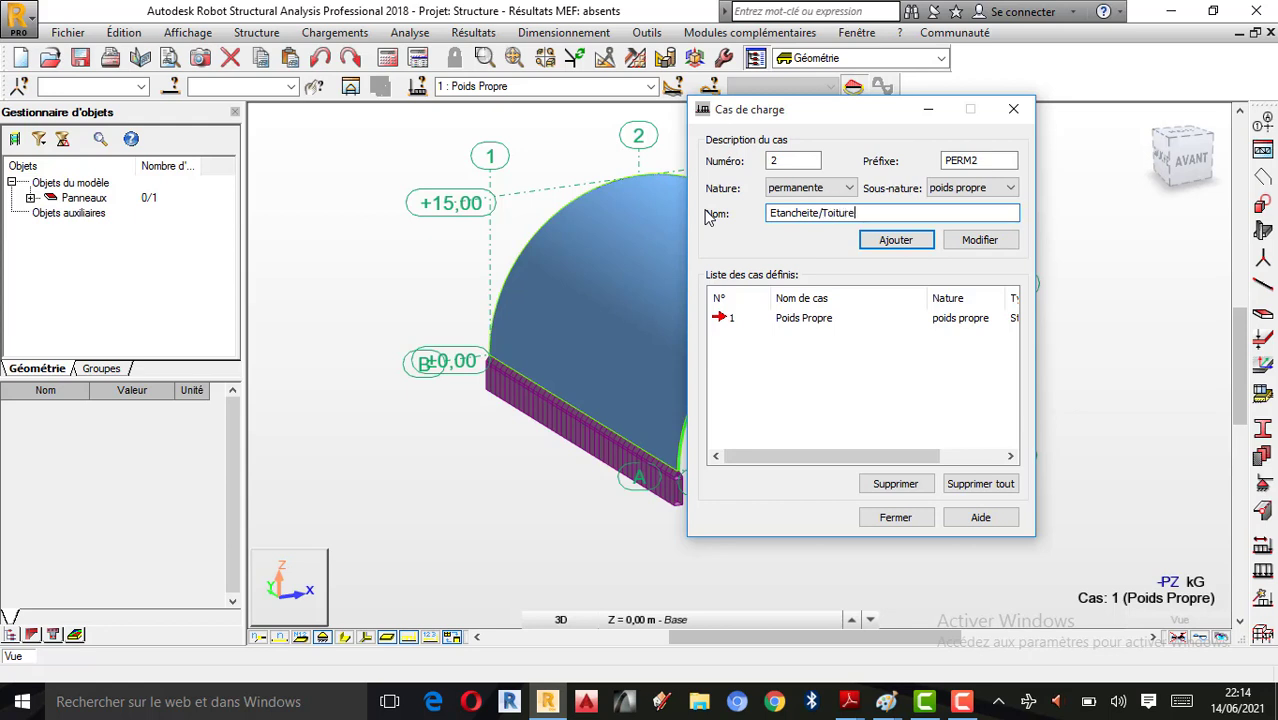
{"action": "type", "text": " Courbe"}
{"action": "left_click", "coordinate": [891, 242]}
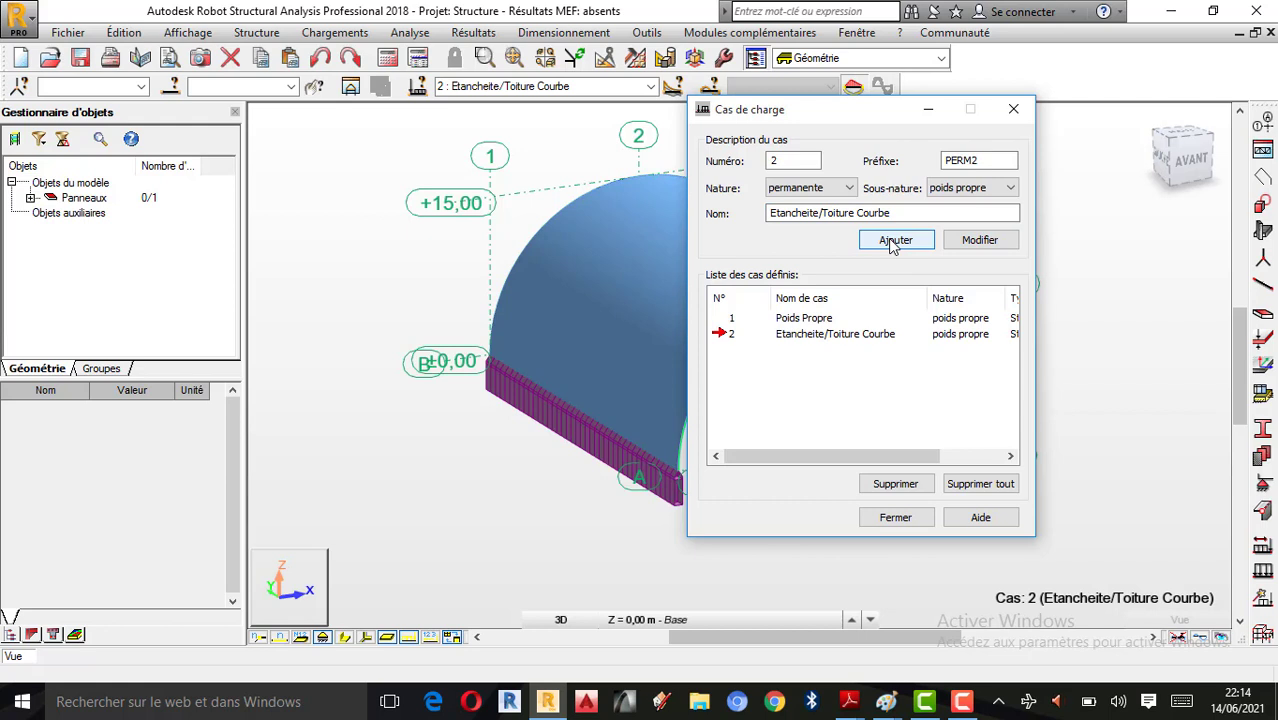
Add a live (d'exploitation) load case named "Entretien/Toiture Courbe" and close the load case definition.
{"action": "left_click", "coordinate": [810, 188]}
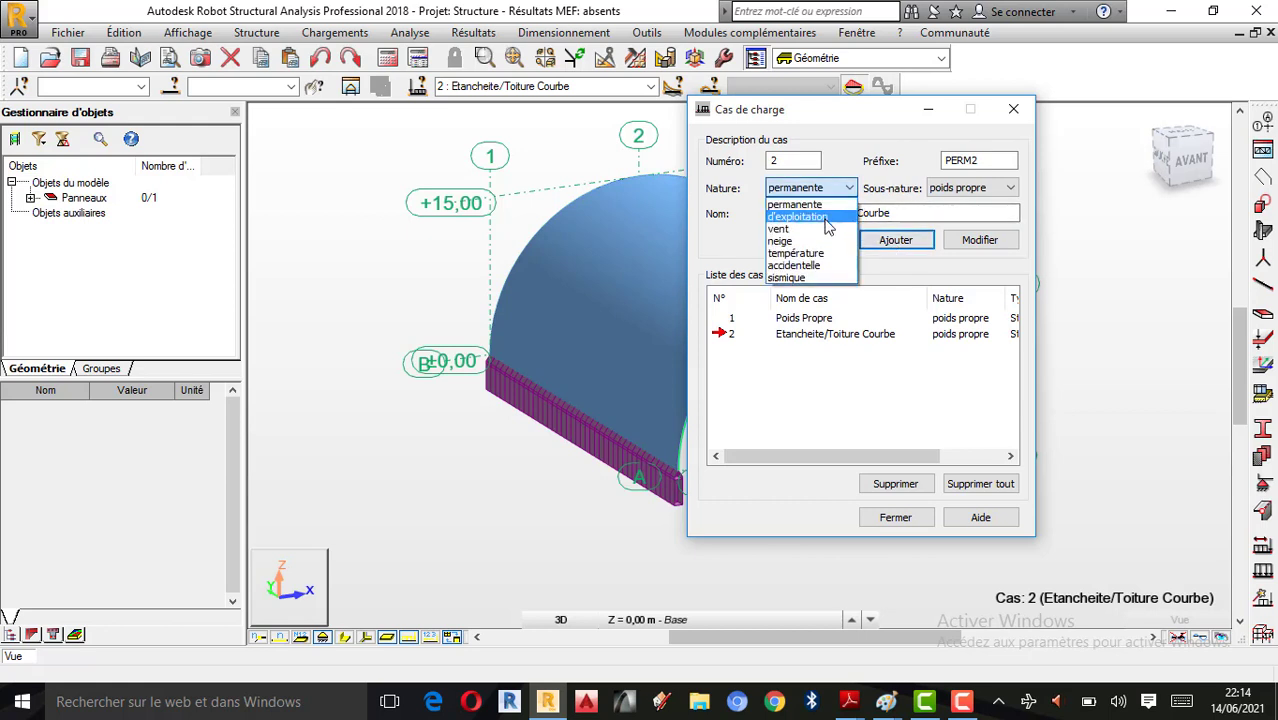
{"action": "left_click", "coordinate": [808, 214]}
{"action": "left_click_drag", "start_coordinate": [900, 213], "coordinate": [717, 210]}
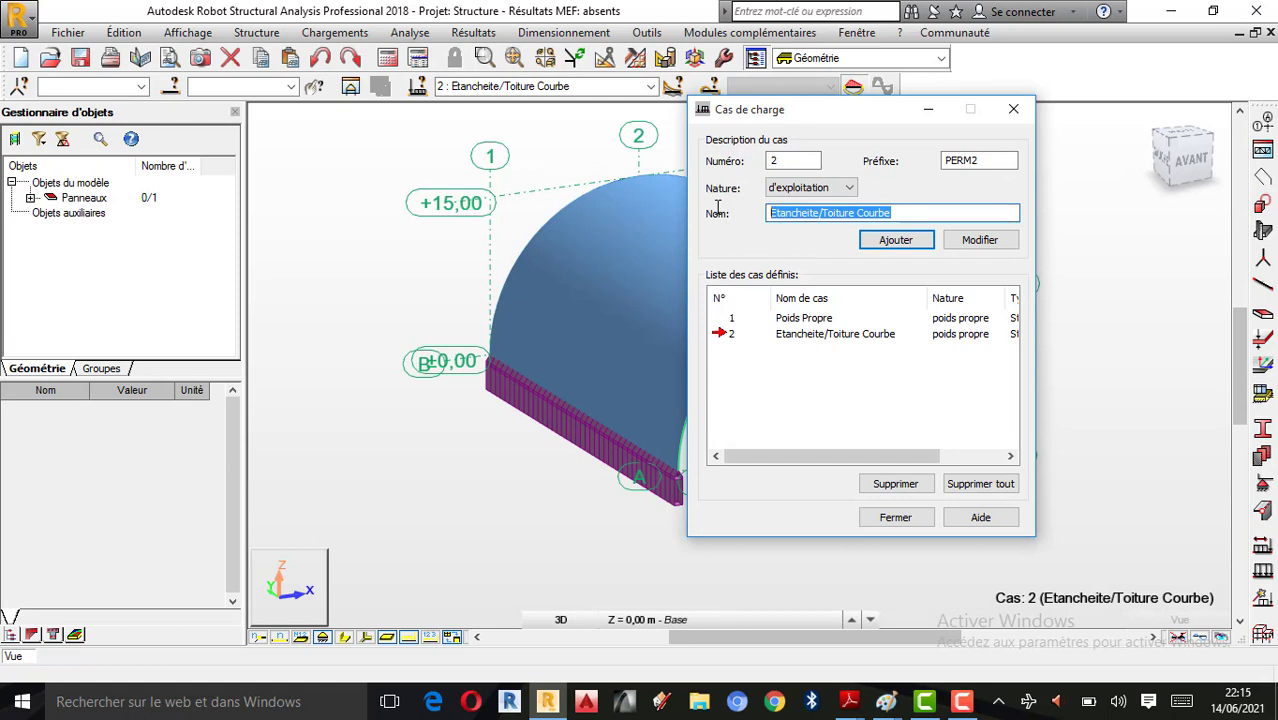
{"action": "type", "text": "Entre"}
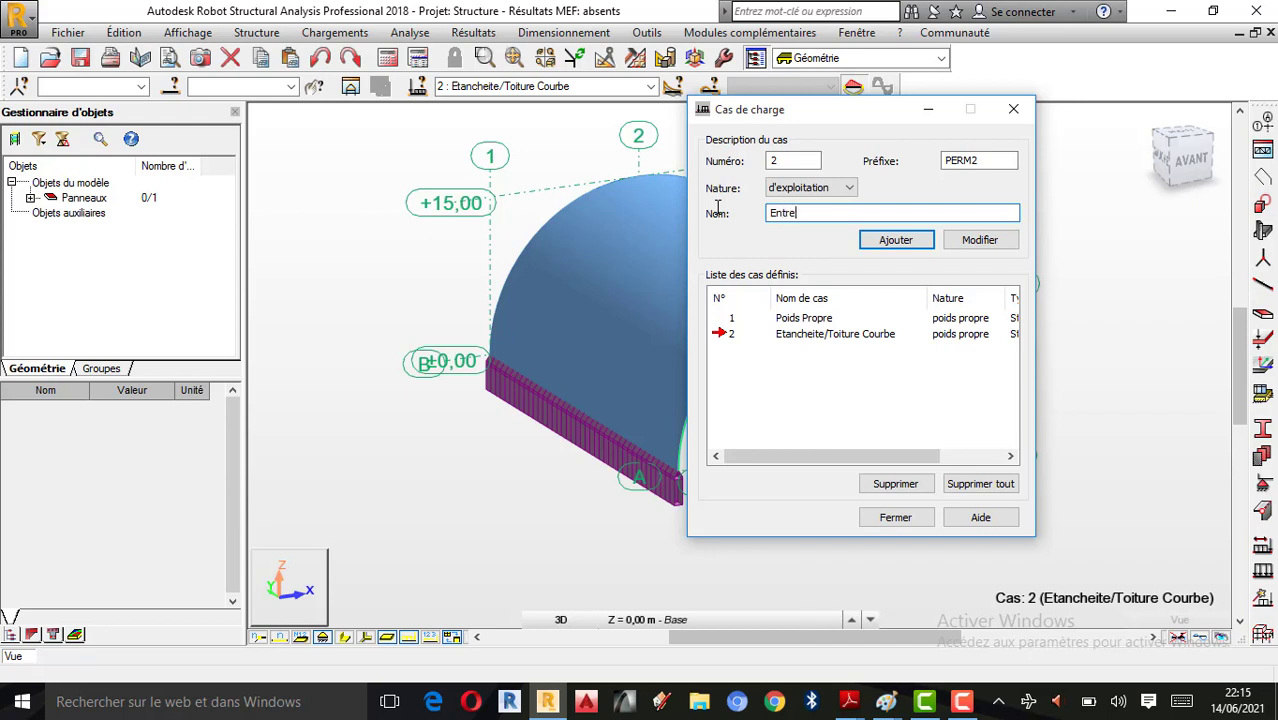
{"action": "type", "text": "tien /Toiture Couv"}
{"action": "key", "text": "BackSpace"}
{"action": "type", "text": "be"}
{"action": "left_click", "coordinate": [868, 213]}
{"action": "type", "text": "r"}
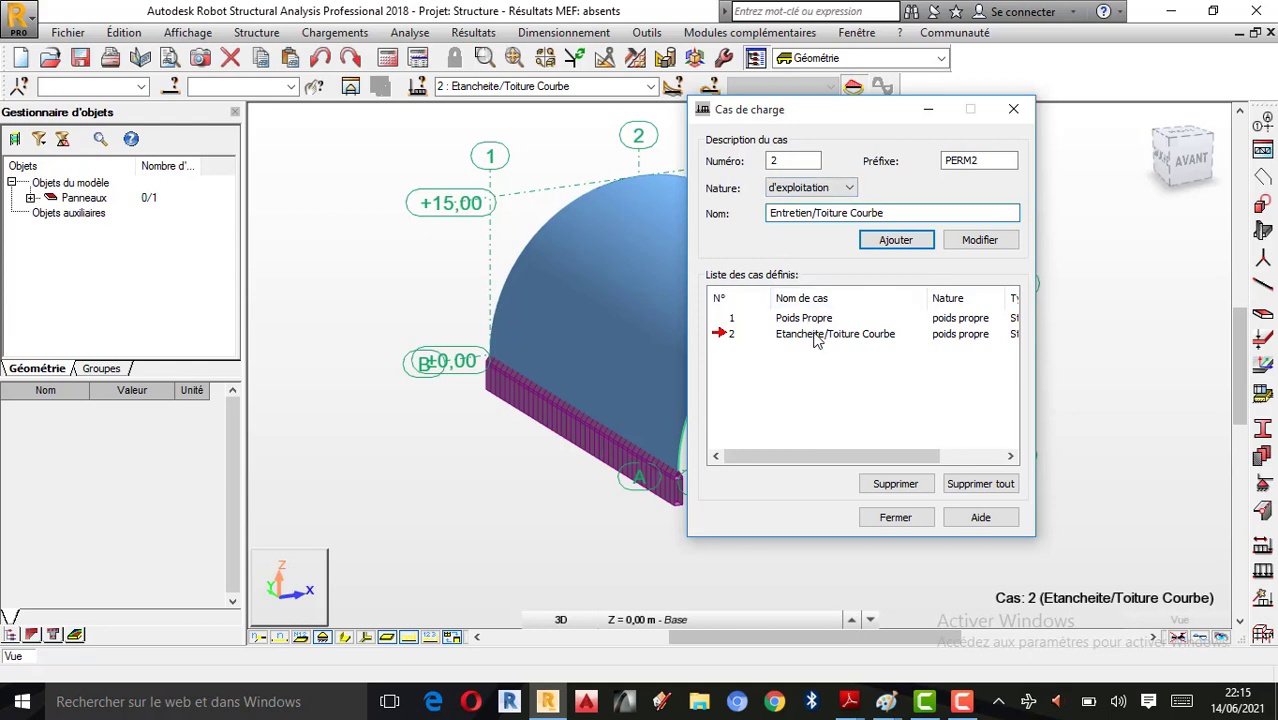
{"action": "left_click", "coordinate": [903, 240]}
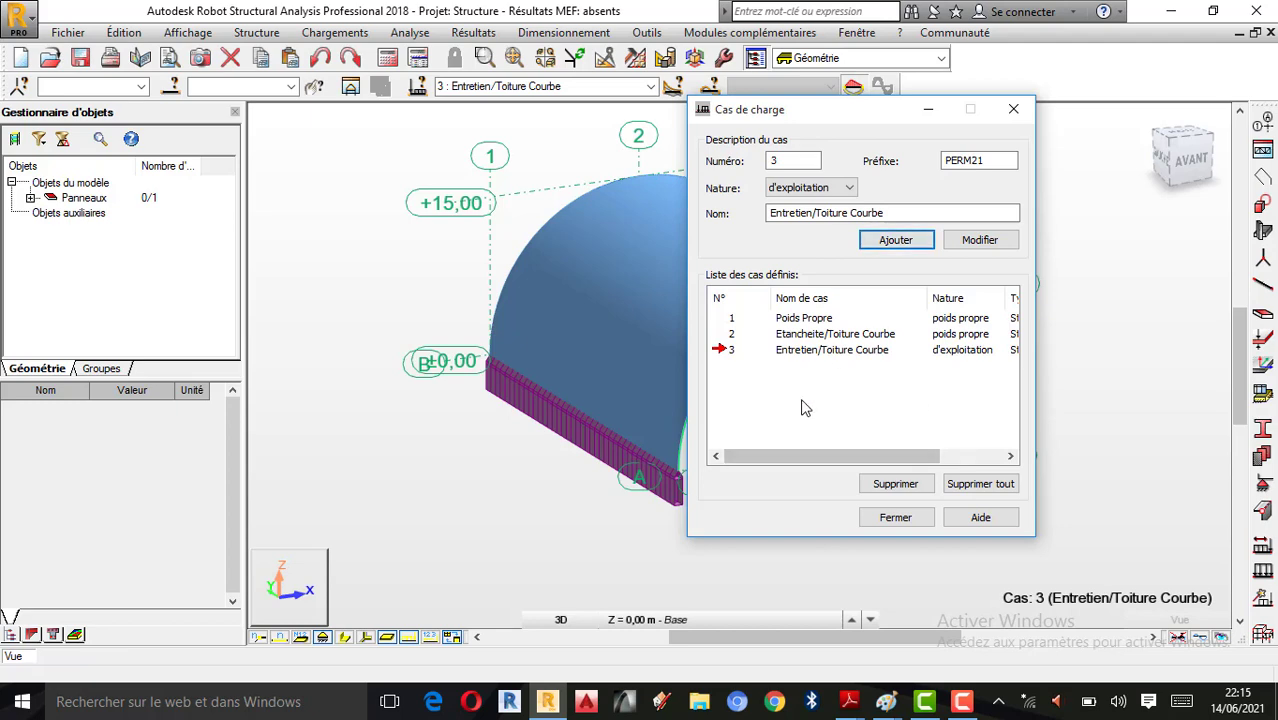
{"action": "left_click", "coordinate": [900, 518]}
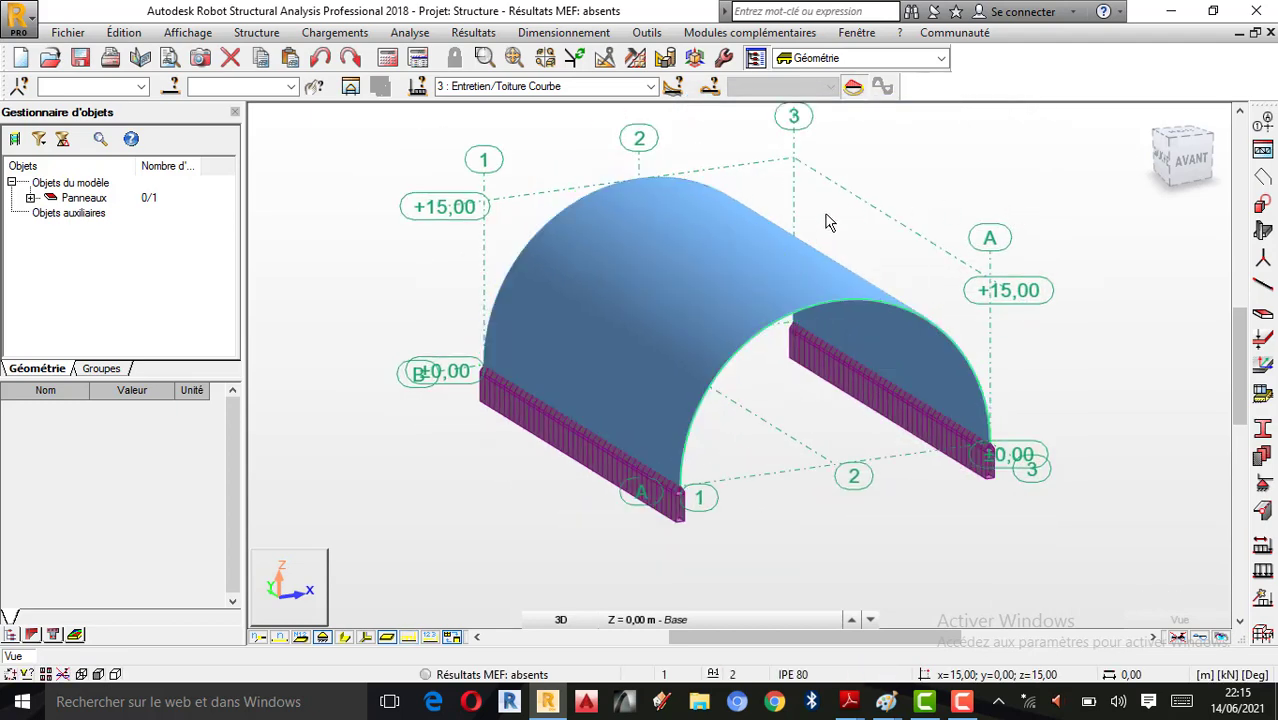
Make load case 1 Poids Propre current and check its whole-structure self-weight definition in the load definitions.
{"action": "scroll", "coordinate": [756, 214], "scroll_direction": "up", "scroll_amount": 1}
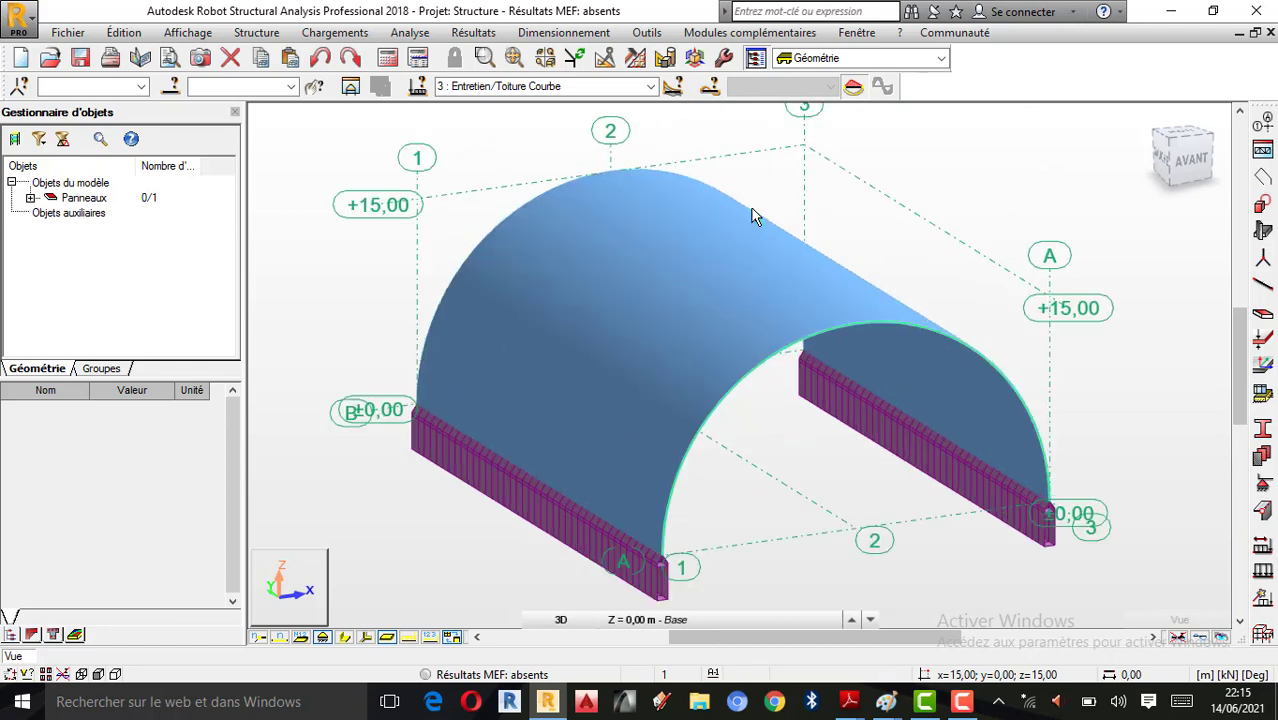
{"action": "mouse_move", "coordinate": [1180, 624]}
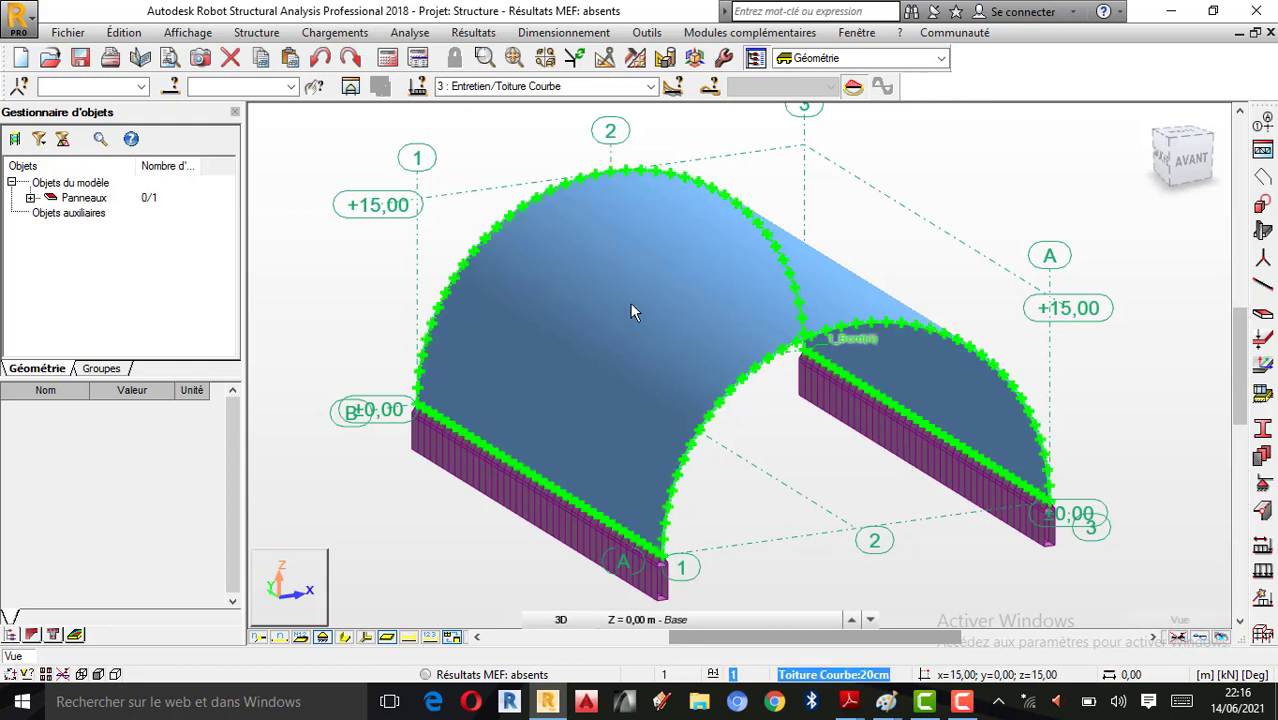
{"action": "left_click", "coordinate": [649, 87]}
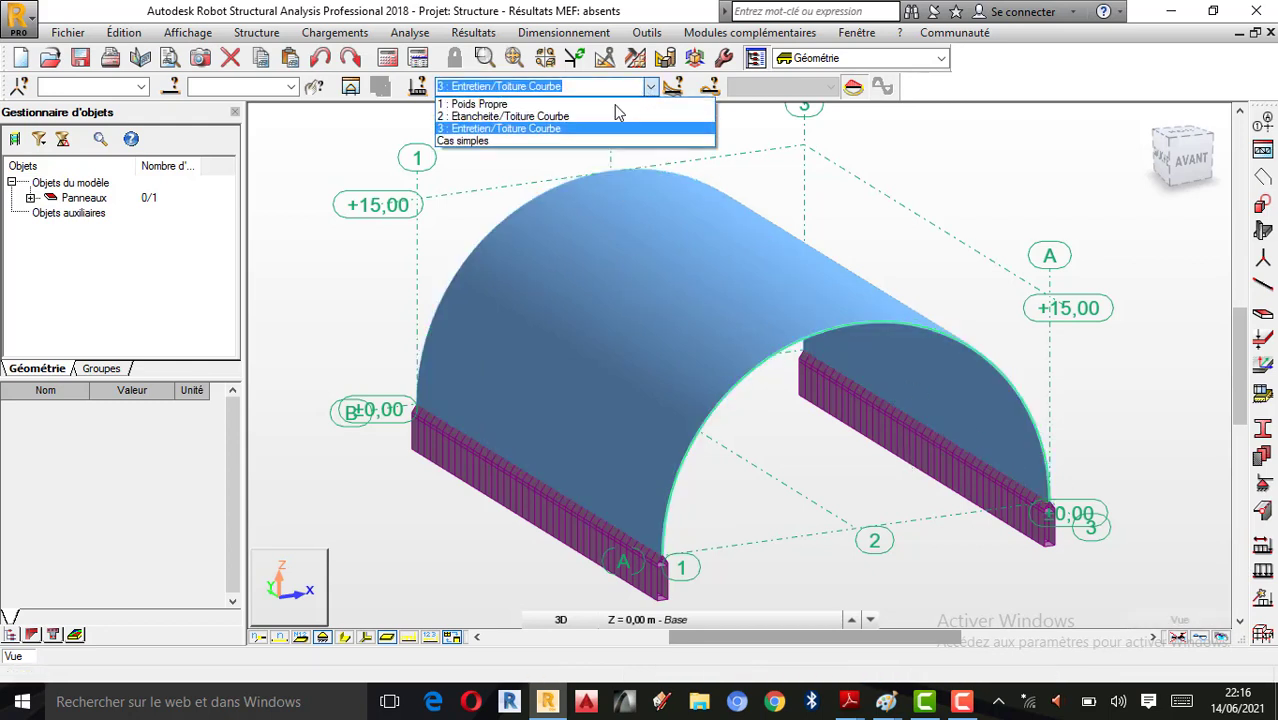
{"action": "left_click", "coordinate": [500, 104]}
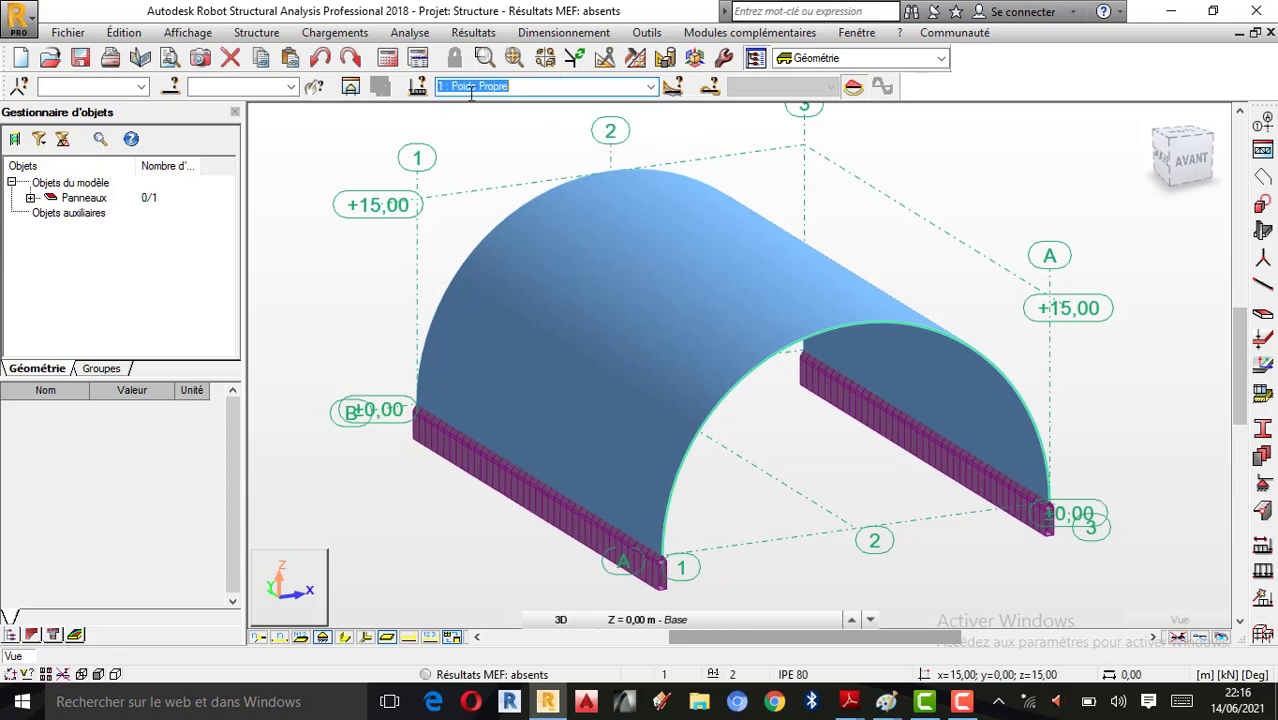
{"action": "left_click", "coordinate": [1262, 573]}
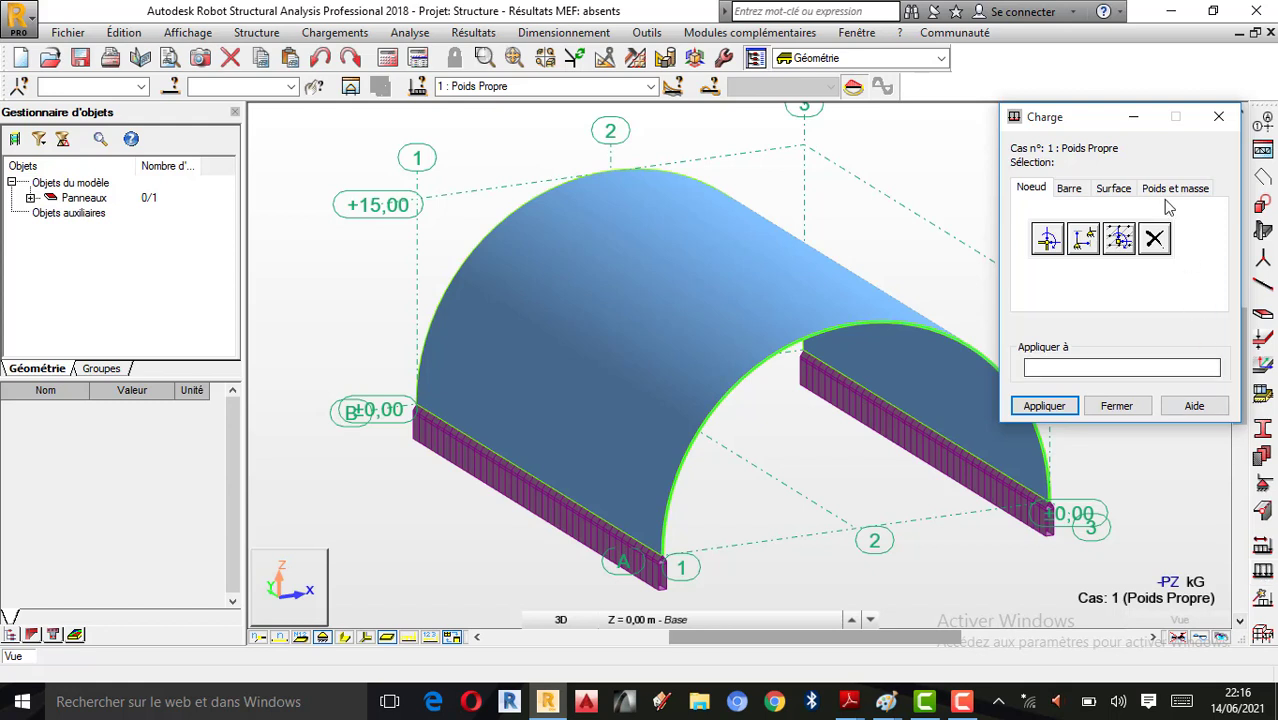
{"action": "left_click", "coordinate": [1177, 190]}
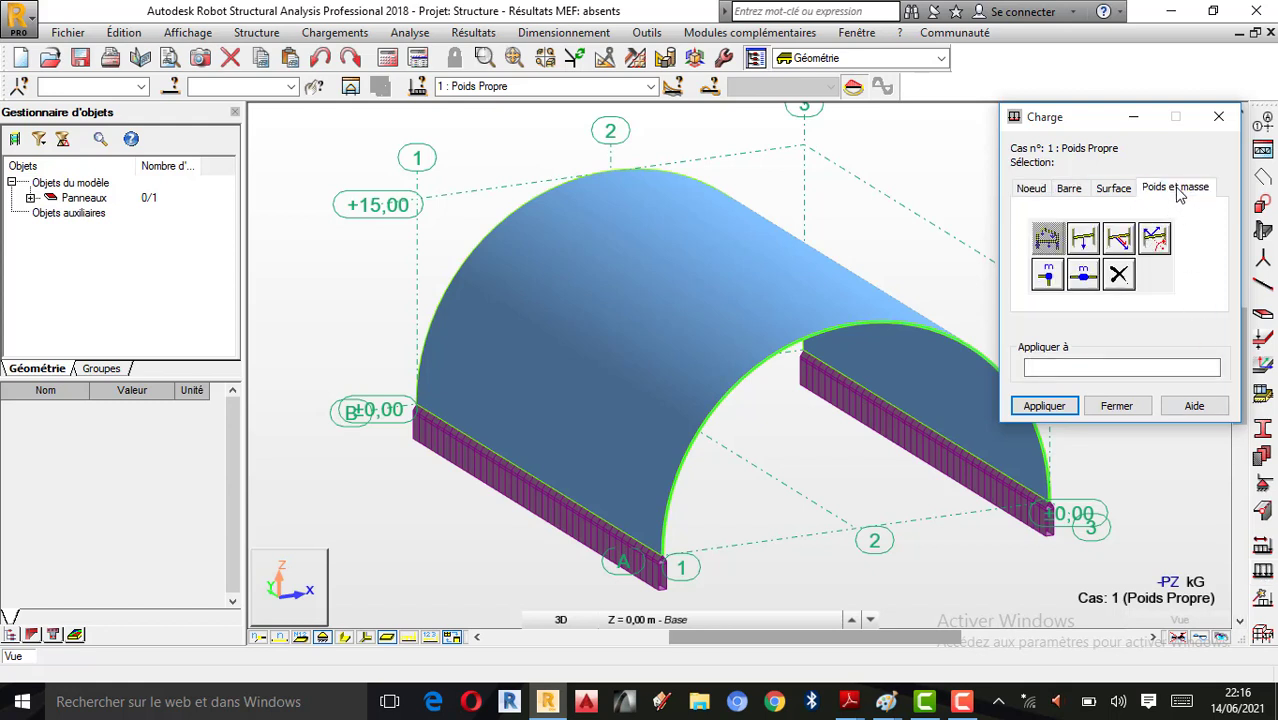
{"action": "left_click", "coordinate": [1044, 238]}
Make load case 2 Etancheite/Toiture Courbe current and start defining a uniform surface load for it.
{"action": "left_click", "coordinate": [650, 86]}
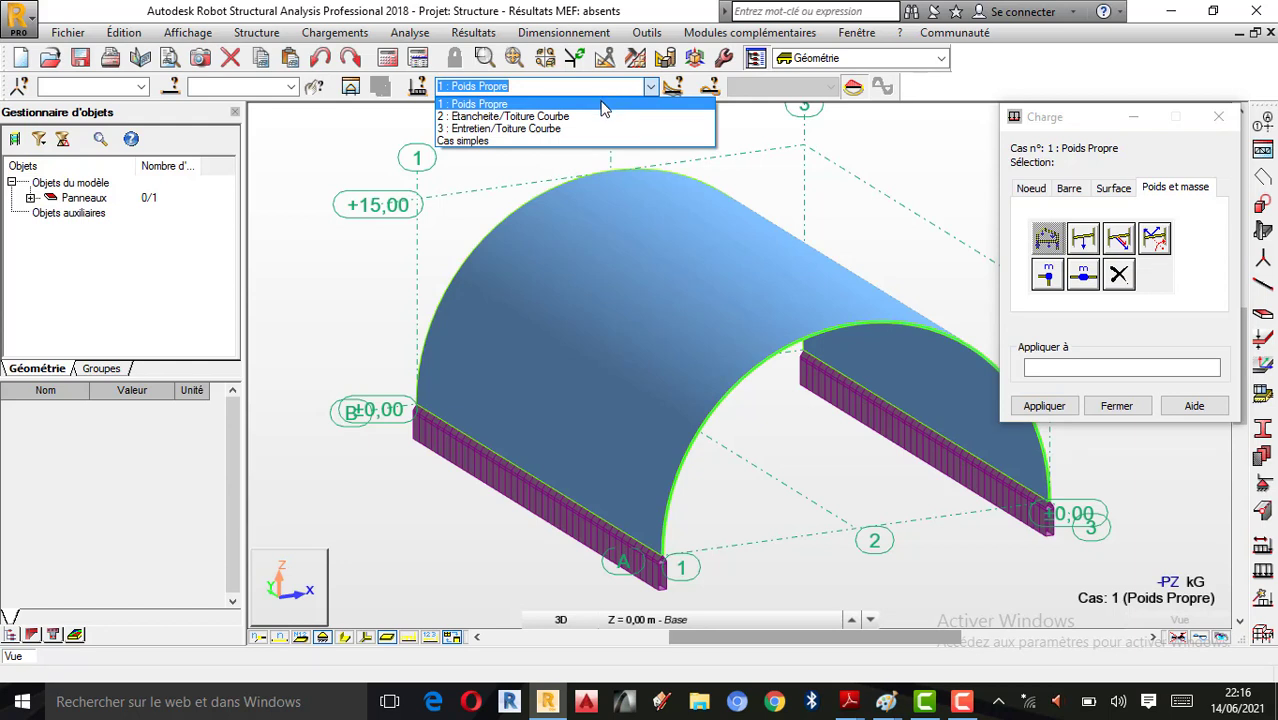
{"action": "left_click", "coordinate": [535, 117]}
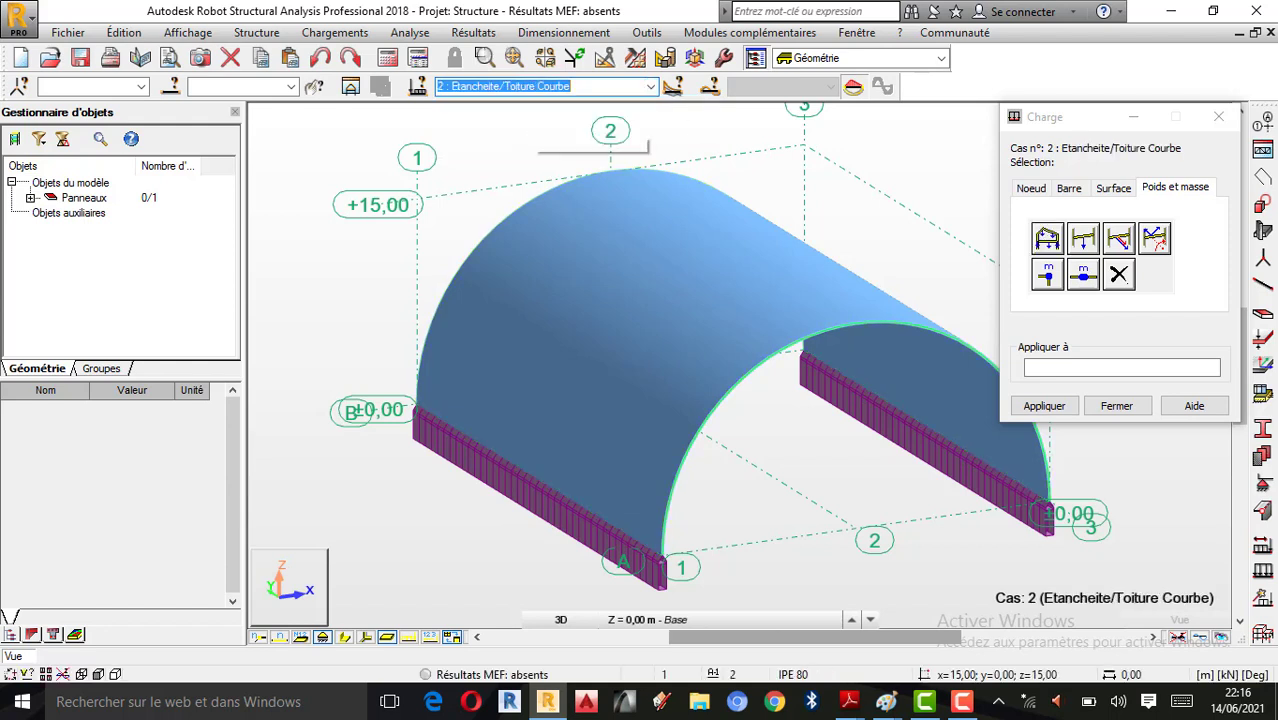
{"action": "left_click", "coordinate": [1031, 190]}
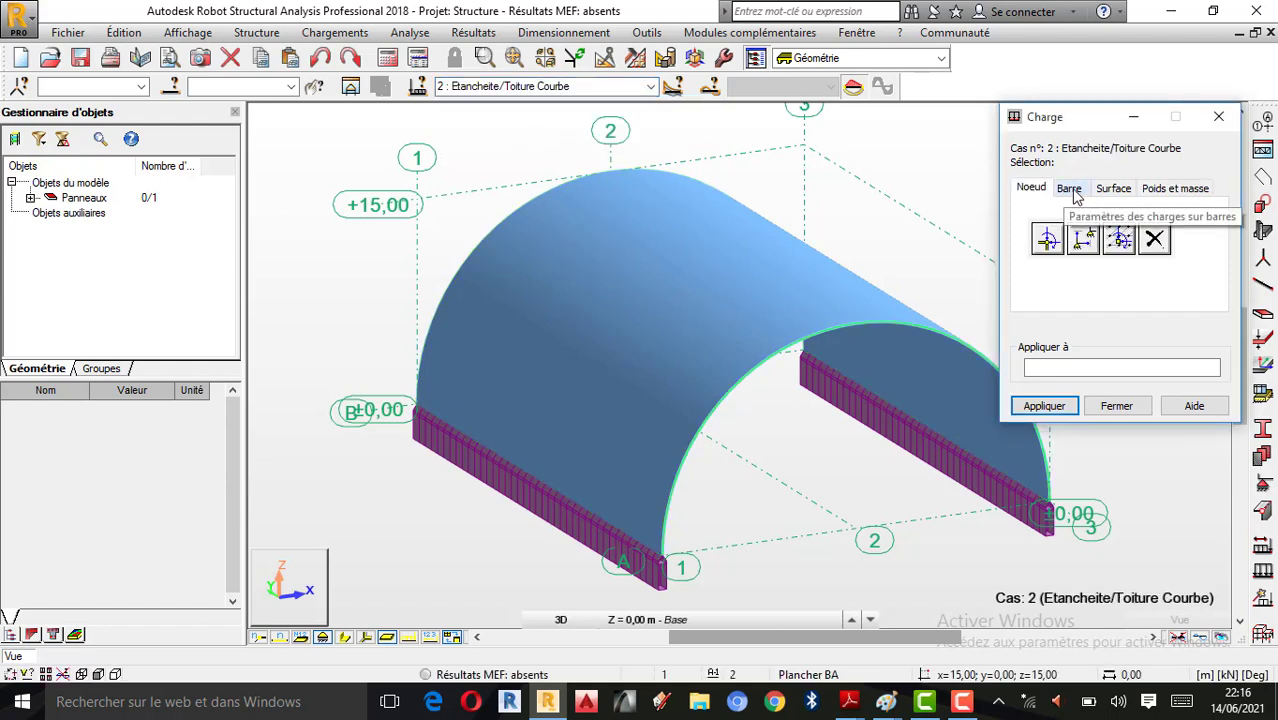
{"action": "left_click", "coordinate": [1069, 190]}
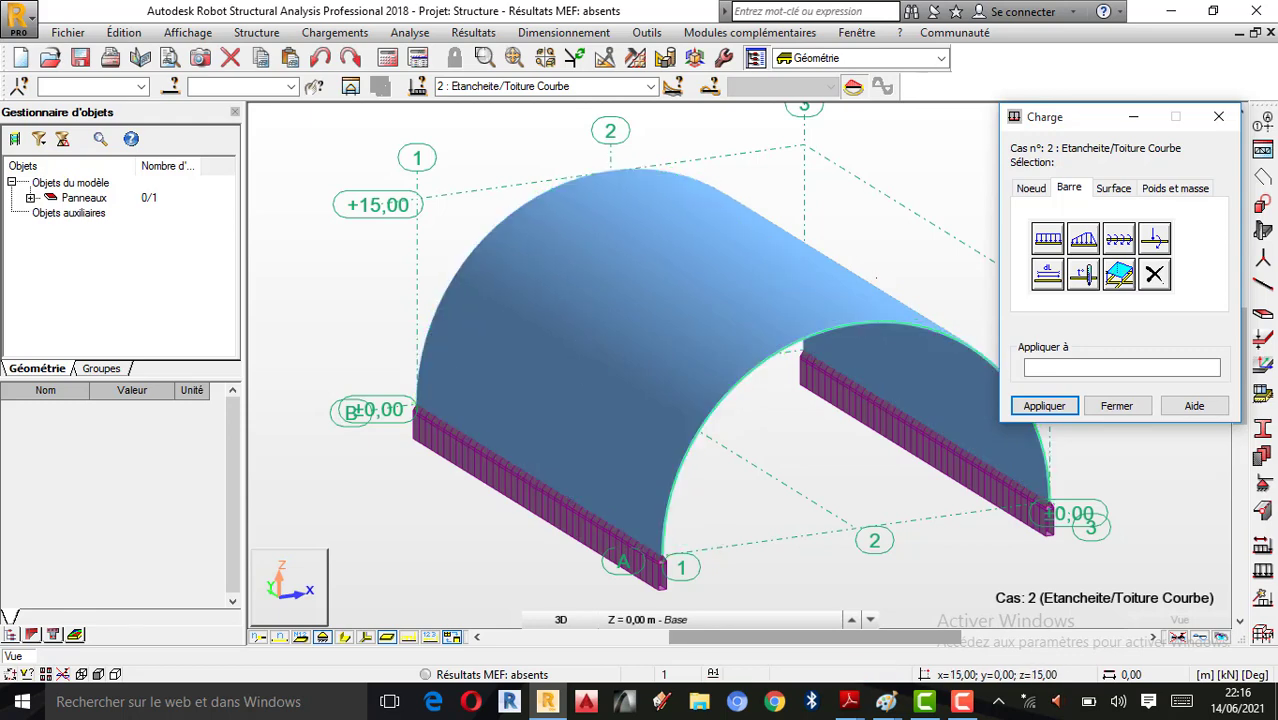
{"action": "left_click", "coordinate": [1113, 188]}
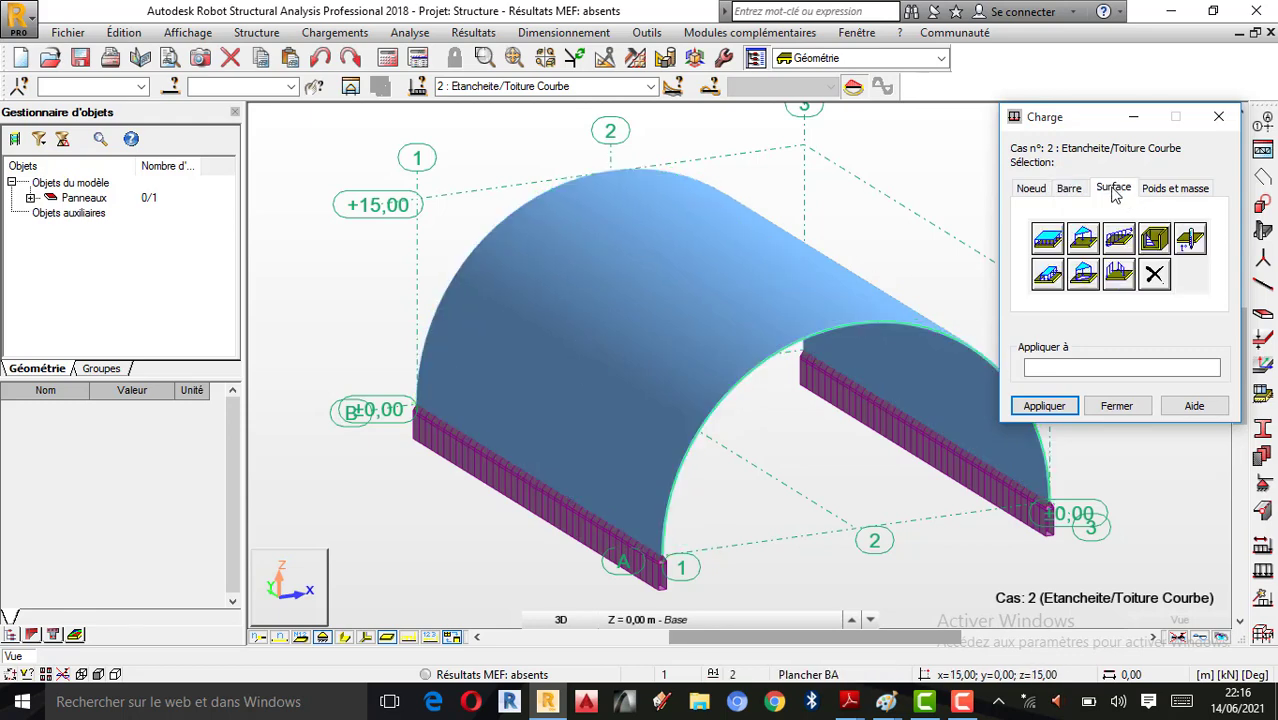
{"action": "left_click", "coordinate": [1055, 243]}
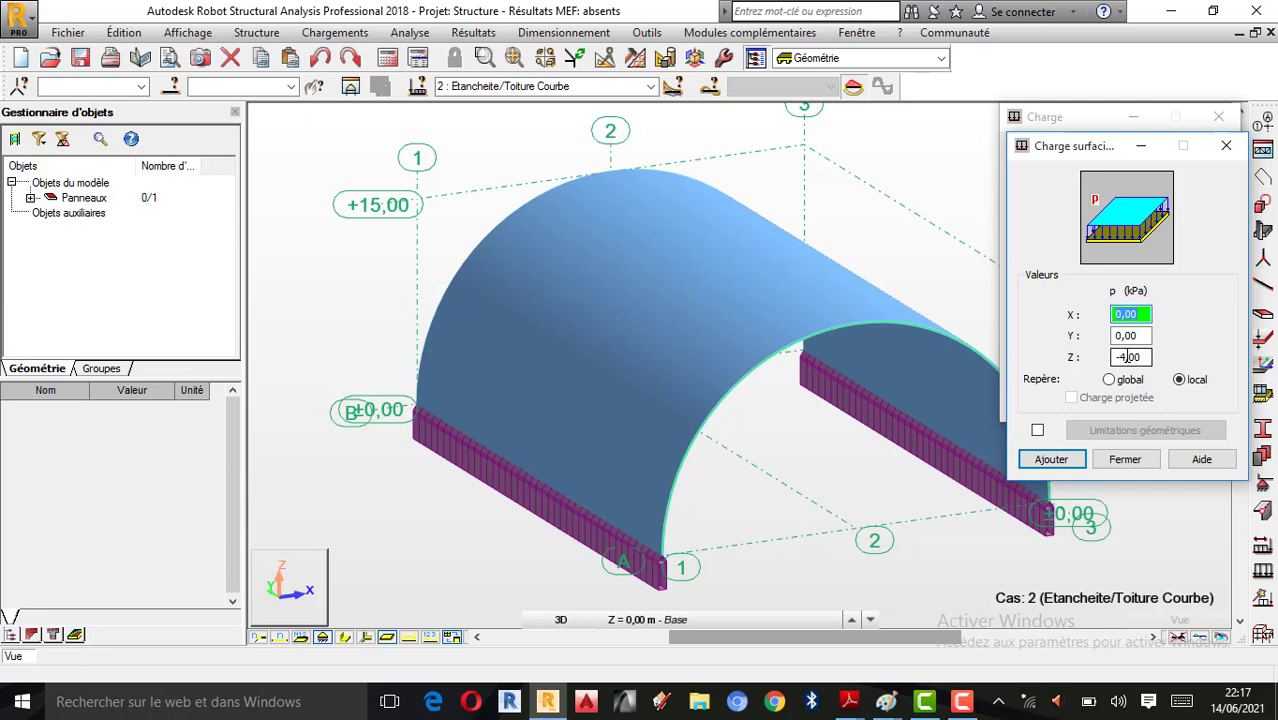
Look up the surface weight of multilayer roof waterproofing in the permanent actions table of the béton armé BAEL 91 PDF.
{"action": "left_click", "coordinate": [886, 701]}
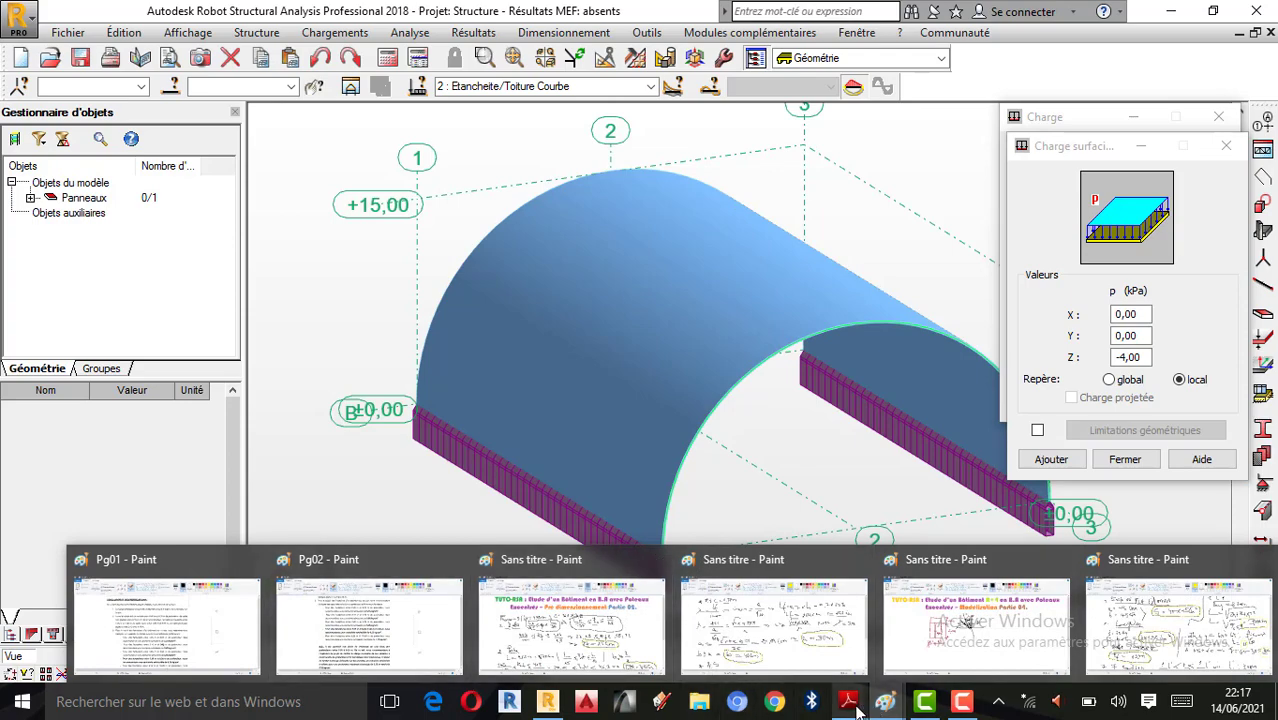
{"action": "mouse_move", "coordinate": [852, 710]}
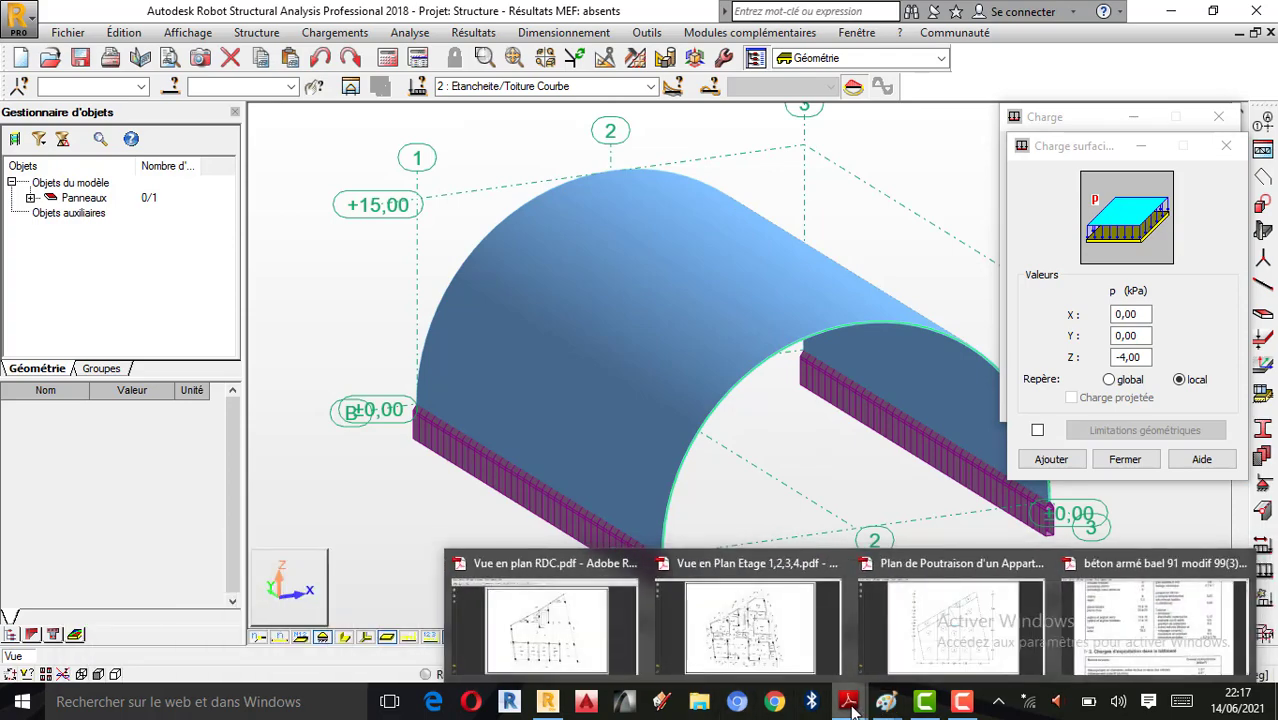
{"action": "left_click", "coordinate": [1105, 613]}
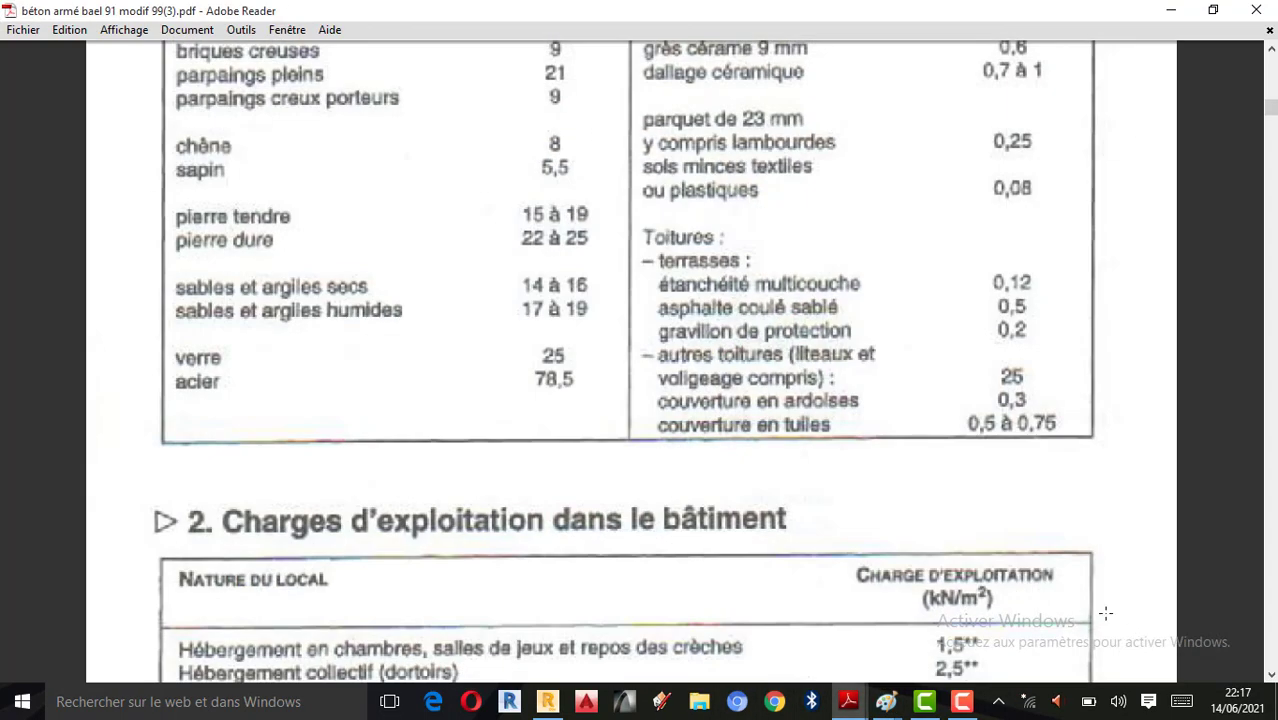
{"action": "scroll", "coordinate": [1003, 514], "scroll_direction": "up", "scroll_amount": 8}
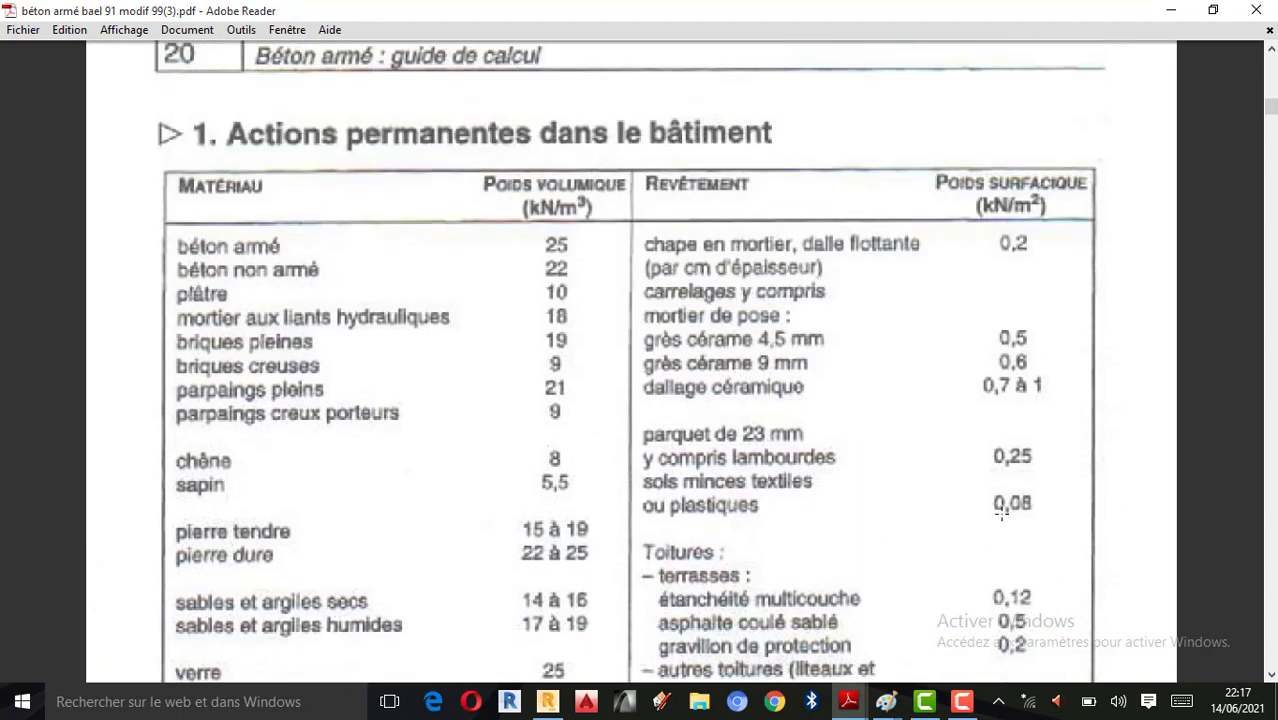
{"action": "scroll", "coordinate": [1001, 514], "scroll_direction": "up", "scroll_amount": 4}
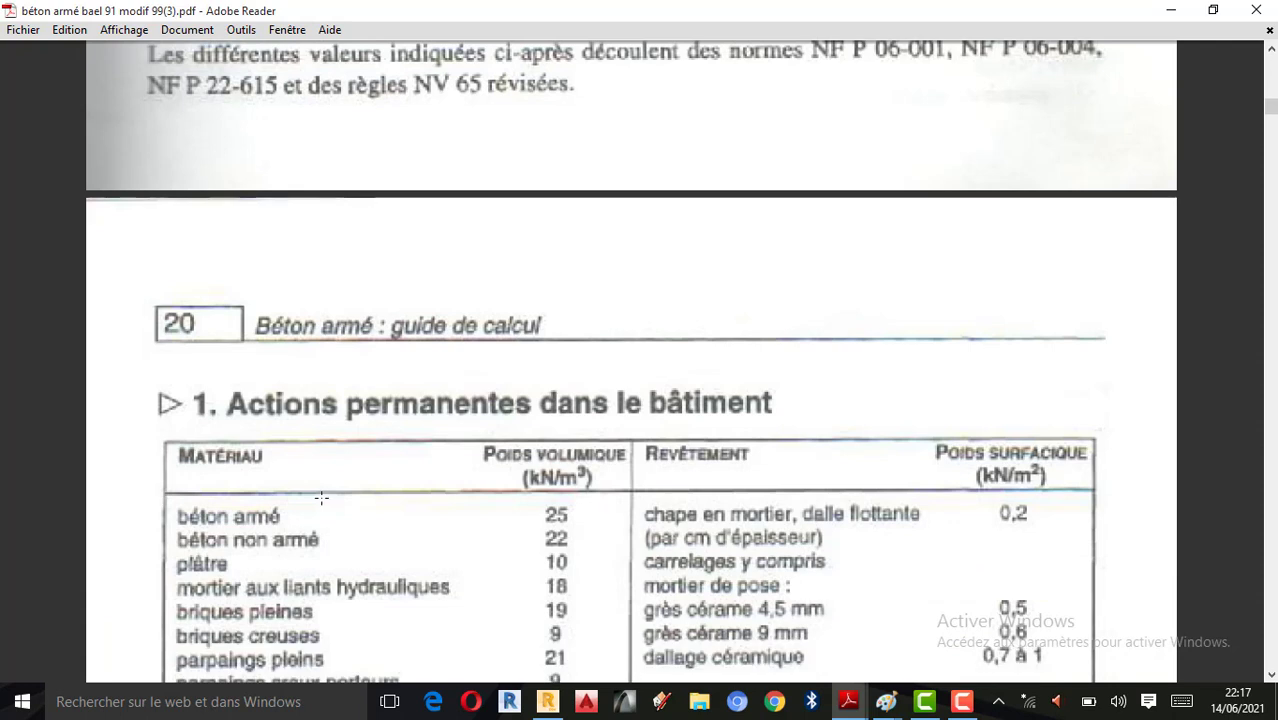
{"action": "scroll", "coordinate": [680, 443], "scroll_direction": "down", "scroll_amount": 3}
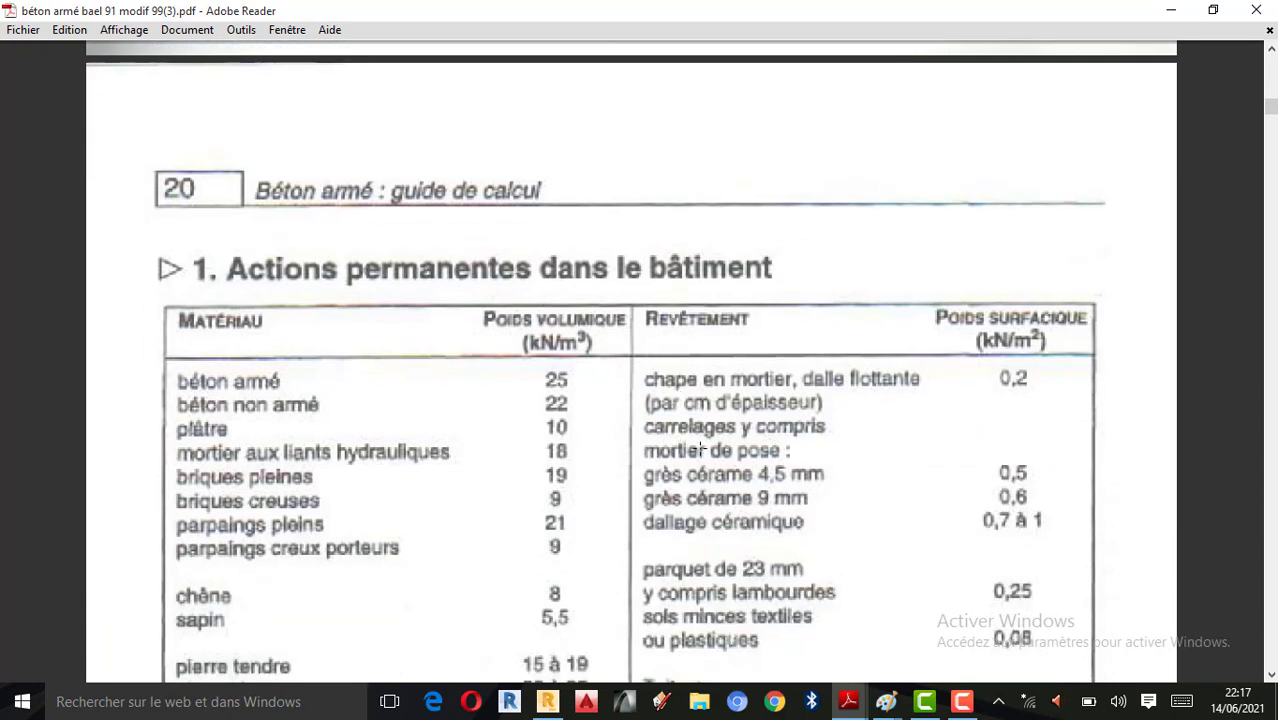
{"action": "scroll", "coordinate": [705, 448], "scroll_direction": "down", "scroll_amount": 1}
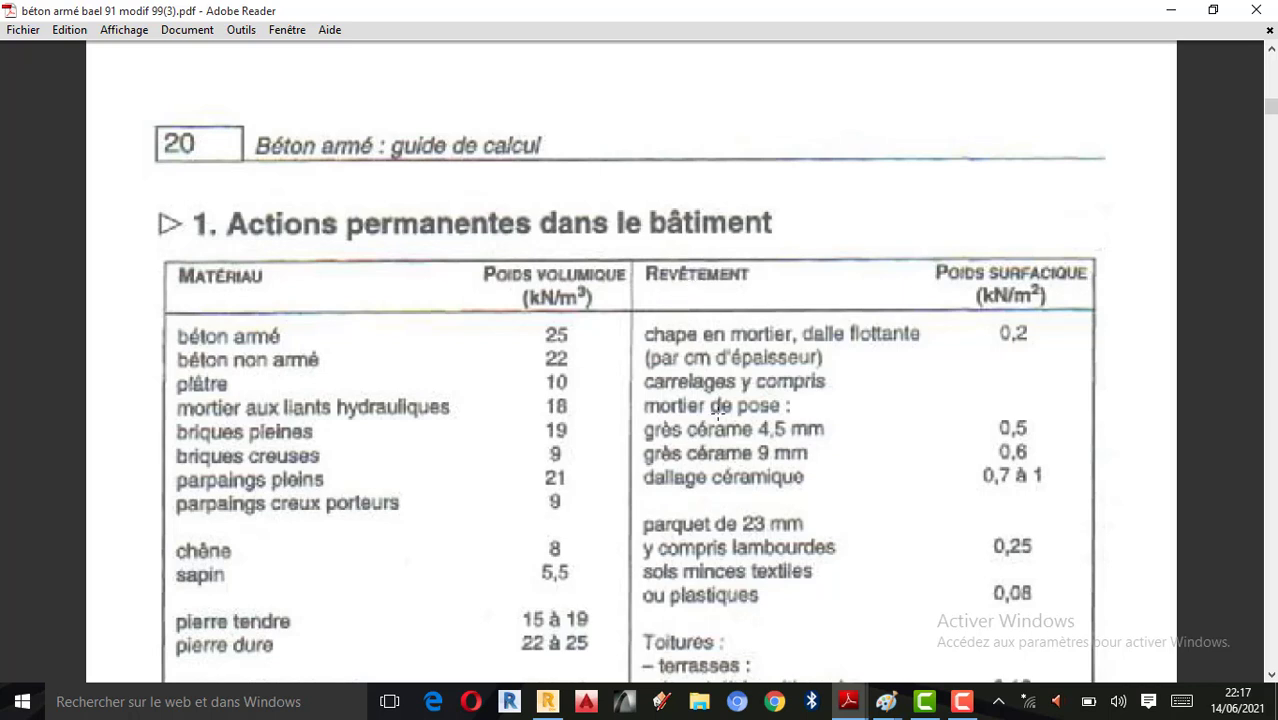
{"action": "scroll", "coordinate": [716, 409], "scroll_direction": "down", "scroll_amount": 4}
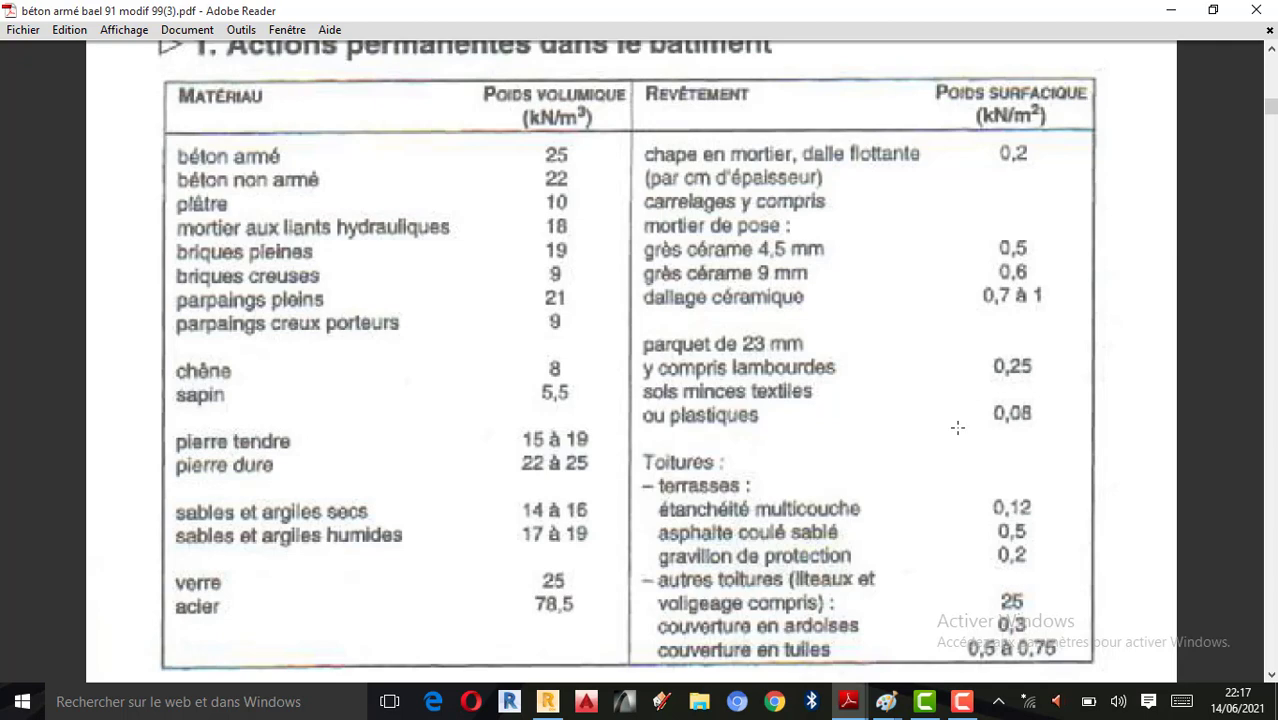
{"action": "left_click", "coordinate": [1171, 10]}
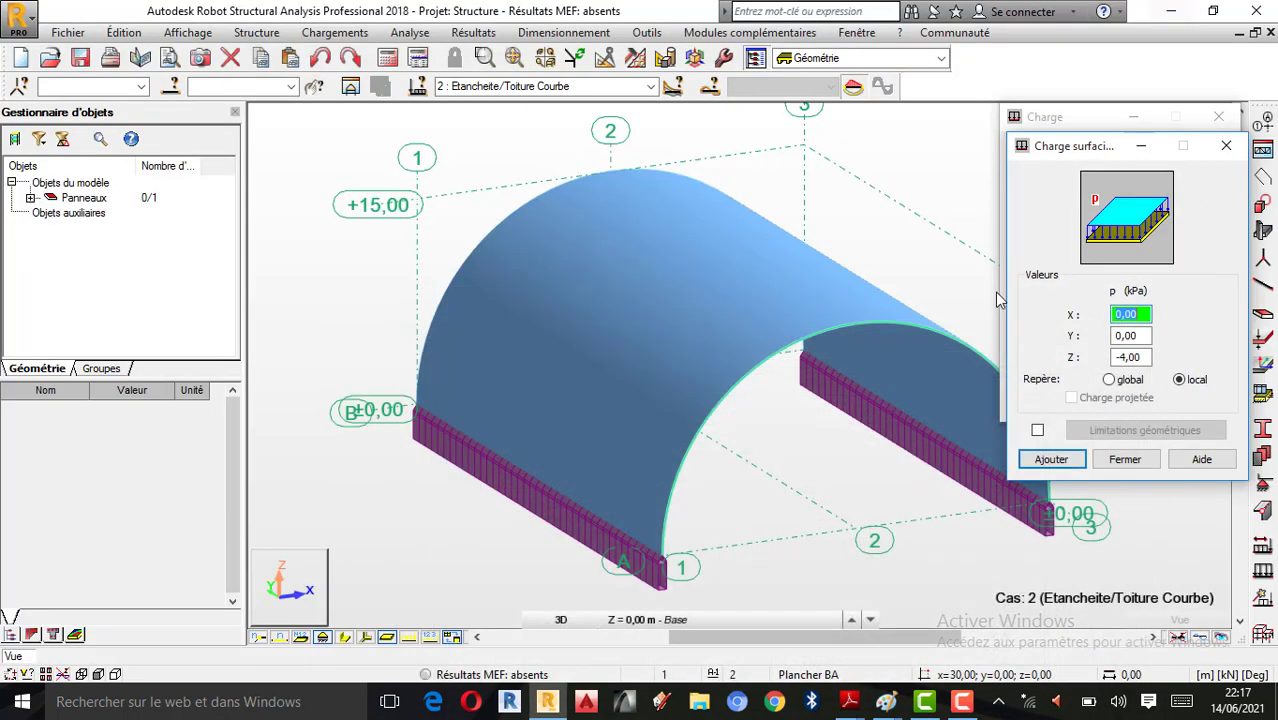
Set the uniform surface load to -0.12 kPa in local Z and add it as the load definition.
{"action": "double_click", "coordinate": [1130, 357]}
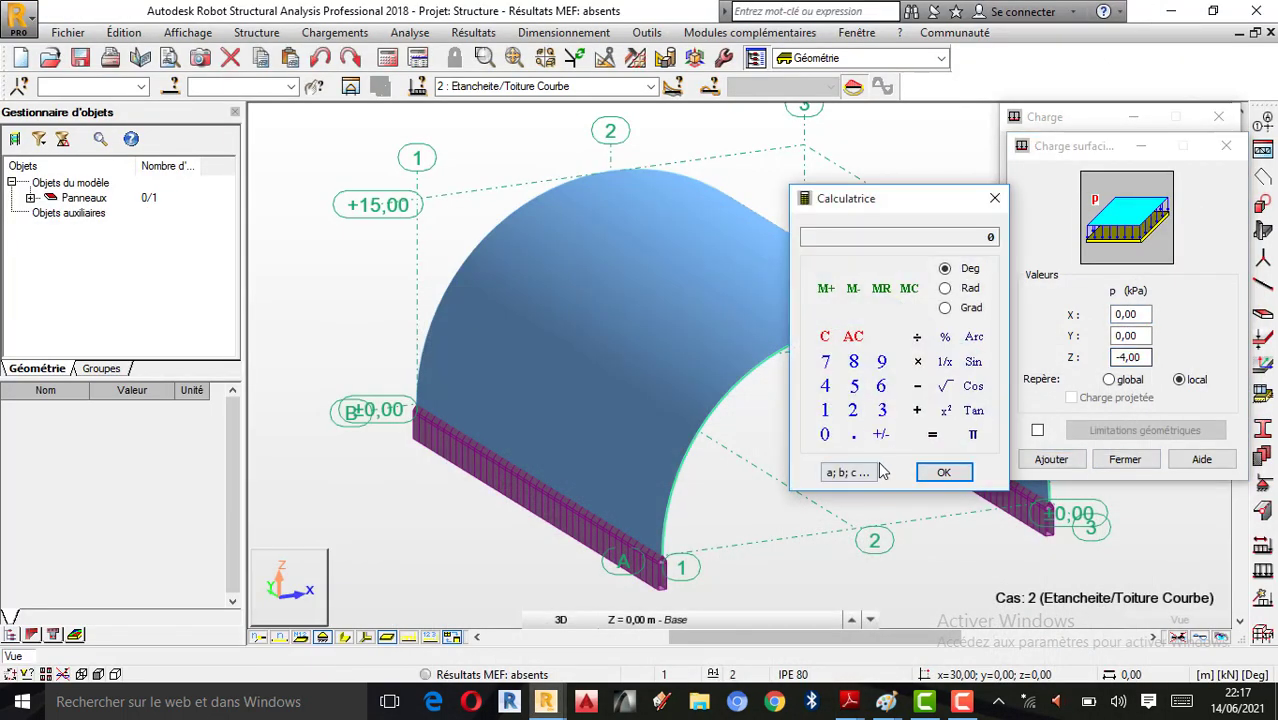
{"action": "left_click", "coordinate": [825, 410]}
{"action": "left_click", "coordinate": [852, 410]}
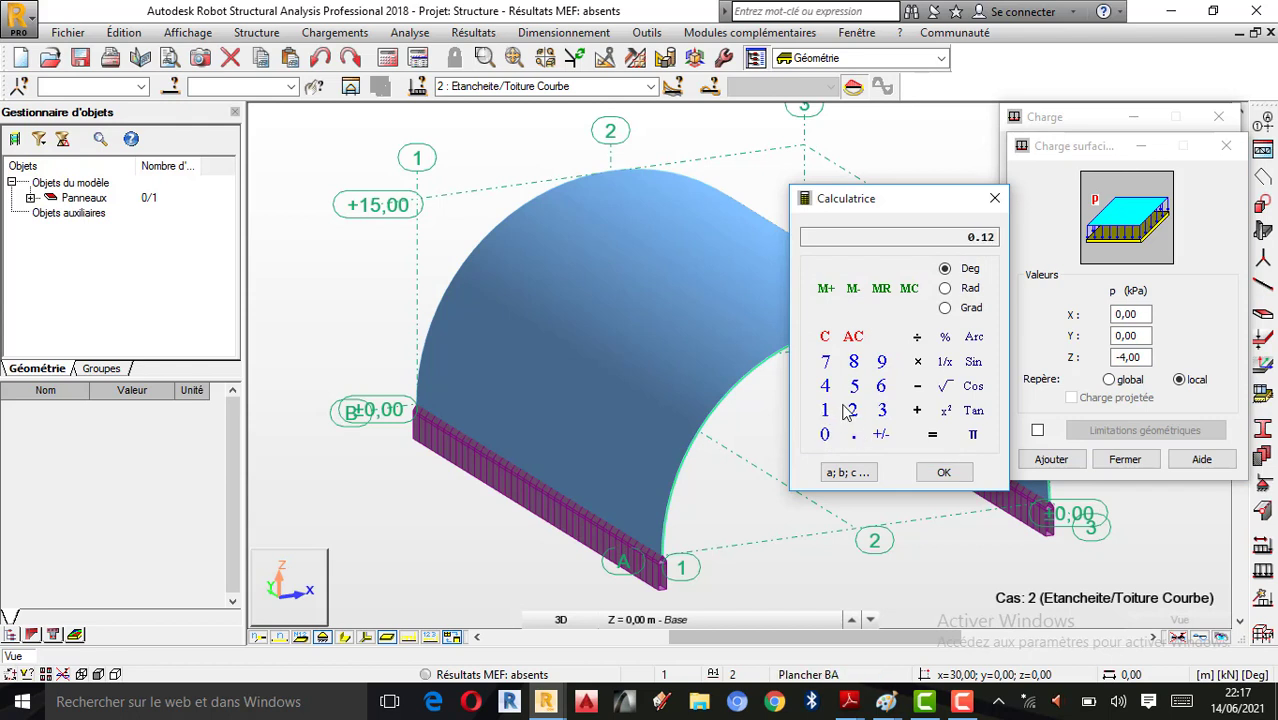
{"action": "left_click", "coordinate": [881, 434]}
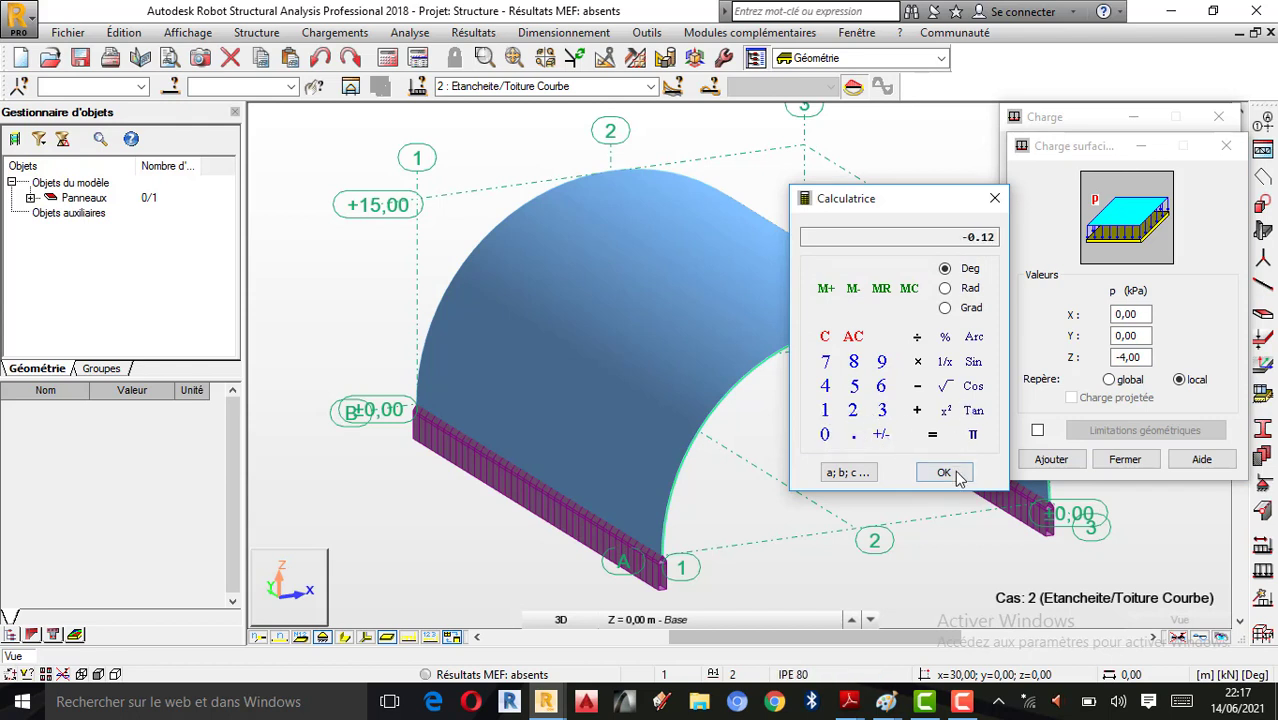
{"action": "left_click", "coordinate": [944, 472]}
{"action": "left_click", "coordinate": [995, 199]}
{"action": "left_click", "coordinate": [1051, 459]}
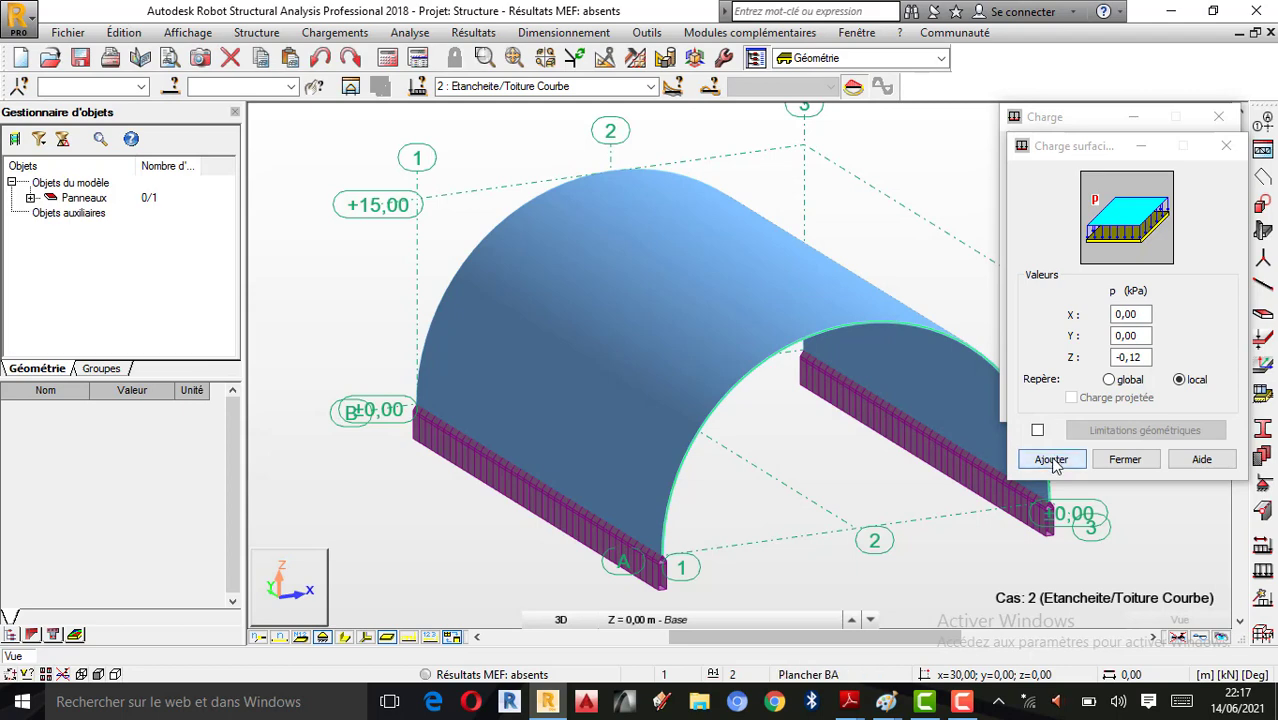
{"action": "left_click", "coordinate": [1044, 405]}
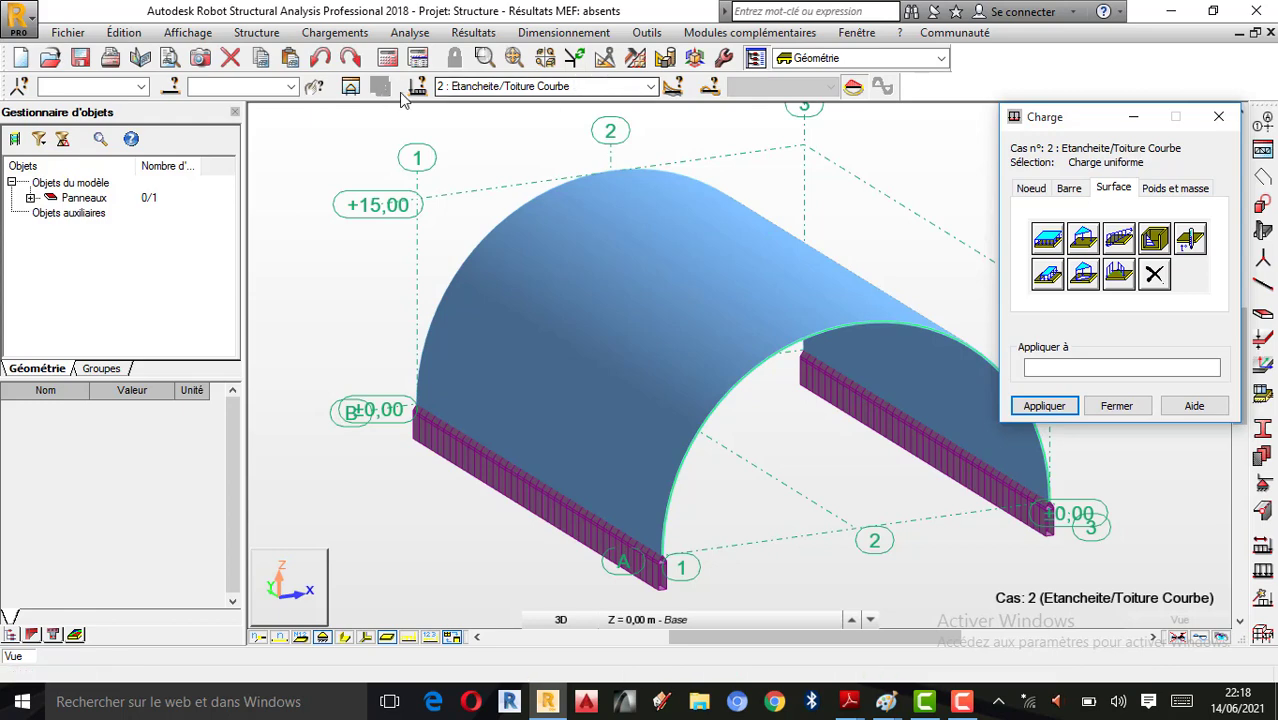
Select the panel whose thickness is Toiture Courbe:20cm and apply the uniform waterproofing load to it.
{"action": "left_click", "coordinate": [127, 34]}
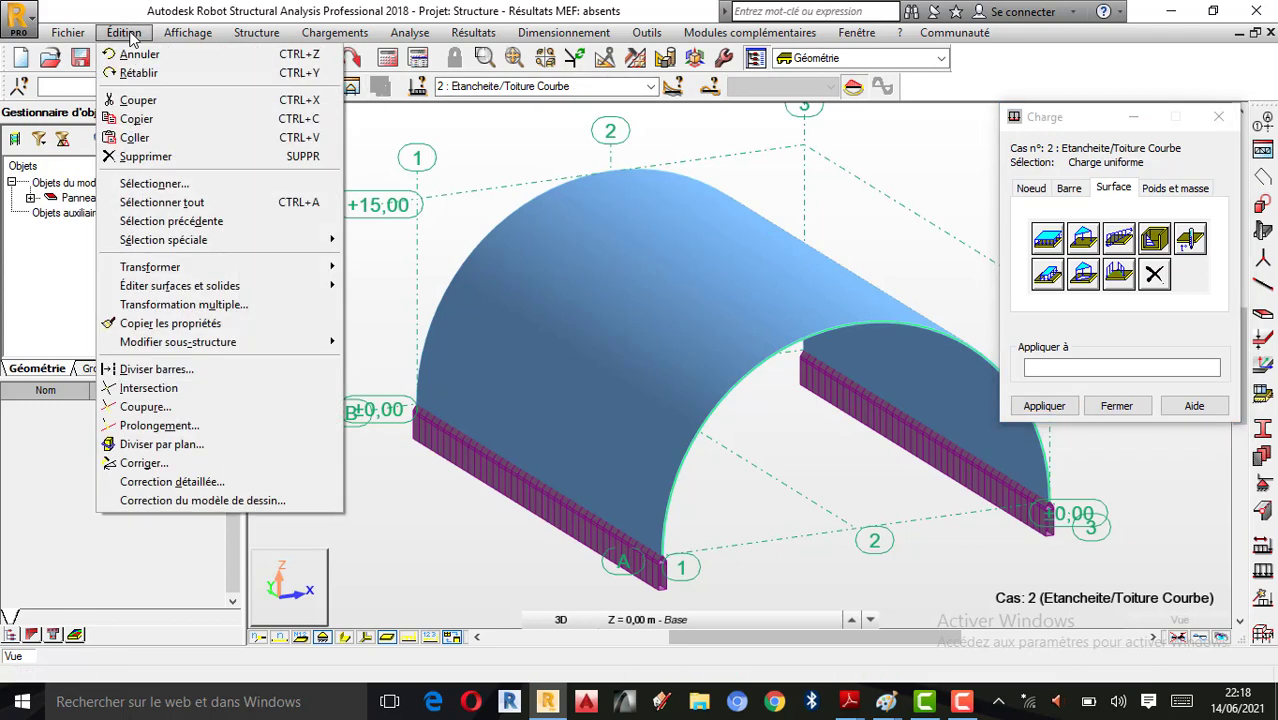
{"action": "mouse_move", "coordinate": [240, 242]}
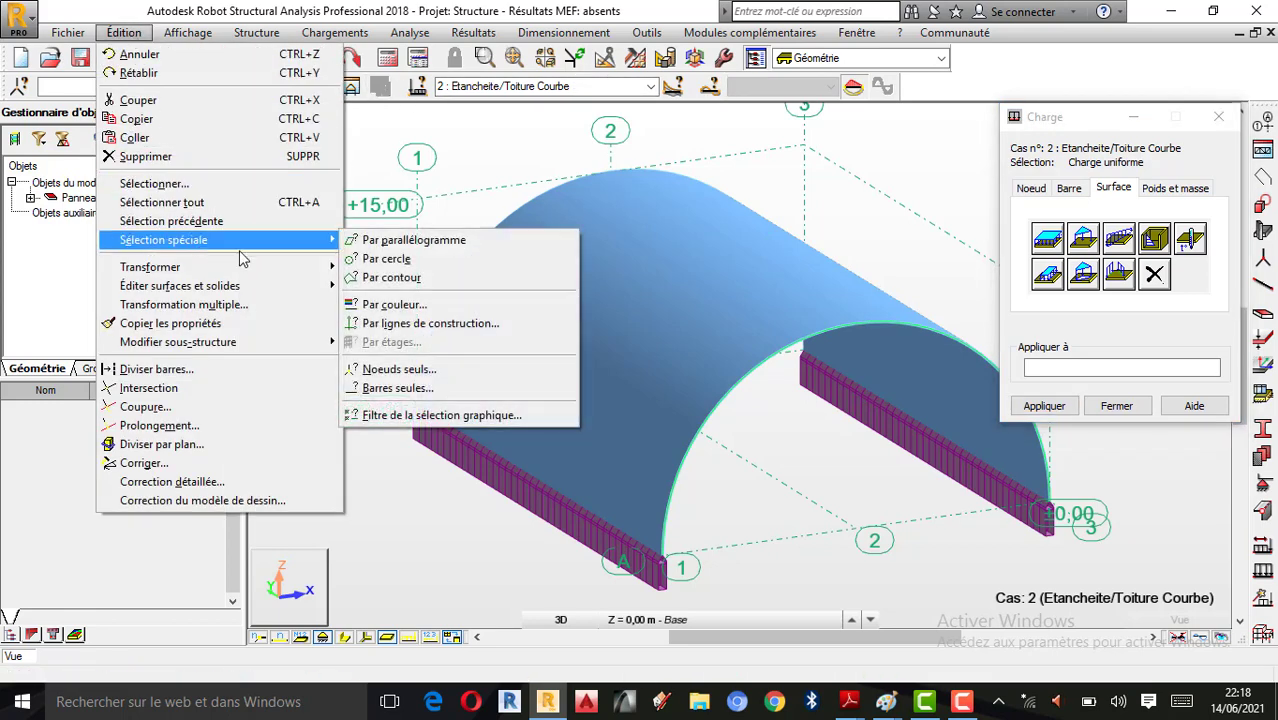
{"action": "left_click", "coordinate": [378, 308]}
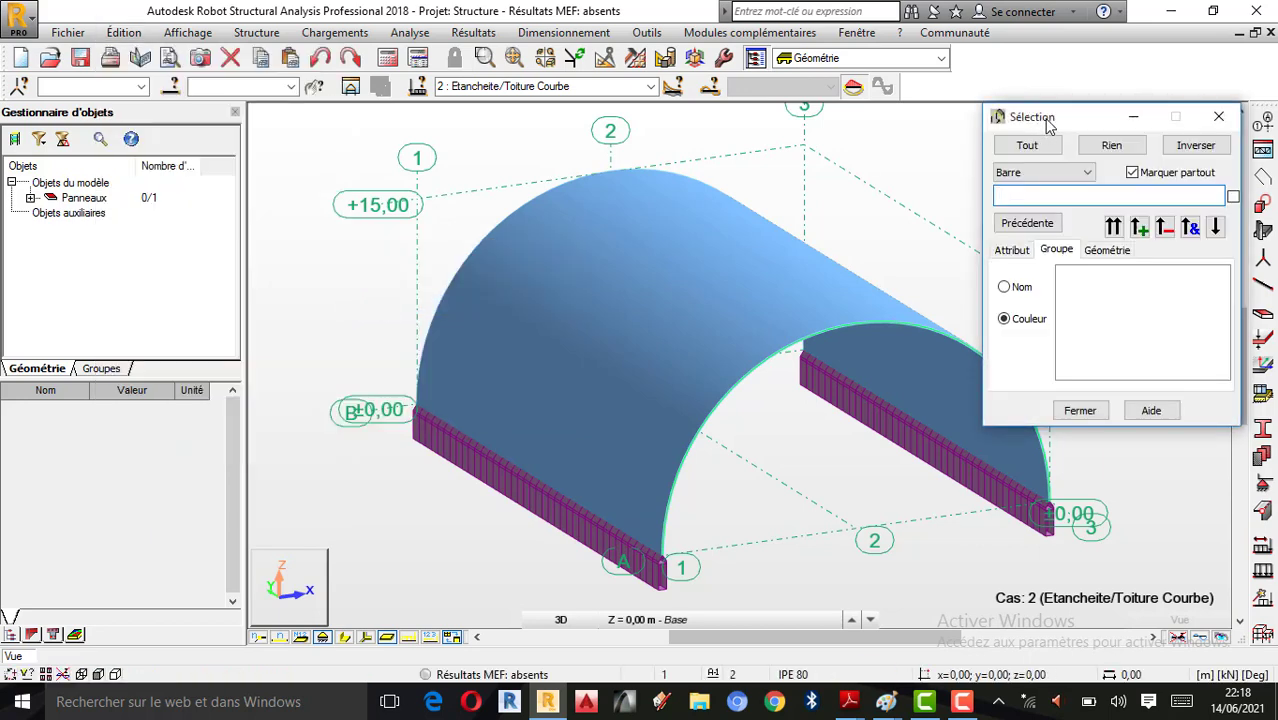
{"action": "left_click_drag", "start_coordinate": [1032, 123], "coordinate": [172, 126]}
{"action": "left_click", "coordinate": [170, 178]}
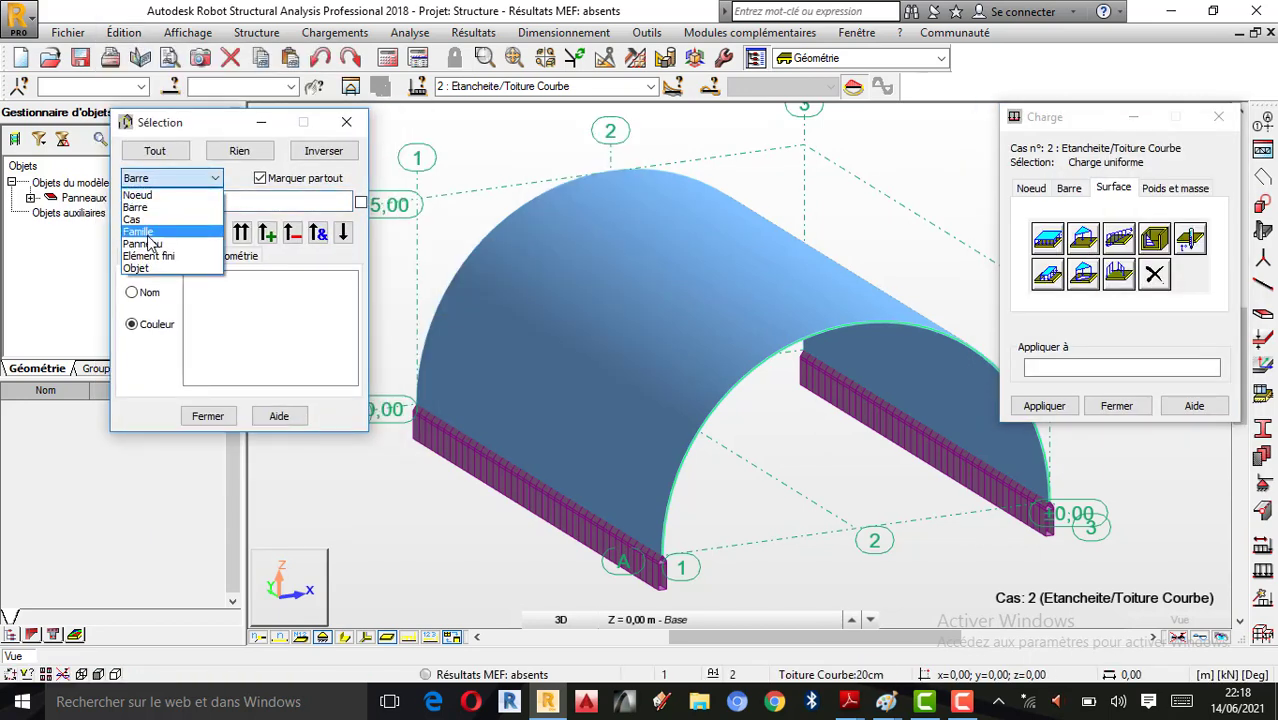
{"action": "left_click", "coordinate": [150, 248]}
{"action": "left_click", "coordinate": [140, 256]}
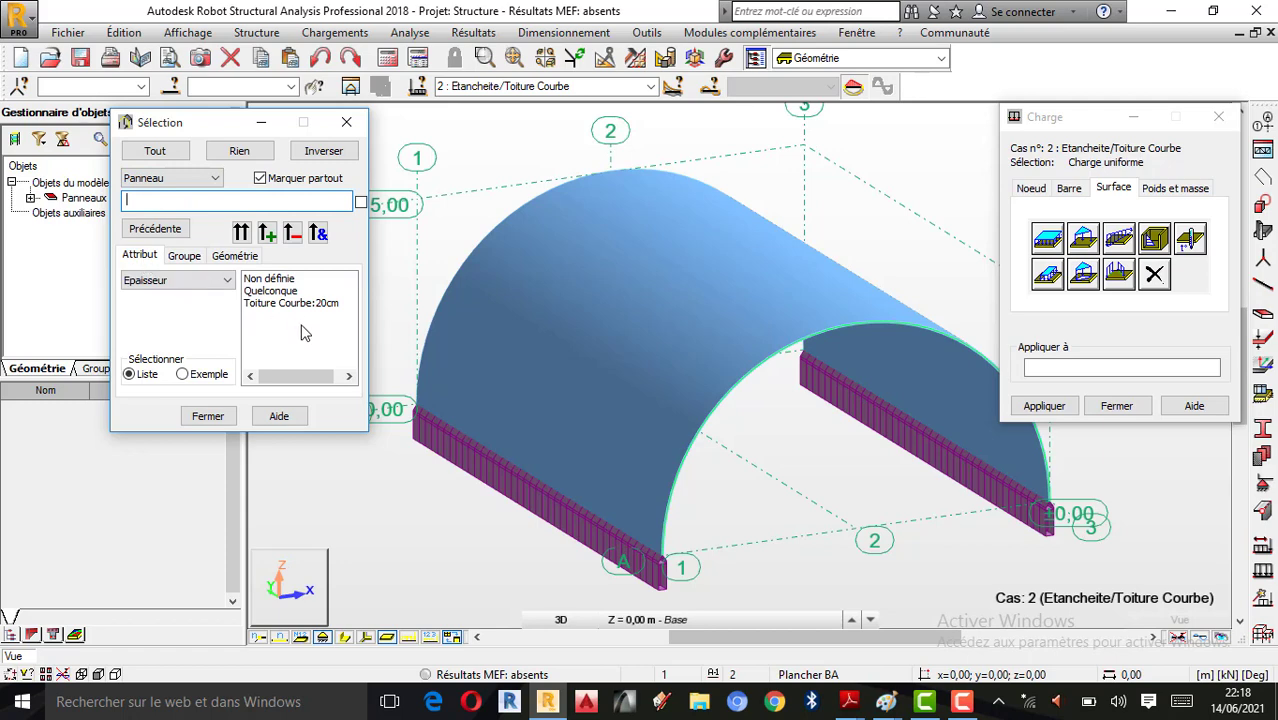
{"action": "left_click", "coordinate": [289, 304]}
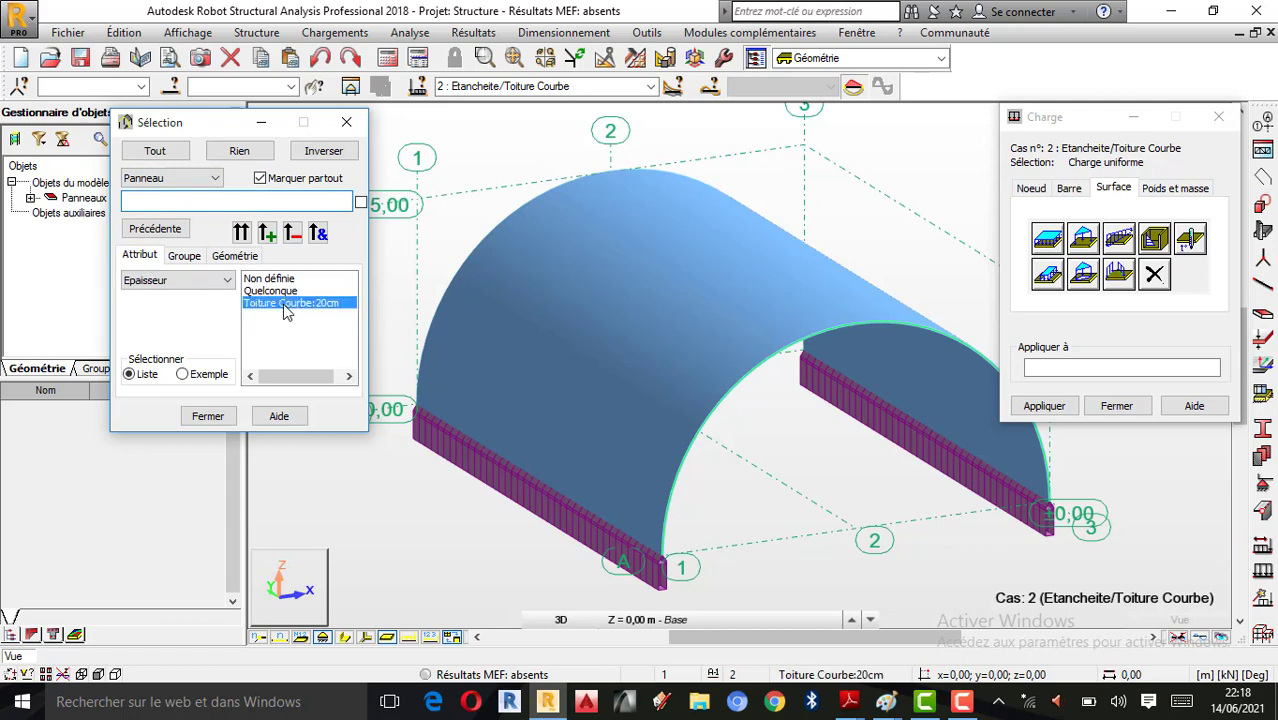
{"action": "left_click", "coordinate": [267, 232]}
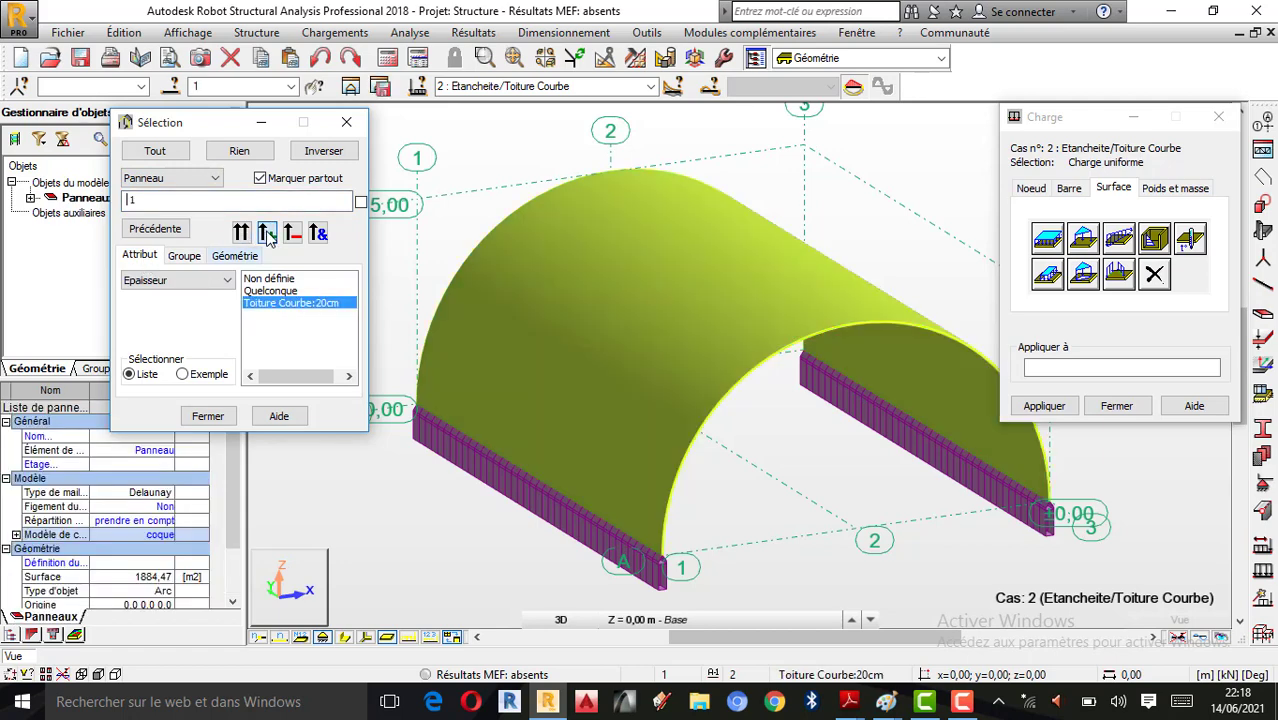
{"action": "left_click", "coordinate": [1057, 367]}
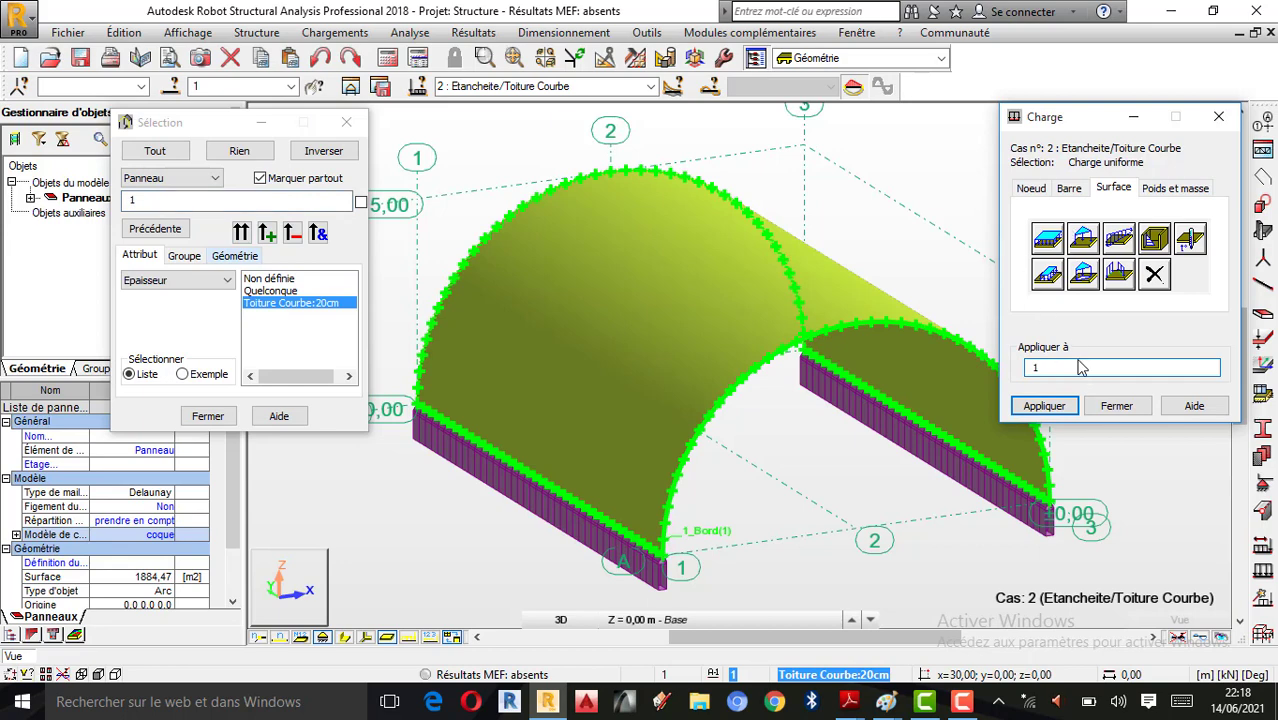
{"action": "left_click", "coordinate": [1050, 408]}
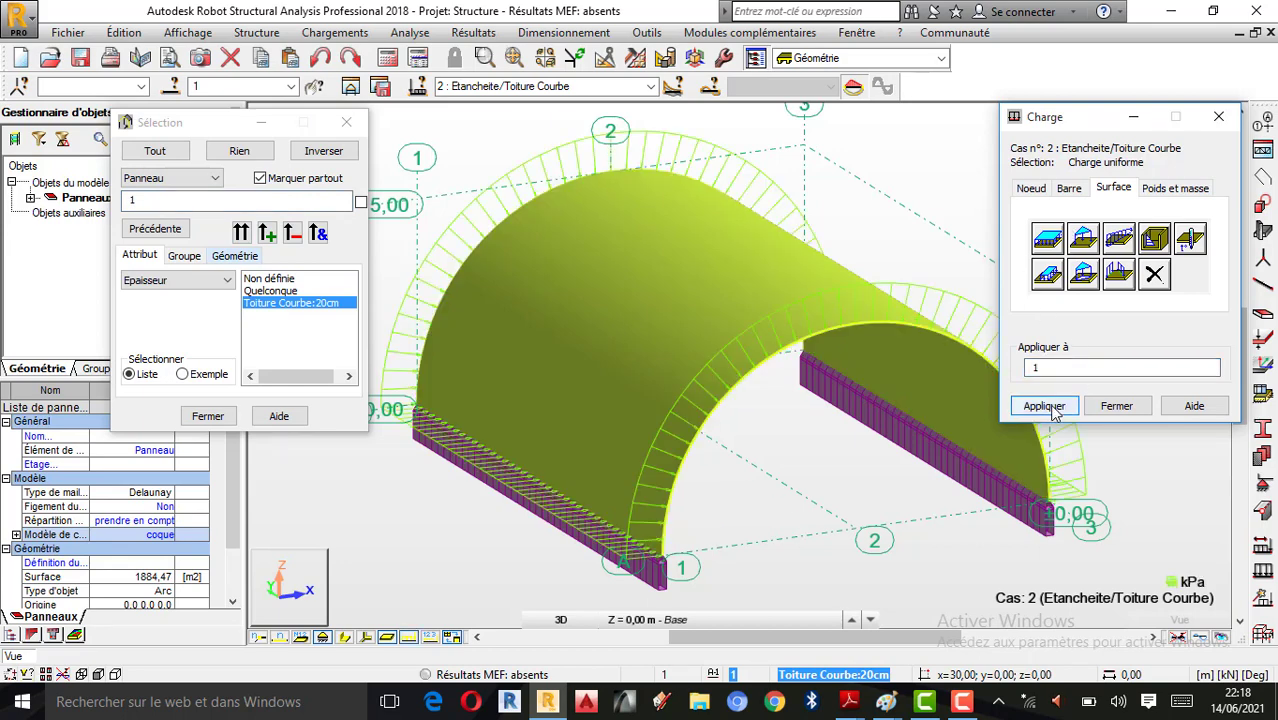
Review the global and local axis options of the -0.12 kPa uniform surface load, keep local, and close the load definition.
{"action": "left_click", "coordinate": [1070, 367]}
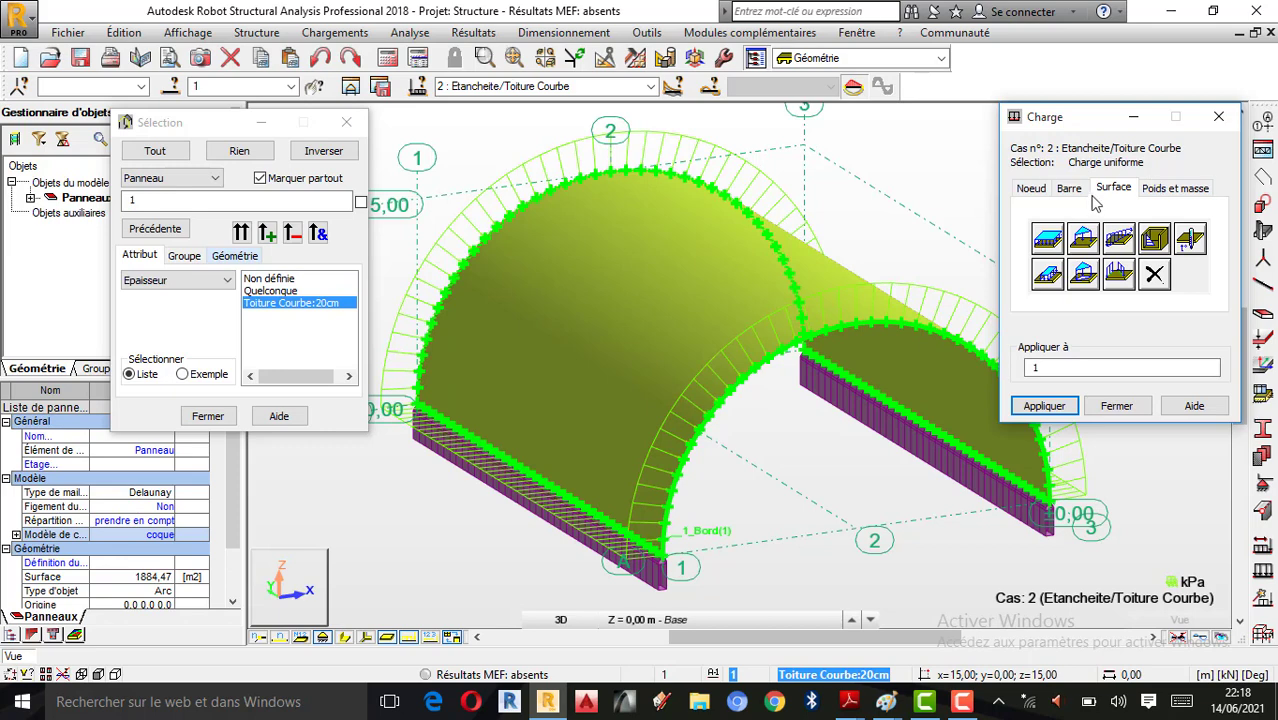
{"action": "left_click", "coordinate": [1062, 240]}
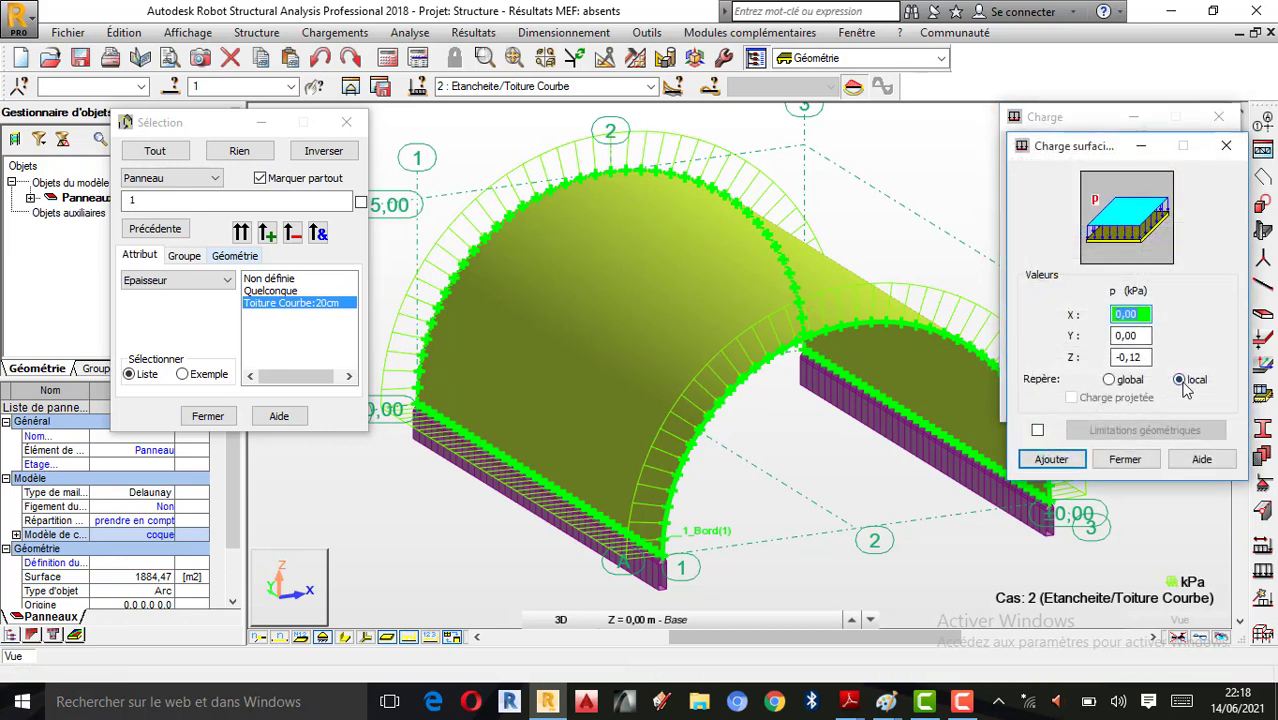
{"action": "left_click", "coordinate": [1109, 380]}
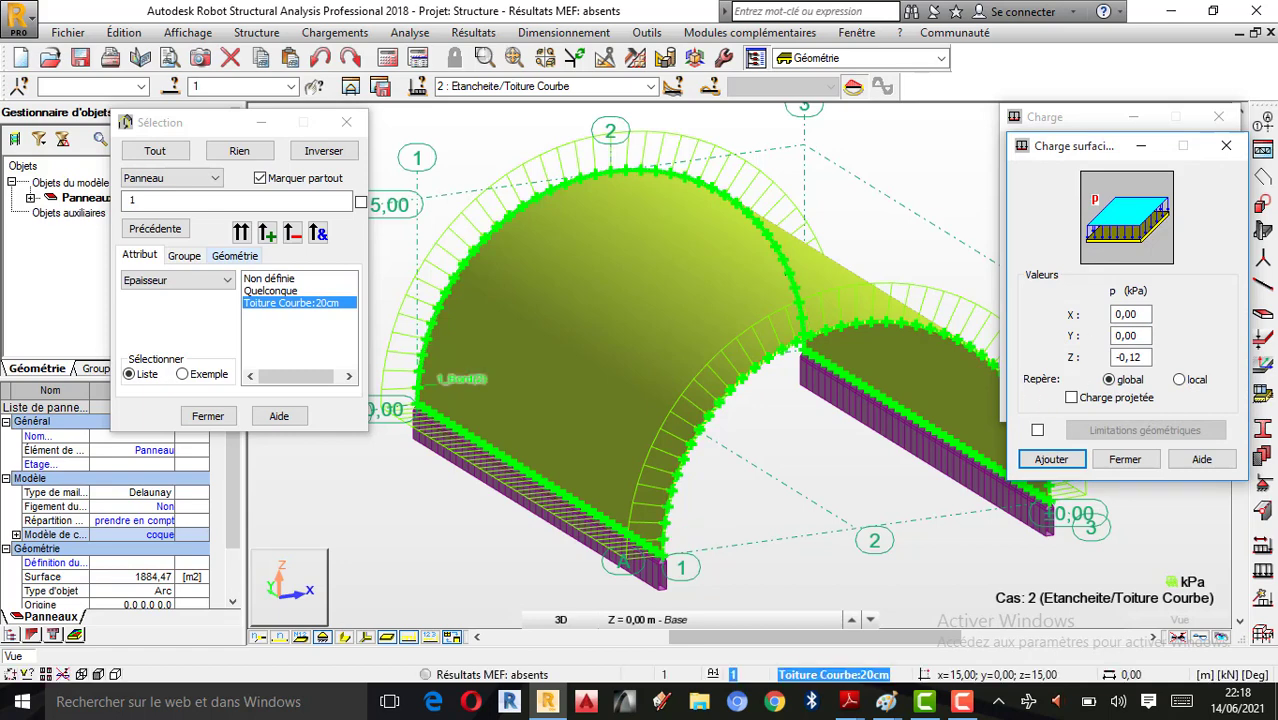
{"action": "left_click", "coordinate": [1179, 382]}
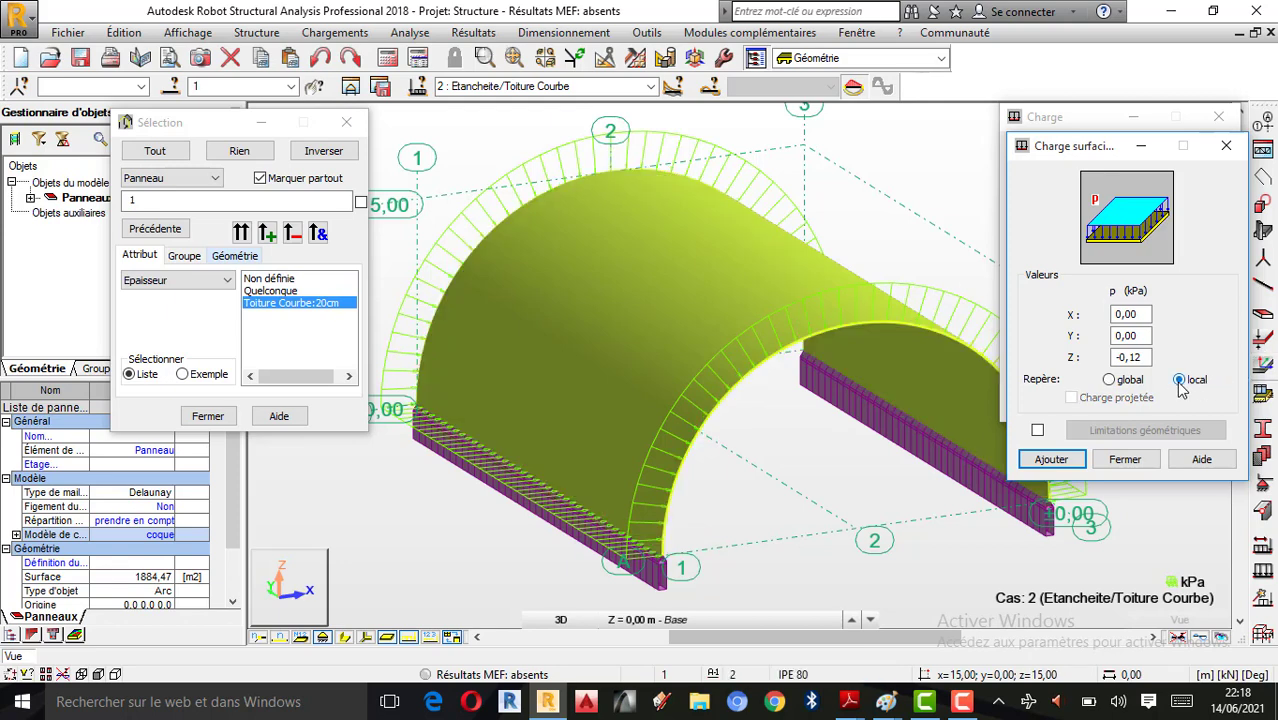
{"action": "left_click", "coordinate": [1126, 462]}
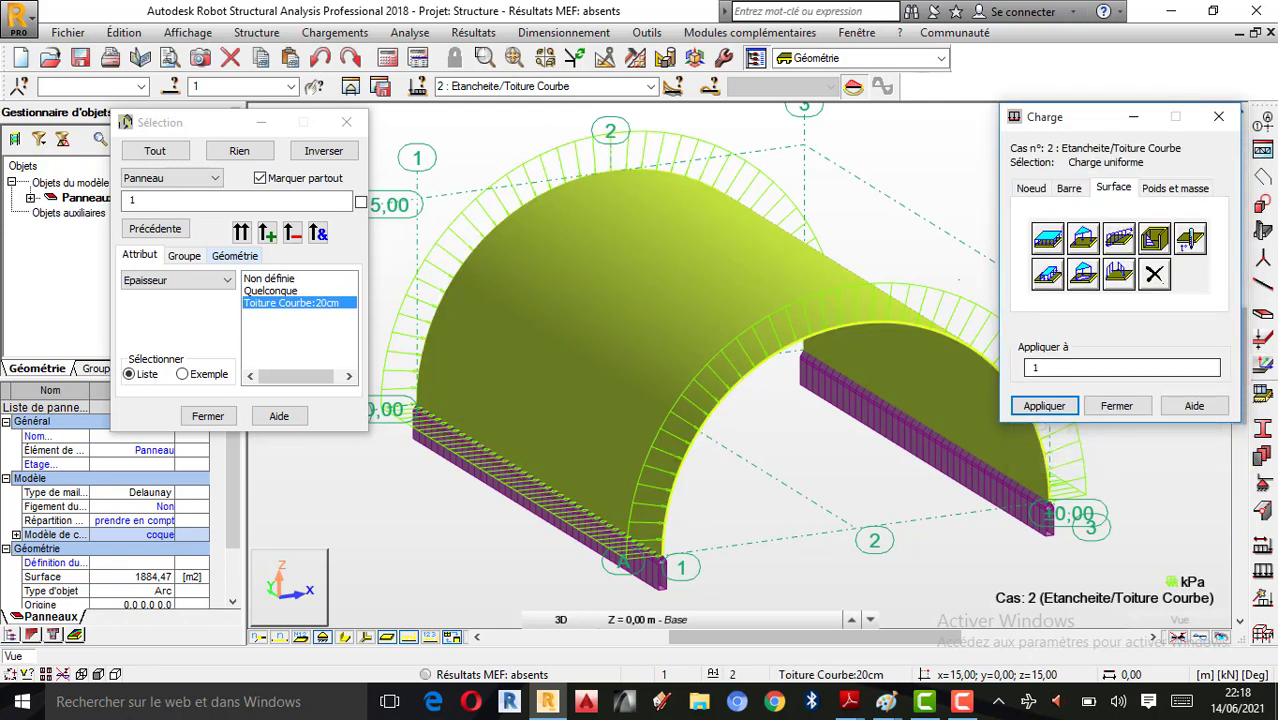
{"action": "left_click", "coordinate": [1128, 414]}
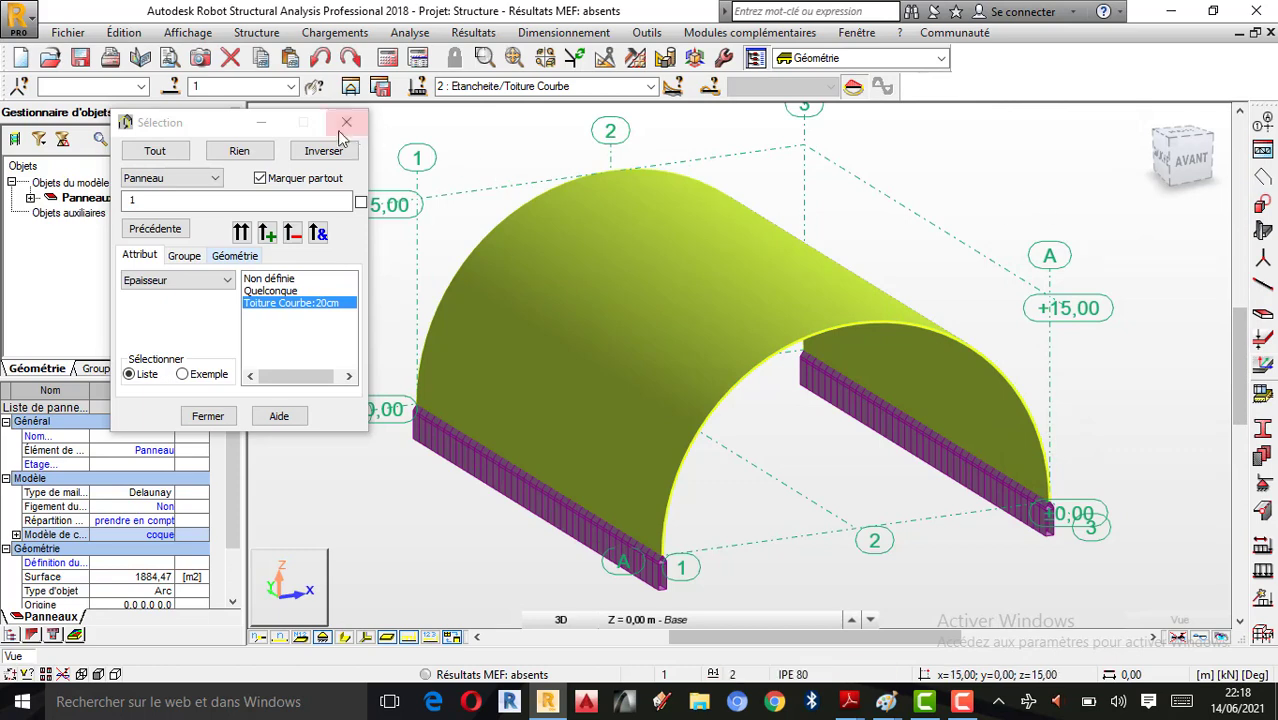
Display the load symbols on the roof and make load case 3 Entretien/Toiture Courbe current.
{"action": "left_click", "coordinate": [416, 638]}
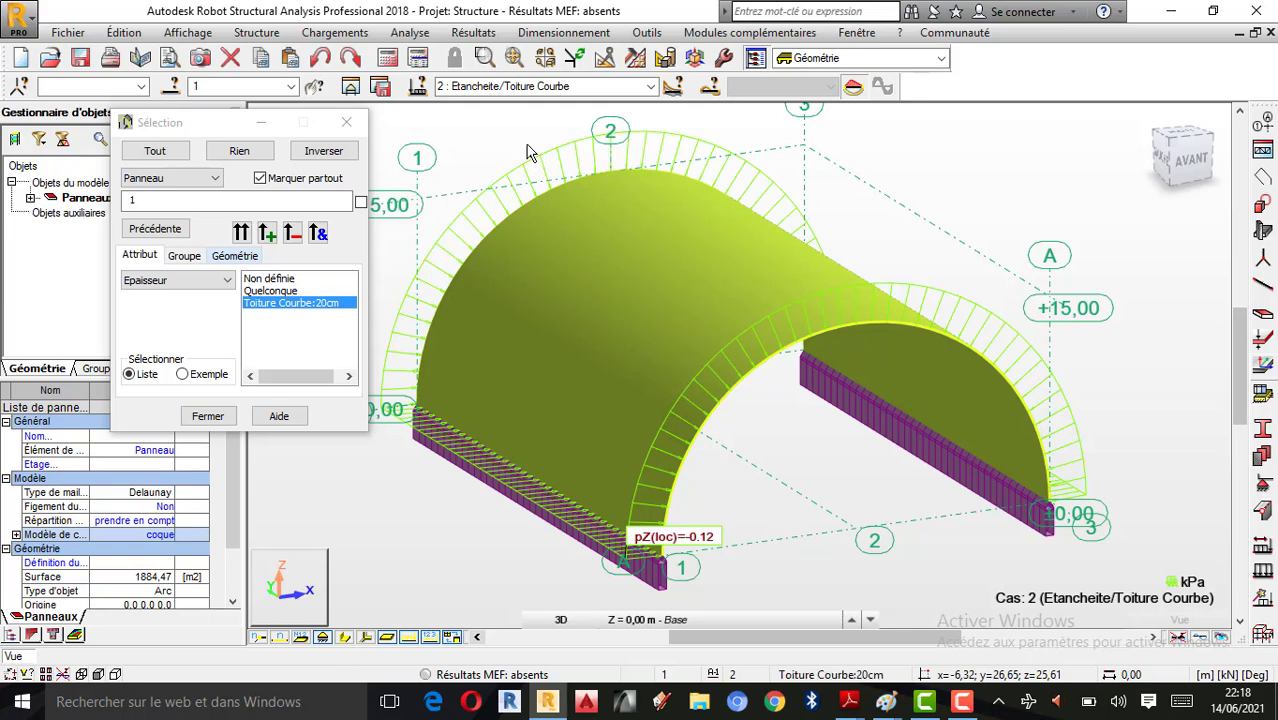
{"action": "left_click", "coordinate": [650, 86]}
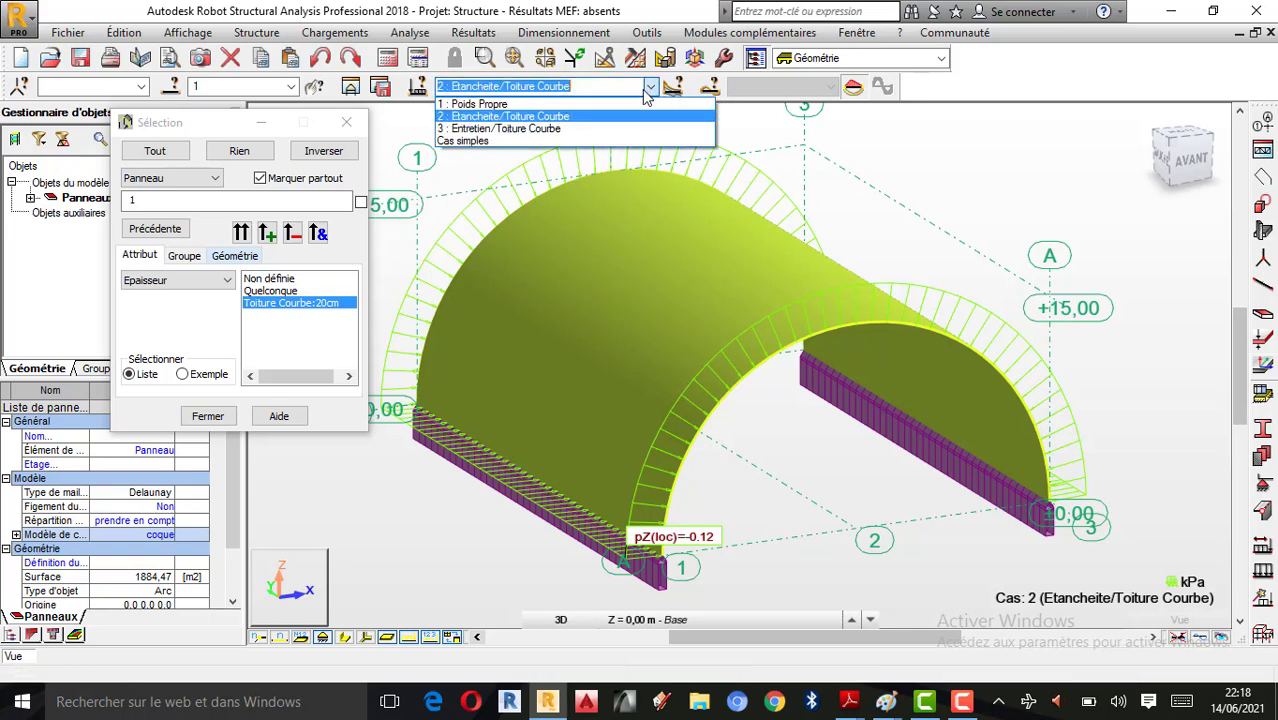
{"action": "left_click", "coordinate": [587, 129]}
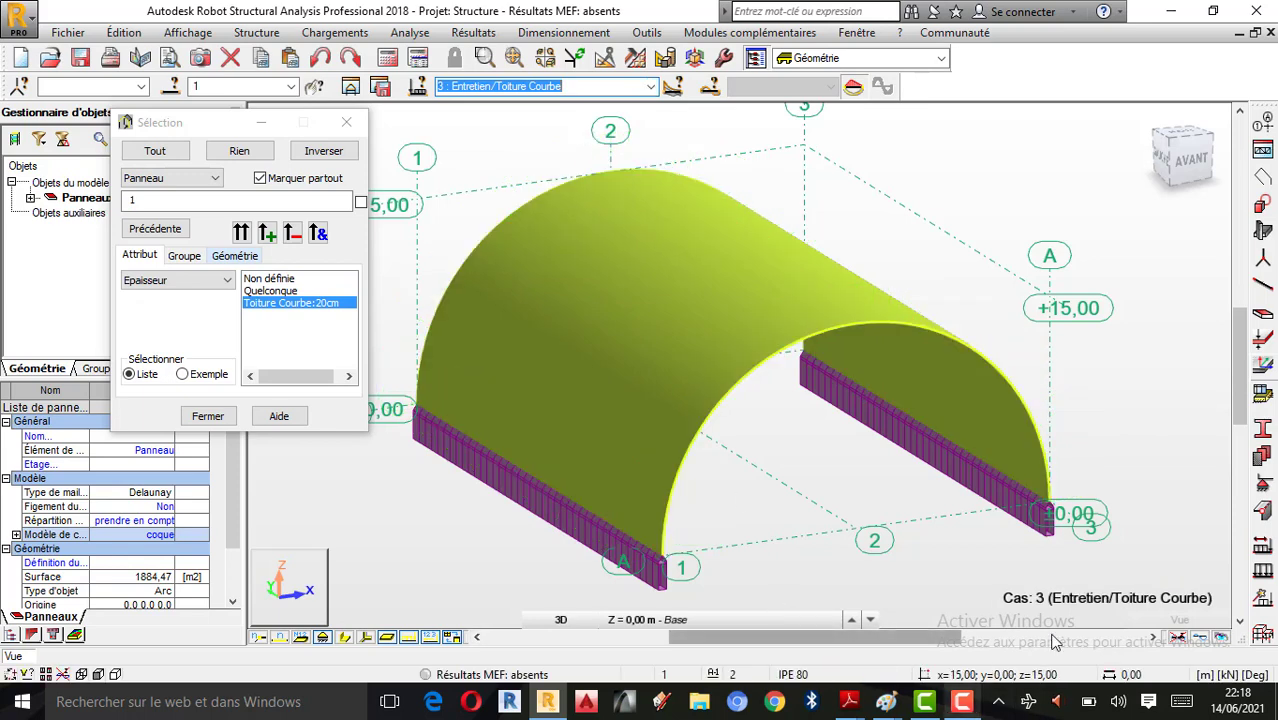
Define a uniform surface load of -1 kPa in local Z for the maintenance case and add it as the load definition.
{"action": "left_click", "coordinate": [1264, 574]}
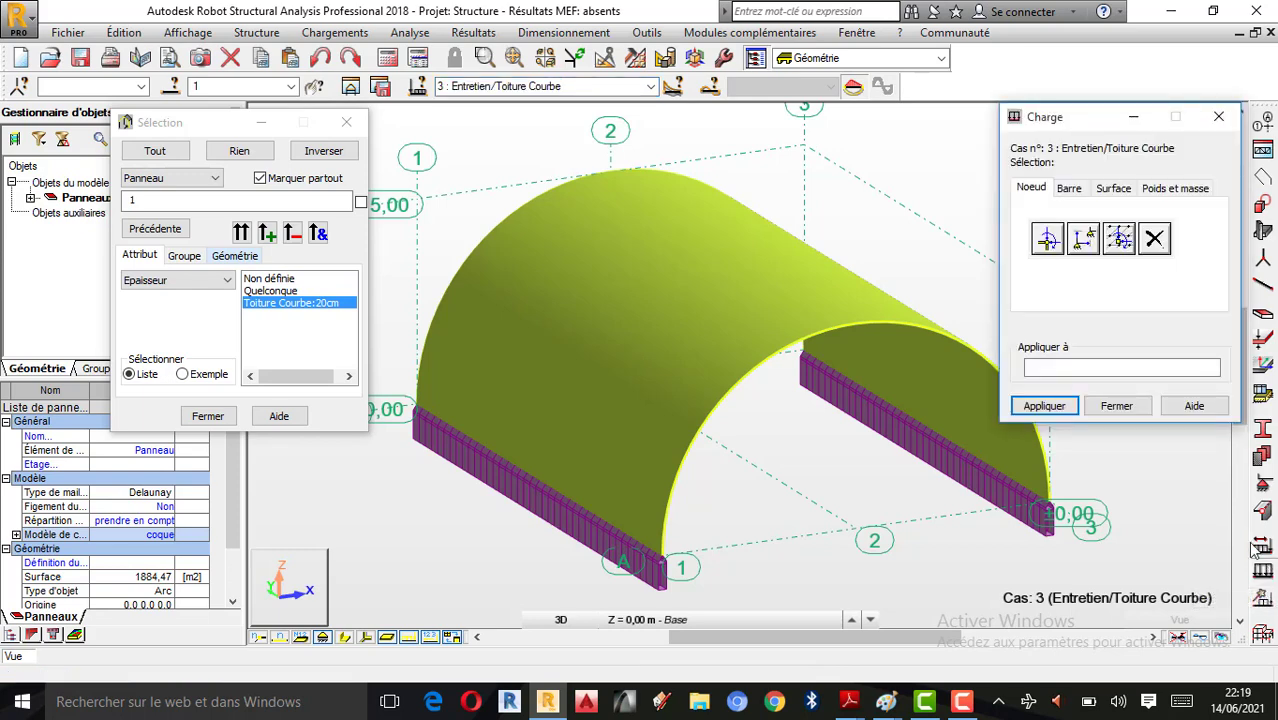
{"action": "left_click", "coordinate": [1113, 188]}
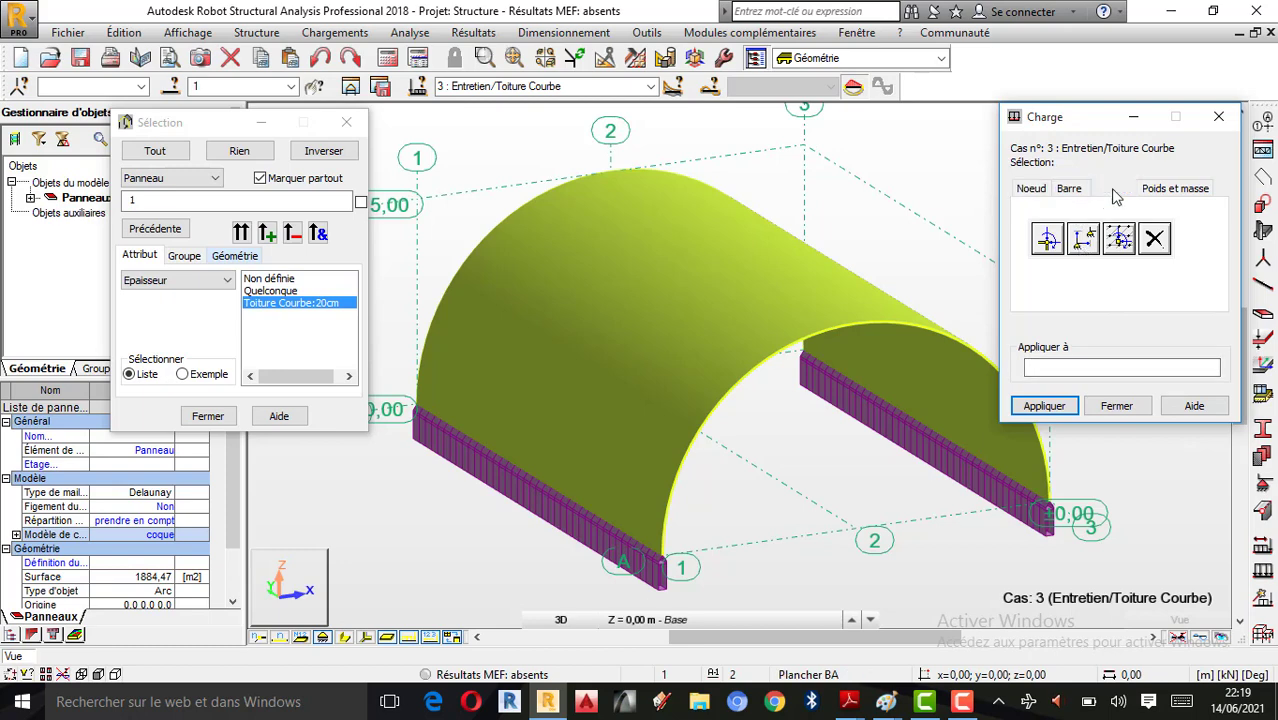
{"action": "left_click", "coordinate": [962, 701]}
{"action": "left_click", "coordinate": [1118, 362]}
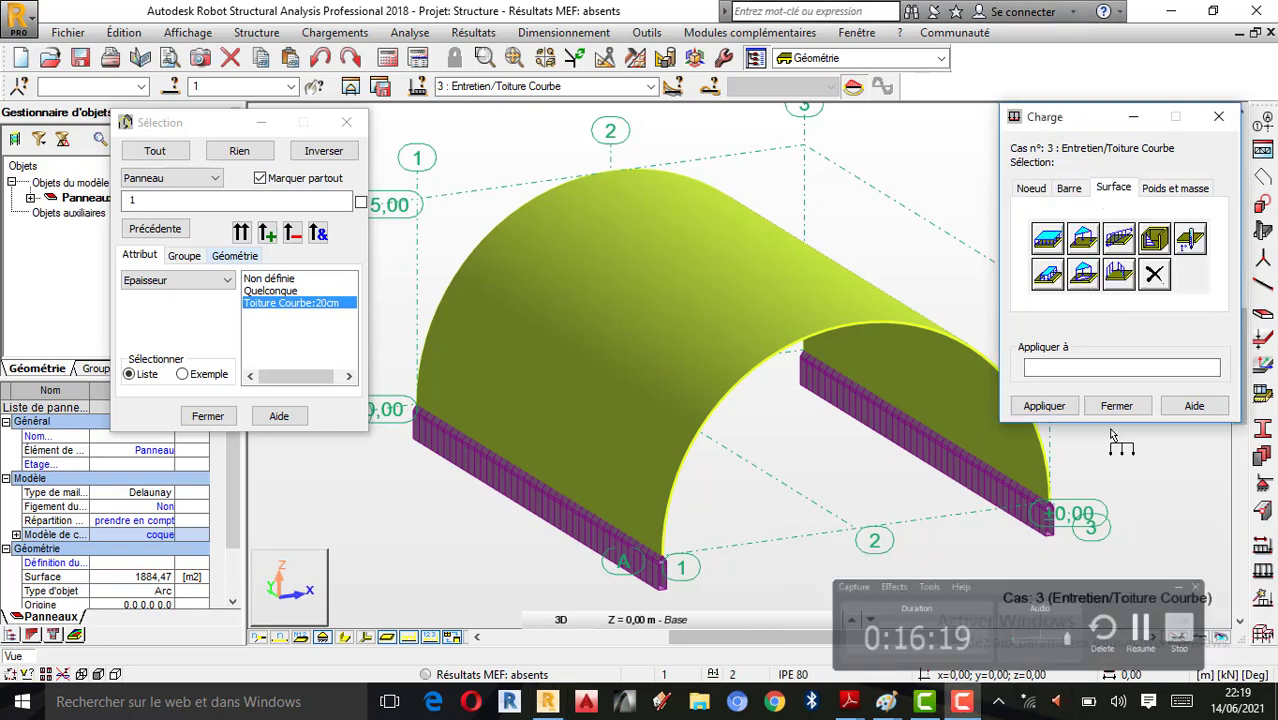
{"action": "left_click", "coordinate": [1058, 248]}
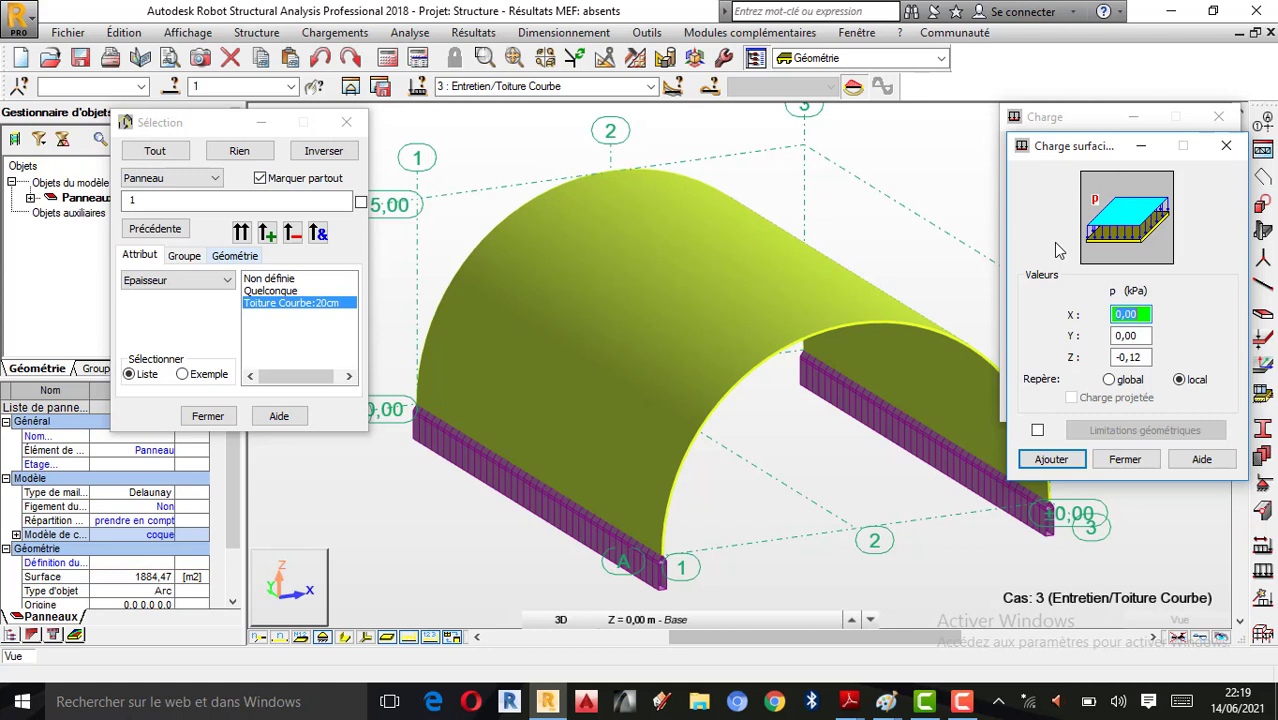
{"action": "double_click", "coordinate": [1130, 357]}
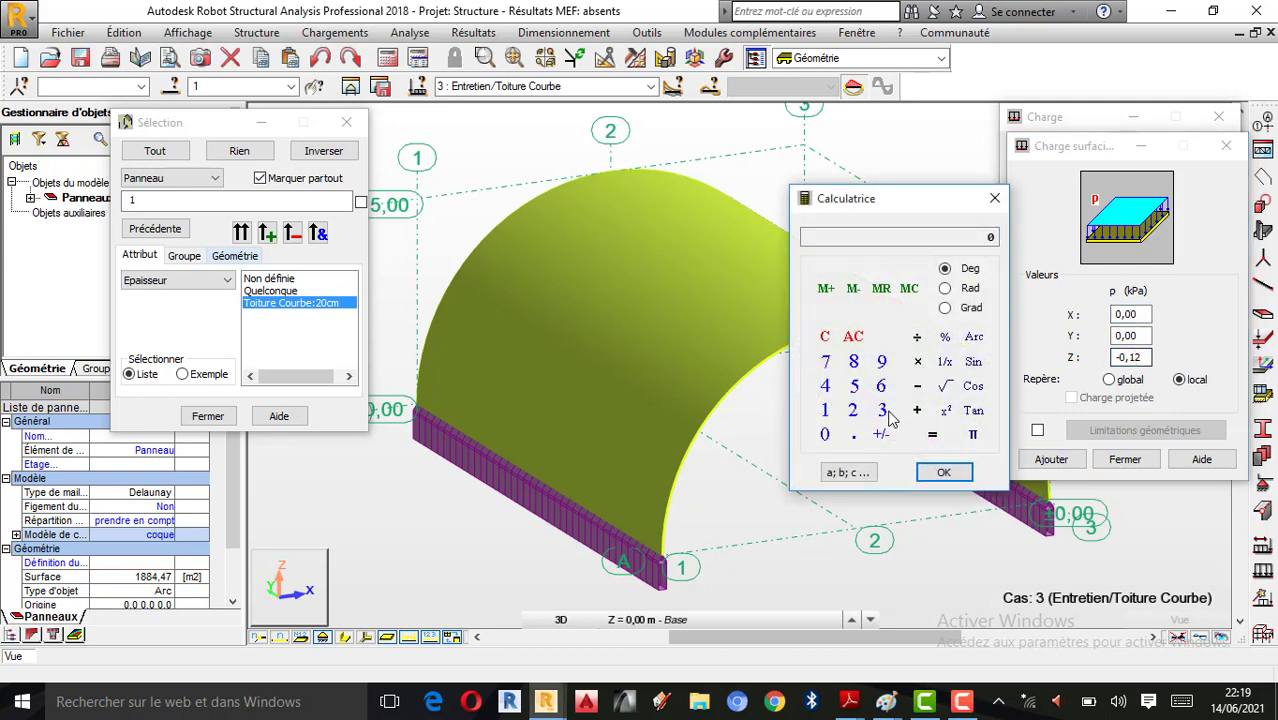
{"action": "left_click", "coordinate": [825, 410]}
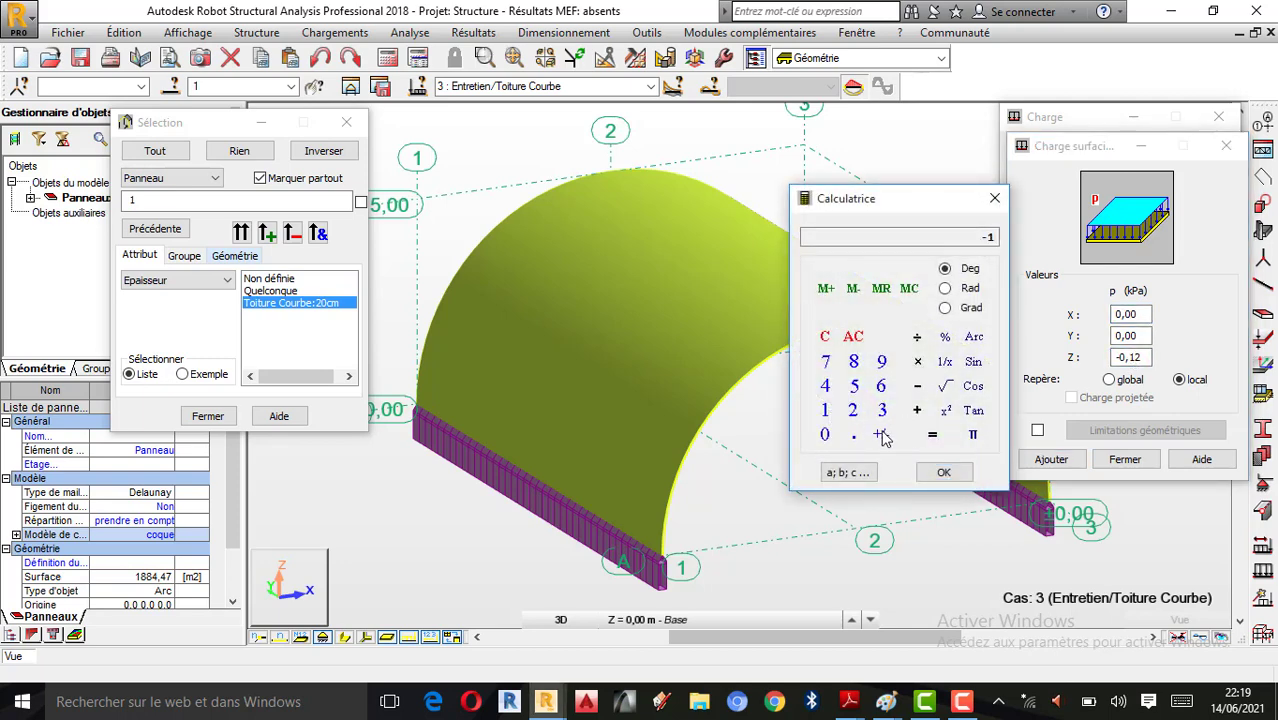
{"action": "left_click", "coordinate": [943, 473]}
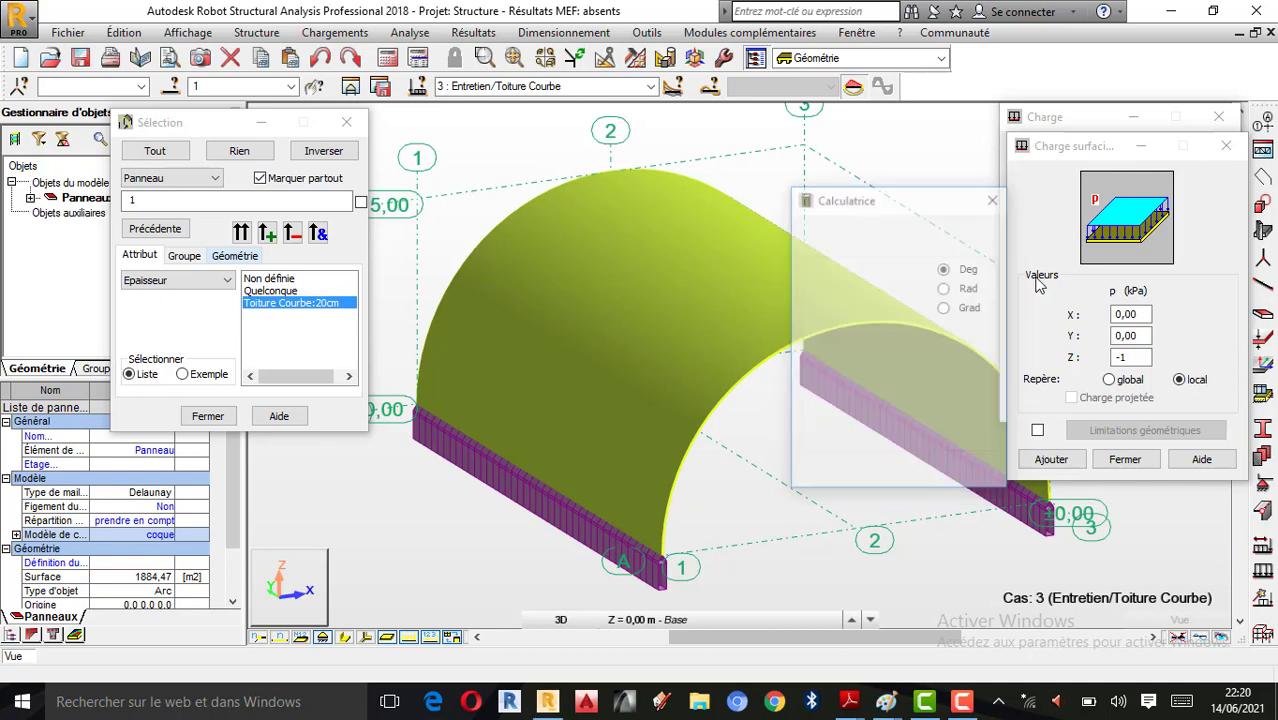
{"action": "left_click", "coordinate": [1051, 459]}
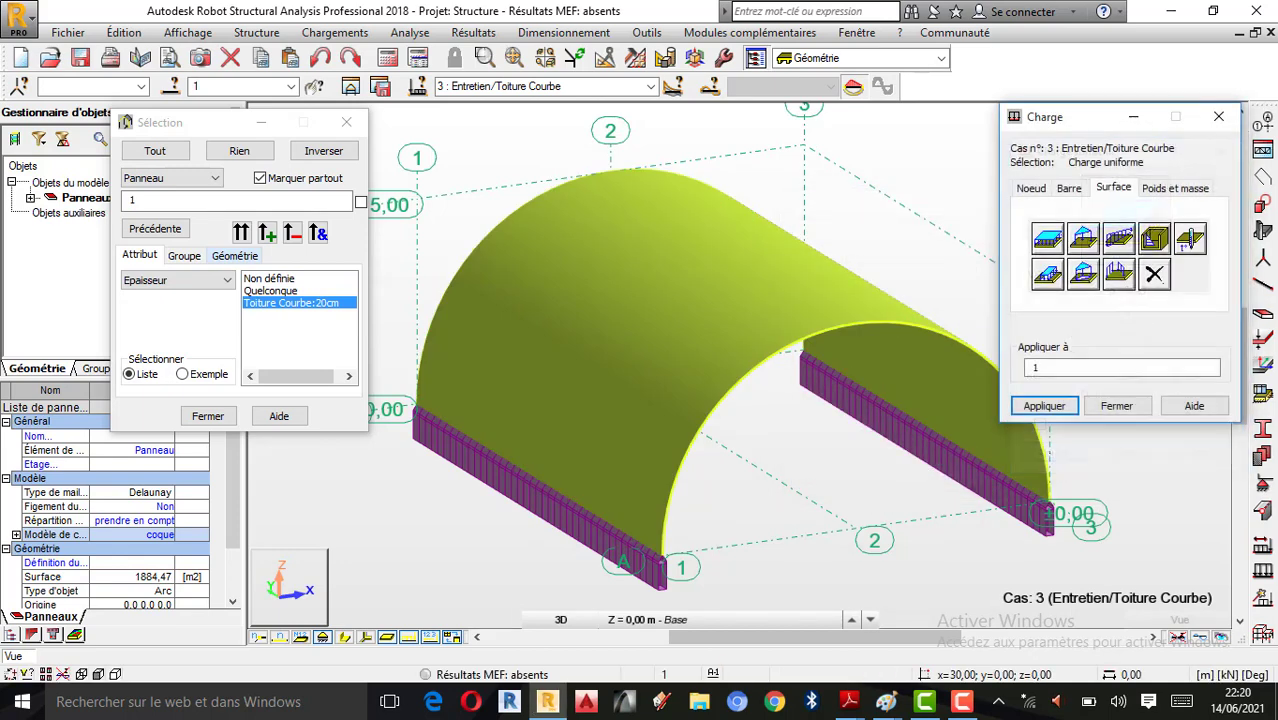
Apply the uniform maintenance load to panel 1, show the load values on the model, and close the load and selection dialogs.
{"action": "left_click", "coordinate": [1043, 405]}
{"action": "left_click", "coordinate": [1116, 405]}
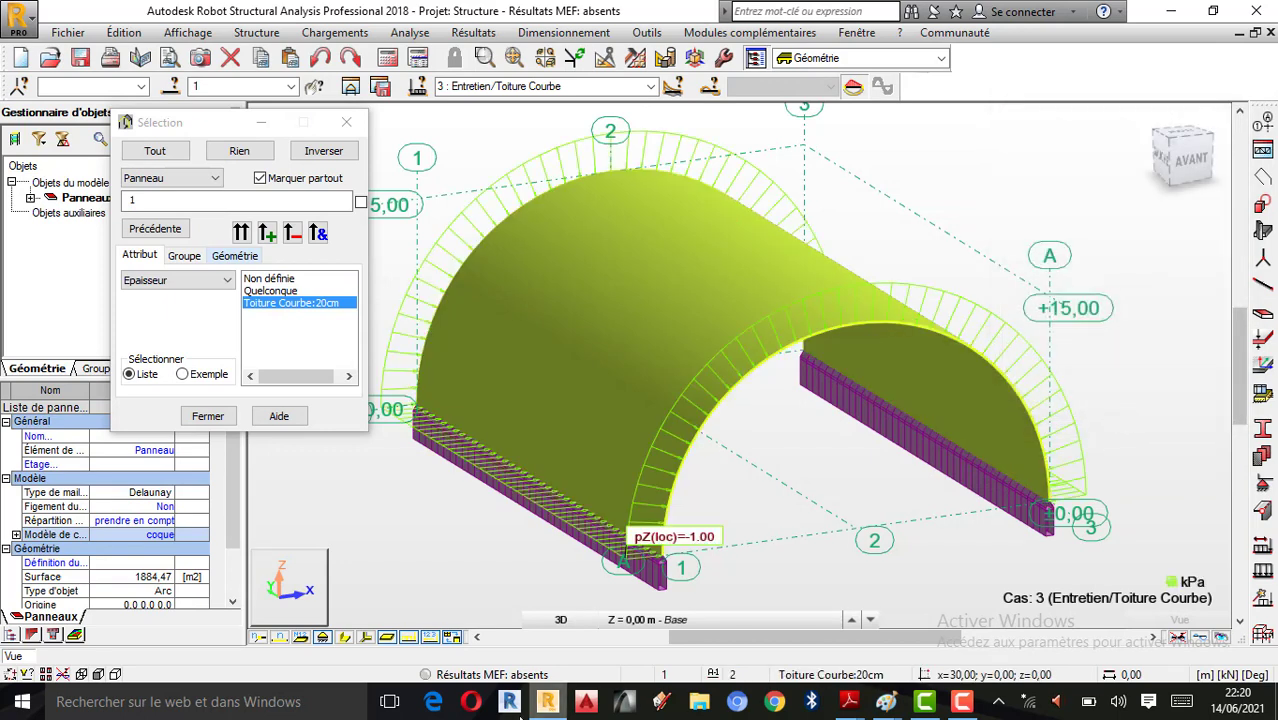
{"action": "left_click", "coordinate": [432, 638]}
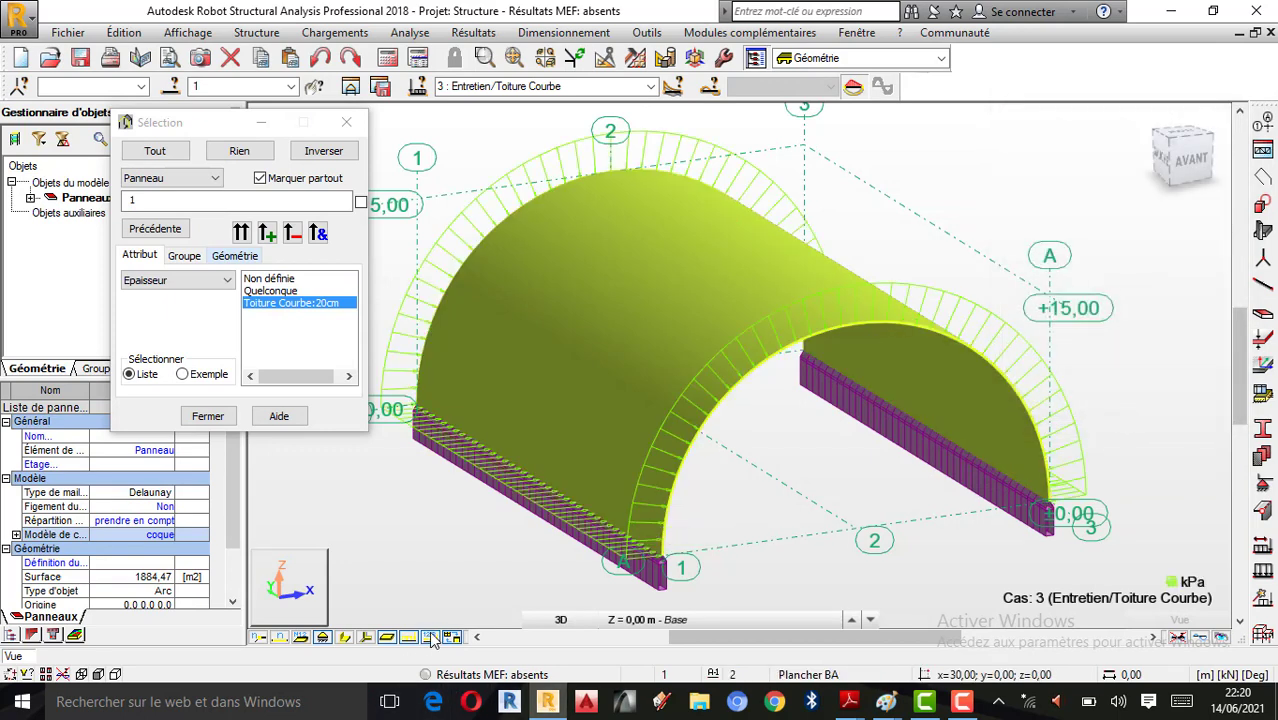
{"action": "left_click", "coordinate": [346, 122]}
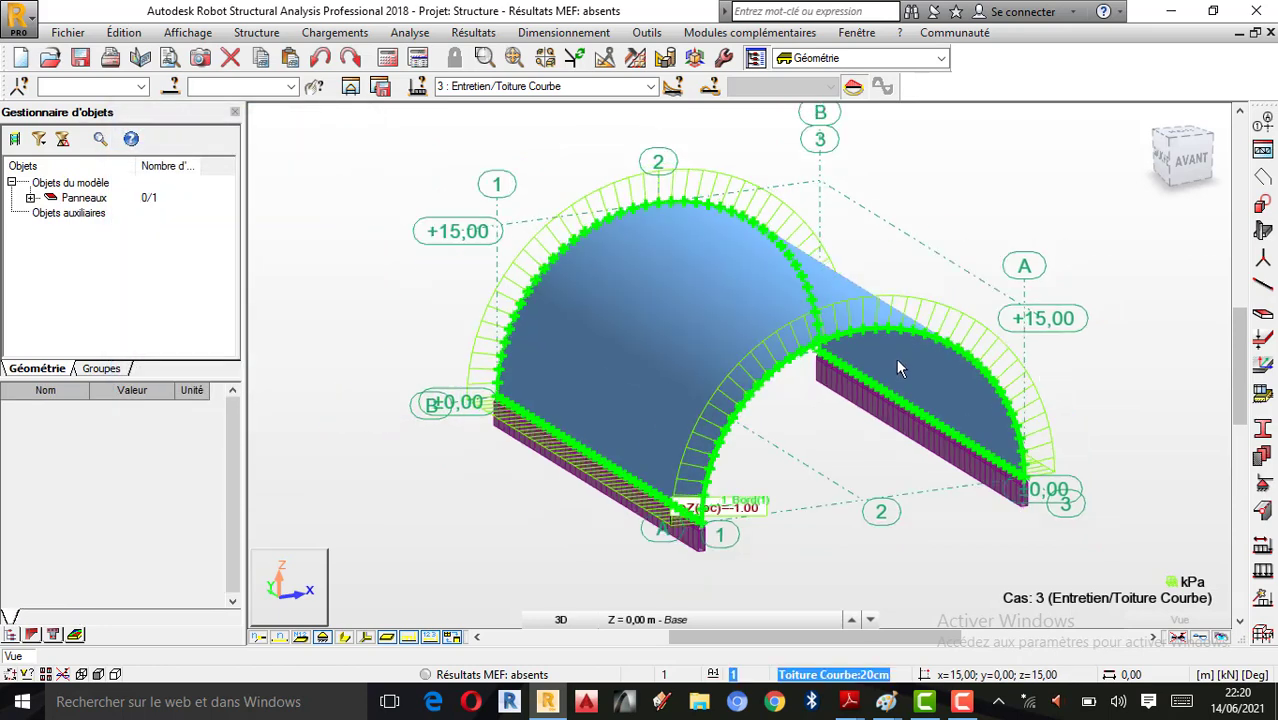
Examine the maintenance load on the curved roof from several angles in 3D.
{"action": "right_click", "coordinate": [911, 171]}
{"action": "left_click", "coordinate": [962, 246]}
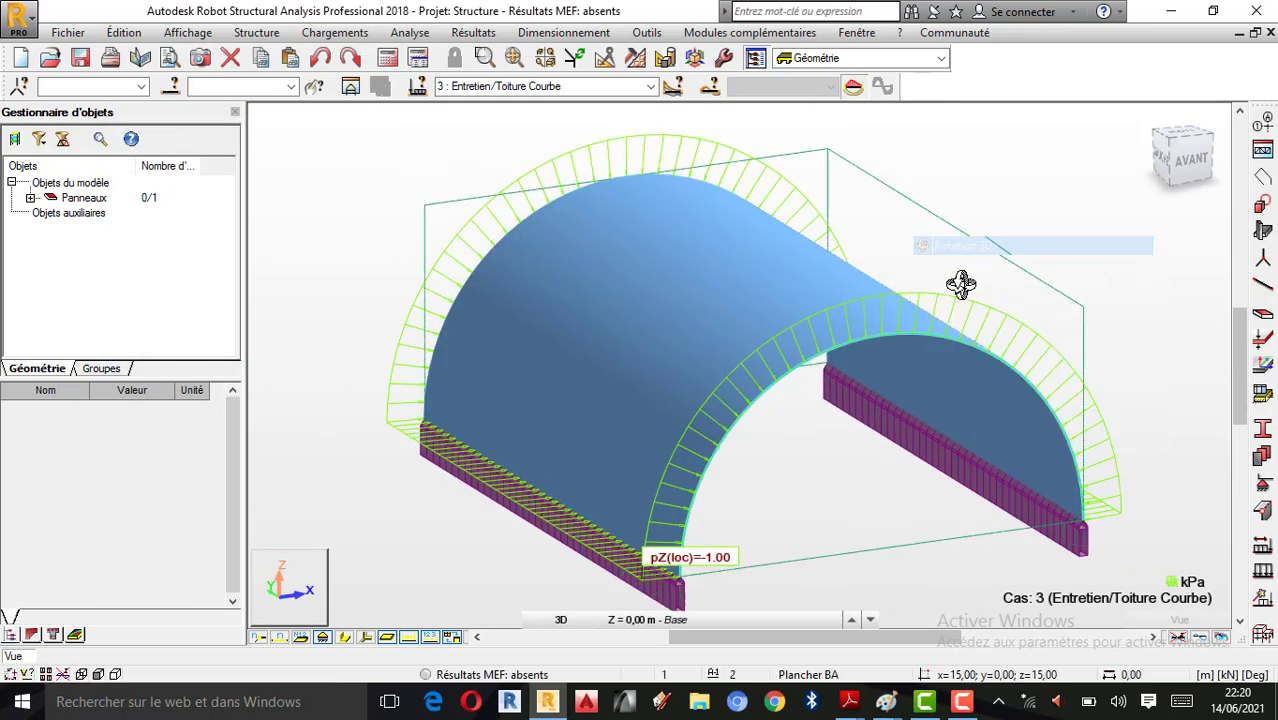
{"action": "left_click_drag", "start_coordinate": [959, 280], "coordinate": [1037, 321]}
{"action": "scroll", "coordinate": [1037, 321], "scroll_direction": "up", "scroll_amount": 3}
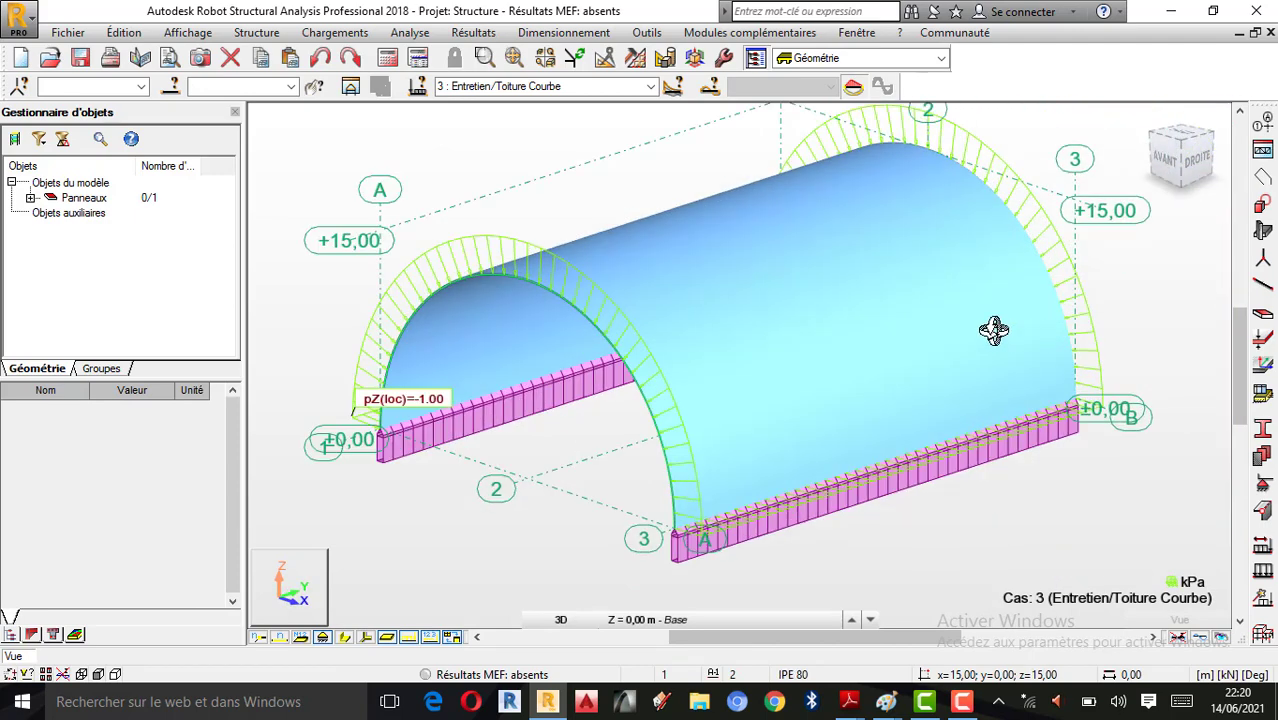
{"action": "scroll", "coordinate": [802, 300], "scroll_direction": "down", "scroll_amount": 1}
{"action": "left_click_drag", "start_coordinate": [753, 232], "coordinate": [1043, 312]}
{"action": "scroll", "coordinate": [1043, 312], "scroll_direction": "down", "scroll_amount": 2}
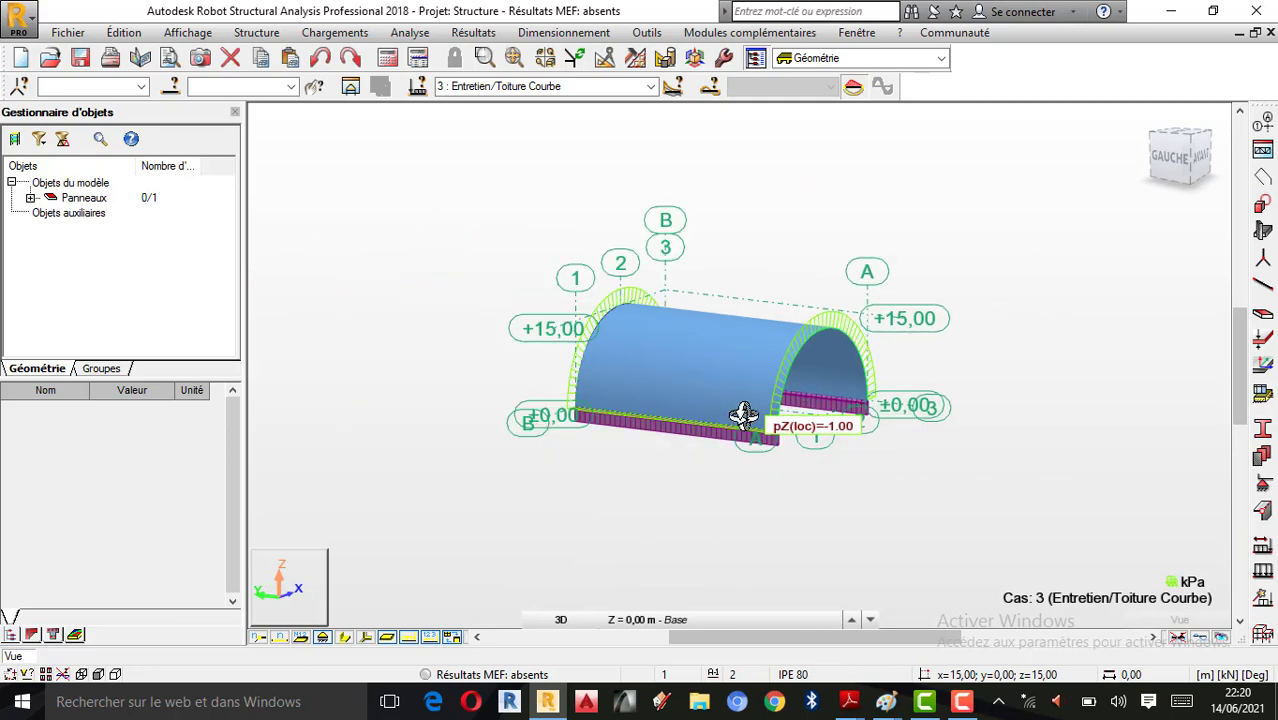
{"action": "left_click_drag", "start_coordinate": [745, 414], "coordinate": [731, 288]}
{"action": "scroll", "coordinate": [800, 398], "scroll_direction": "up", "scroll_amount": 2}
{"action": "scroll", "coordinate": [907, 428], "scroll_direction": "up", "scroll_amount": 1}
{"action": "scroll", "coordinate": [785, 399], "scroll_direction": "down", "scroll_amount": 2}
{"action": "scroll", "coordinate": [731, 288], "scroll_direction": "up", "scroll_amount": 1}
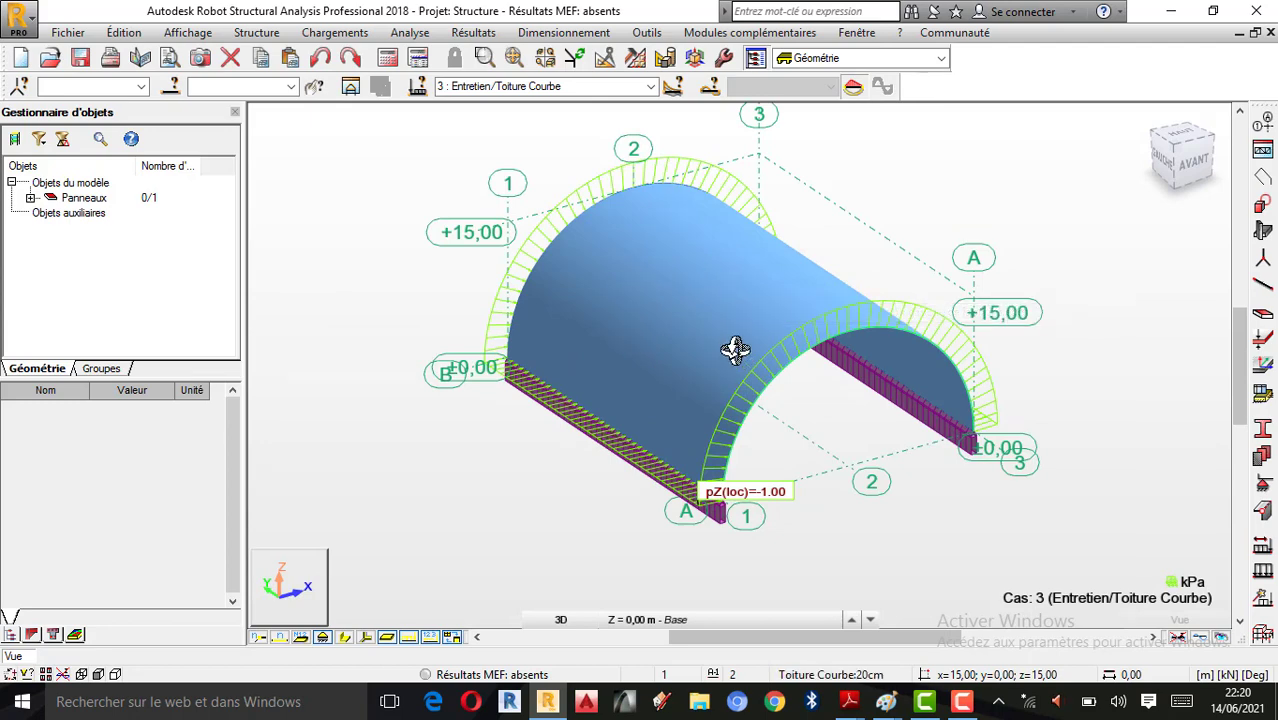
{"action": "scroll", "coordinate": [693, 216], "scroll_direction": "up", "scroll_amount": 1}
{"action": "scroll", "coordinate": [781, 305], "scroll_direction": "down", "scroll_amount": 1}
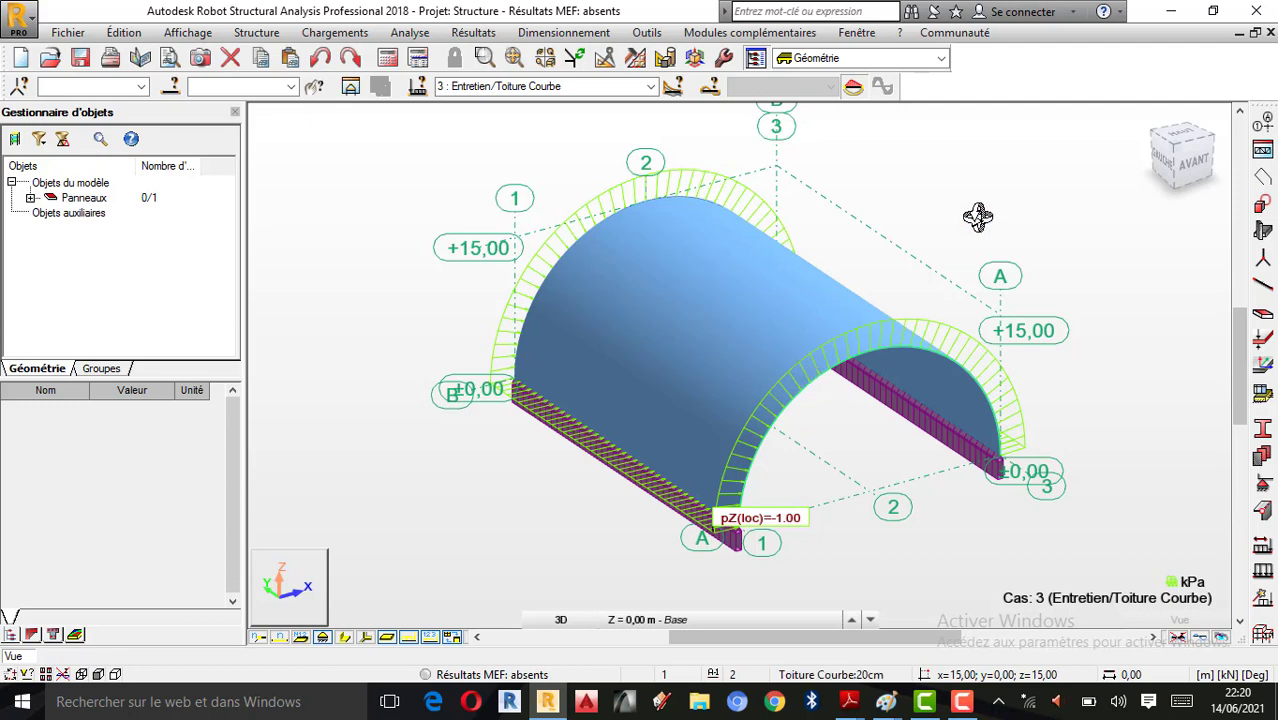
{"action": "right_click", "coordinate": [989, 183]}
{"action": "left_click", "coordinate": [938, 192]}
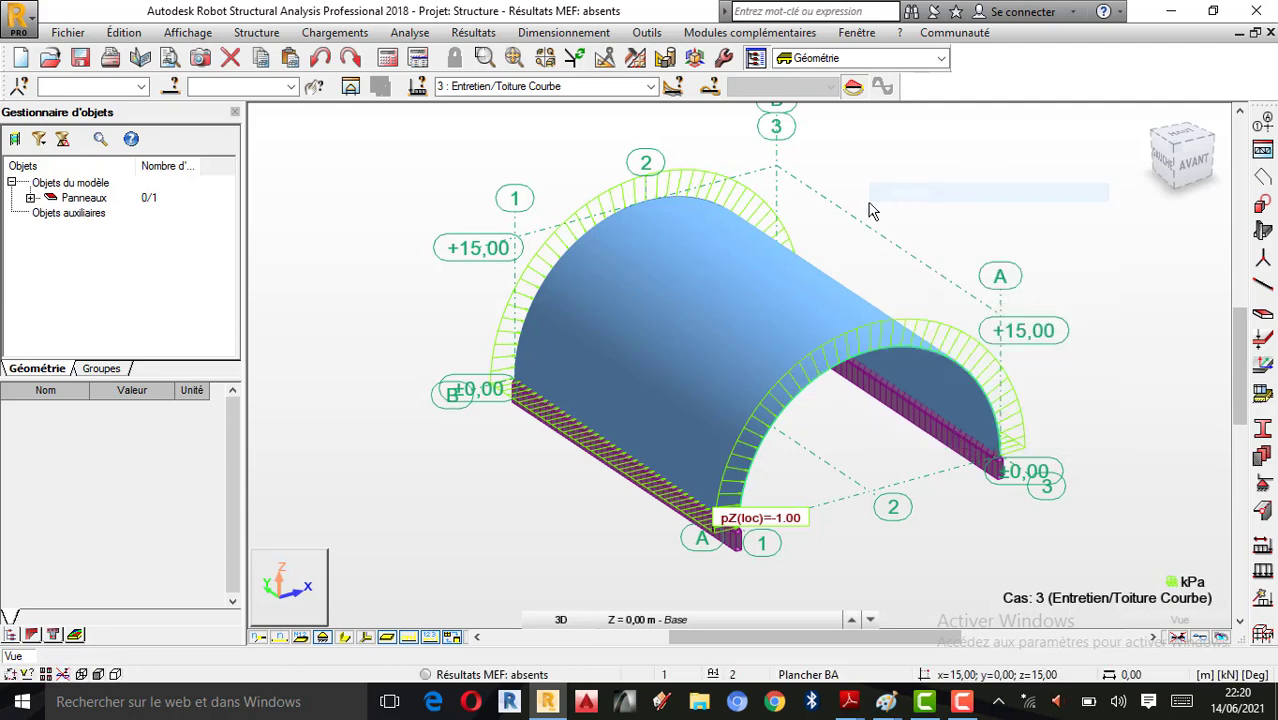
Examine the Vent sur cylindres settings for wind direction, structure category and number of faces against the curved roof, then close them.
{"action": "left_click", "coordinate": [315, 35]}
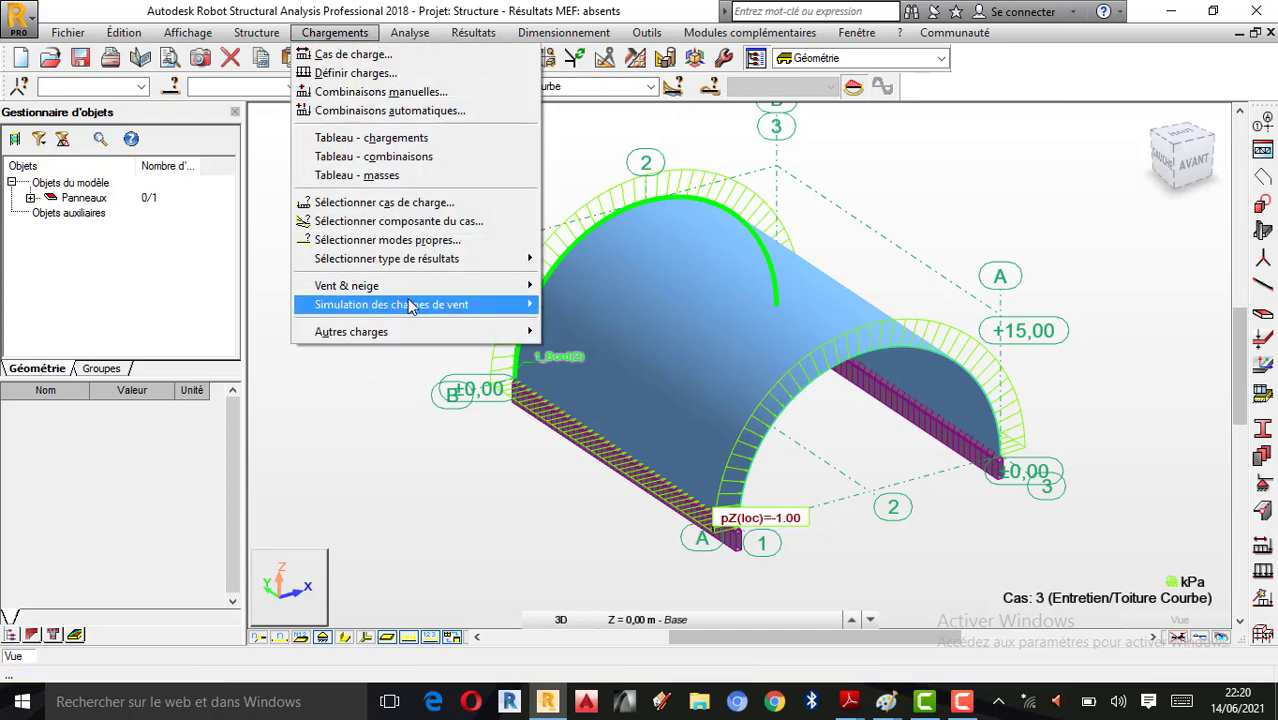
{"action": "mouse_move", "coordinate": [401, 289]}
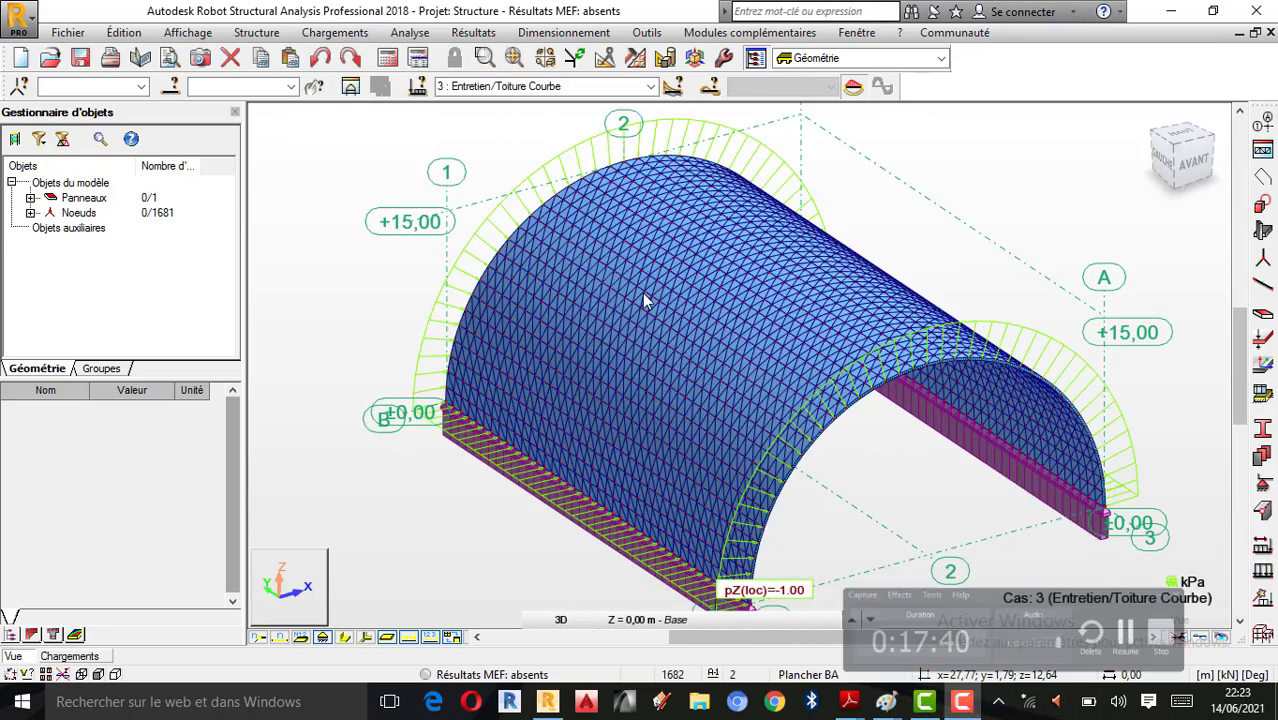
{"action": "left_click", "coordinate": [335, 32]}
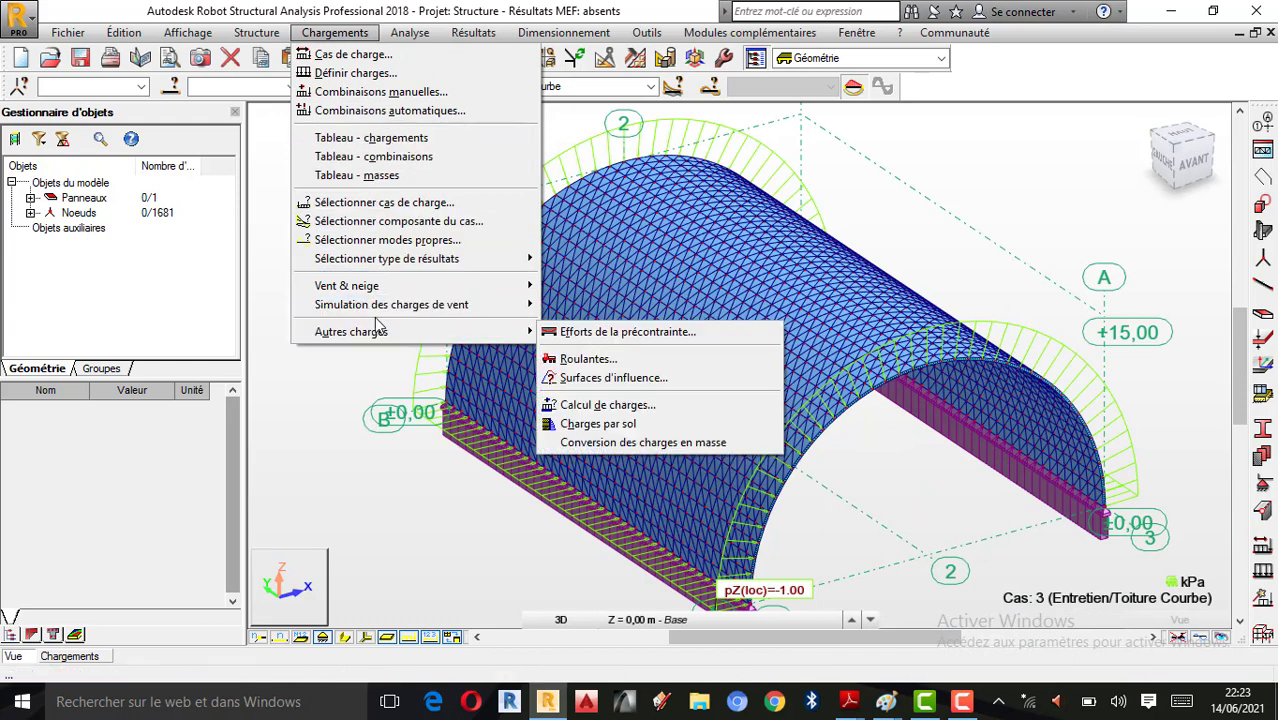
{"action": "mouse_move", "coordinate": [376, 292]}
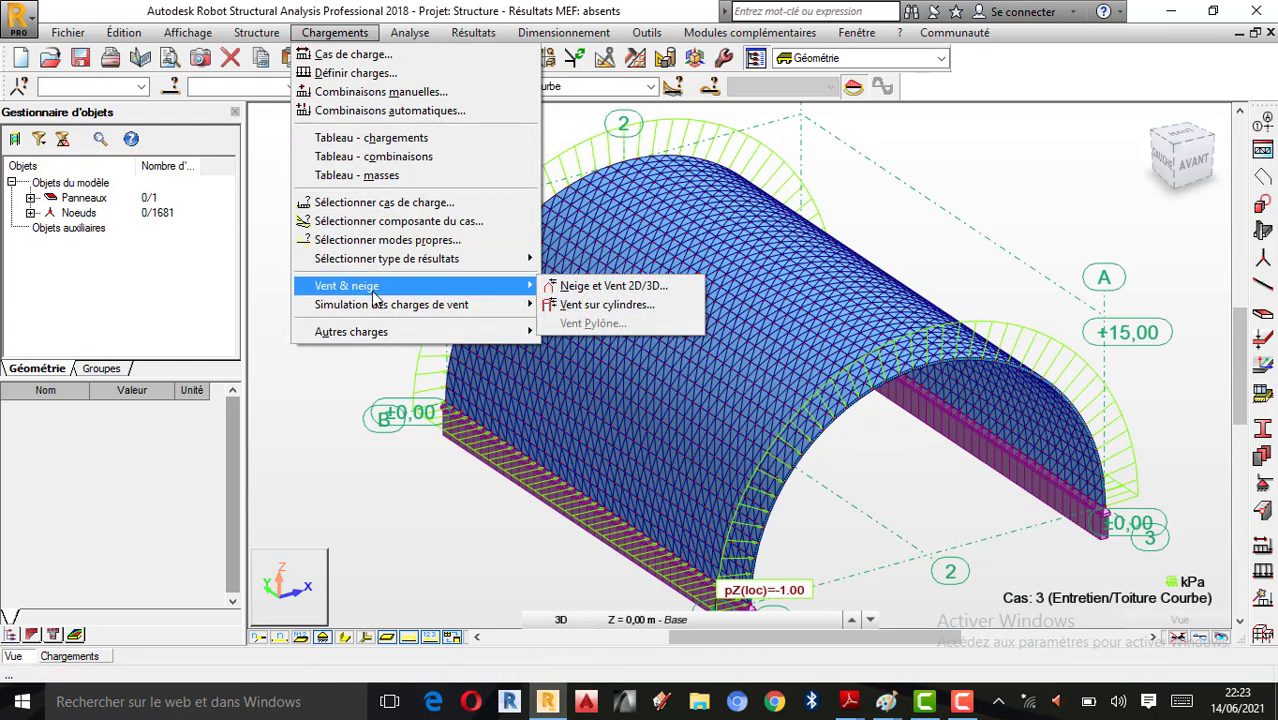
{"action": "left_click", "coordinate": [600, 306]}
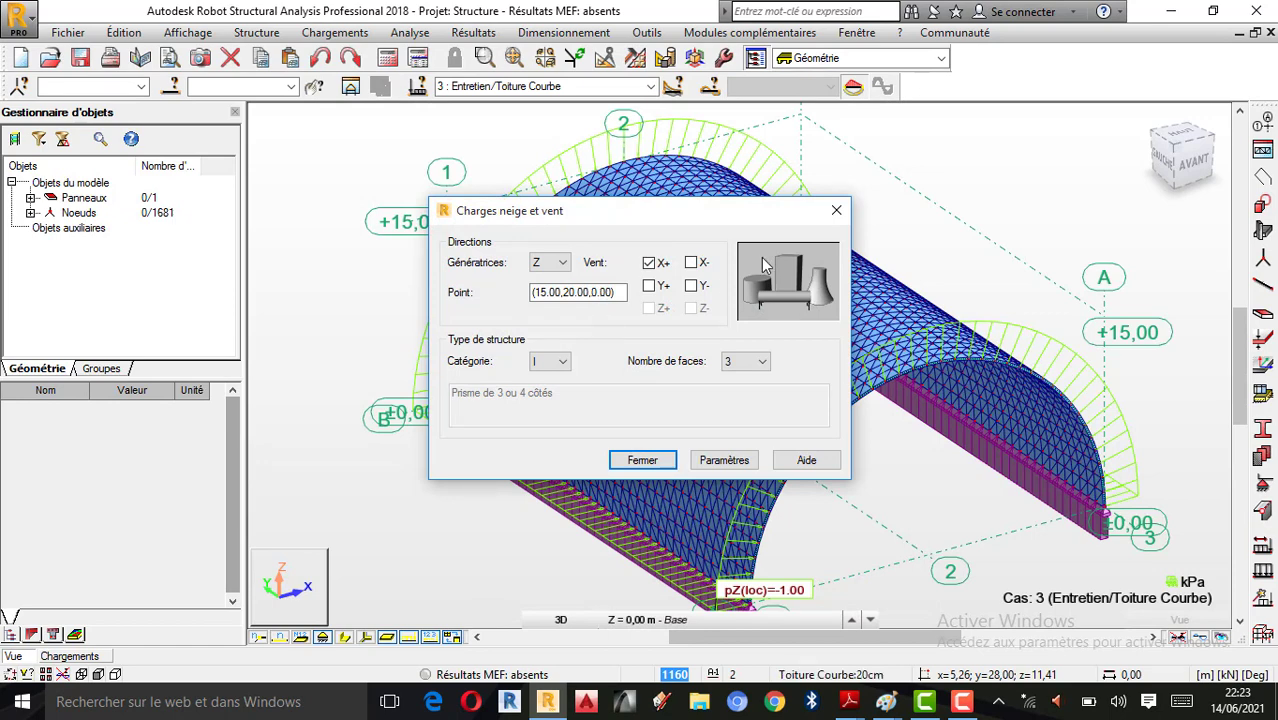
{"action": "left_click_drag", "start_coordinate": [729, 226], "coordinate": [530, 238]}
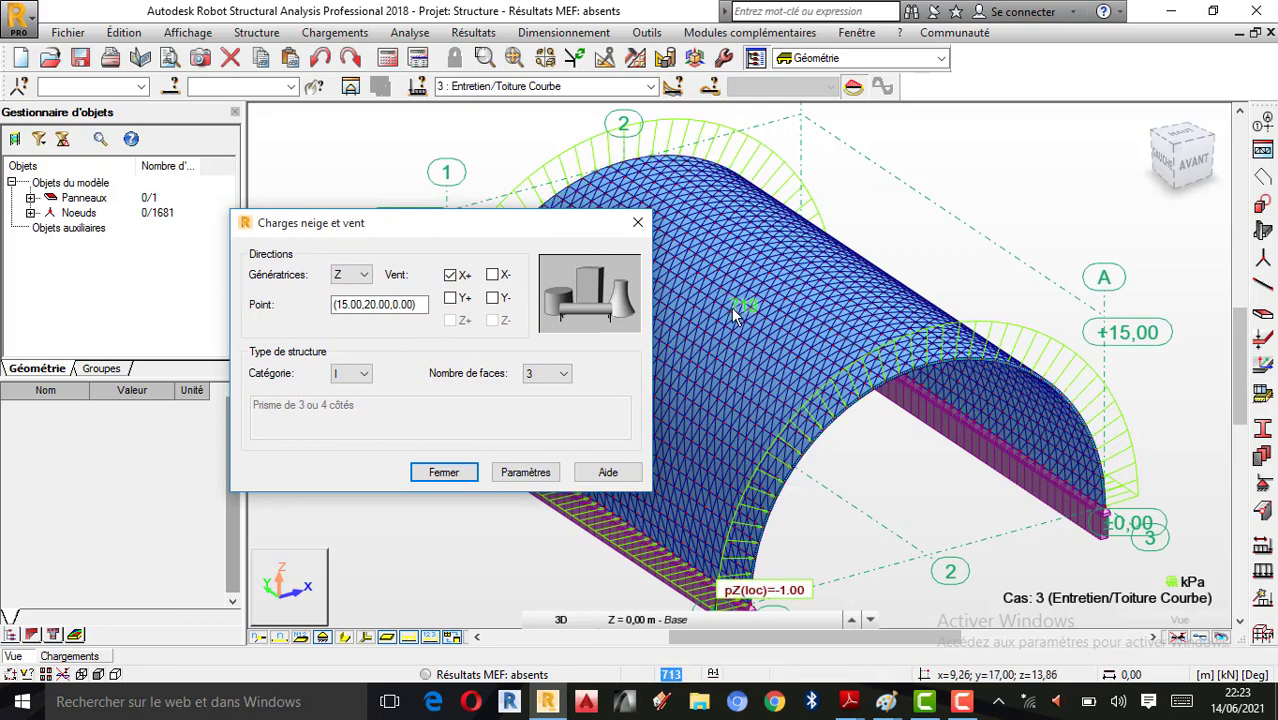
{"action": "scroll", "coordinate": [751, 328], "scroll_direction": "up", "scroll_amount": 1}
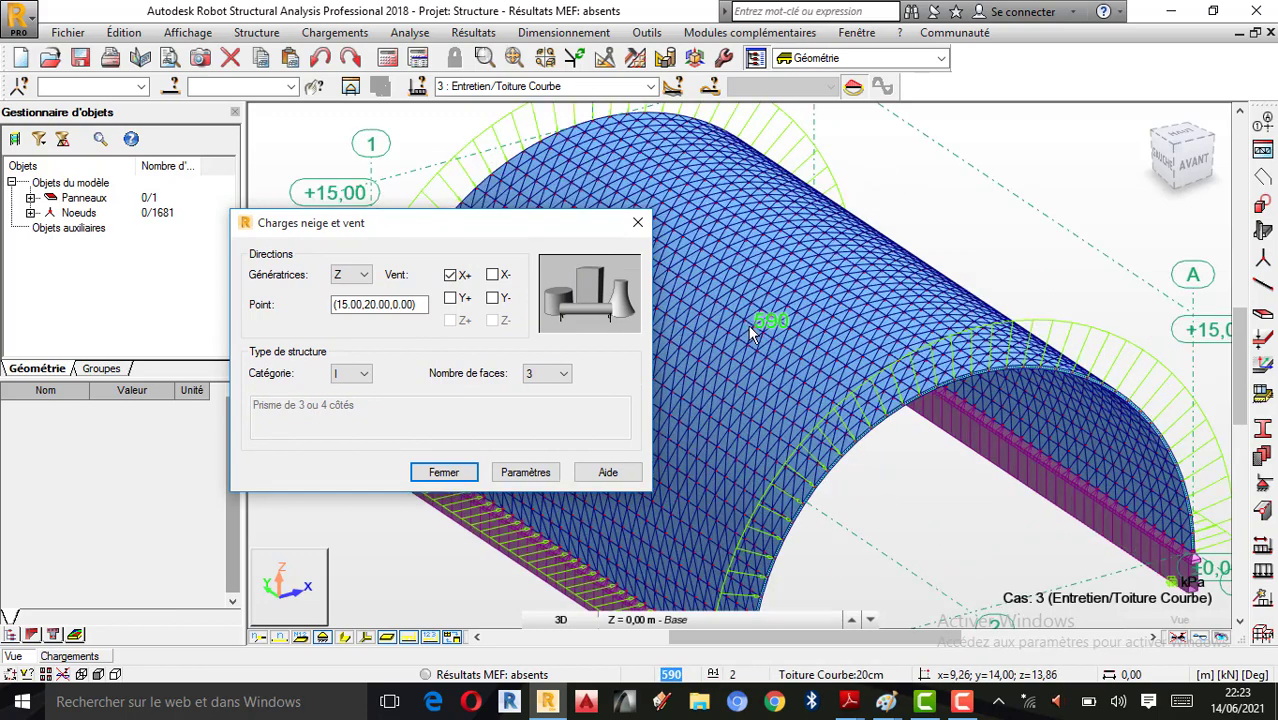
{"action": "scroll", "coordinate": [752, 330], "scroll_direction": "down", "scroll_amount": 1}
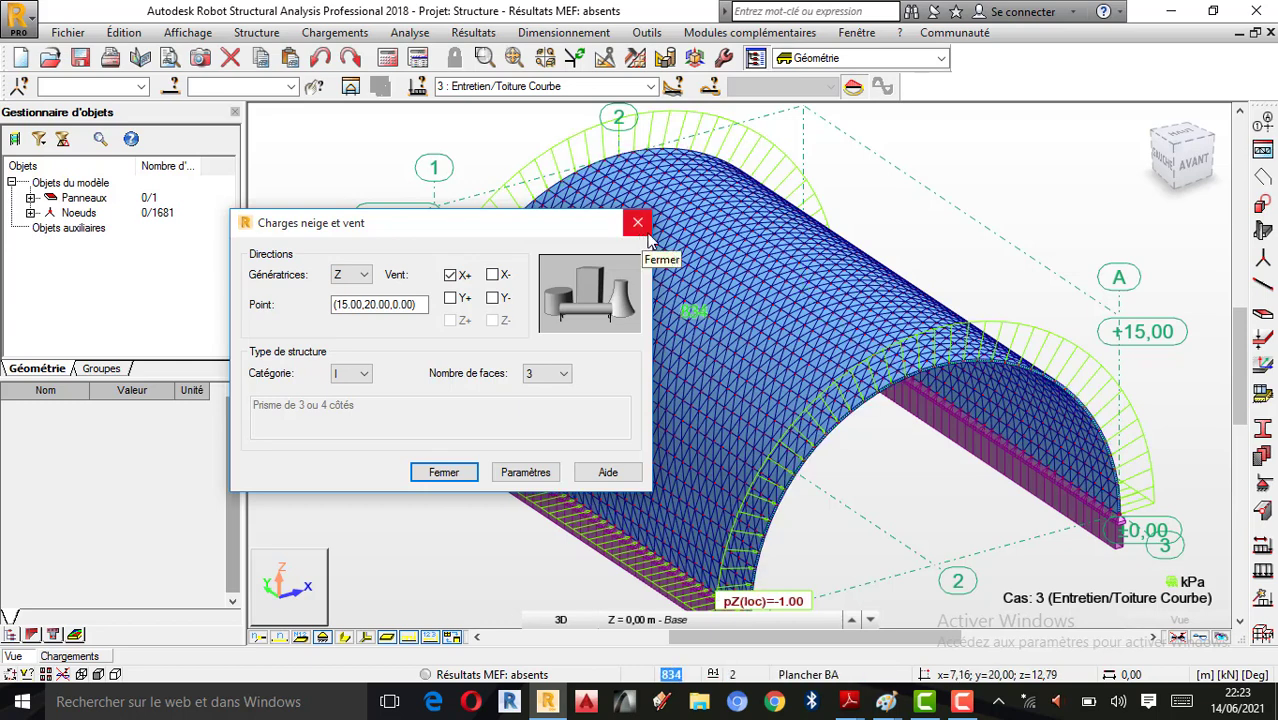
{"action": "left_click", "coordinate": [460, 478]}
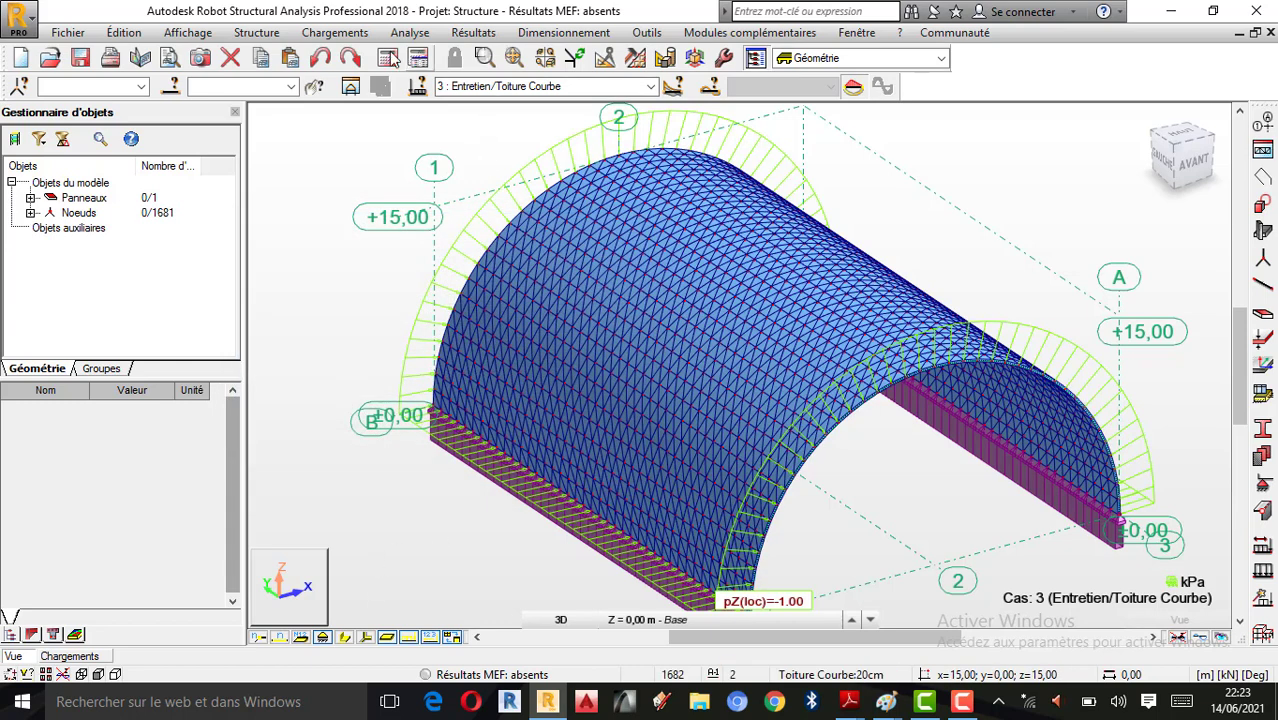
Open the wind load generation by simulation and set the wind speed to 28 m/s.
{"action": "left_click", "coordinate": [340, 33]}
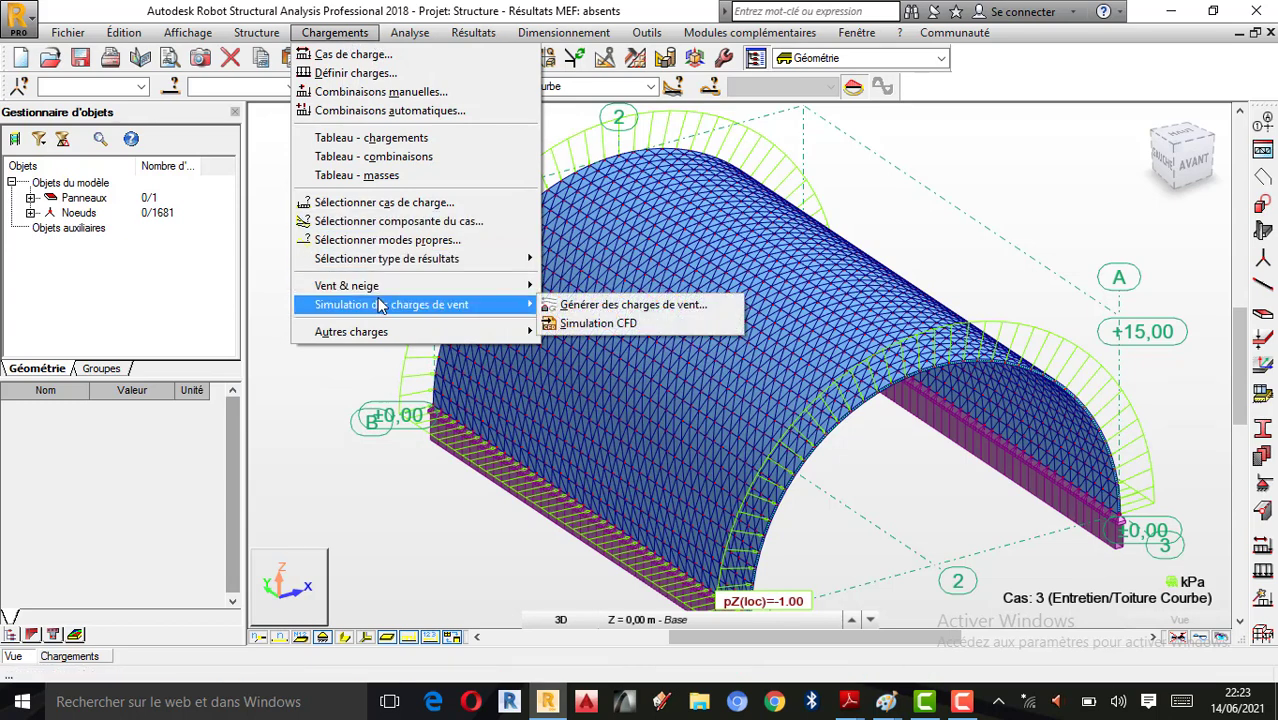
{"action": "left_click", "coordinate": [616, 310]}
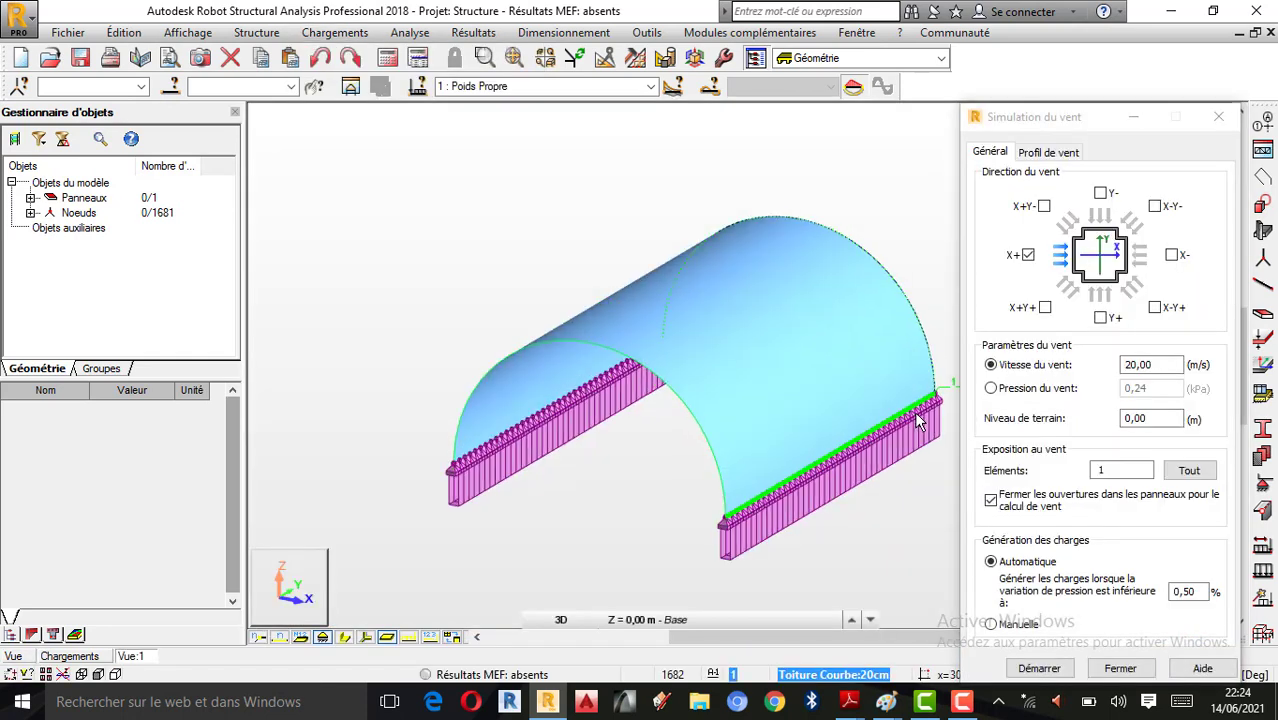
{"action": "scroll", "coordinate": [686, 280], "scroll_direction": "down", "scroll_amount": 1}
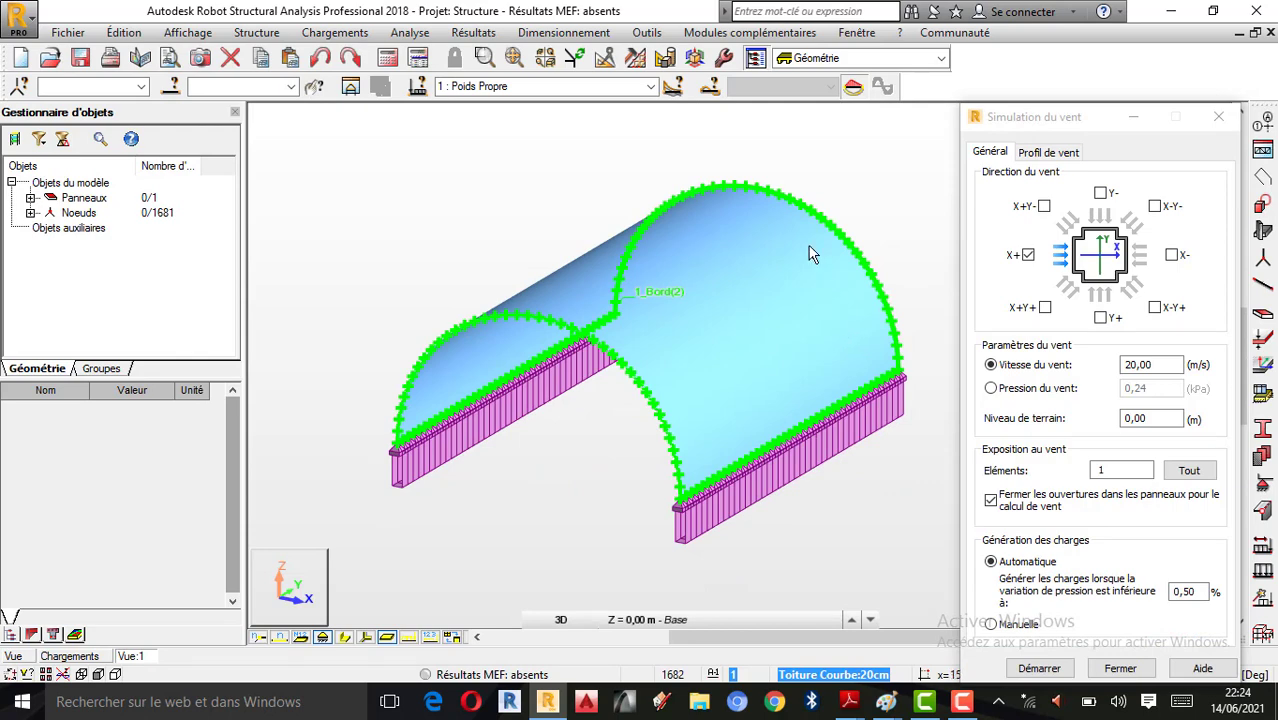
{"action": "scroll", "coordinate": [809, 246], "scroll_direction": "up", "scroll_amount": 1}
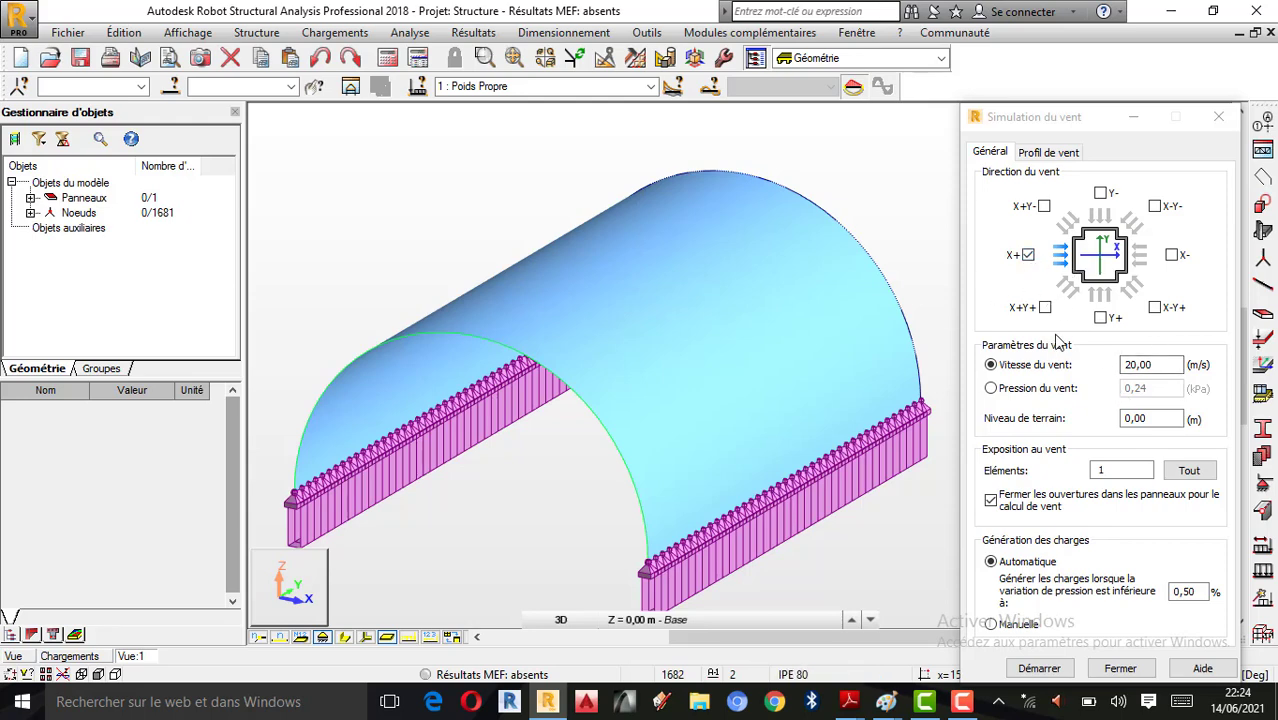
{"action": "double_click", "coordinate": [1150, 364]}
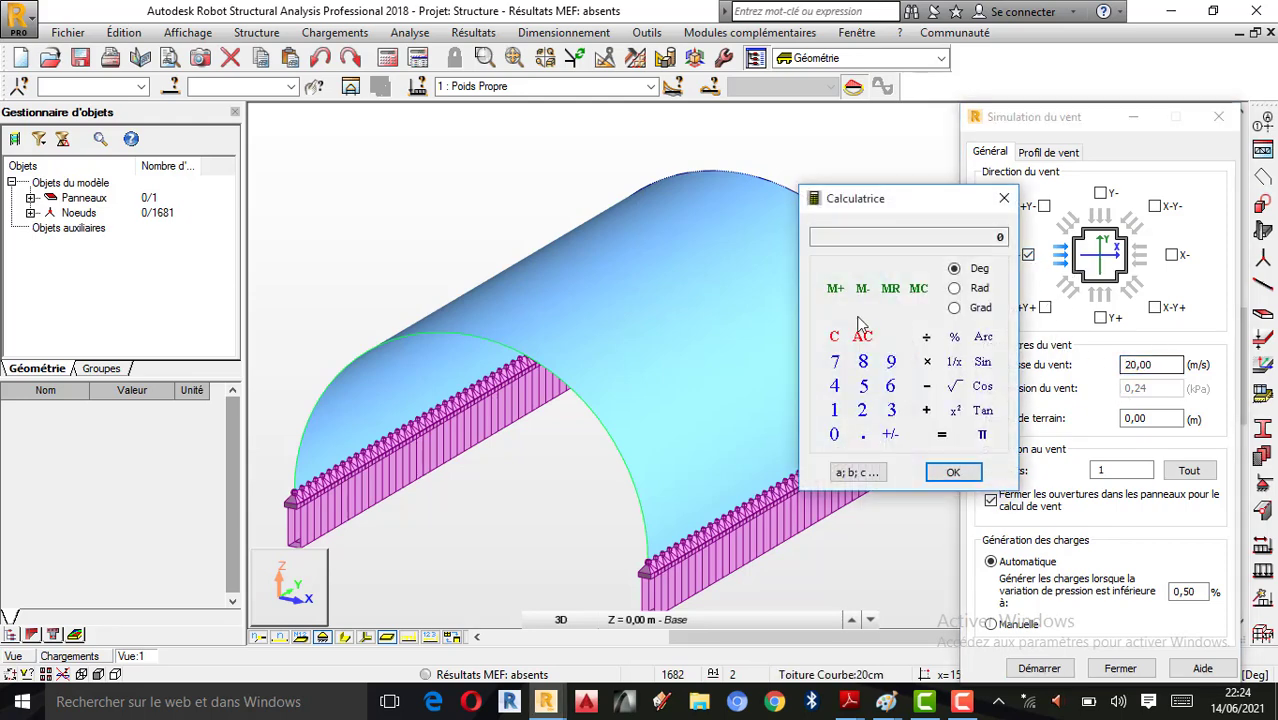
{"action": "left_click", "coordinate": [862, 410]}
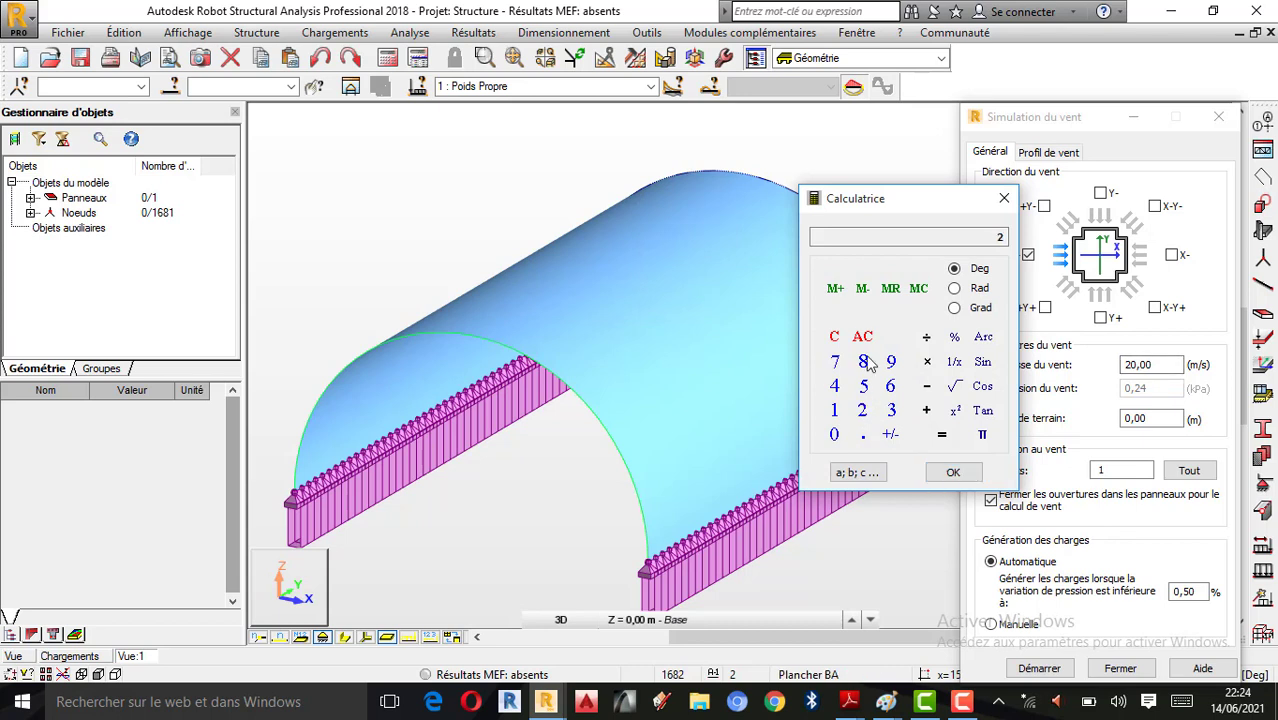
{"action": "left_click", "coordinate": [960, 472]}
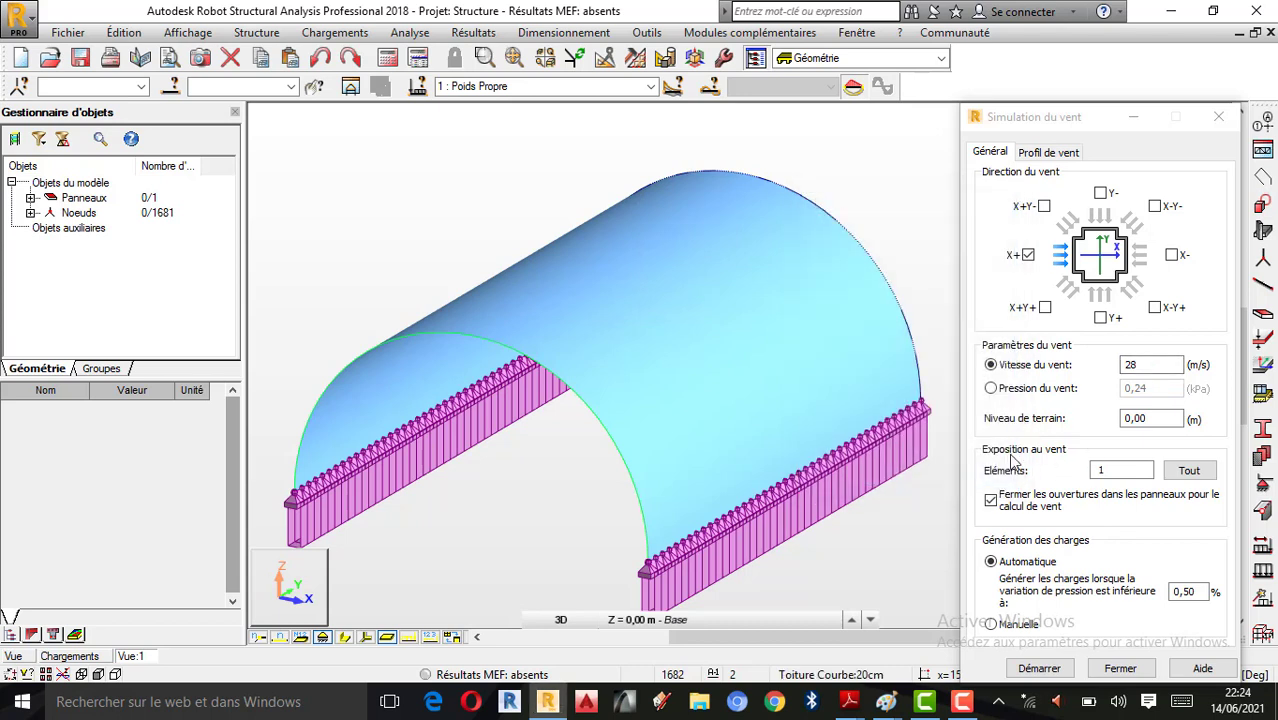
Simulate wind on roof panel 1 in the X+Y+ direction only, without closing the panel openings, using automatic load generation.
{"action": "left_click", "coordinate": [684, 352]}
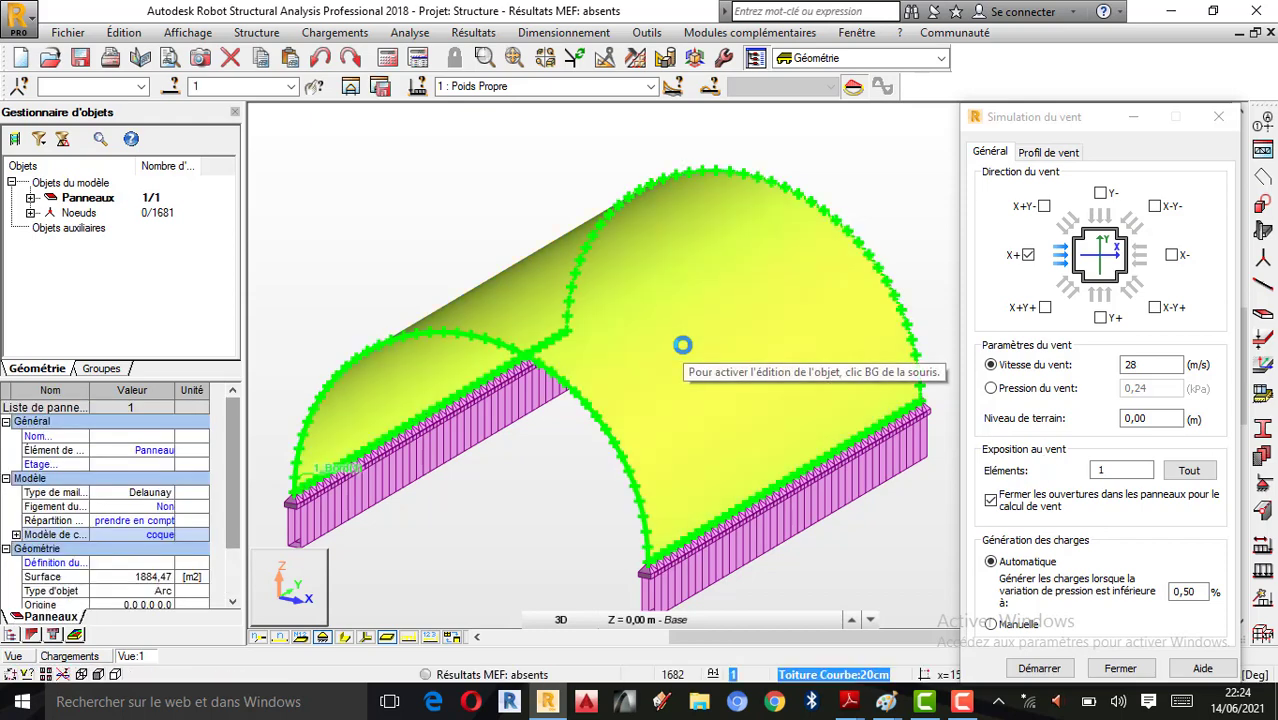
{"action": "left_click", "coordinate": [207, 86]}
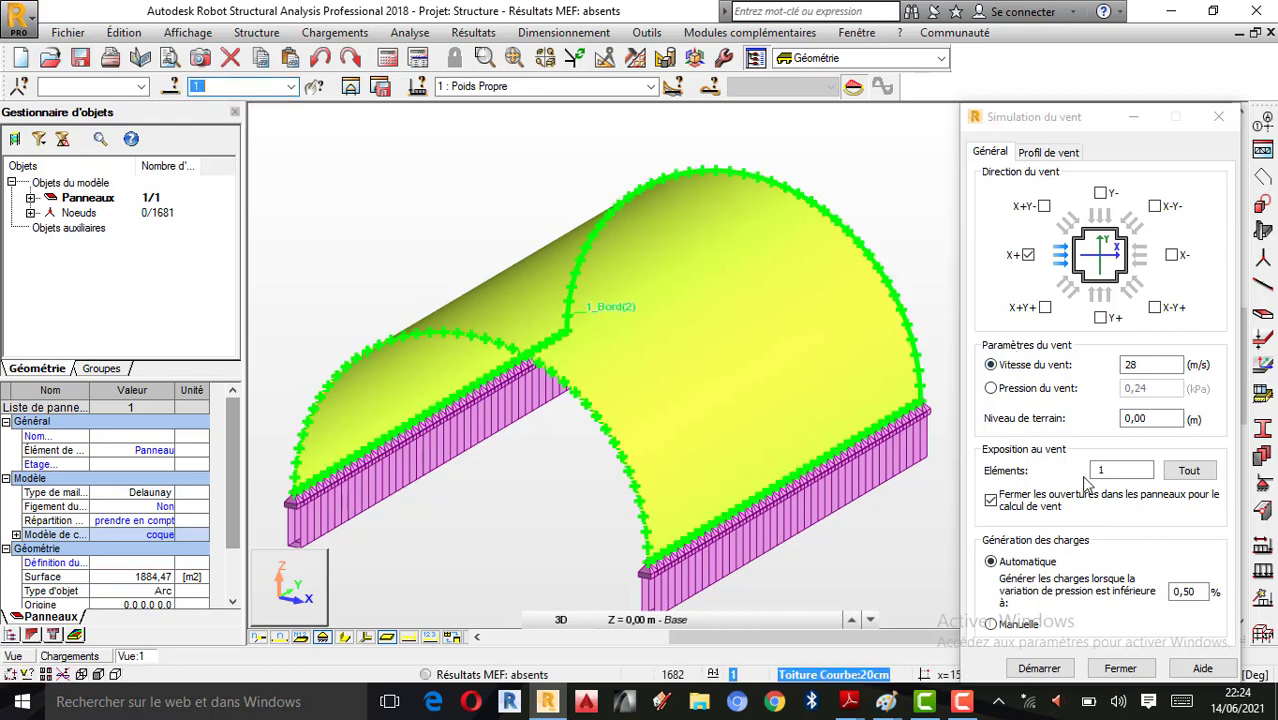
{"action": "left_click", "coordinate": [1028, 256]}
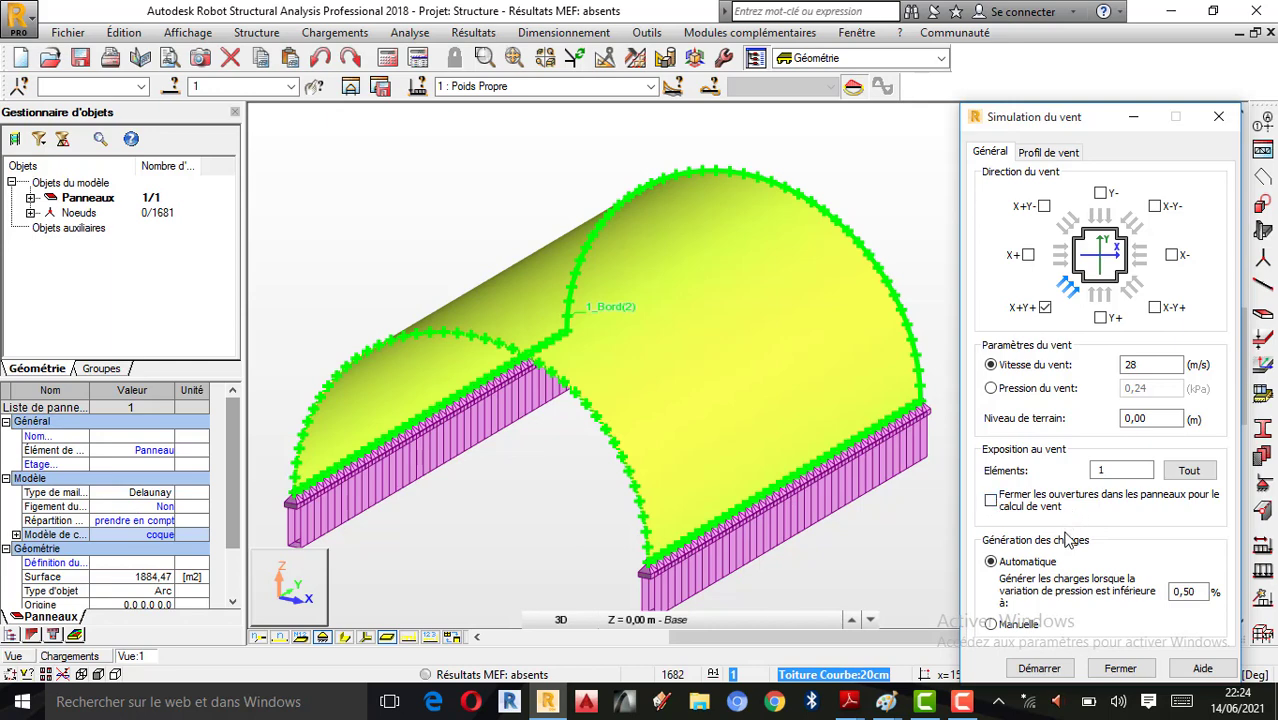
{"action": "left_click", "coordinate": [1039, 668]}
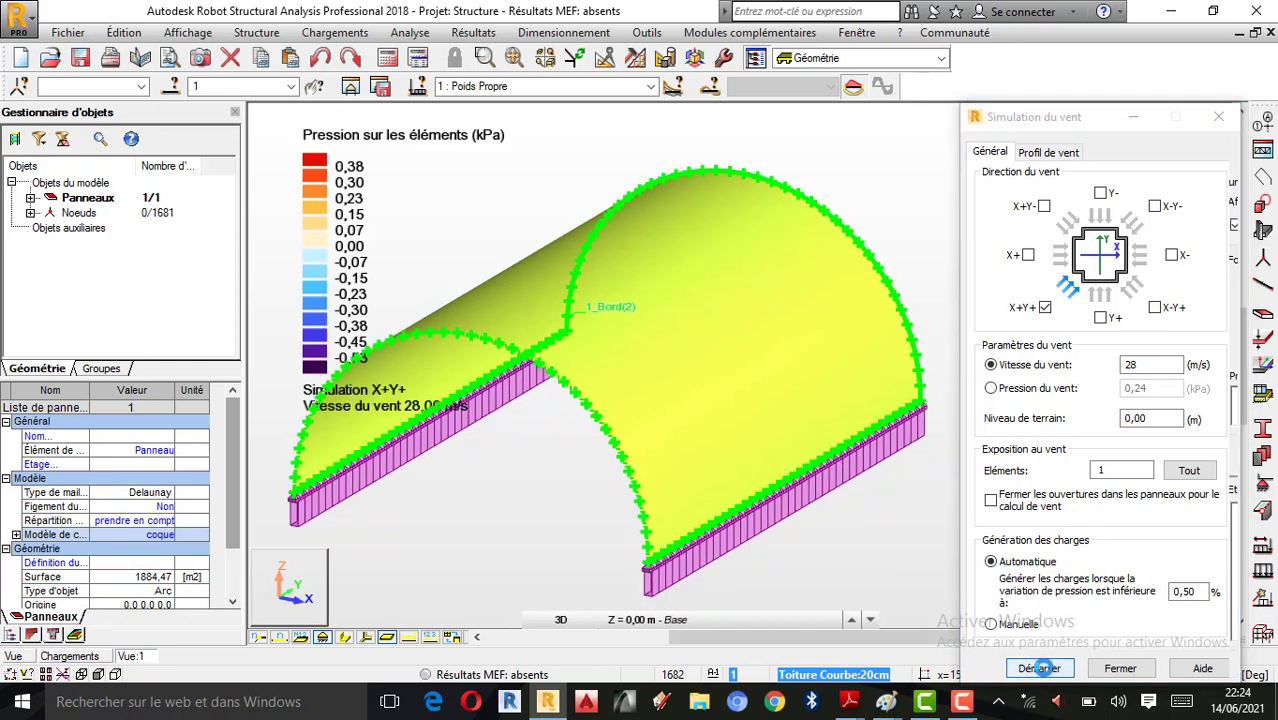
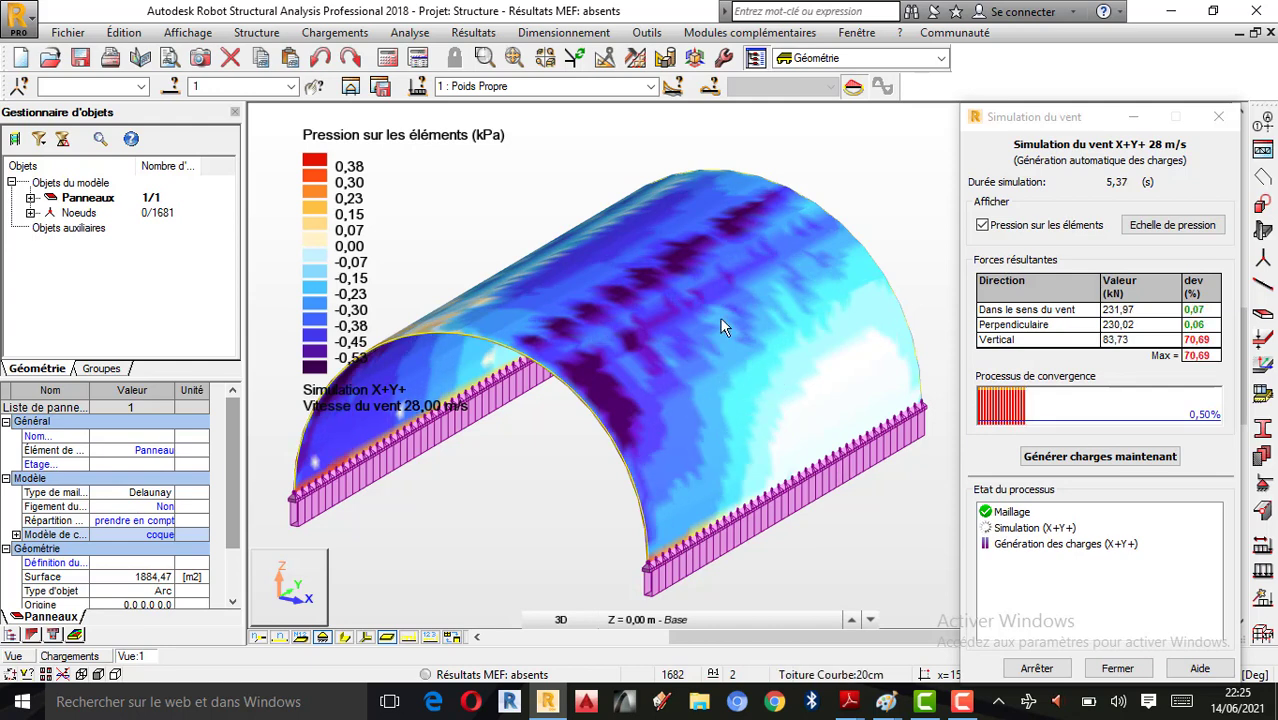
Examine the wind pressure map on the curved roof in 3D from the side facing the wind arrow.
{"action": "right_click", "coordinate": [404, 213]}
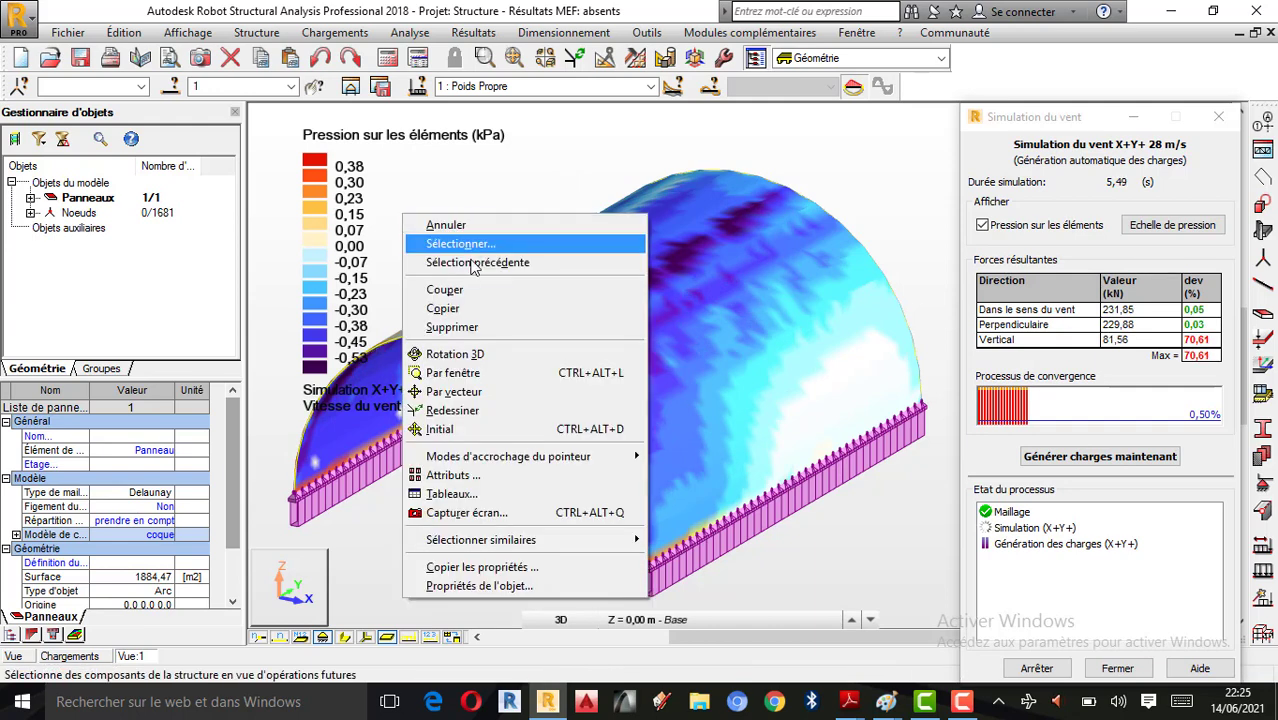
{"action": "left_click", "coordinate": [466, 354]}
{"action": "left_click_drag", "start_coordinate": [584, 376], "coordinate": [706, 470]}
{"action": "scroll", "coordinate": [706, 470], "scroll_direction": "up", "scroll_amount": 3}
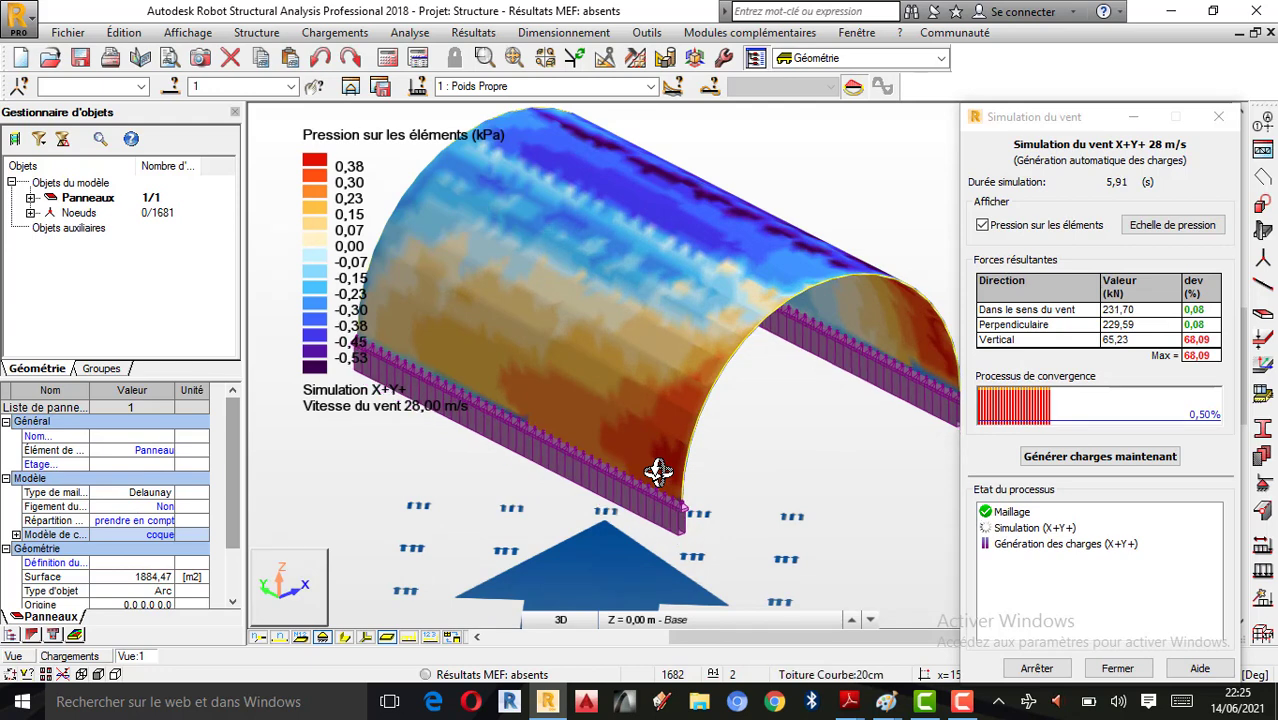
{"action": "scroll", "coordinate": [708, 461], "scroll_direction": "down", "scroll_amount": 1}
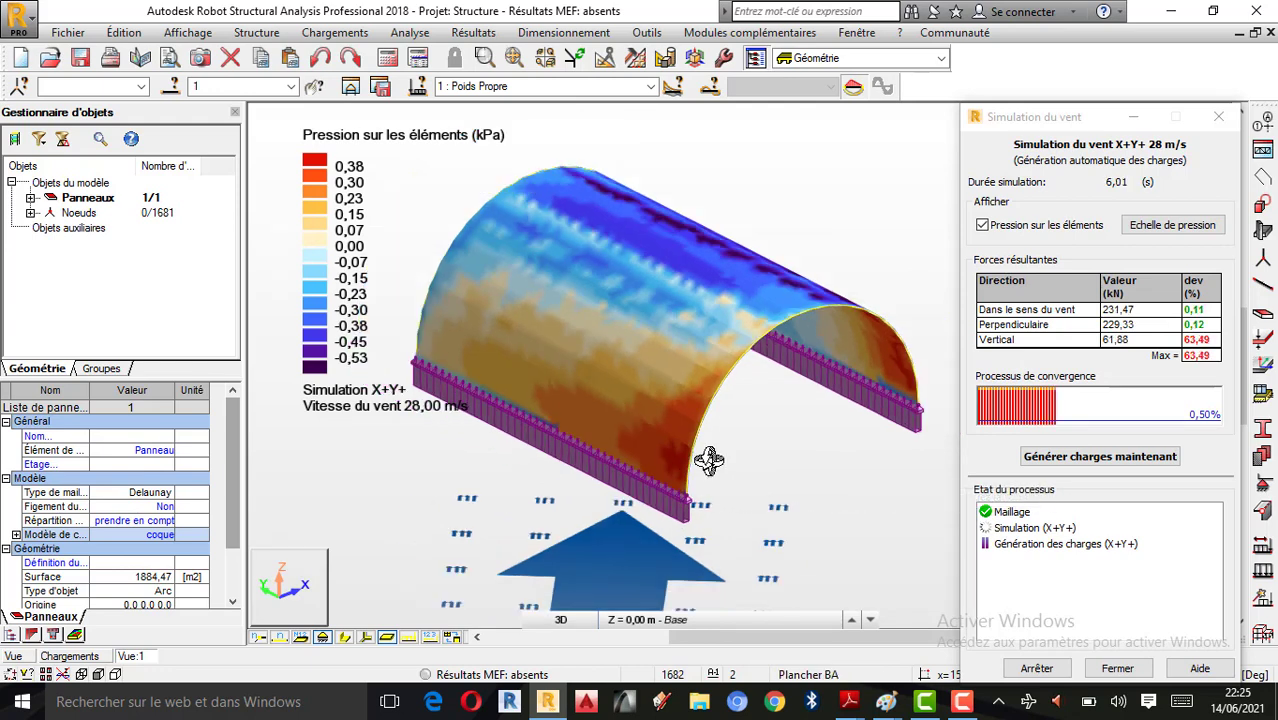
{"action": "scroll", "coordinate": [742, 466], "scroll_direction": "down", "scroll_amount": 1}
{"action": "scroll", "coordinate": [750, 320], "scroll_direction": "down", "scroll_amount": 1}
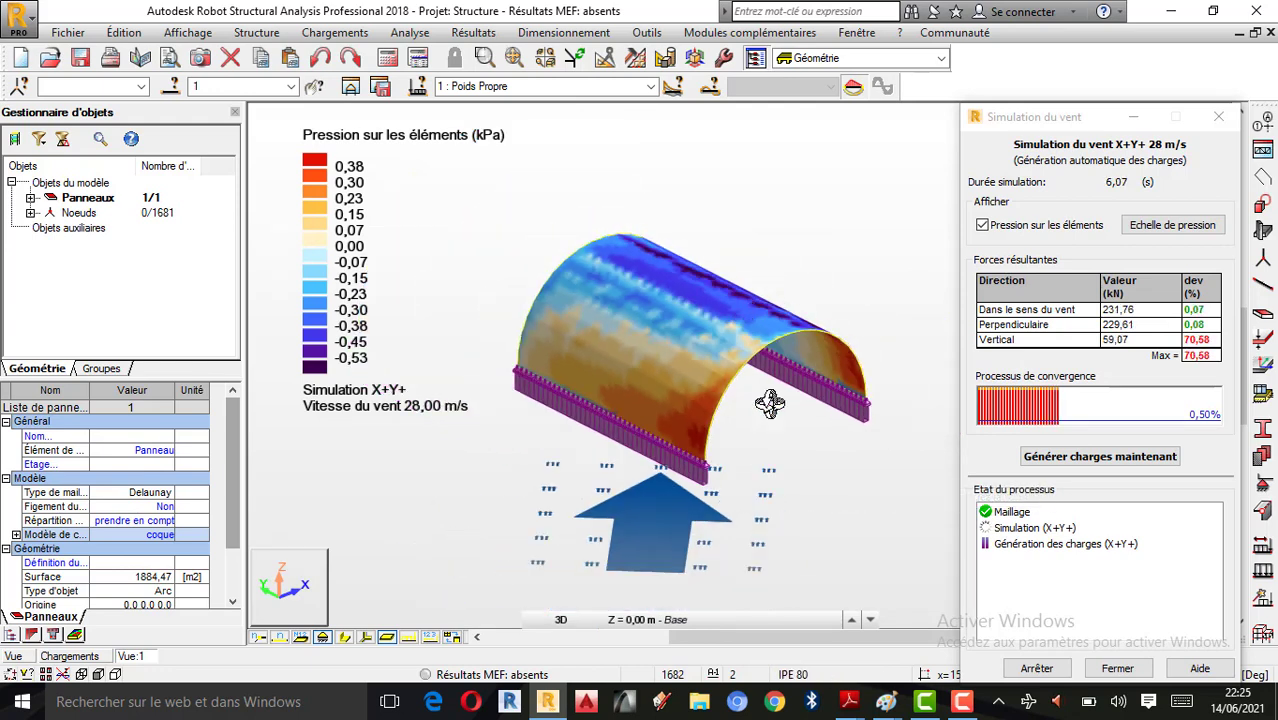
{"action": "scroll", "coordinate": [758, 467], "scroll_direction": "up", "scroll_amount": 1}
{"action": "mouse_move", "coordinate": [776, 457]}
{"action": "left_mouse_down"}
{"action": "mouse_move", "coordinate": [744, 462]}
{"action": "mouse_move", "coordinate": [770, 457]}
{"action": "left_mouse_up"}
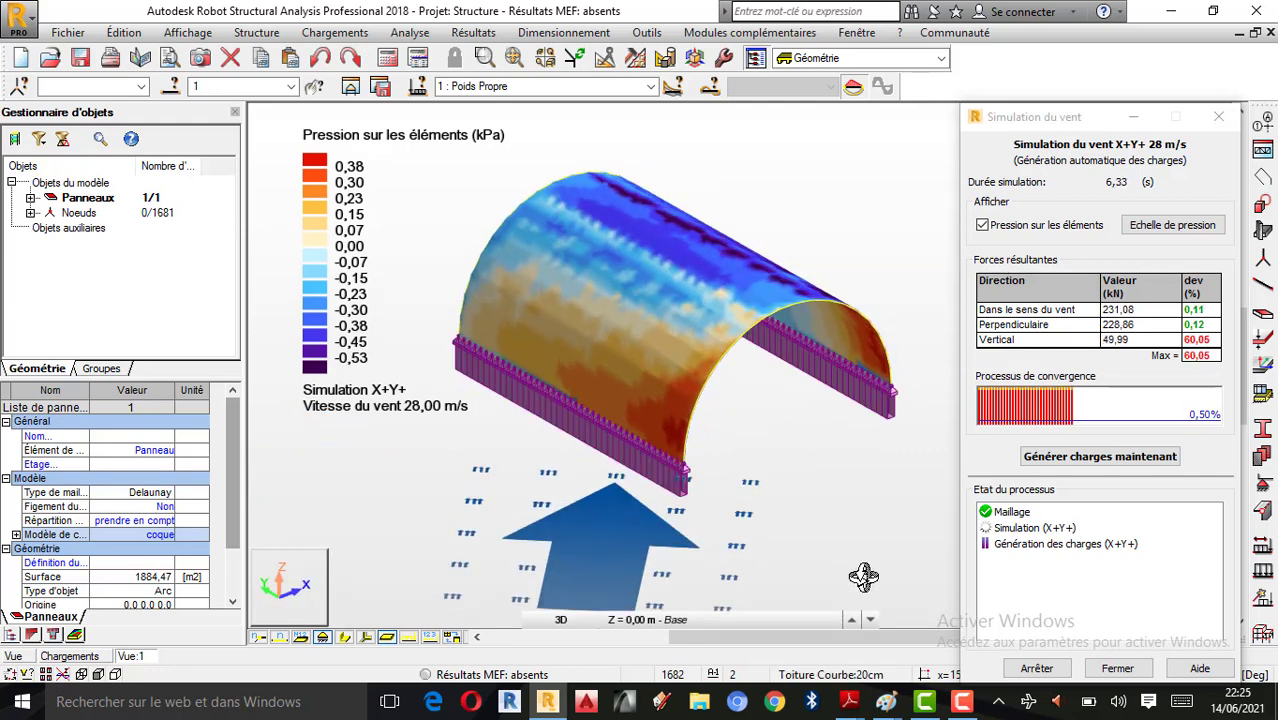
{"action": "left_click", "coordinate": [962, 701]}
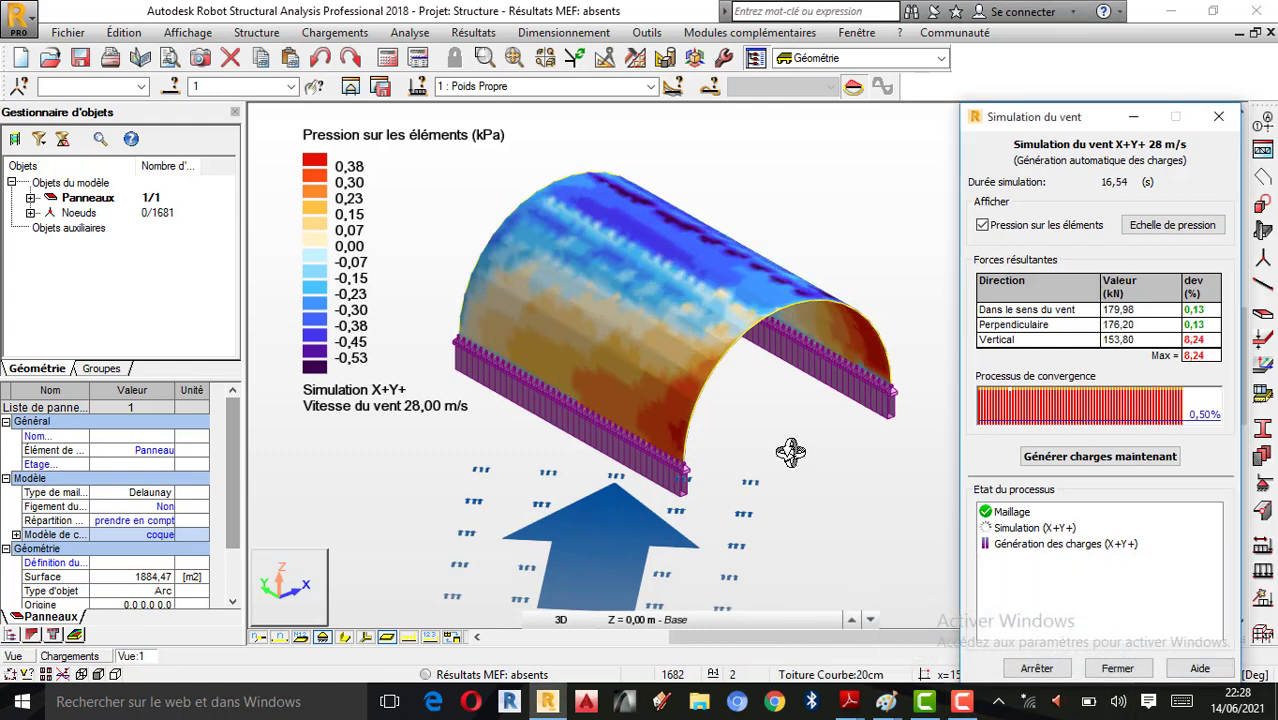
Inspect the wind pressure near the base support and the windward corner of the roof up close.
{"action": "left_click_drag", "start_coordinate": [750, 455], "coordinate": [699, 448]}
{"action": "scroll", "coordinate": [699, 448], "scroll_direction": "up", "scroll_amount": 3}
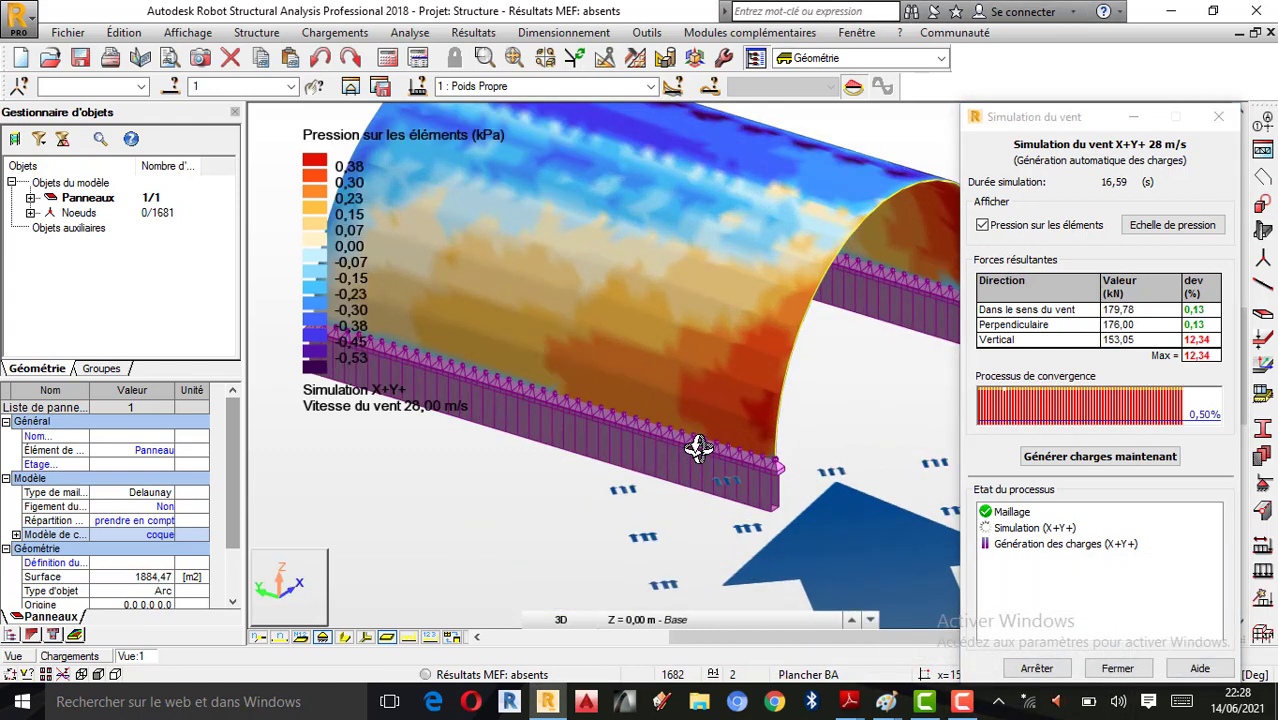
{"action": "scroll", "coordinate": [760, 445], "scroll_direction": "up", "scroll_amount": 2}
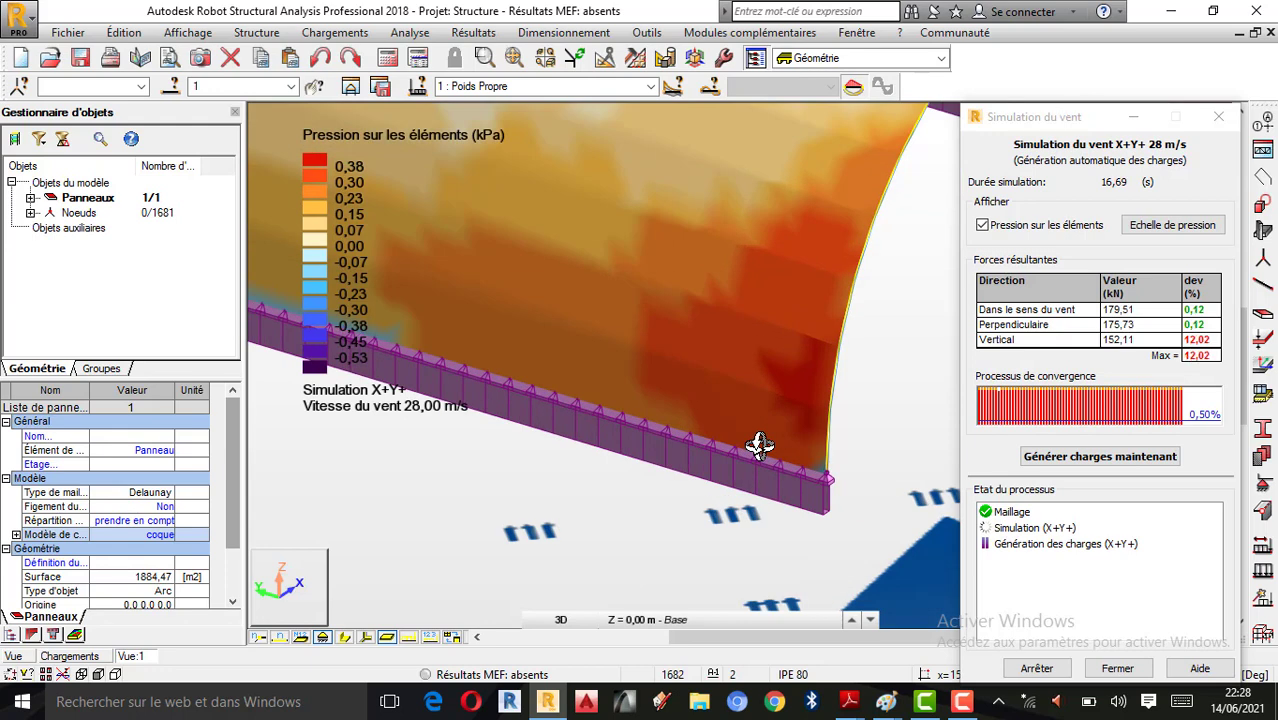
{"action": "scroll", "coordinate": [779, 448], "scroll_direction": "down", "scroll_amount": 3}
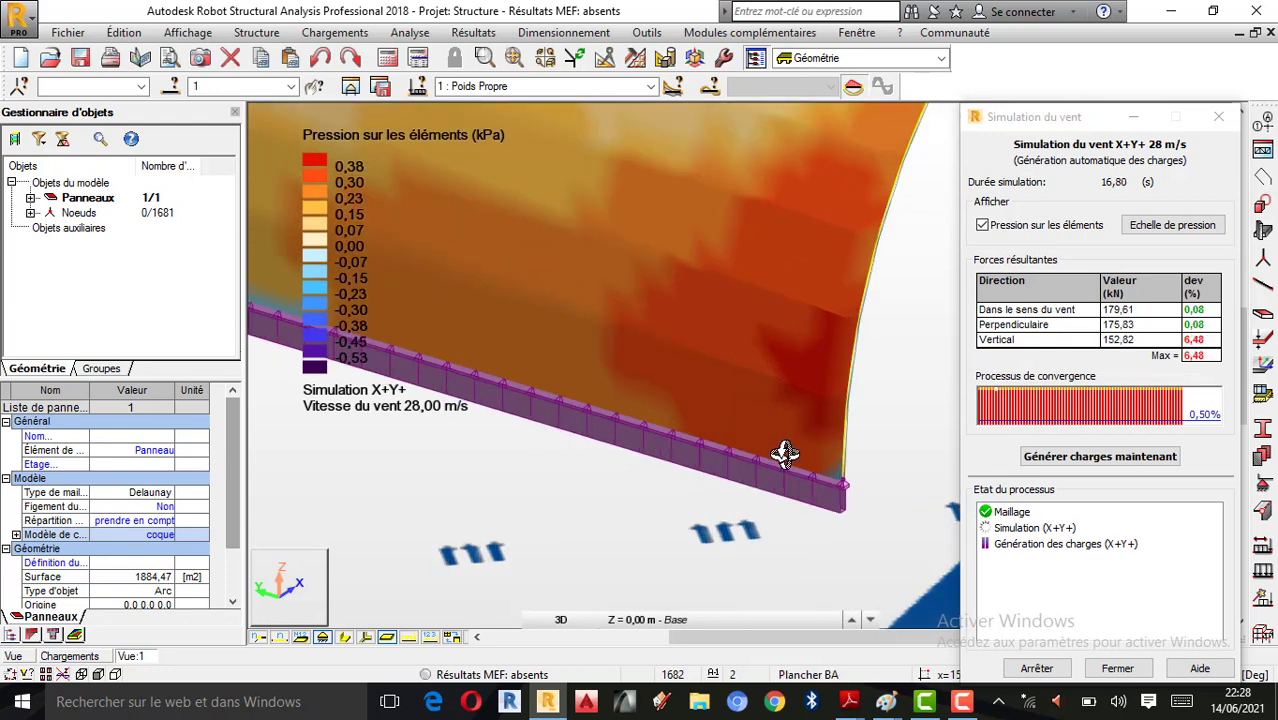
{"action": "scroll", "coordinate": [812, 462], "scroll_direction": "down", "scroll_amount": 4}
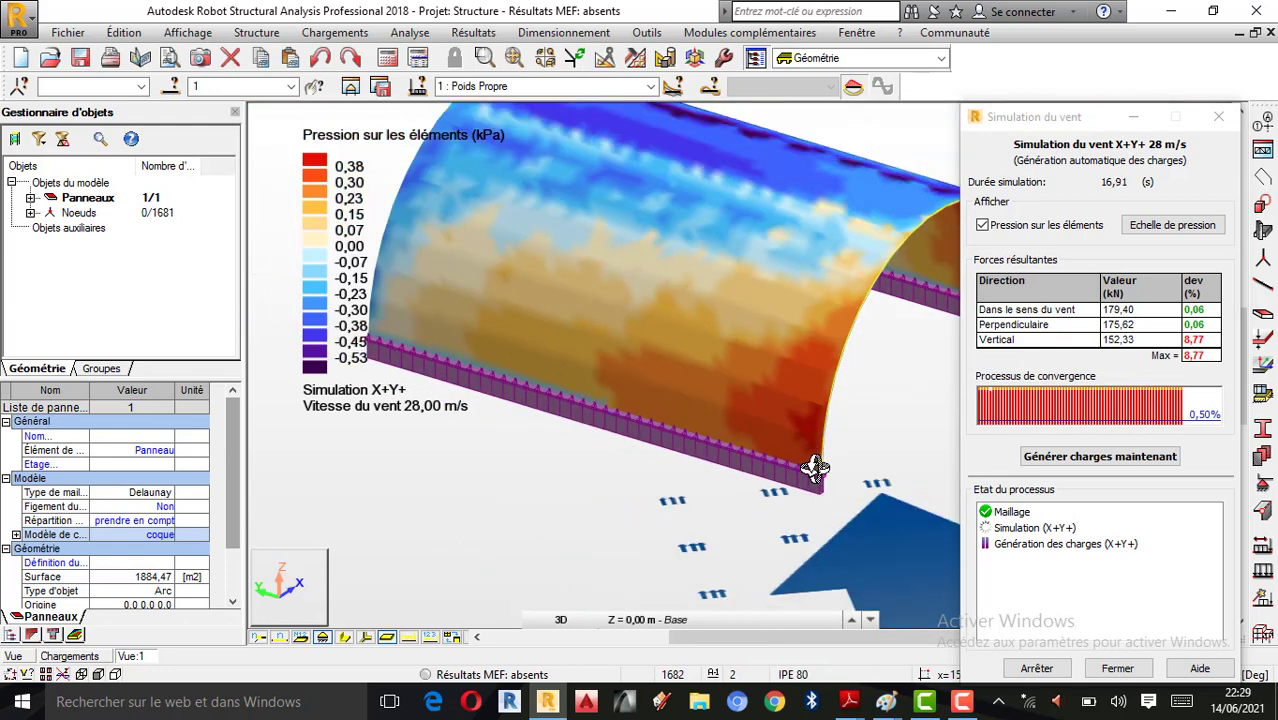
{"action": "scroll", "coordinate": [570, 390], "scroll_direction": "down", "scroll_amount": 2}
{"action": "scroll", "coordinate": [570, 390], "scroll_direction": "up", "scroll_amount": 1}
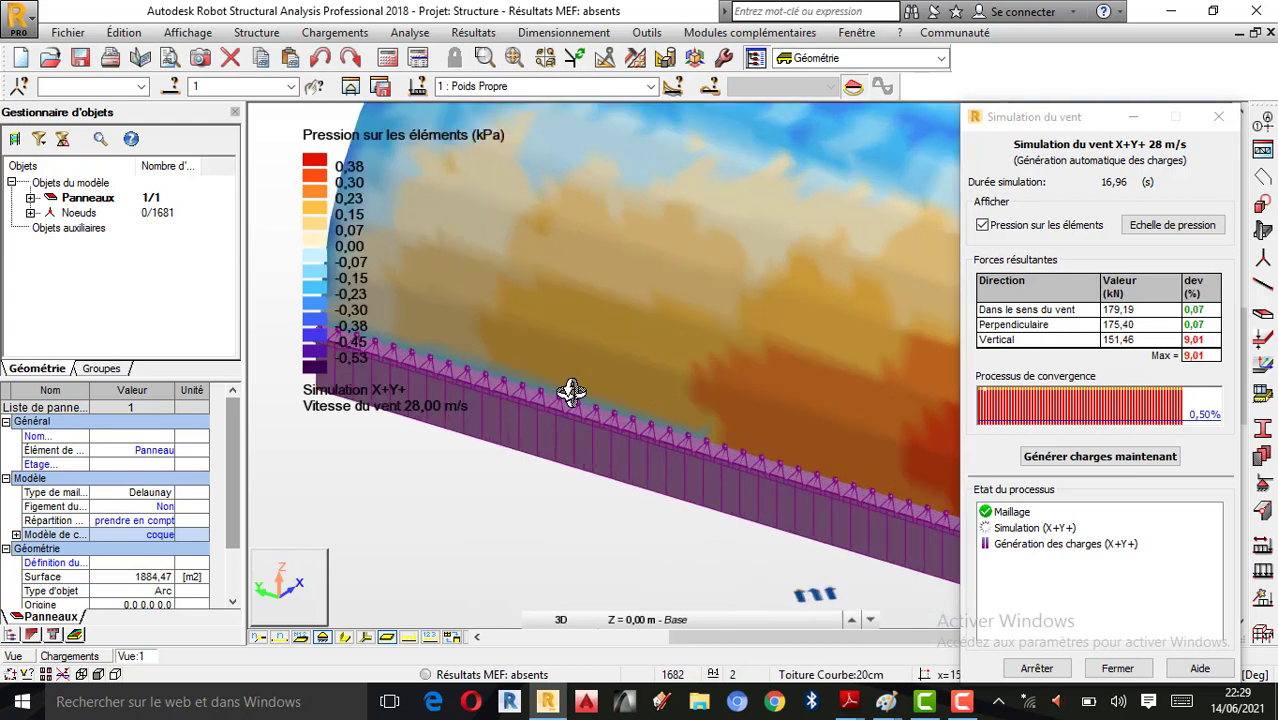
{"action": "scroll", "coordinate": [565, 391], "scroll_direction": "down", "scroll_amount": 2}
{"action": "scroll", "coordinate": [843, 423], "scroll_direction": "up", "scroll_amount": 1}
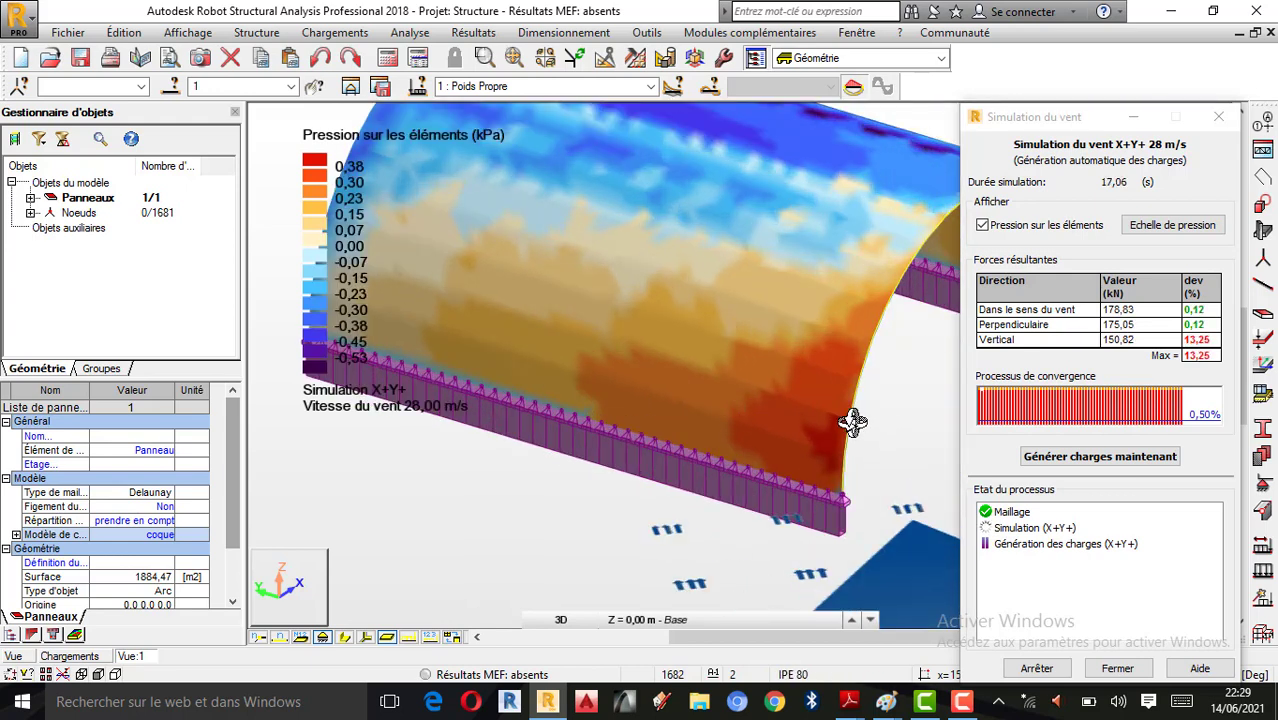
{"action": "scroll", "coordinate": [820, 430], "scroll_direction": "up", "scroll_amount": 1}
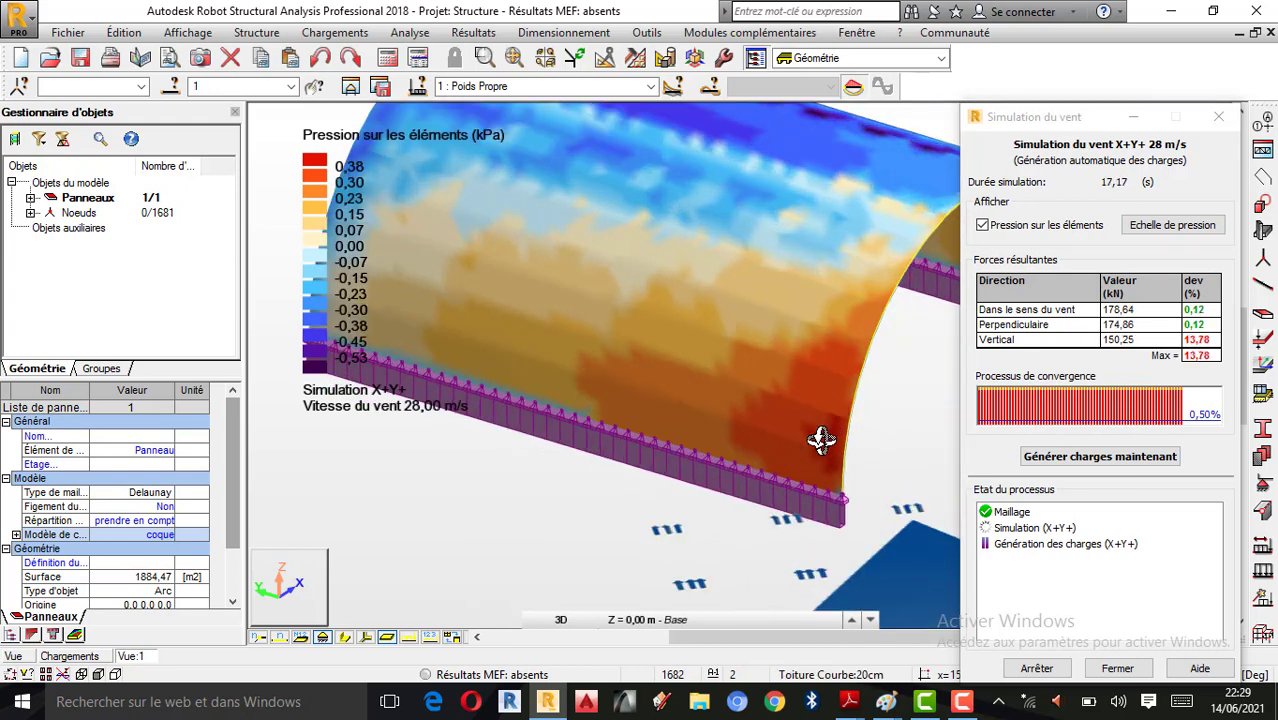
{"action": "scroll", "coordinate": [612, 489], "scroll_direction": "down", "scroll_amount": 2}
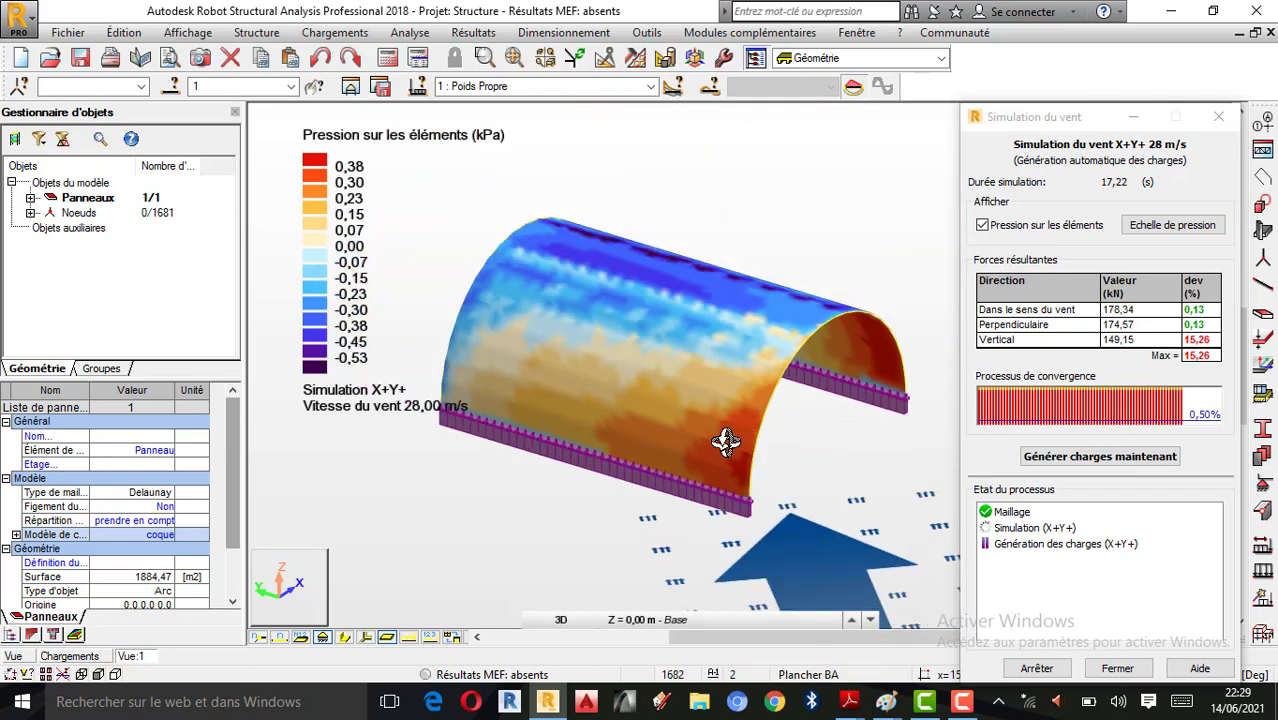
Examine the wind pressure on the roof's crown, leeward side and inner surface from several angles.
{"action": "left_click_drag", "start_coordinate": [725, 442], "coordinate": [602, 481]}
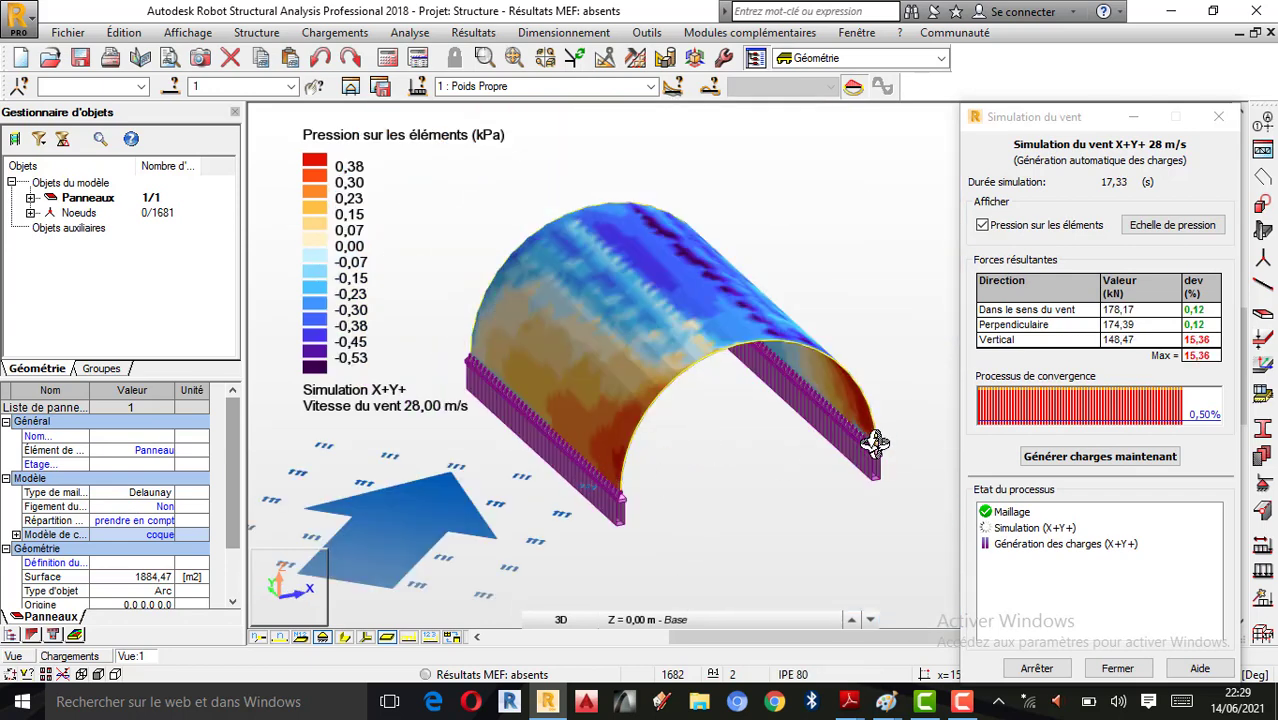
{"action": "scroll", "coordinate": [872, 440], "scroll_direction": "up", "scroll_amount": 1}
{"action": "left_click_drag", "start_coordinate": [872, 447], "coordinate": [810, 442]}
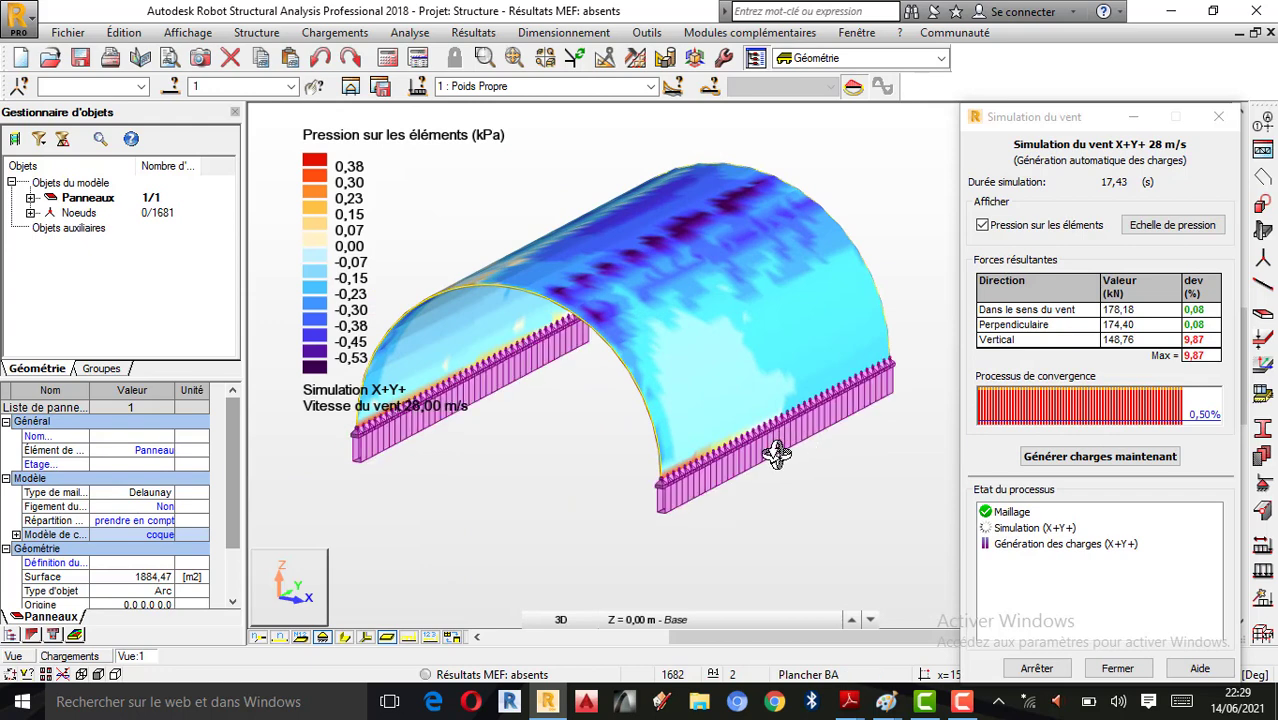
{"action": "scroll", "coordinate": [720, 461], "scroll_direction": "up", "scroll_amount": 1}
{"action": "scroll", "coordinate": [720, 461], "scroll_direction": "down", "scroll_amount": 2}
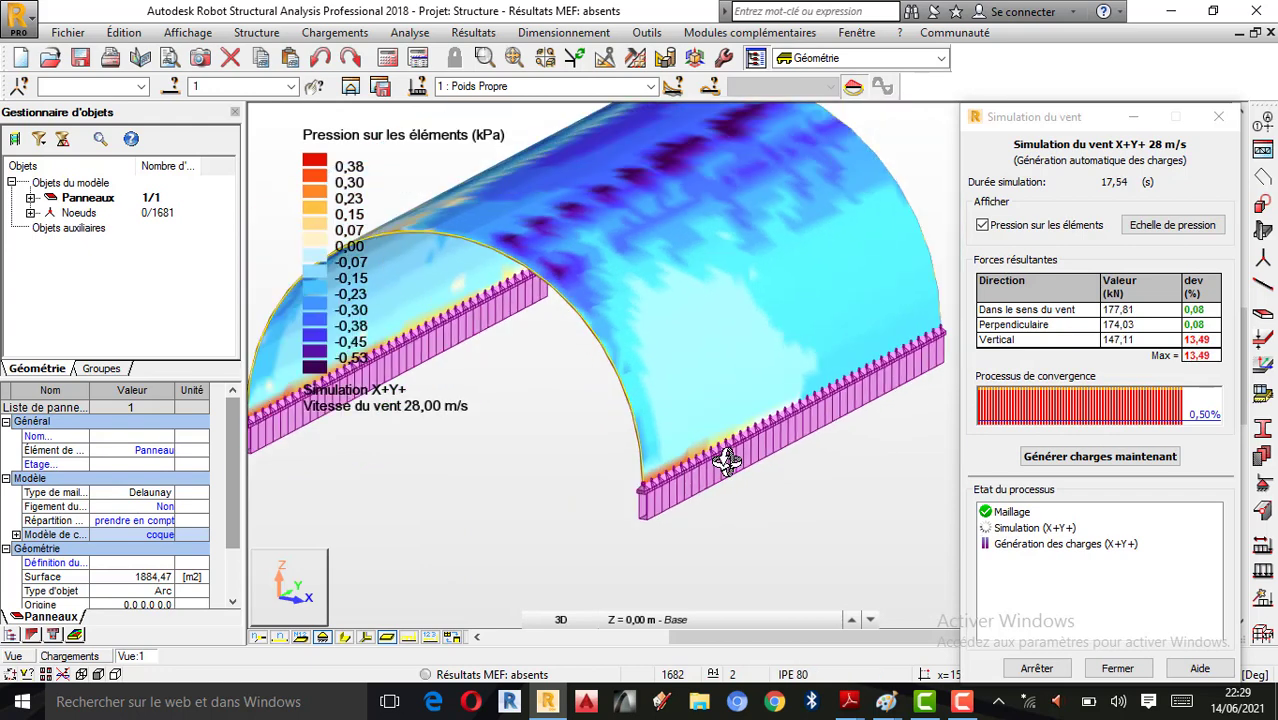
{"action": "scroll", "coordinate": [750, 463], "scroll_direction": "down", "scroll_amount": 2}
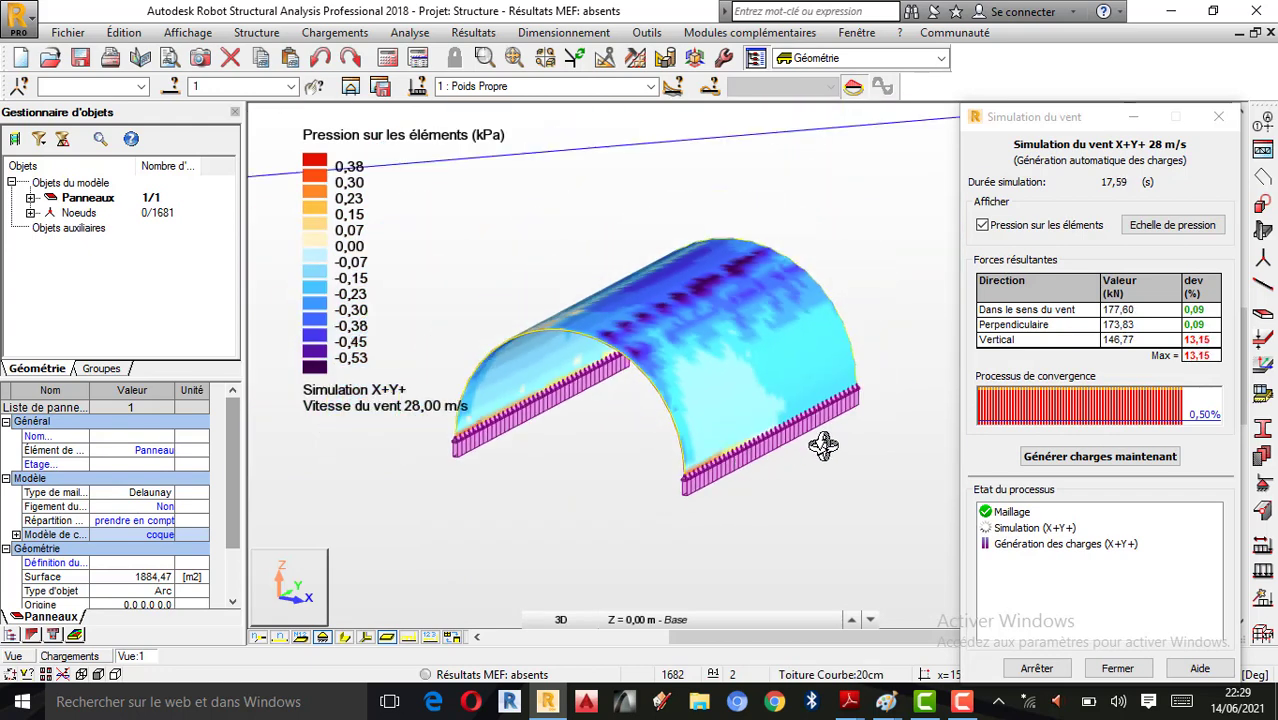
{"action": "scroll", "coordinate": [820, 446], "scroll_direction": "up", "scroll_amount": 1}
{"action": "left_click_drag", "start_coordinate": [796, 422], "coordinate": [730, 438]}
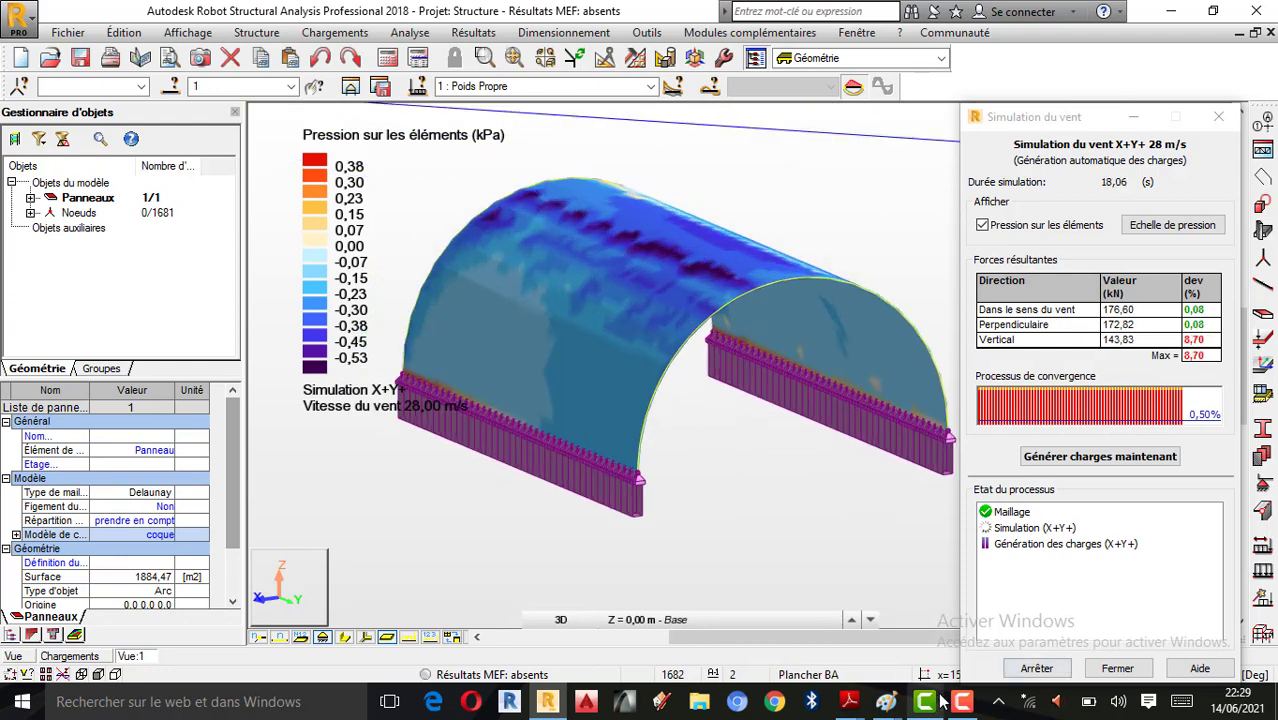
Check the simulation's convergence and review the updated pressure distribution on the windward side of the roof.
{"action": "left_click", "coordinate": [961, 701]}
{"action": "left_click", "coordinate": [1188, 618]}
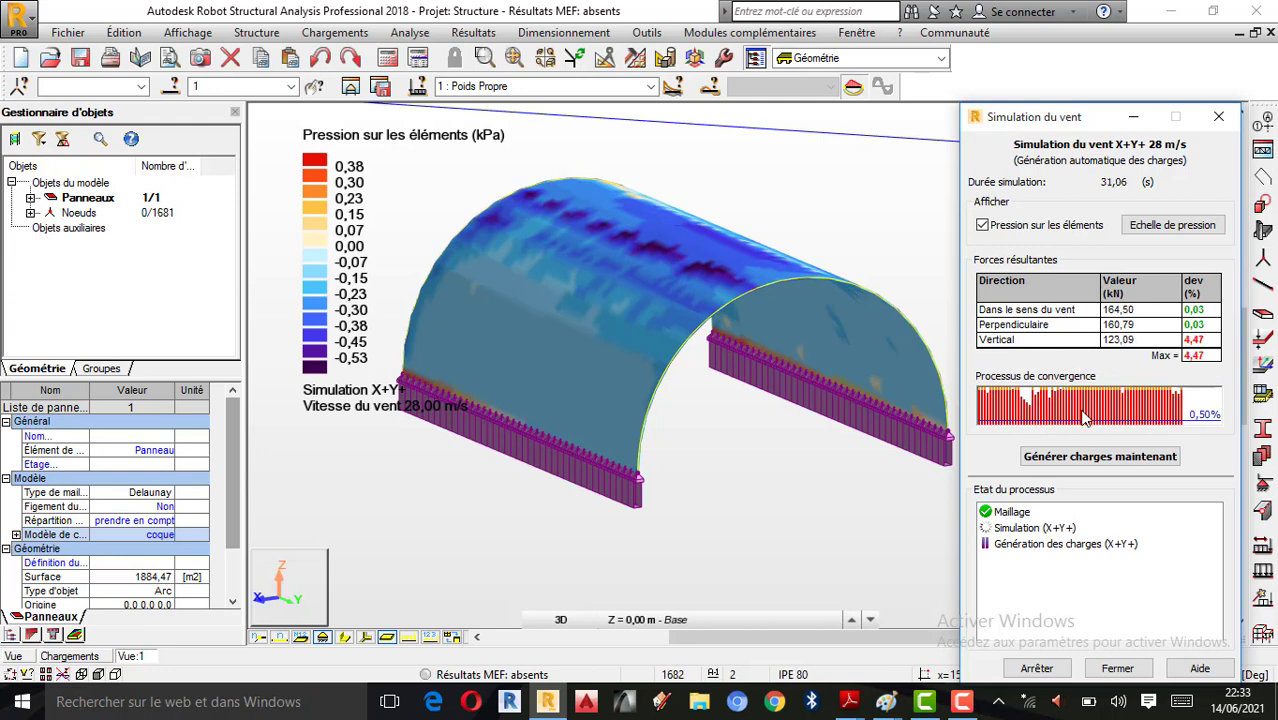
{"action": "left_click_drag", "start_coordinate": [768, 441], "coordinate": [531, 423]}
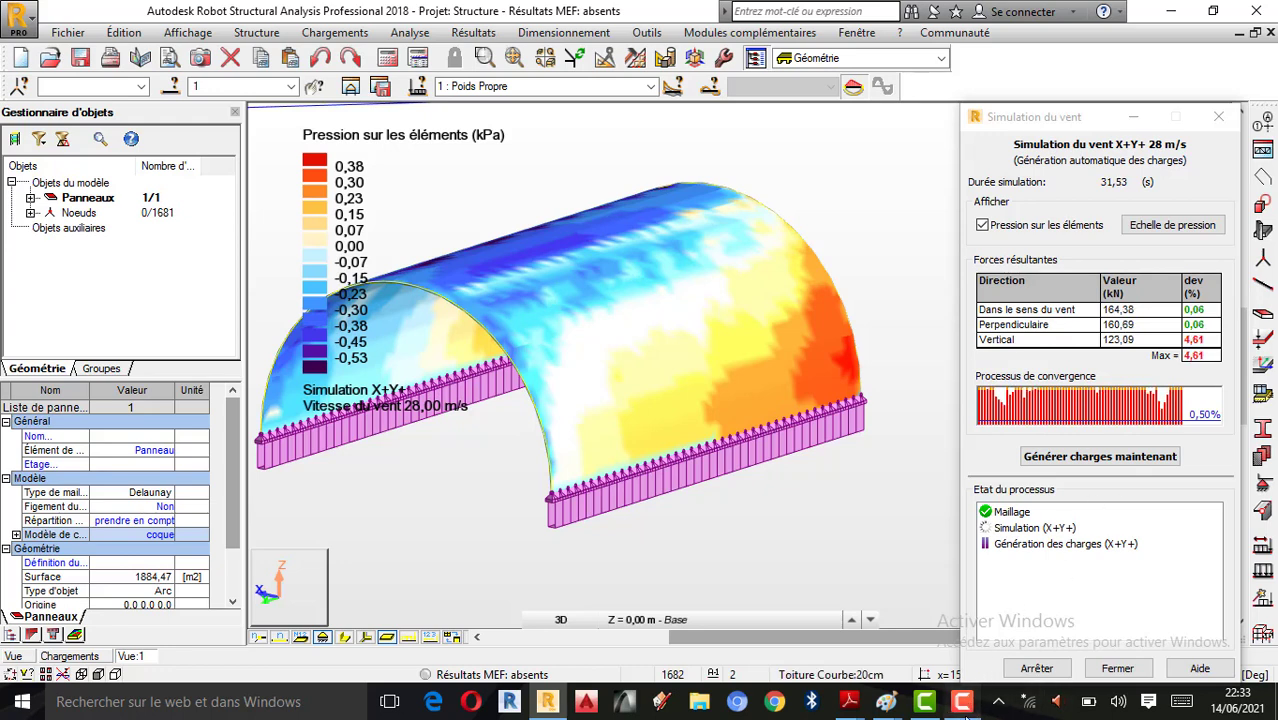
{"action": "left_click", "coordinate": [963, 703]}
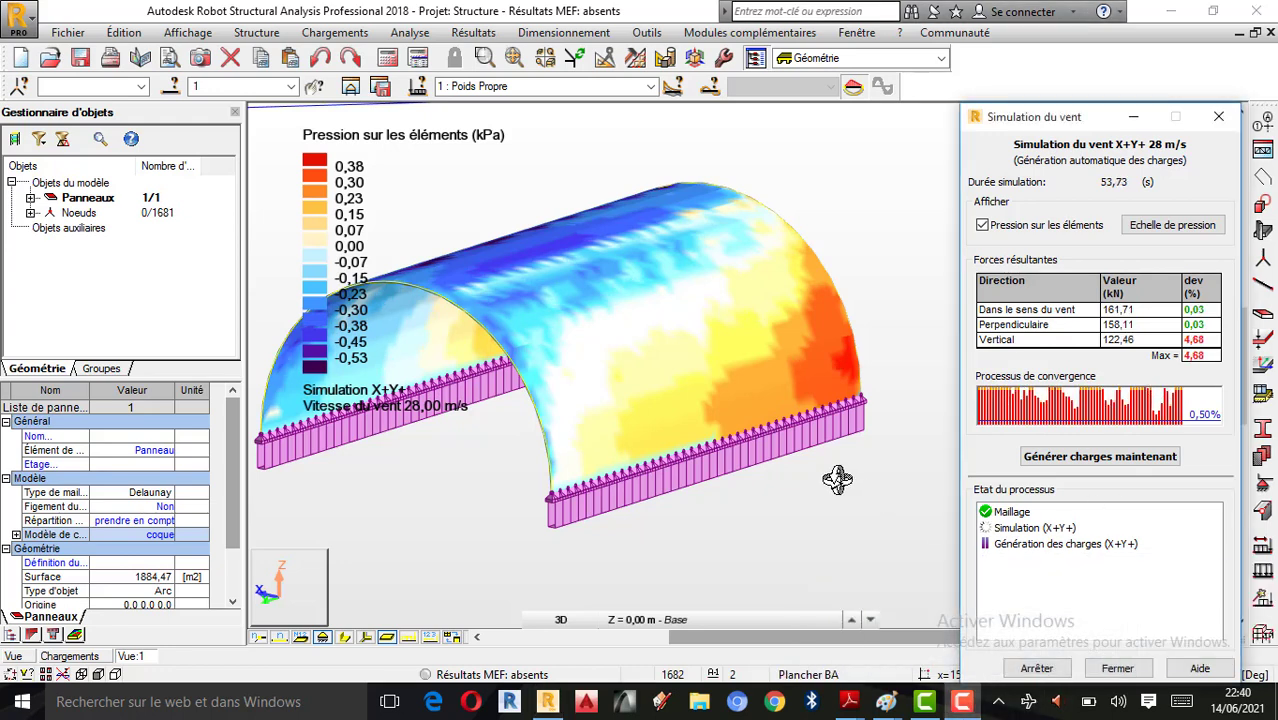
{"action": "left_click_drag", "start_coordinate": [850, 479], "coordinate": [706, 467]}
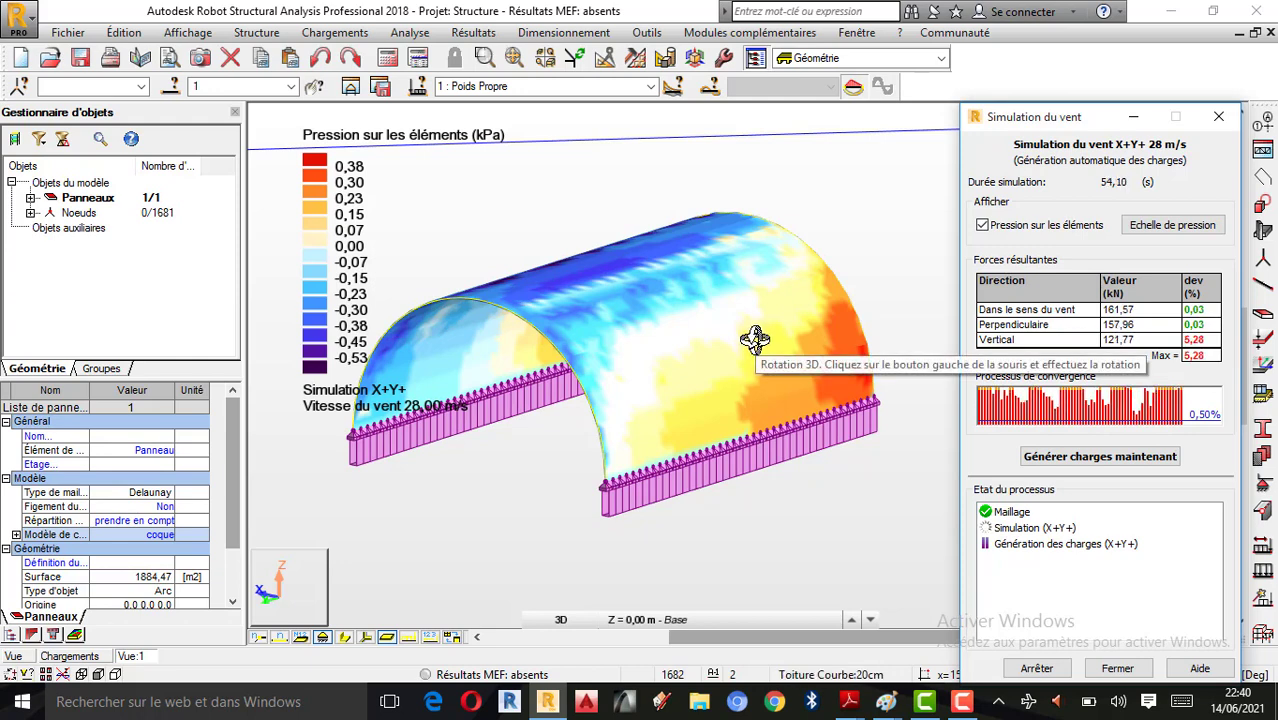
Inspect the roof's wind pressure map from the end opening and look through the list of existing load cases.
{"action": "left_click_drag", "start_coordinate": [755, 340], "coordinate": [690, 376]}
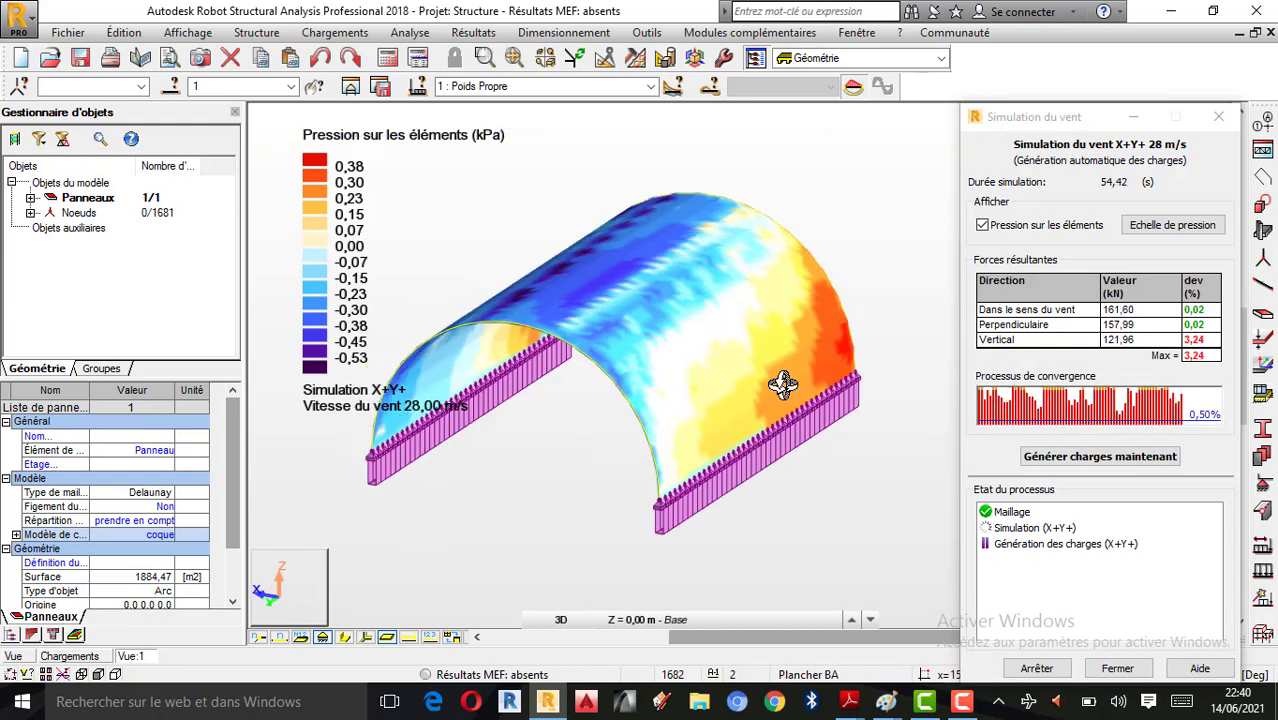
{"action": "mouse_move", "coordinate": [662, 328]}
{"action": "left_mouse_down"}
{"action": "mouse_move", "coordinate": [824, 385]}
{"action": "mouse_move", "coordinate": [671, 316]}
{"action": "left_mouse_up"}
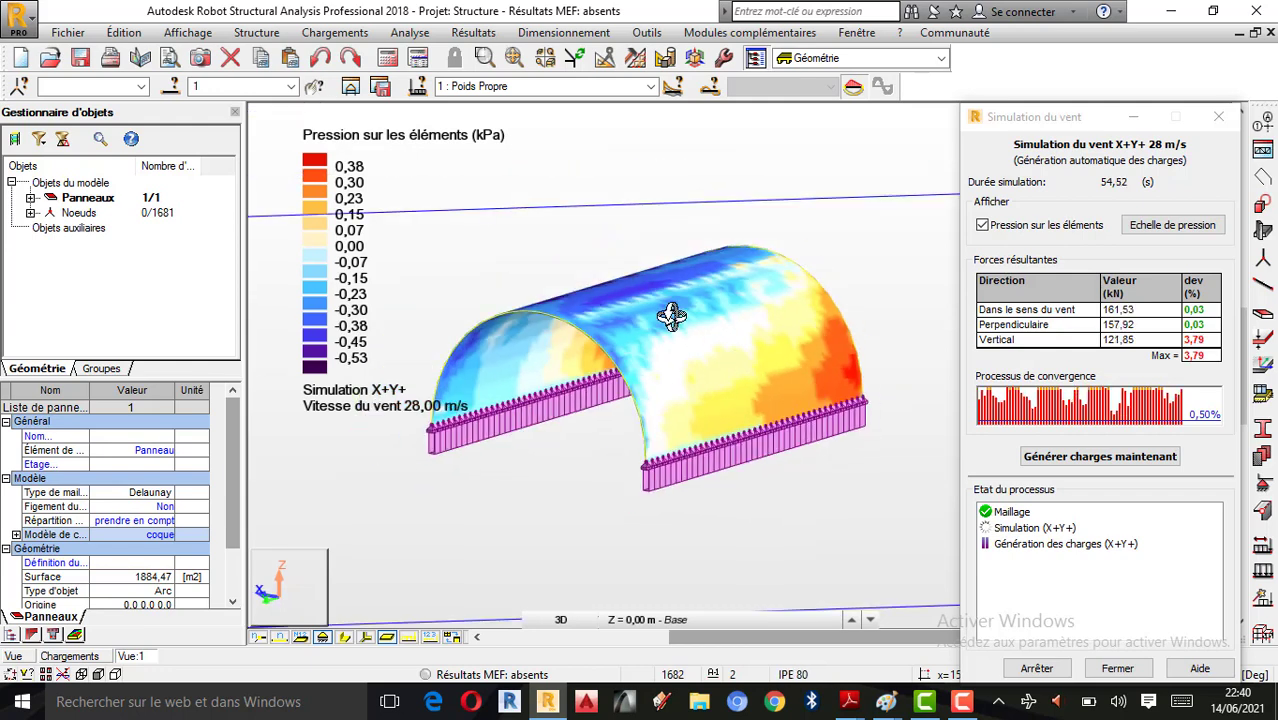
{"action": "scroll", "coordinate": [671, 316], "scroll_direction": "up", "scroll_amount": 2}
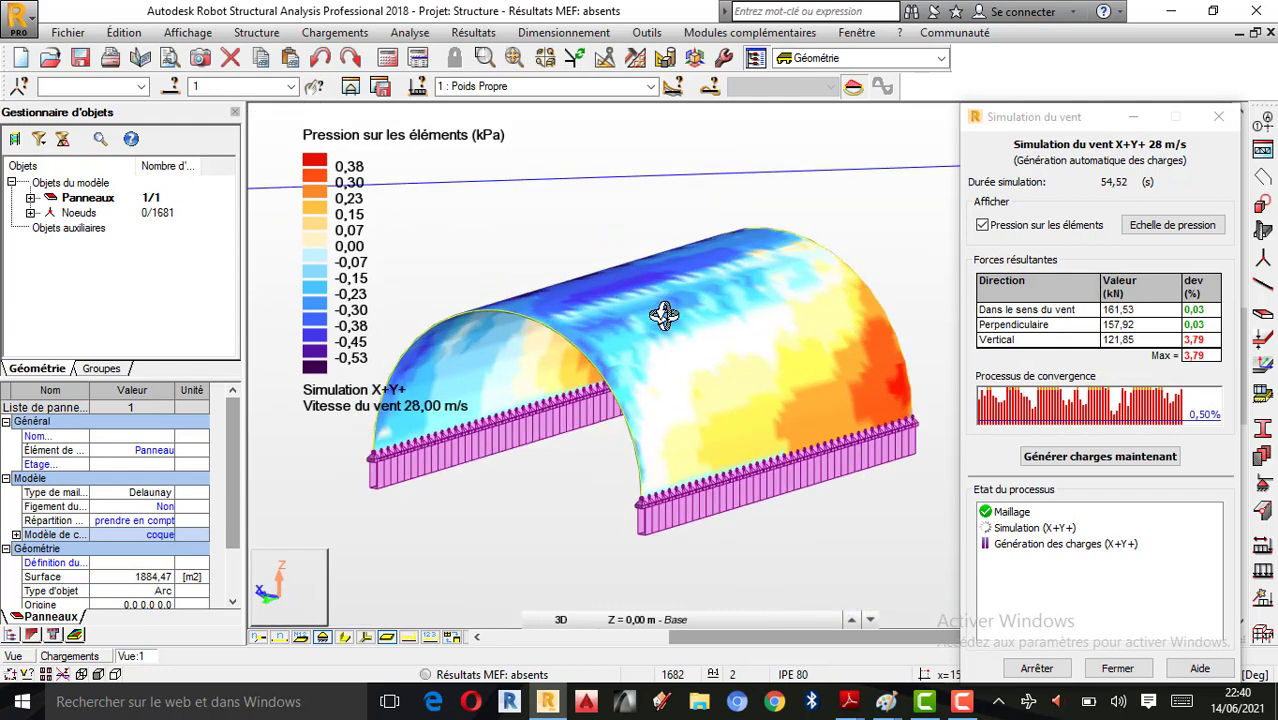
{"action": "left_click", "coordinate": [650, 86]}
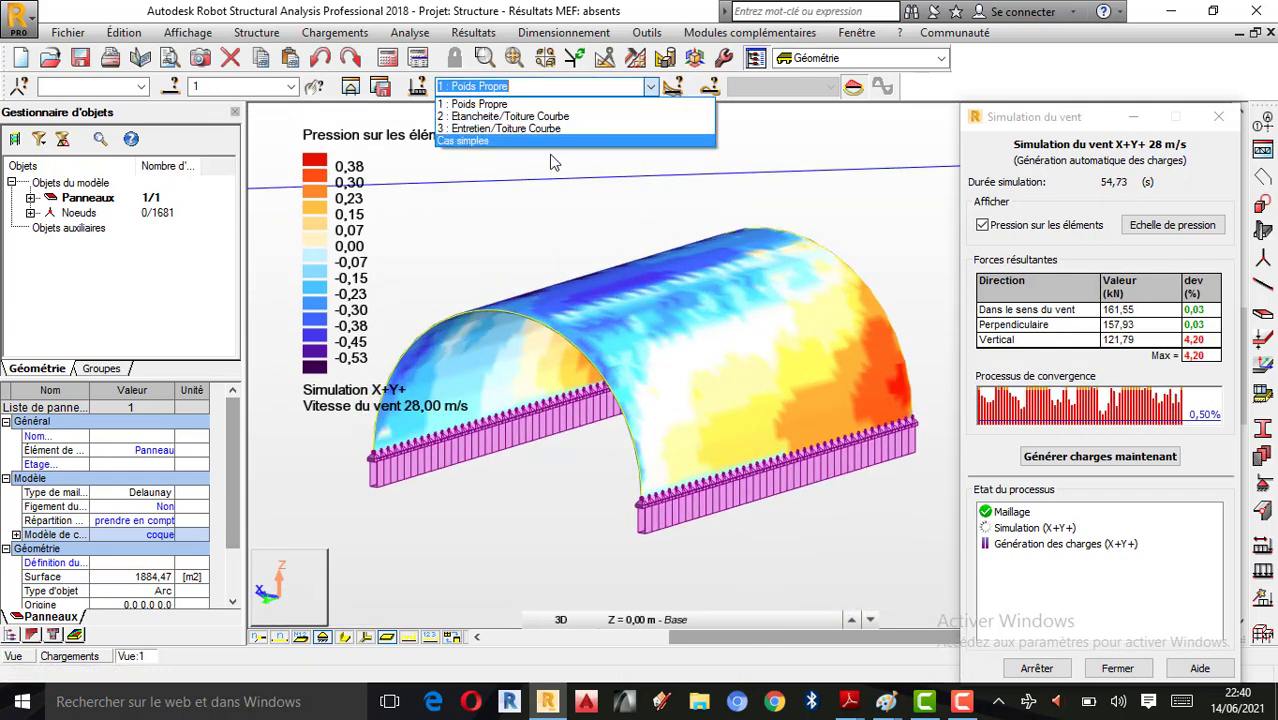
{"action": "left_click", "coordinate": [567, 198]}
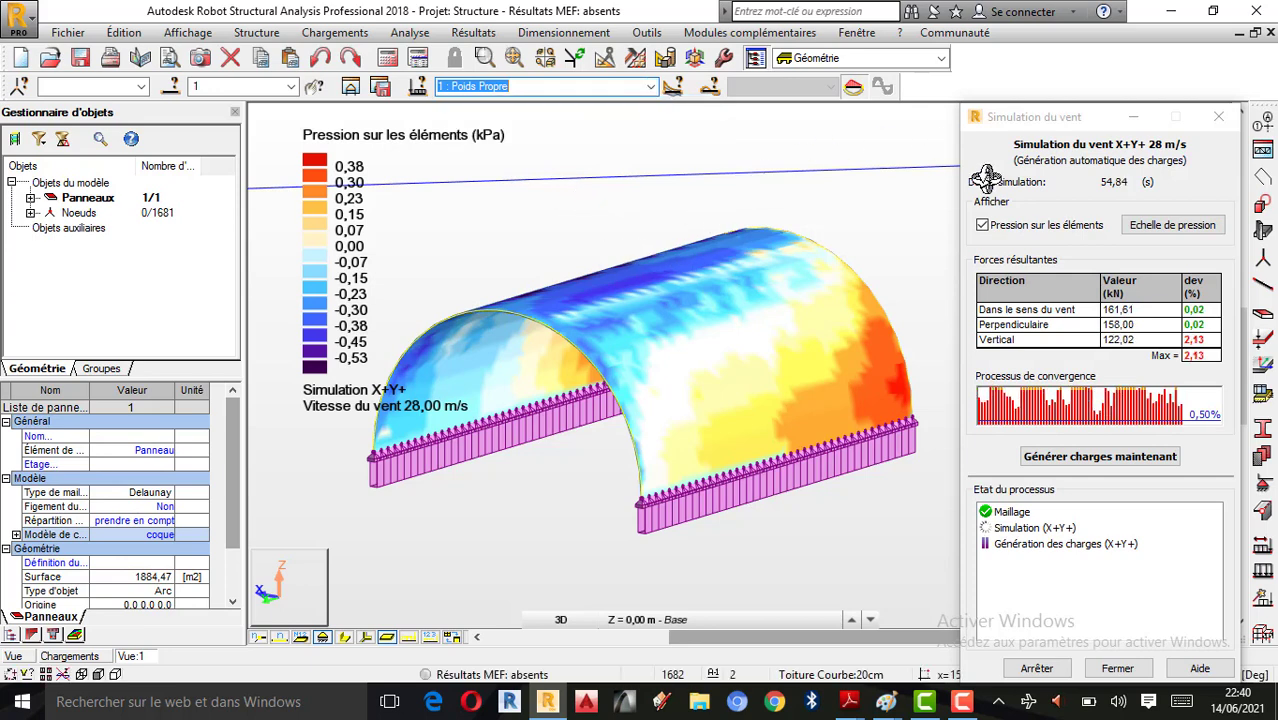
Stop and close the wind simulation without generating its load cases, and clear the selection of the roof panel.
{"action": "left_click", "coordinate": [1218, 117]}
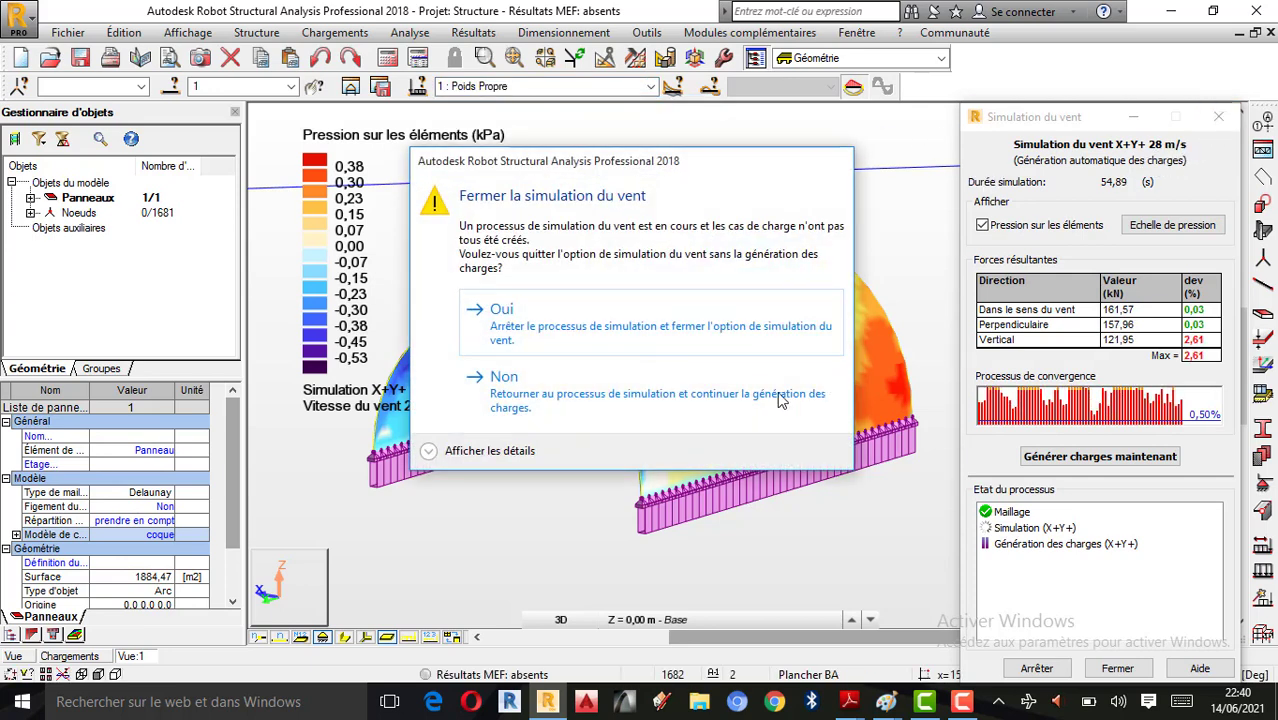
{"action": "left_click", "coordinate": [590, 331]}
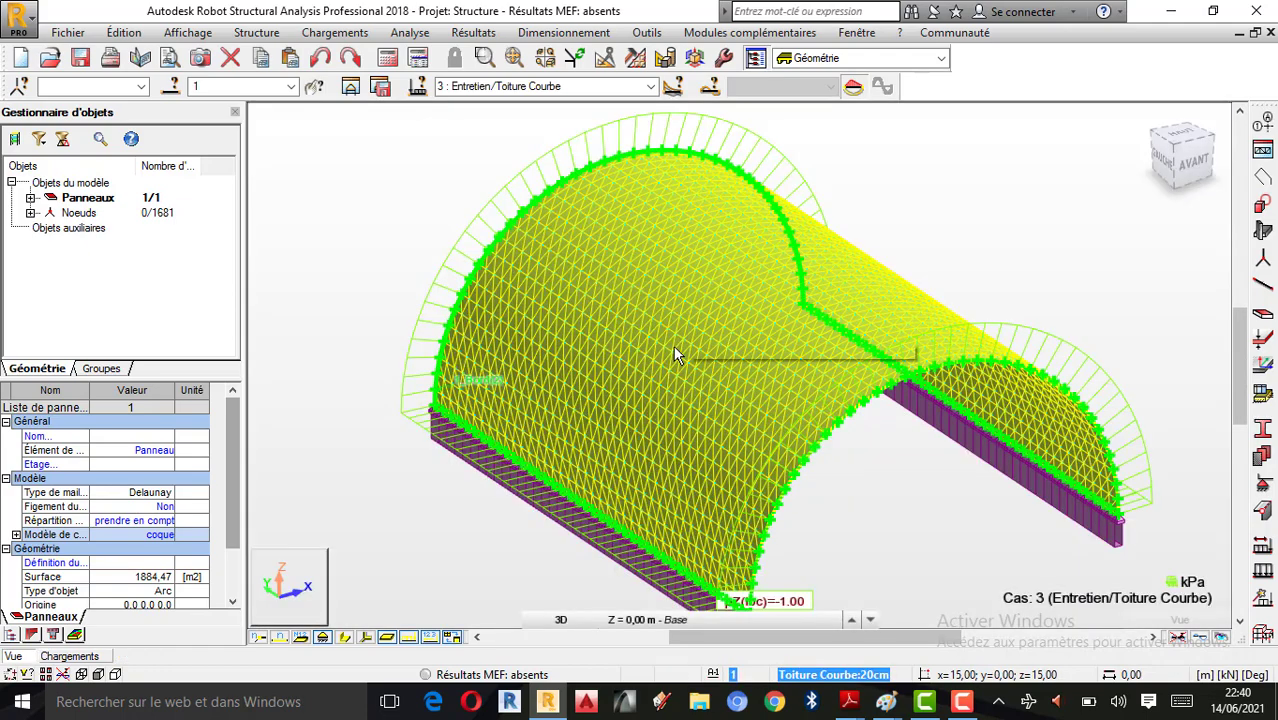
{"action": "right_click", "coordinate": [968, 205]}
{"action": "left_click", "coordinate": [1001, 277]}
{"action": "left_click_drag", "start_coordinate": [1001, 277], "coordinate": [1065, 305]}
{"action": "right_click", "coordinate": [945, 295]}
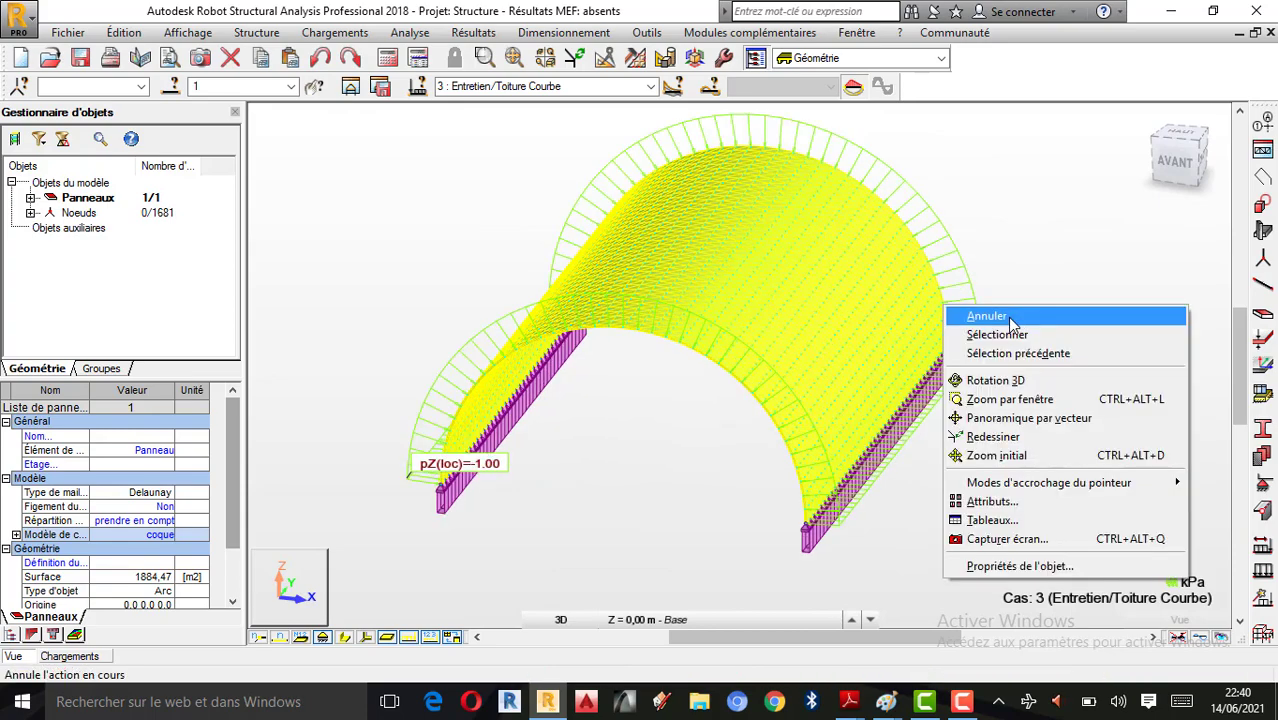
{"action": "left_click", "coordinate": [1012, 318]}
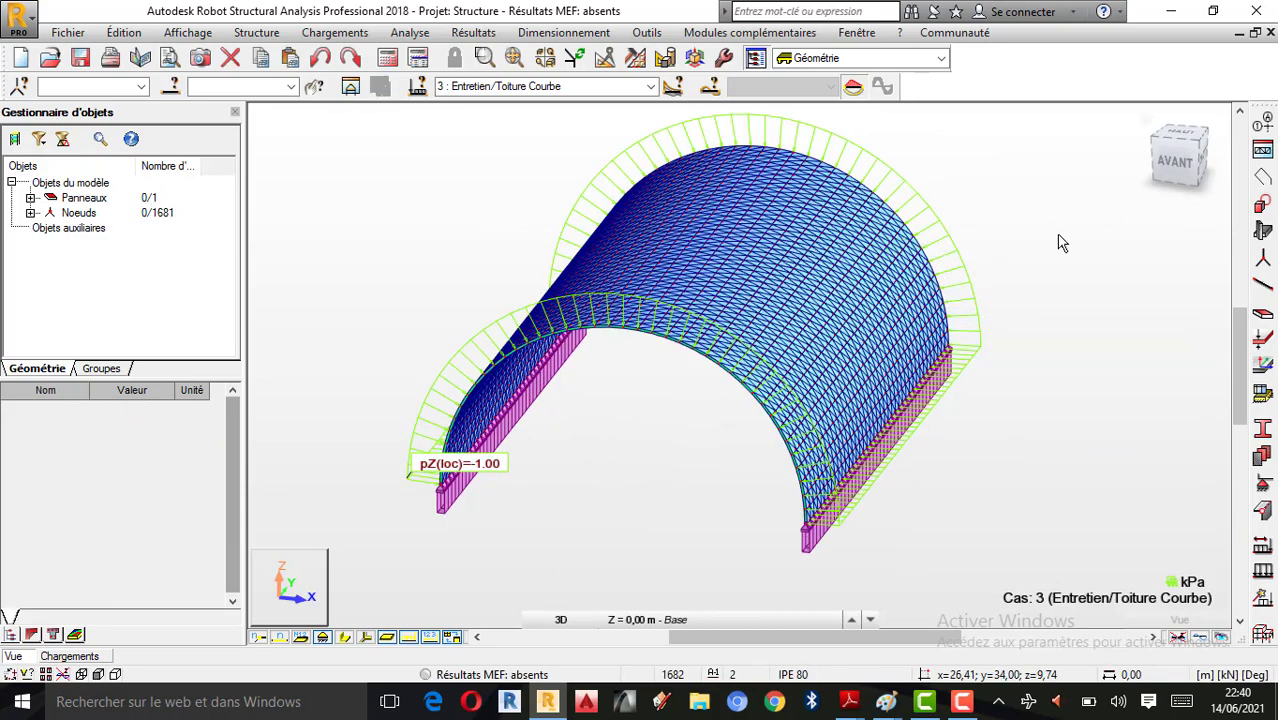
{"action": "right_click", "coordinate": [934, 236]}
{"action": "left_click", "coordinate": [962, 306]}
{"action": "left_click_drag", "start_coordinate": [890, 297], "coordinate": [861, 299]}
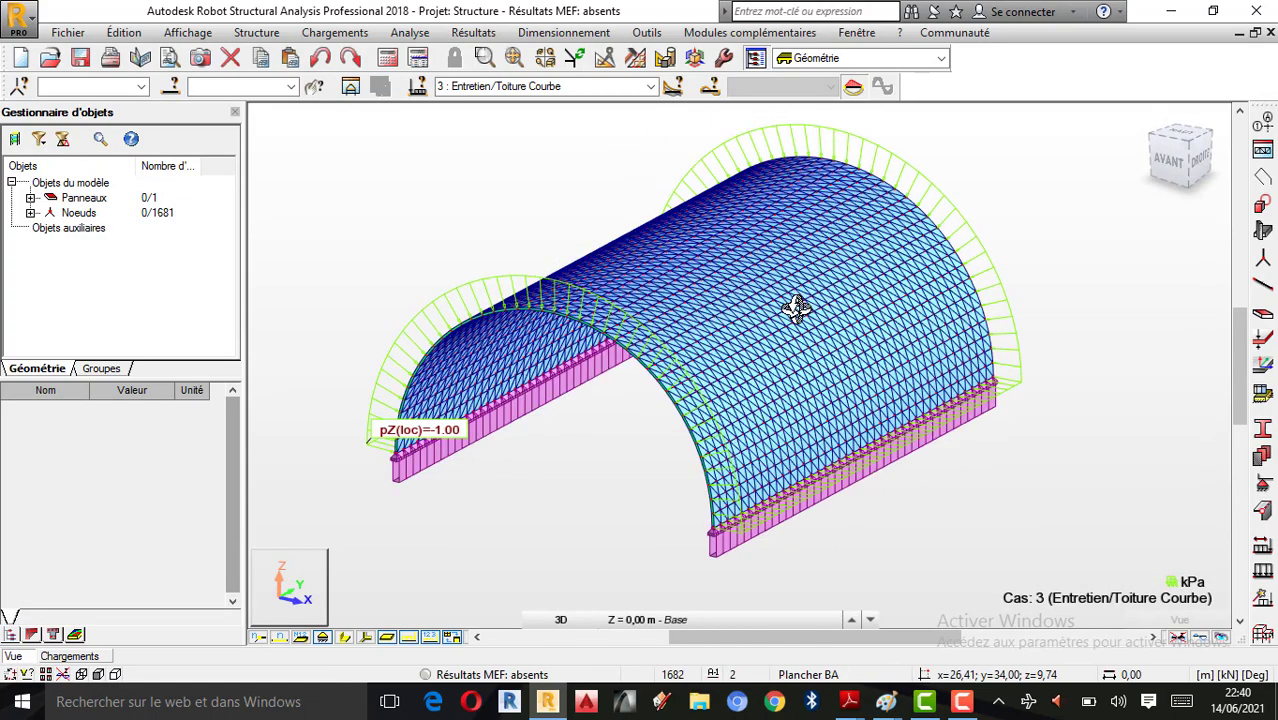
{"action": "scroll", "coordinate": [796, 306], "scroll_direction": "up", "scroll_amount": 2}
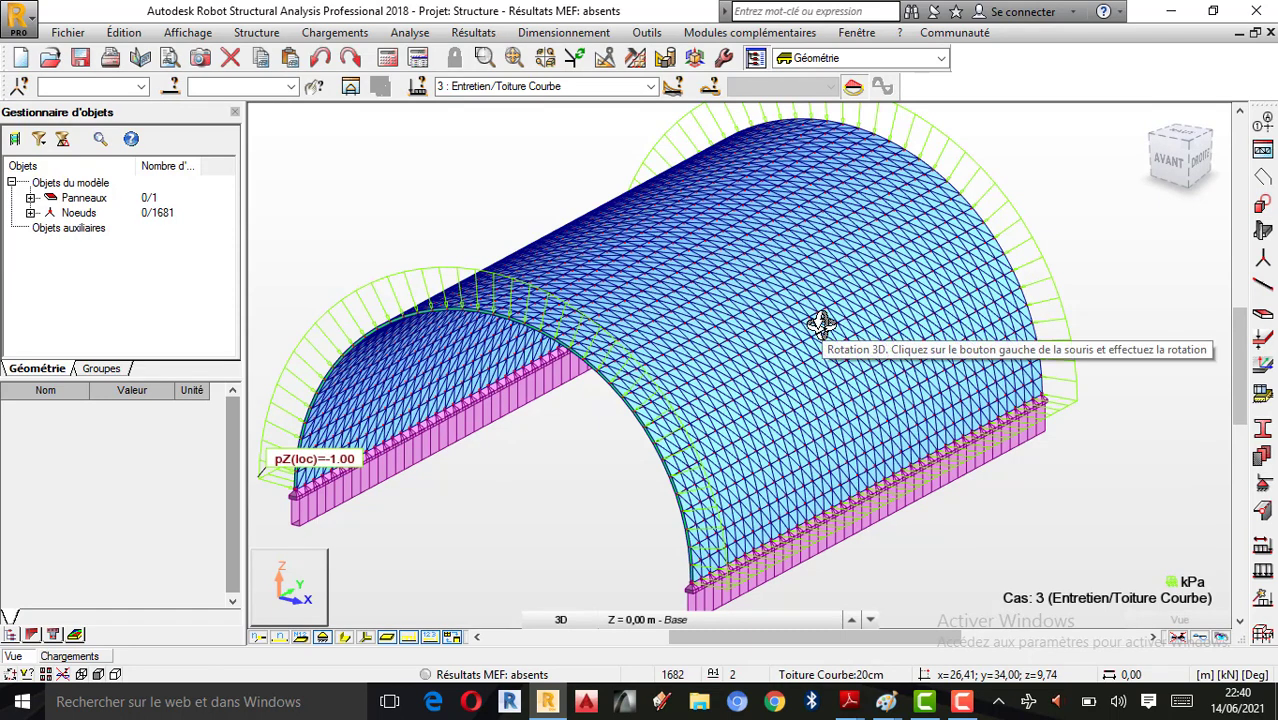
{"action": "left_click", "coordinate": [335, 32]}
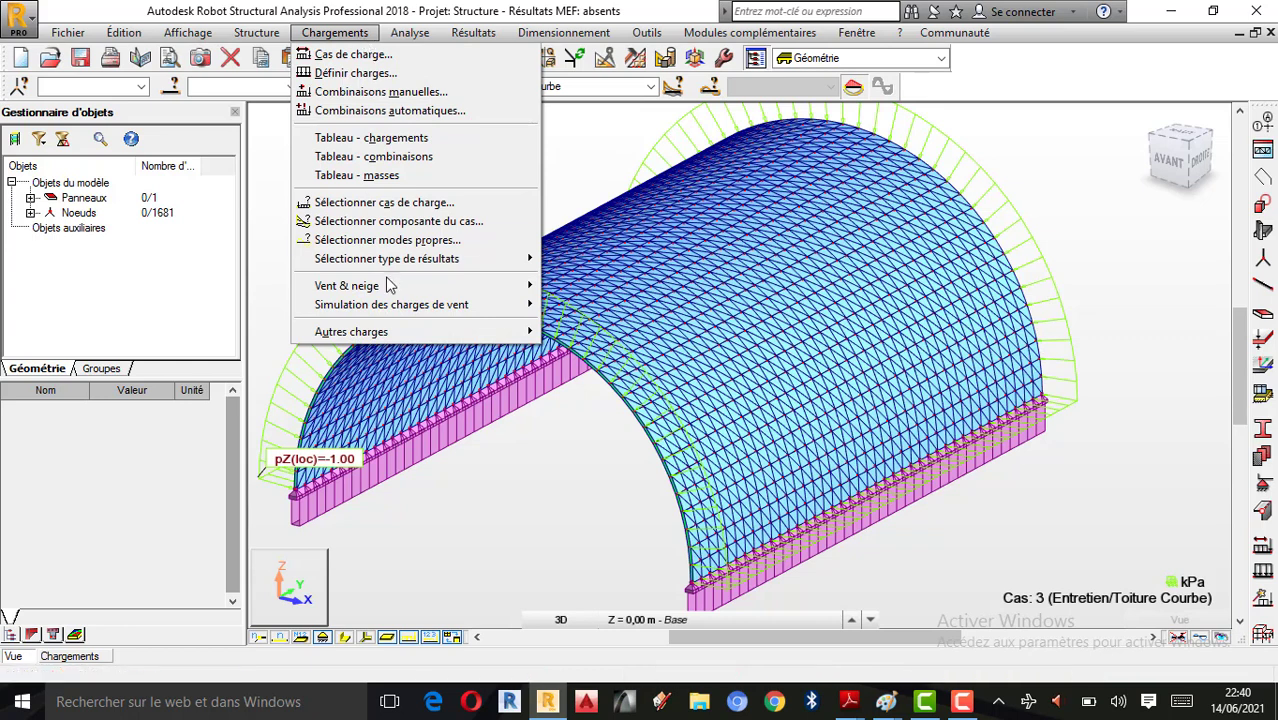
{"action": "mouse_move", "coordinate": [388, 286]}
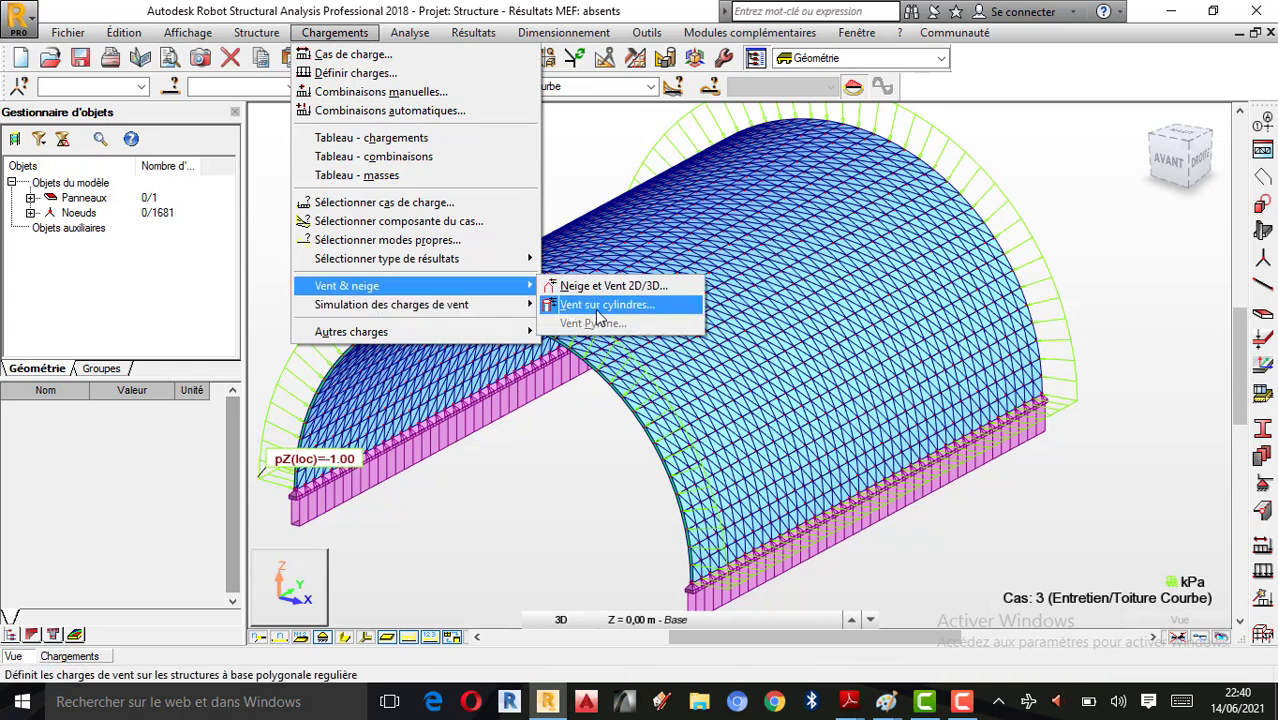
{"action": "left_click", "coordinate": [1166, 254]}
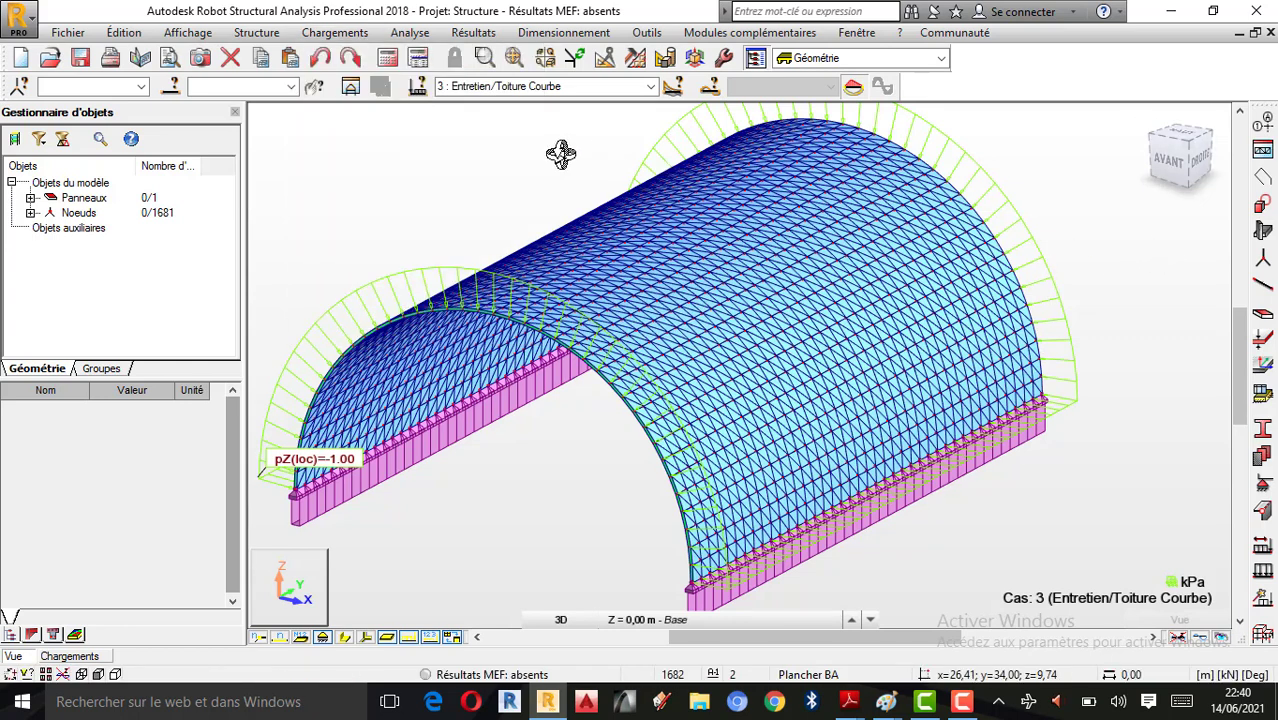
{"action": "right_click", "coordinate": [397, 153]}
{"action": "left_click", "coordinate": [477, 166]}
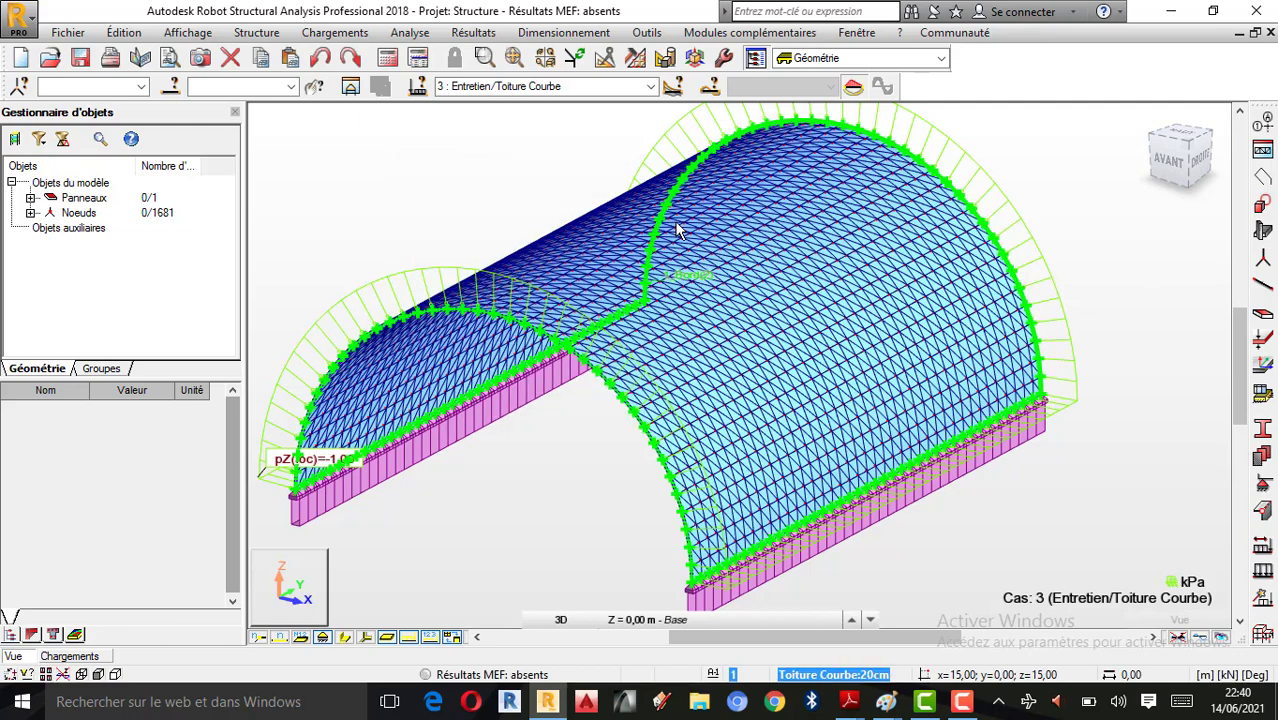
{"action": "left_click", "coordinate": [700, 257]}
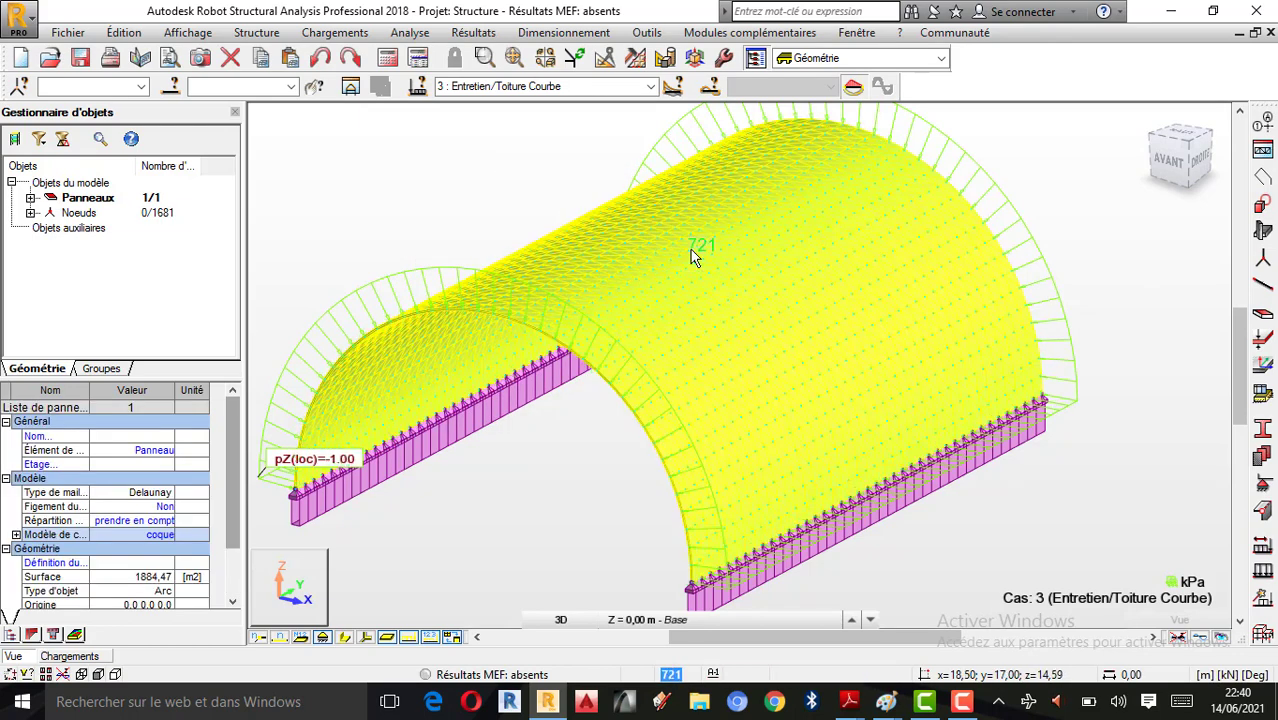
{"action": "left_click", "coordinate": [1135, 277]}
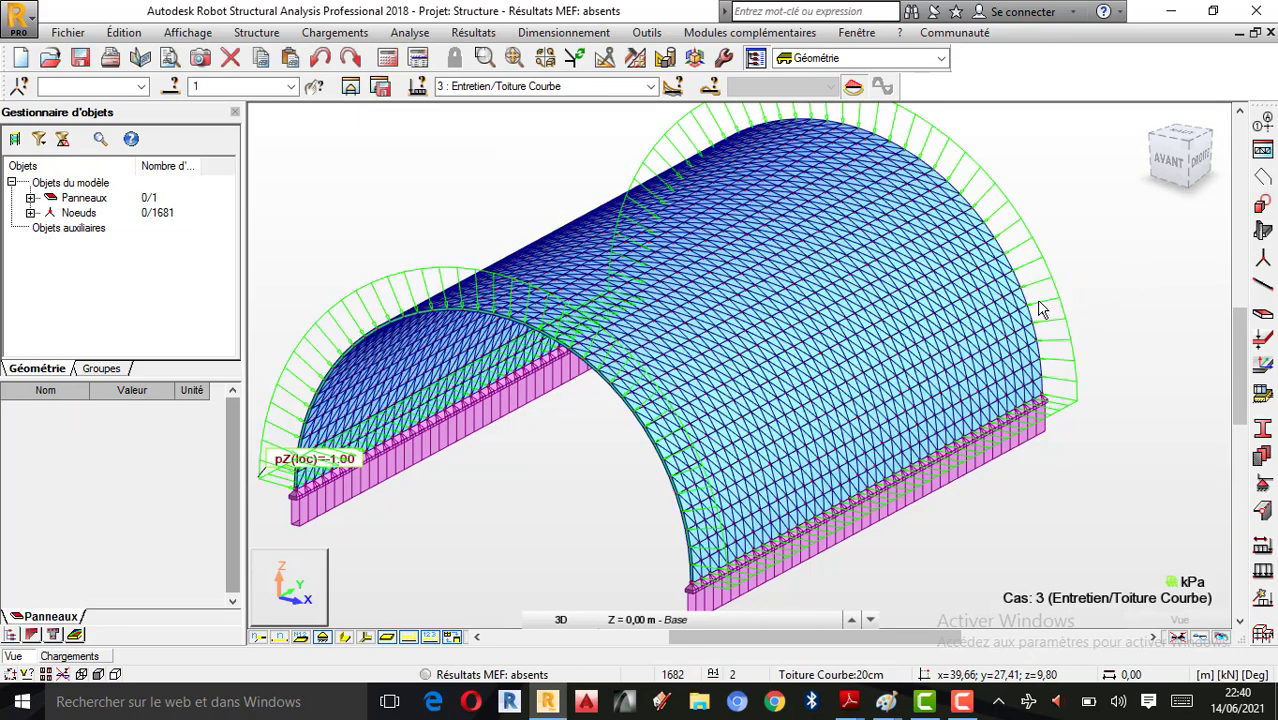
Select the whole model, bring up the FE mesh generation options and check the roof panel's calculation model.
{"action": "key", "text": "ctrl+a"}
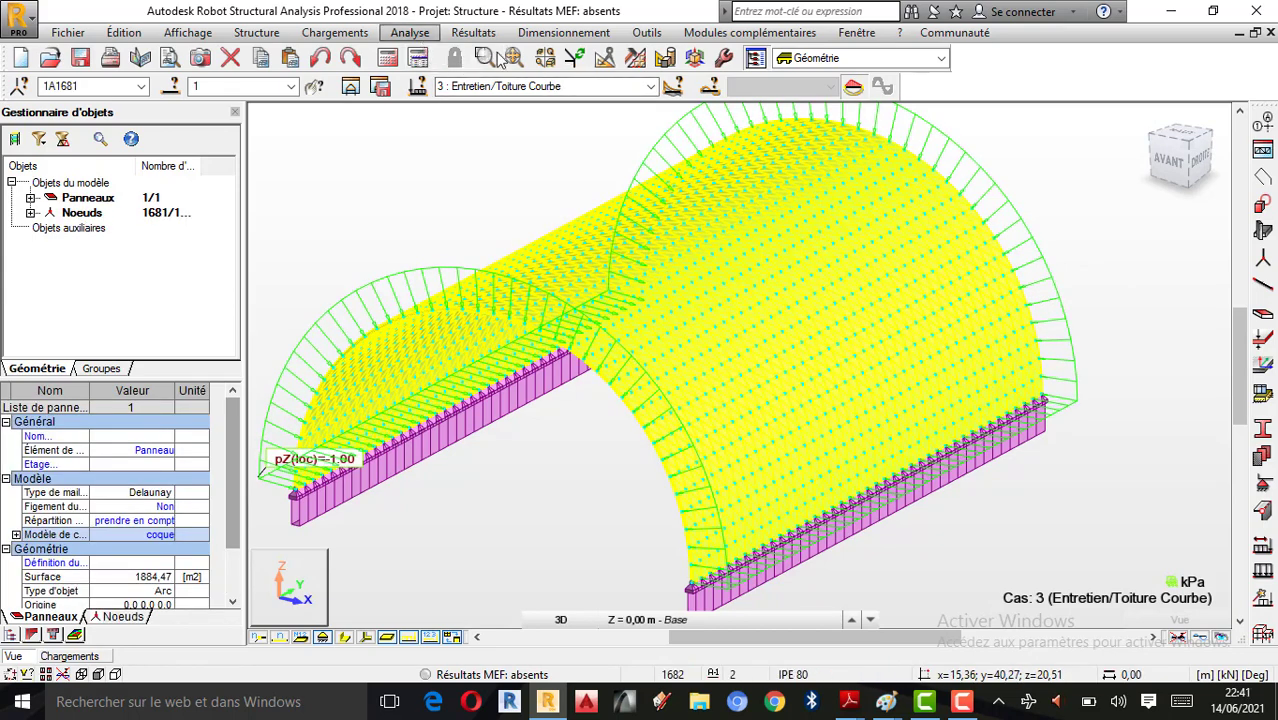
{"action": "left_click", "coordinate": [640, 62]}
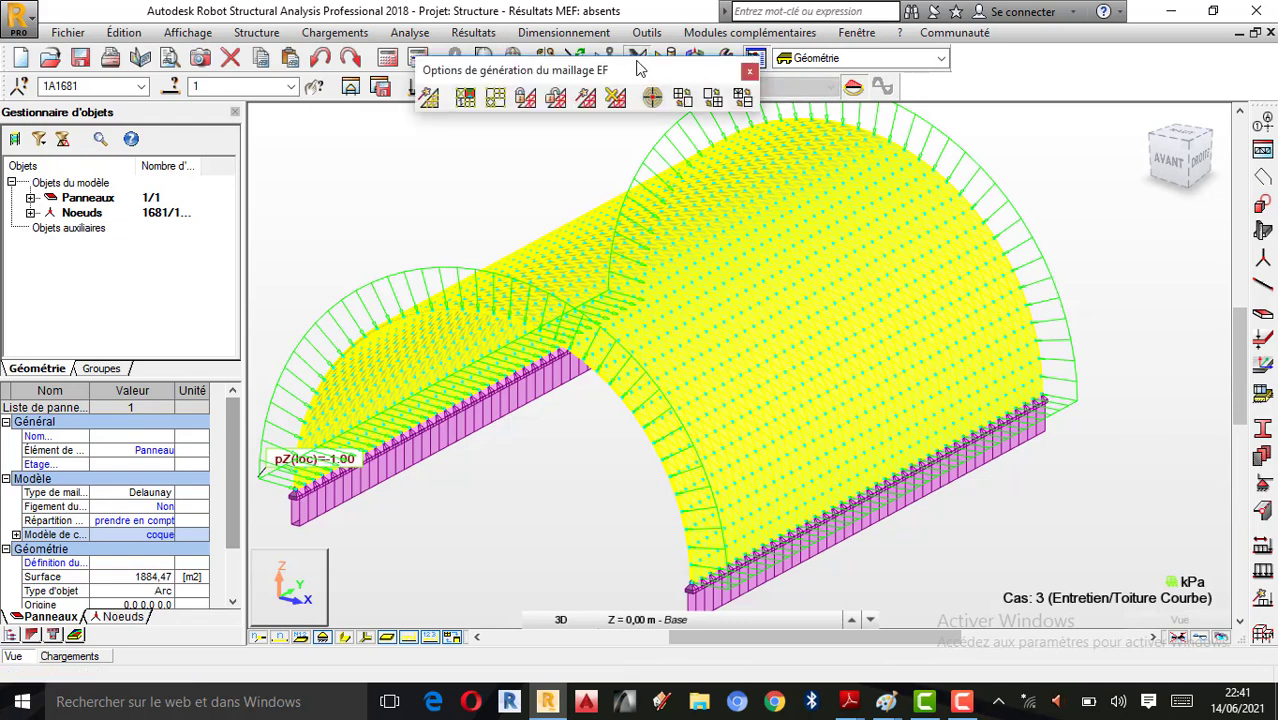
{"action": "left_click", "coordinate": [466, 99]}
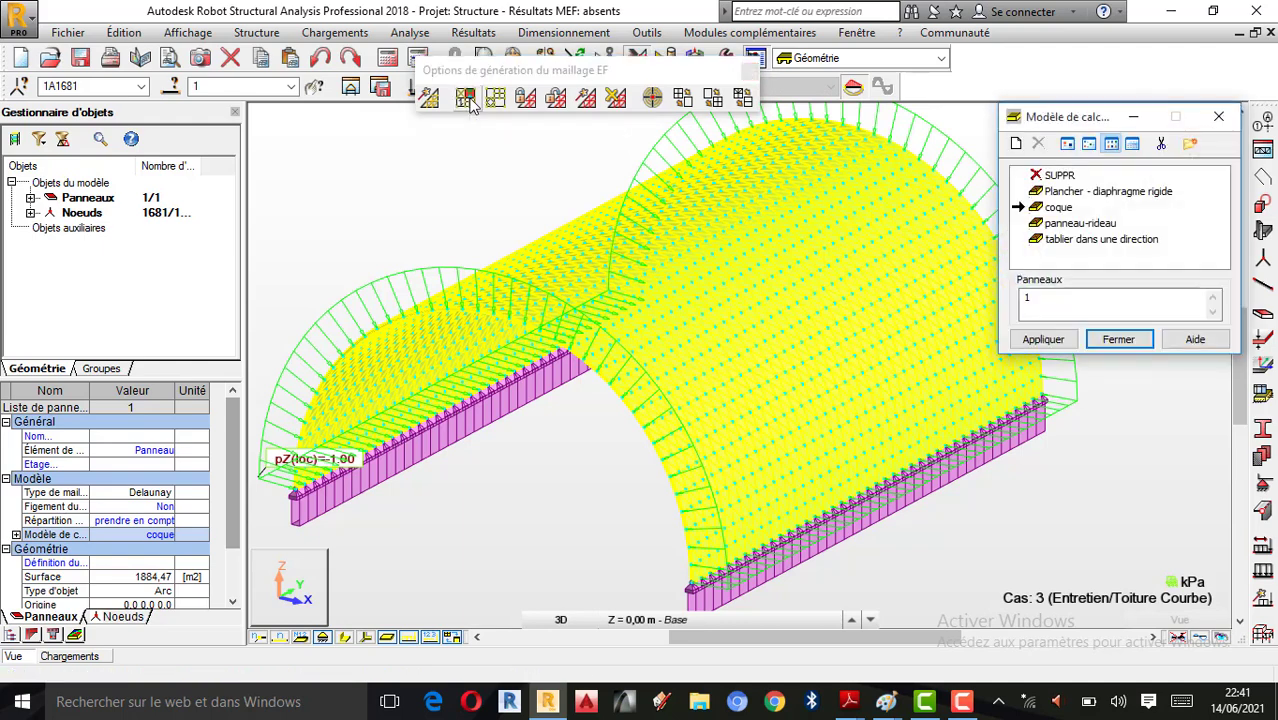
{"action": "left_click", "coordinate": [1218, 116]}
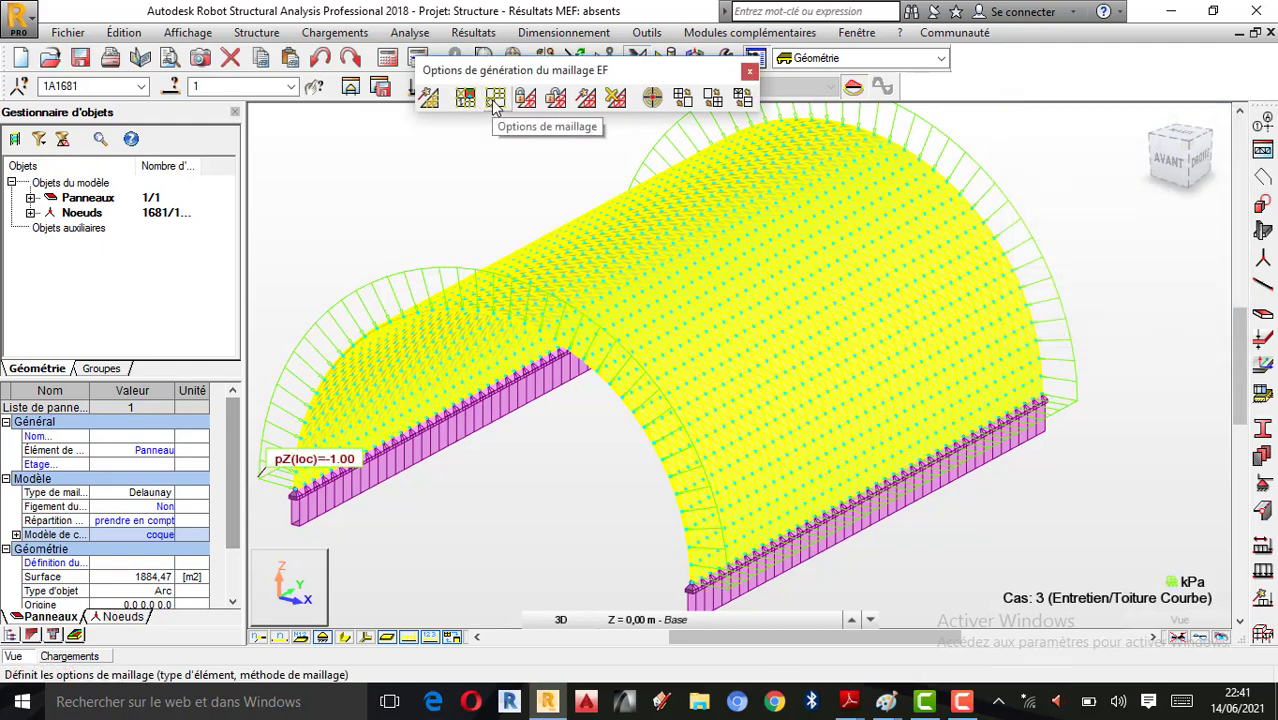
Set the roof panel's Delaunay mesh generation to user-defined, with Division 1 and Division 2 both at 40.
{"action": "left_click", "coordinate": [496, 100]}
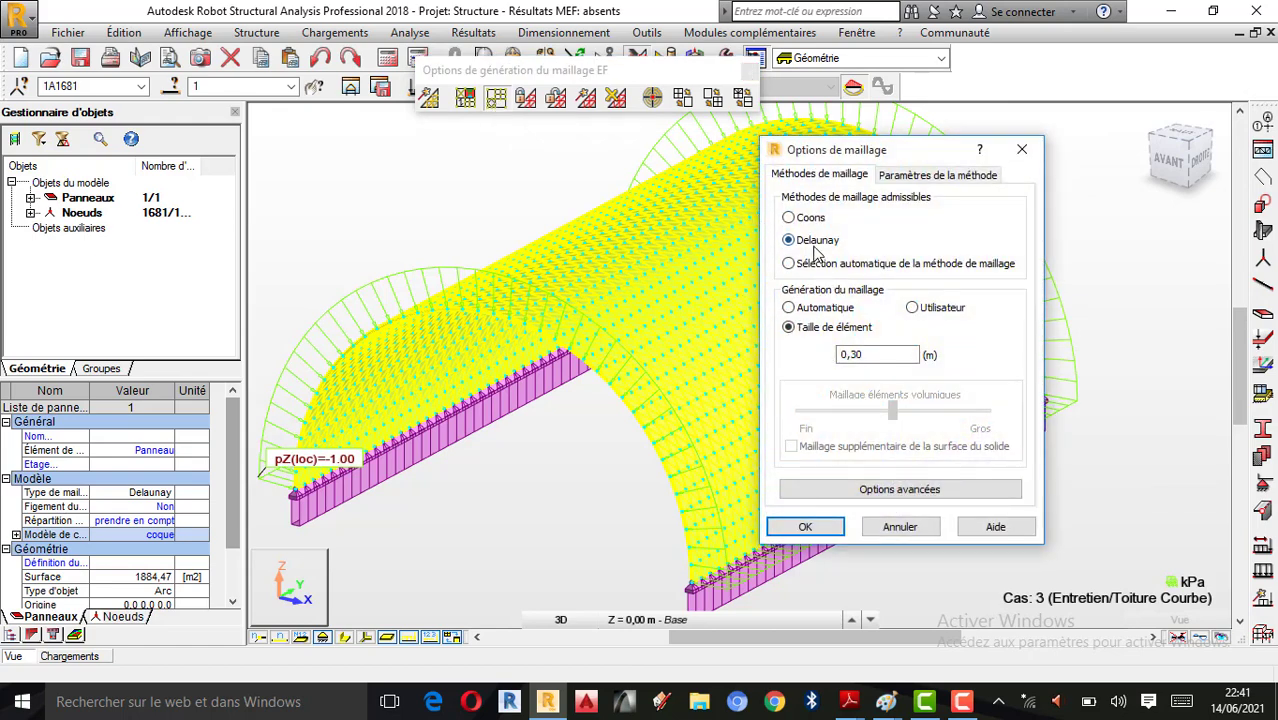
{"action": "left_click", "coordinate": [790, 308]}
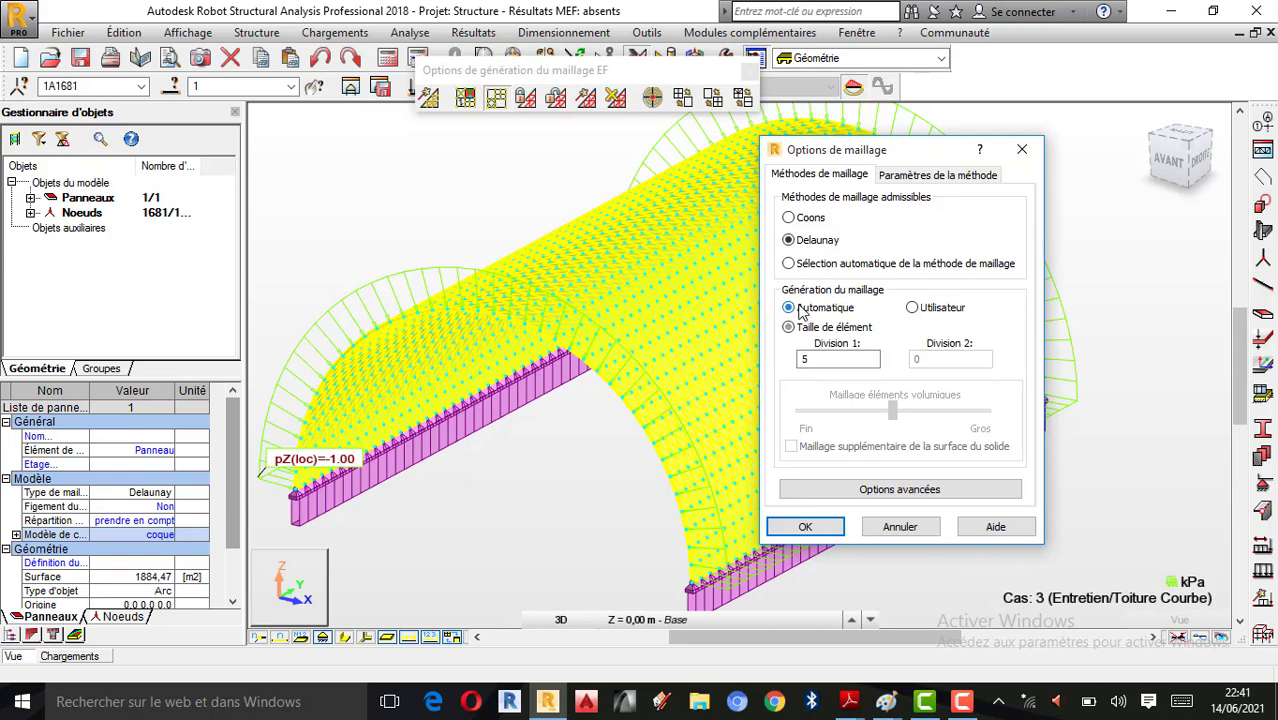
{"action": "double_click", "coordinate": [820, 359]}
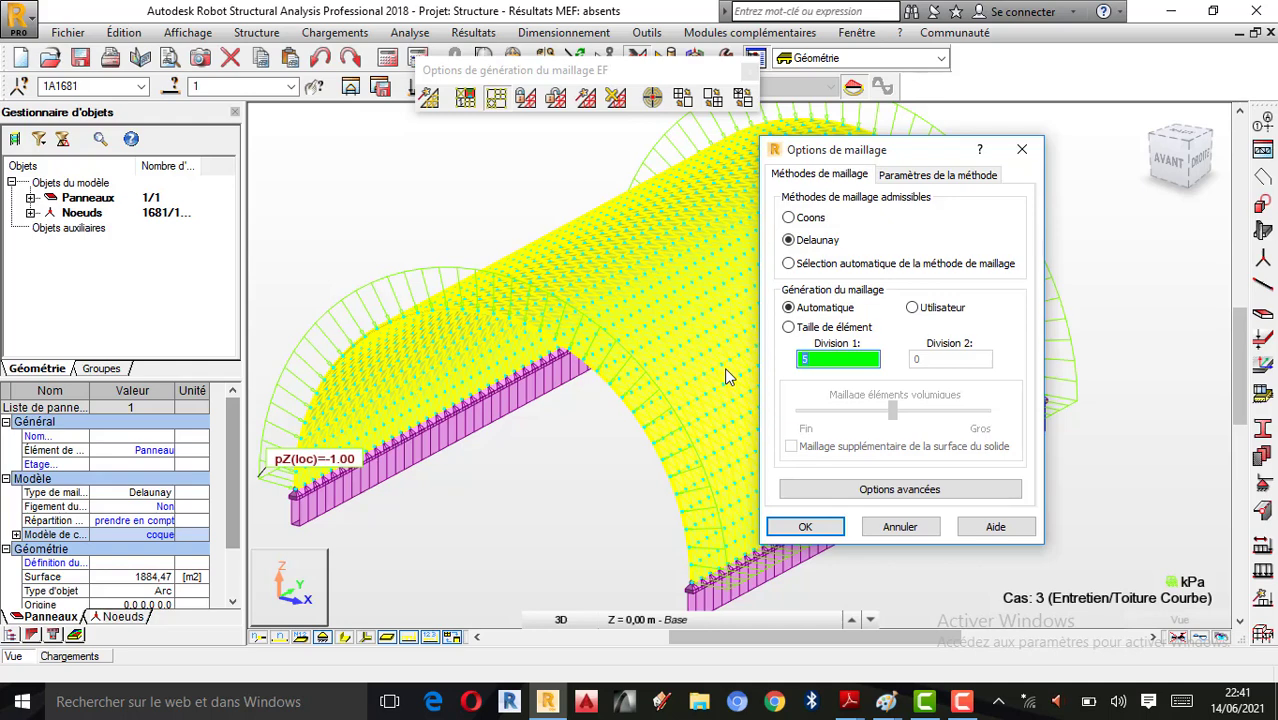
{"action": "type", "text": "40"}
{"action": "left_click", "coordinate": [913, 308]}
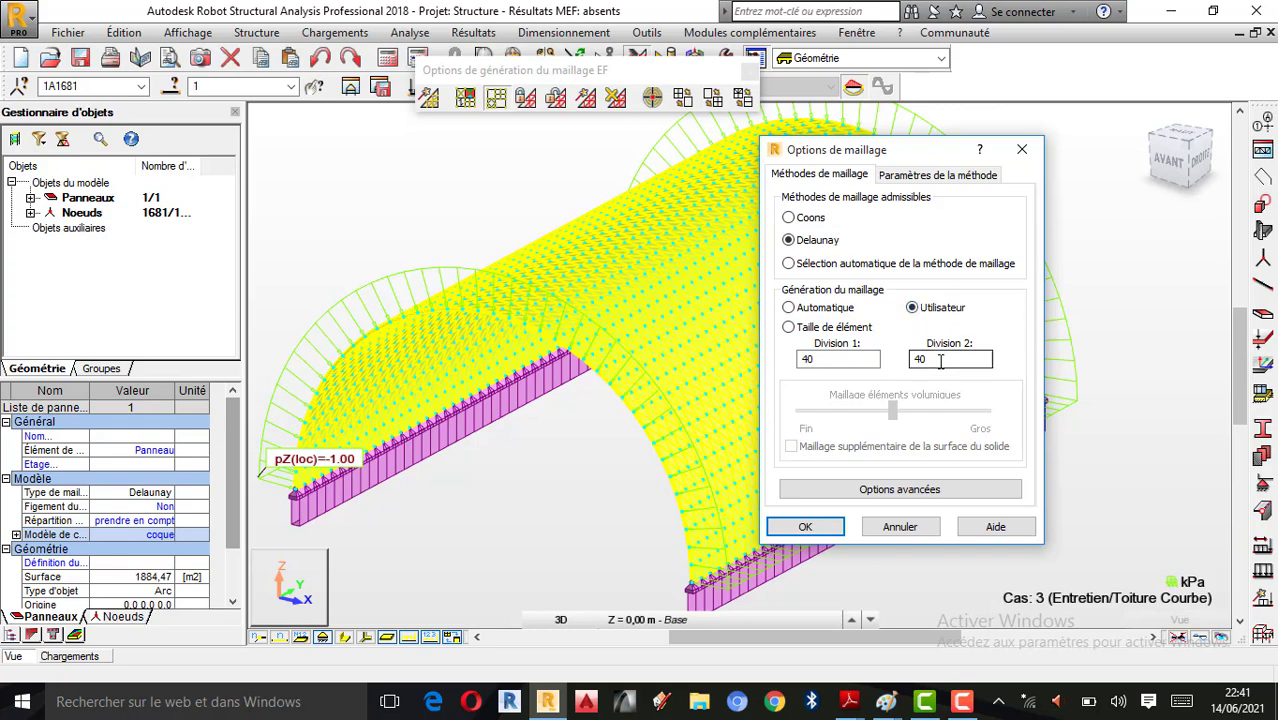
Turn off the user emitters in the advanced meshing options and accept the mesh settings.
{"action": "left_click", "coordinate": [898, 489]}
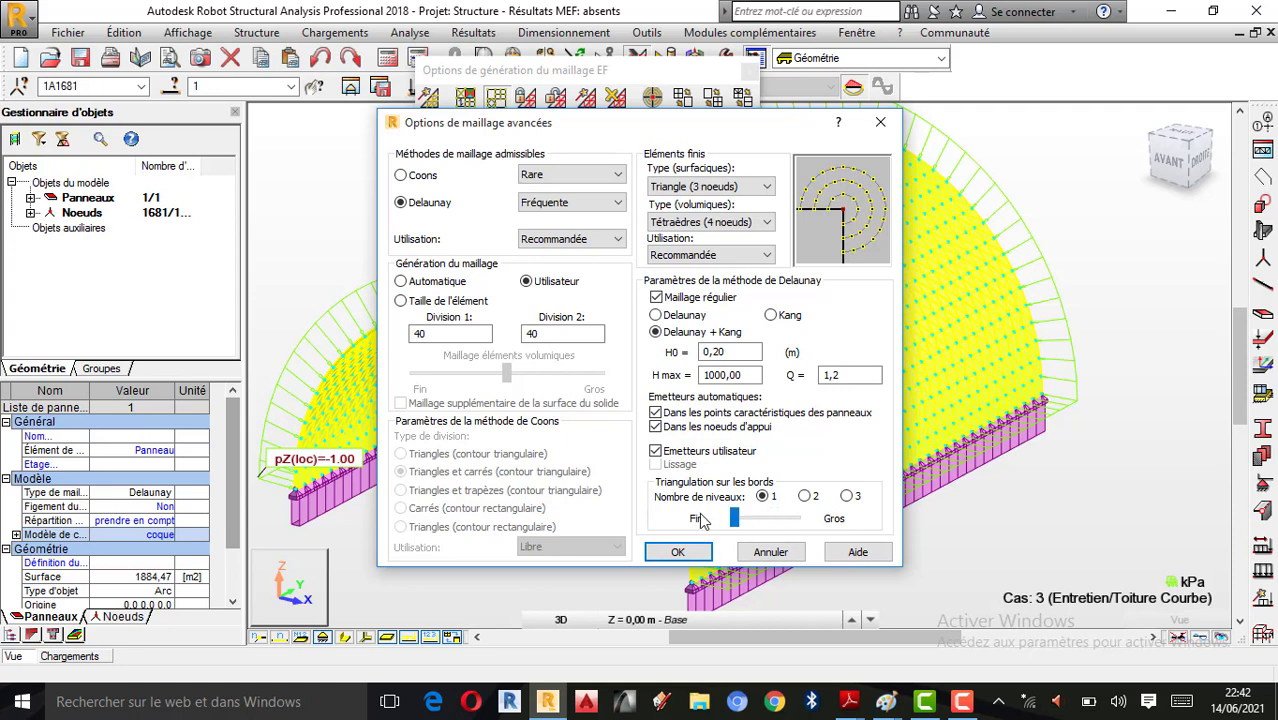
{"action": "left_click", "coordinate": [656, 452]}
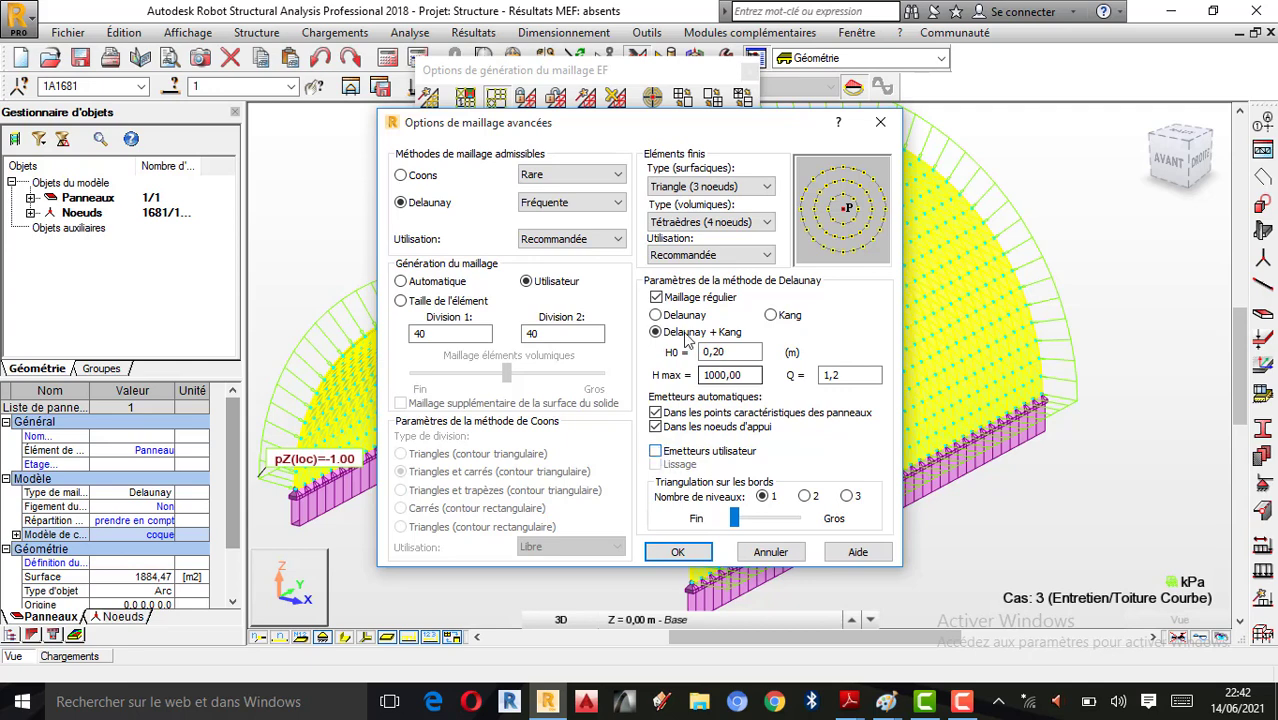
{"action": "left_click", "coordinate": [678, 552]}
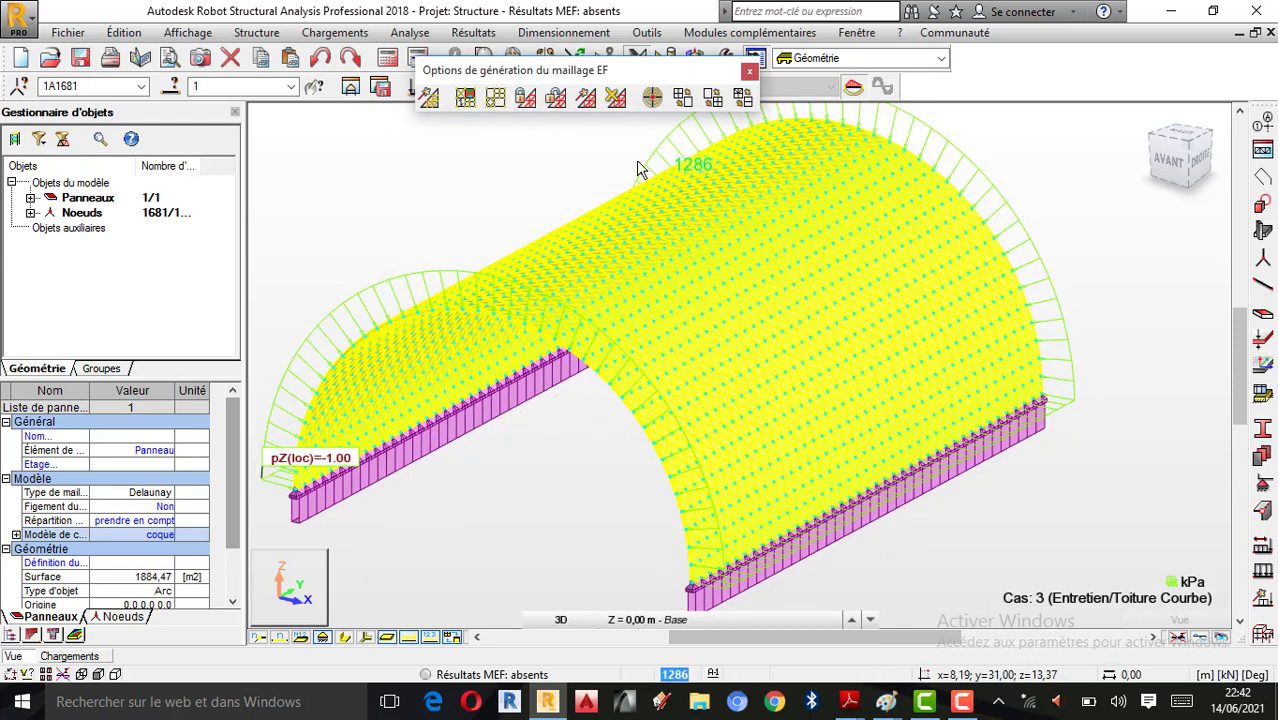
Generate the calculation model of the curved roof and close the mesh generation options.
{"action": "left_click", "coordinate": [430, 98]}
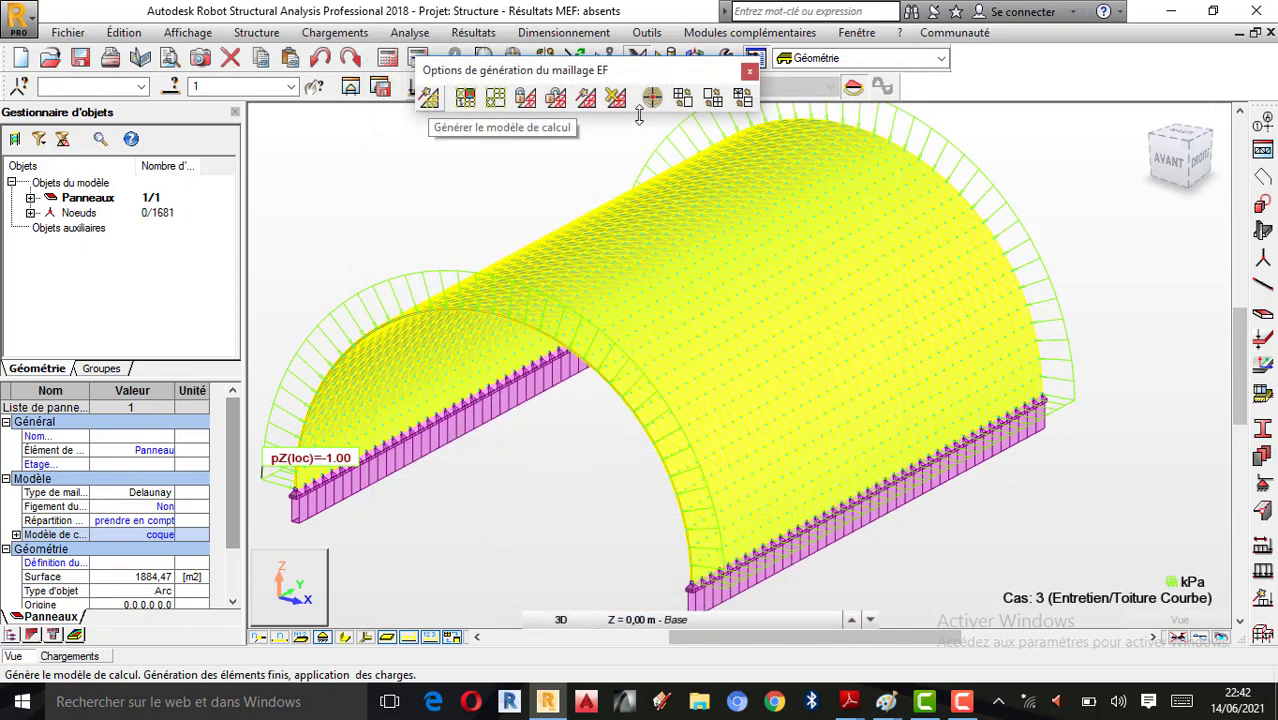
{"action": "left_click", "coordinate": [750, 74]}
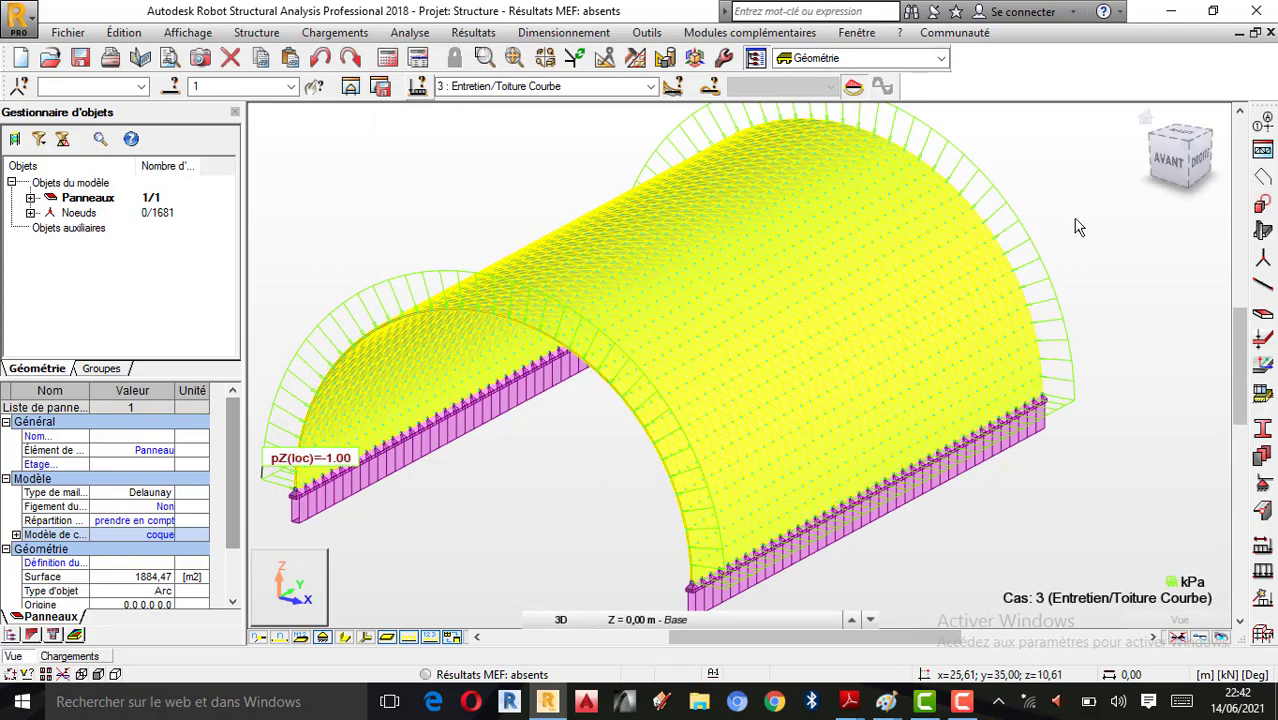
{"action": "scroll", "coordinate": [960, 335], "scroll_direction": "up", "scroll_amount": 2}
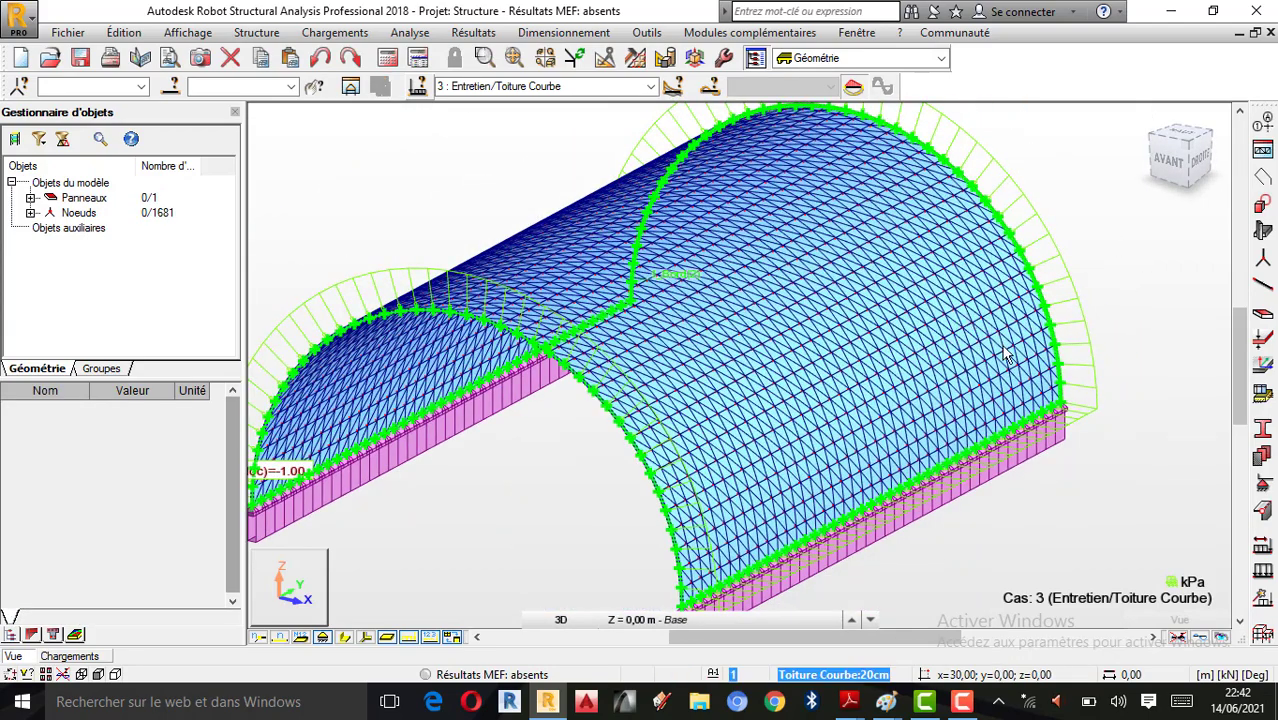
{"action": "scroll", "coordinate": [978, 350], "scroll_direction": "down", "scroll_amount": 1}
Run the structure verification to check the model for errors and warnings, and close the report.
{"action": "left_click", "coordinate": [412, 33]}
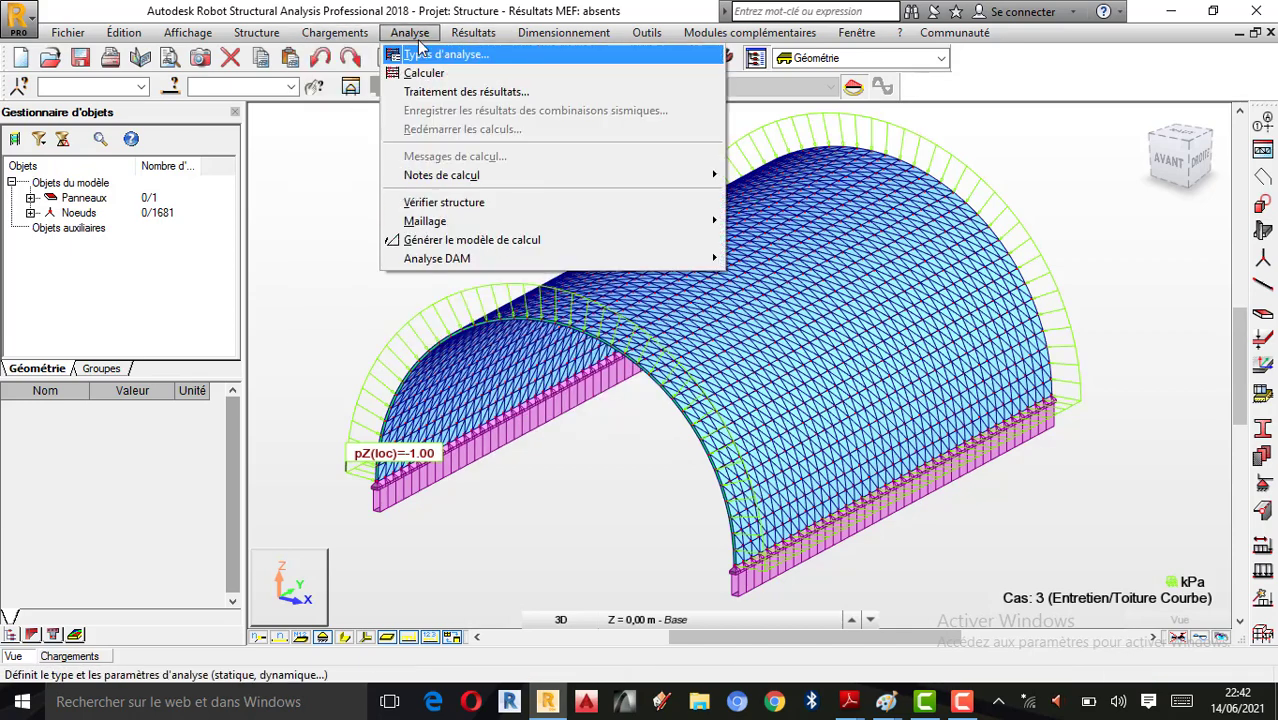
{"action": "left_click", "coordinate": [472, 204]}
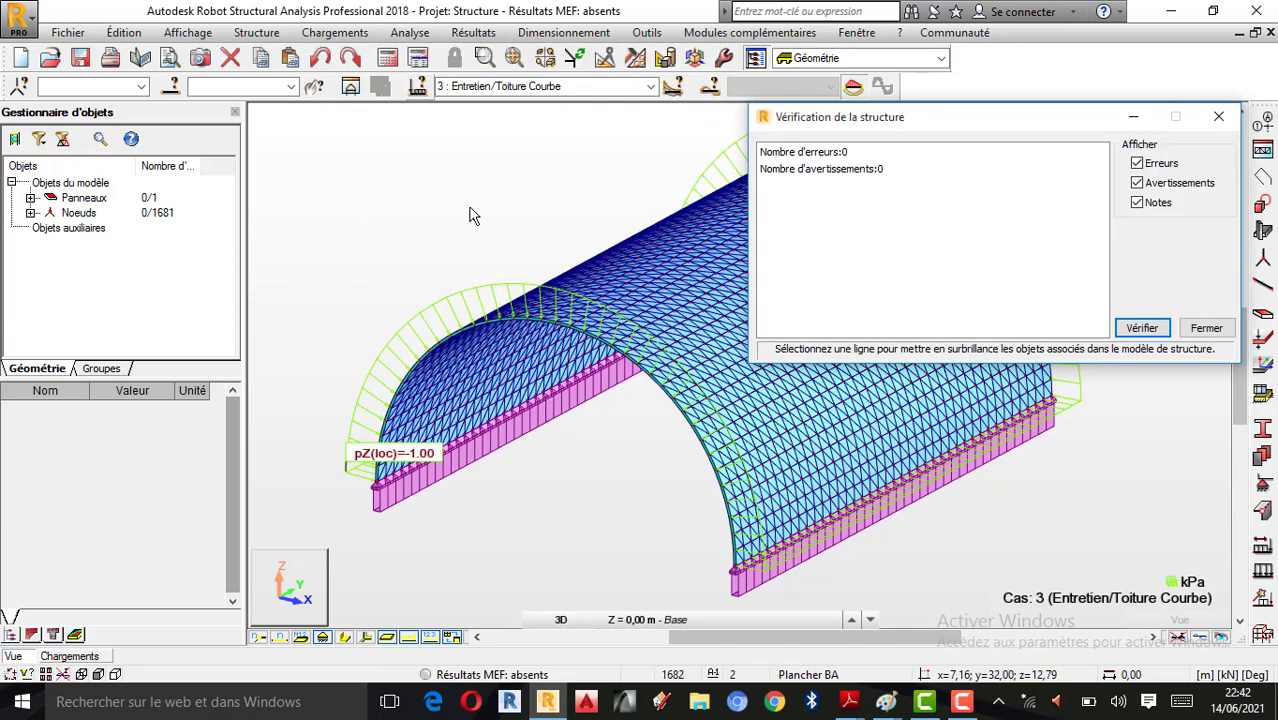
{"action": "left_click", "coordinate": [1218, 116]}
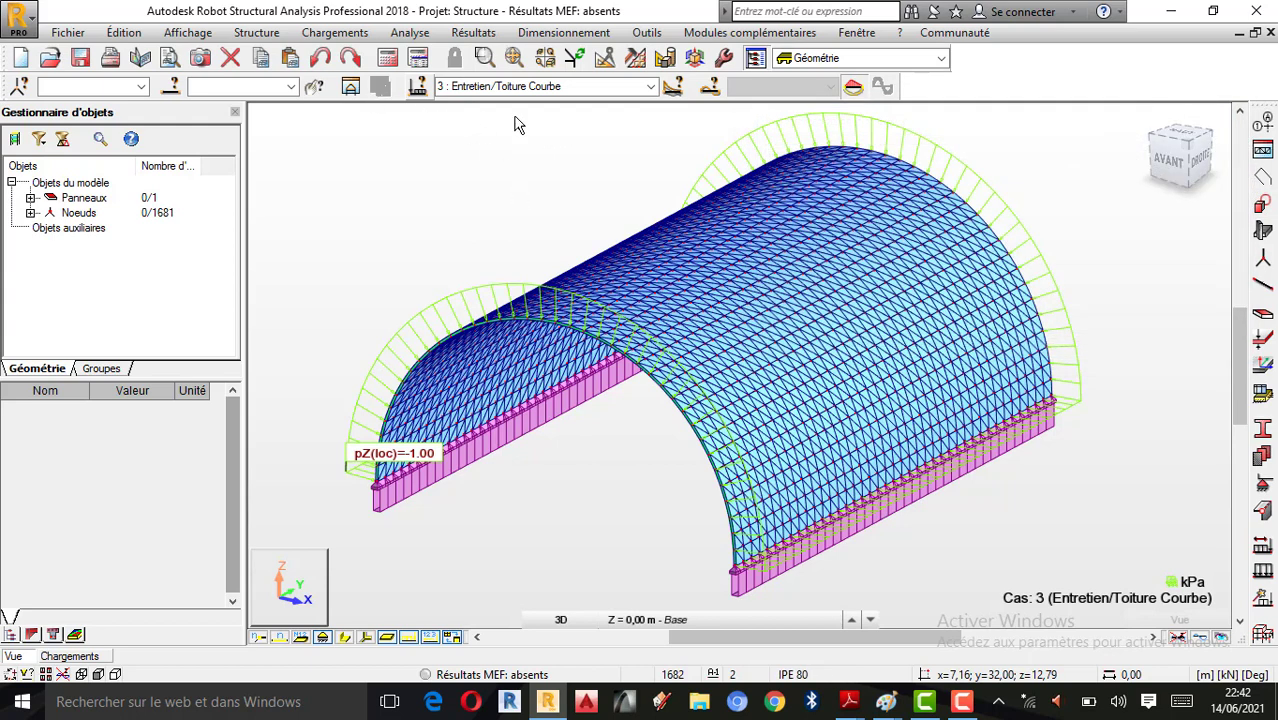
Accept the BAEL 91 load combination settings with automatic generation left at none (Aucun / Supprimer).
{"action": "left_click", "coordinate": [321, 34]}
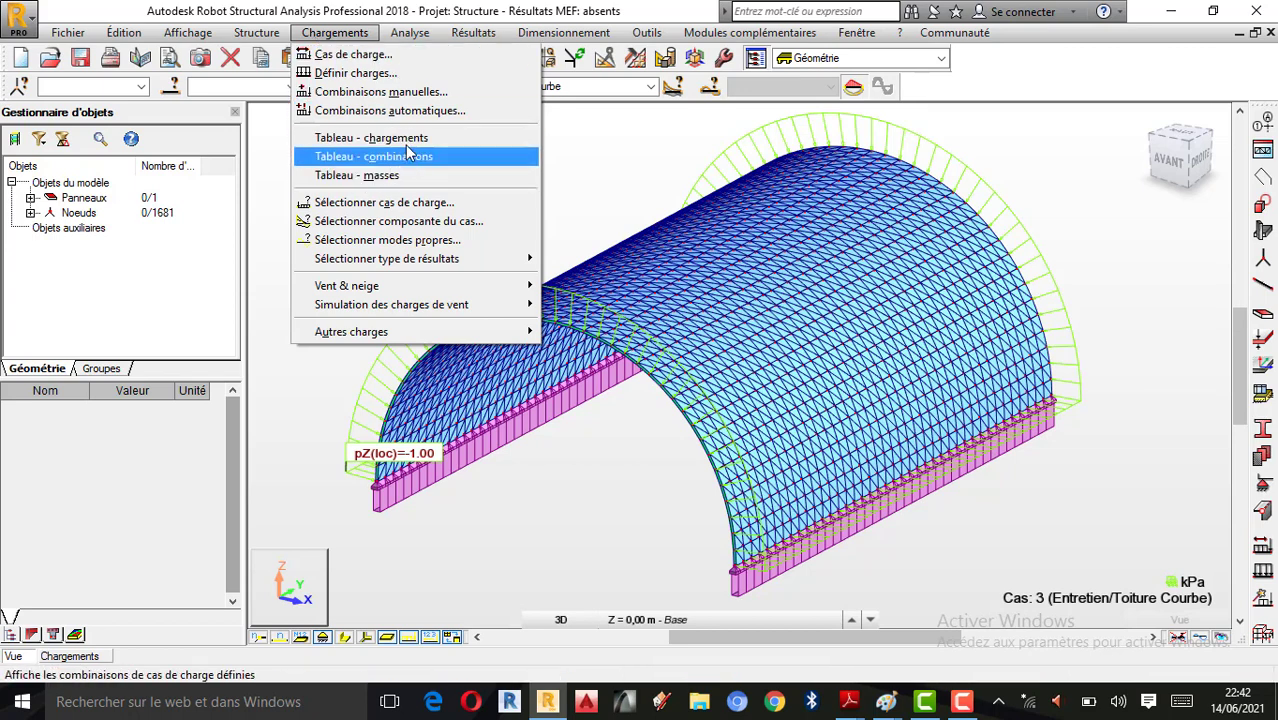
{"action": "left_click", "coordinate": [395, 110]}
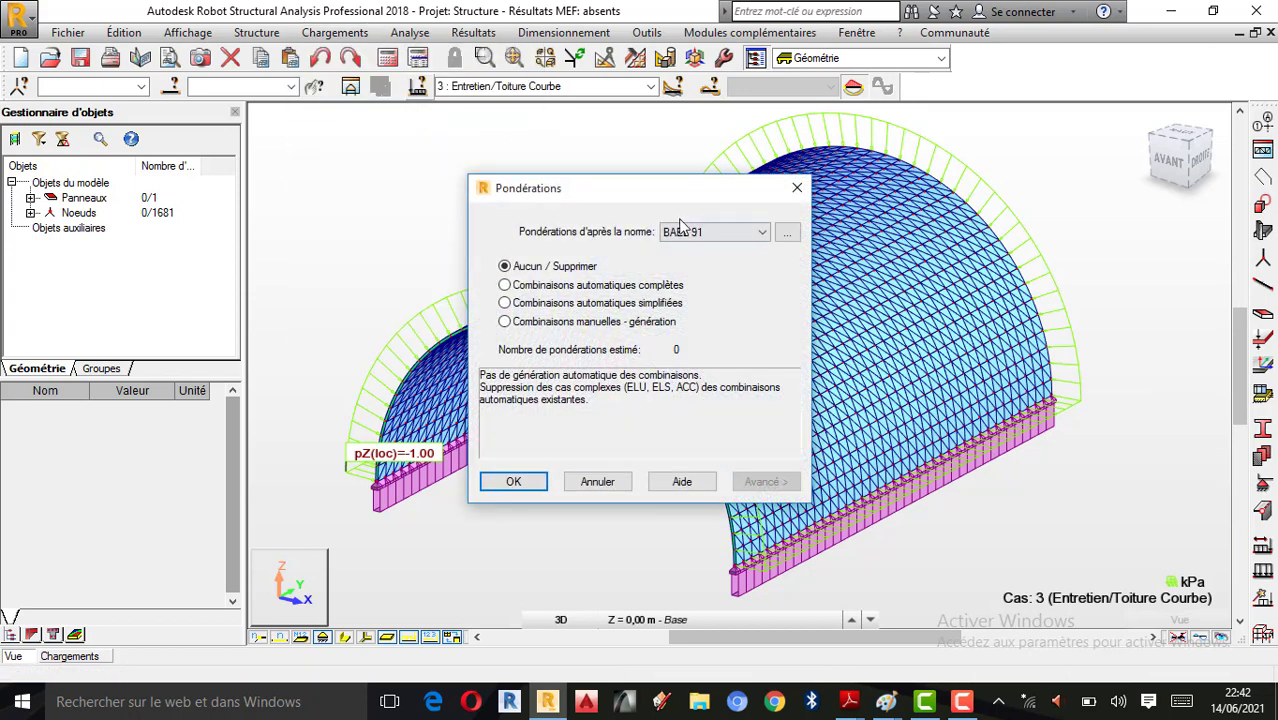
{"action": "left_click", "coordinate": [513, 481]}
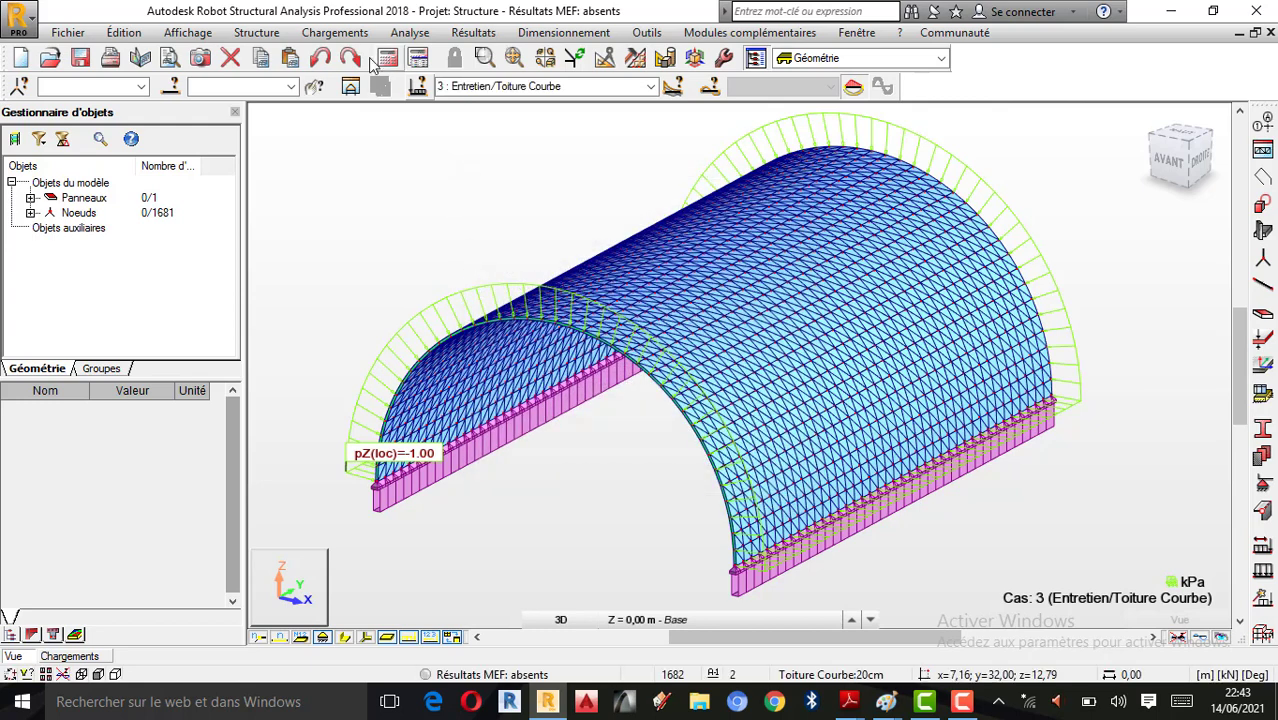
Create a manual ELU combination named Elu from all three load cases with automatic coefficients, and apply it.
{"action": "left_click", "coordinate": [349, 35]}
{"action": "left_click", "coordinate": [381, 91]}
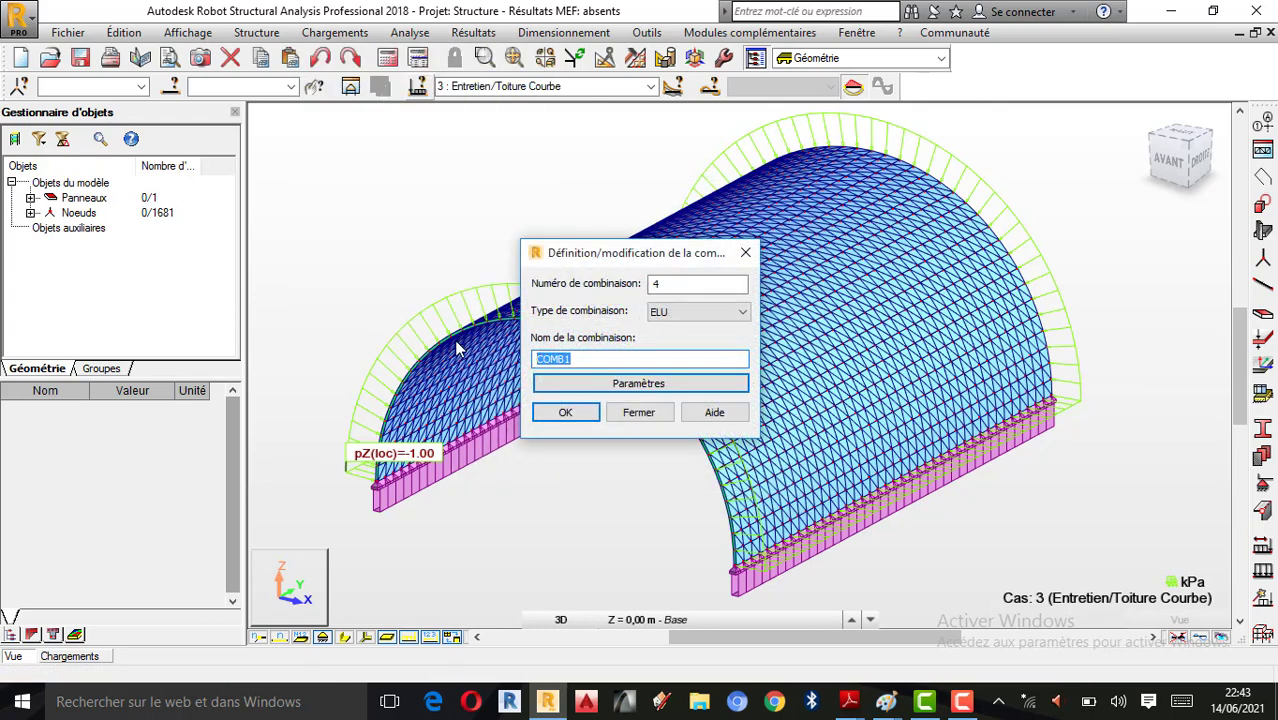
{"action": "type", "text": "Elu"}
{"action": "left_click", "coordinate": [566, 413]}
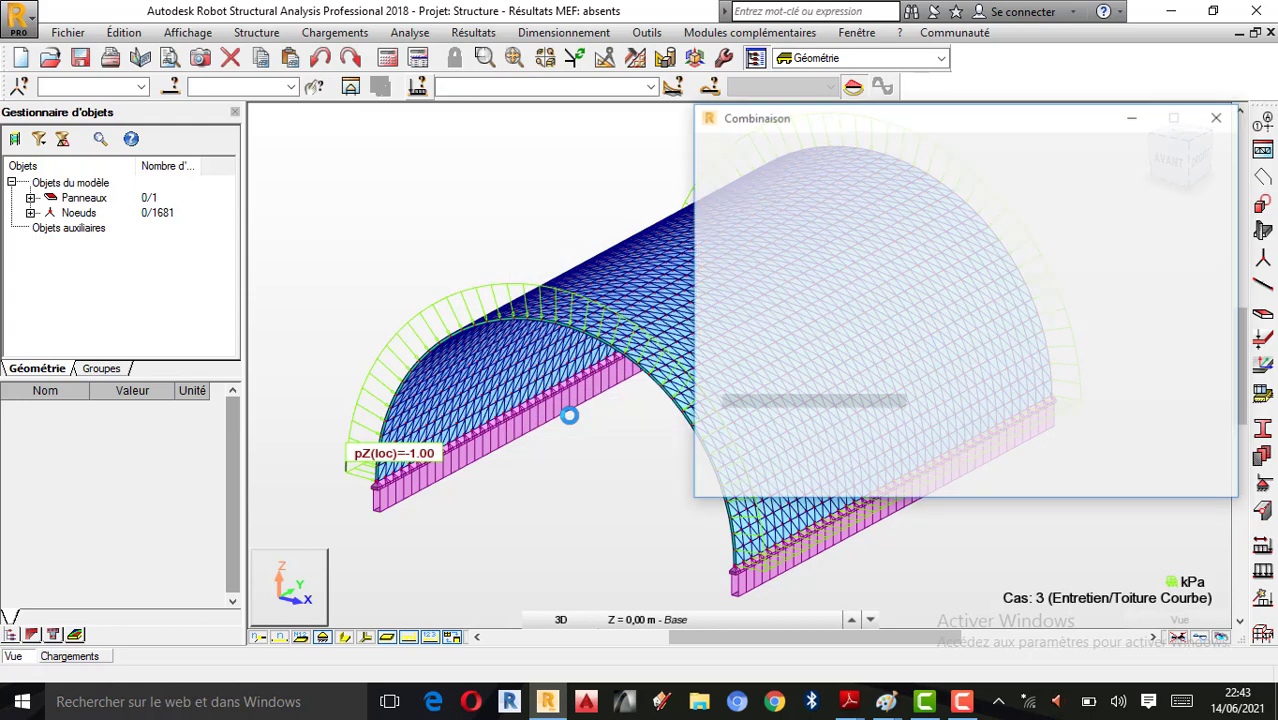
{"action": "left_click", "coordinate": [953, 279]}
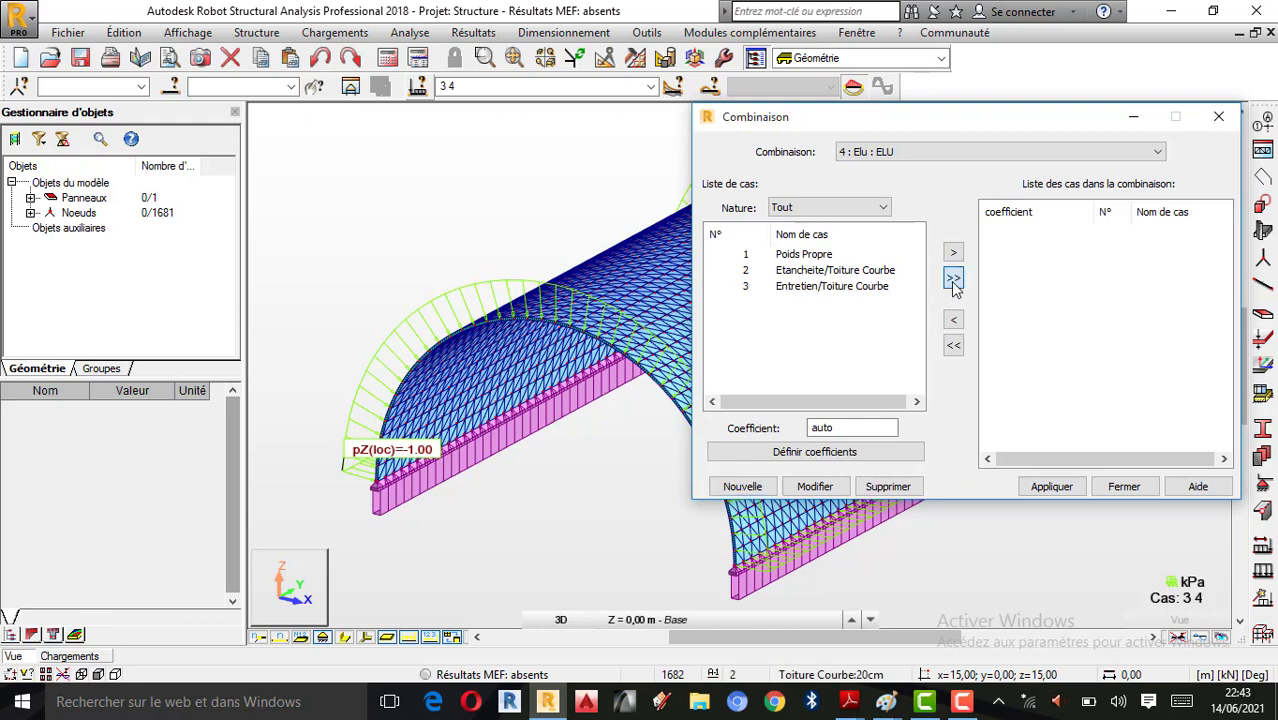
{"action": "left_click", "coordinate": [1050, 487]}
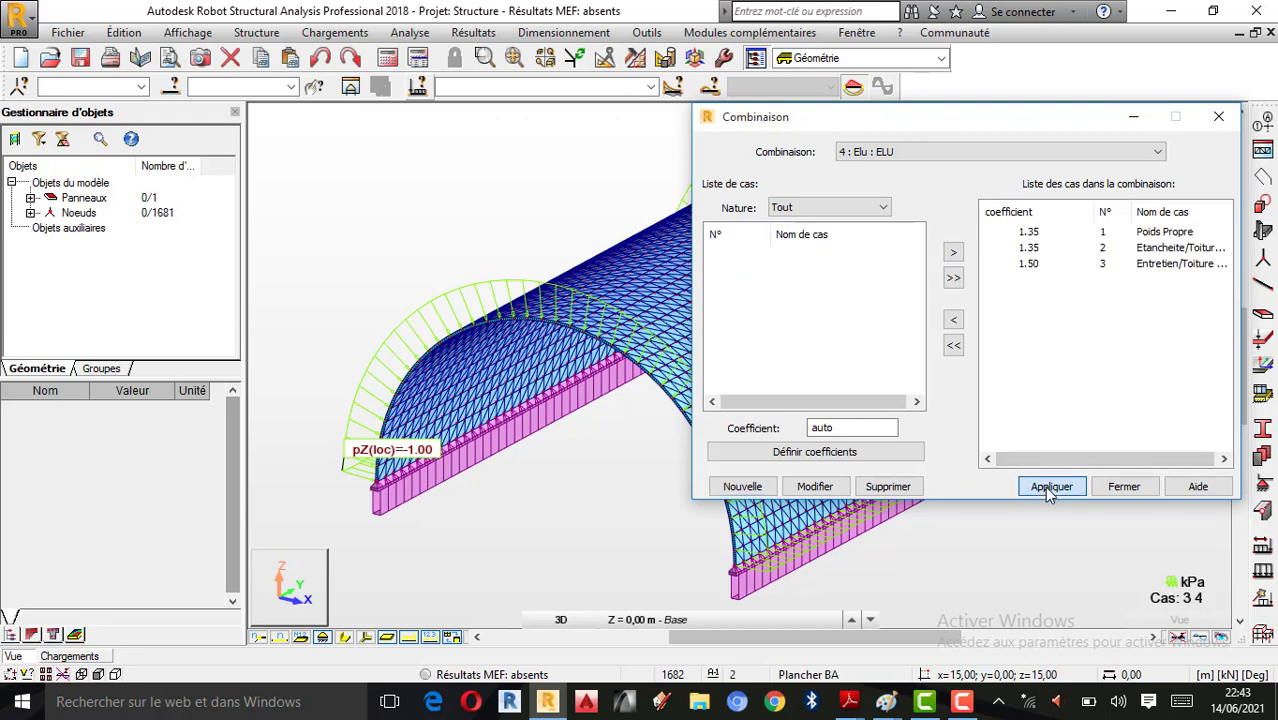
Define a new manual combination of type ELS named Els.
{"action": "left_click", "coordinate": [742, 486]}
{"action": "left_click", "coordinate": [1016, 275]}
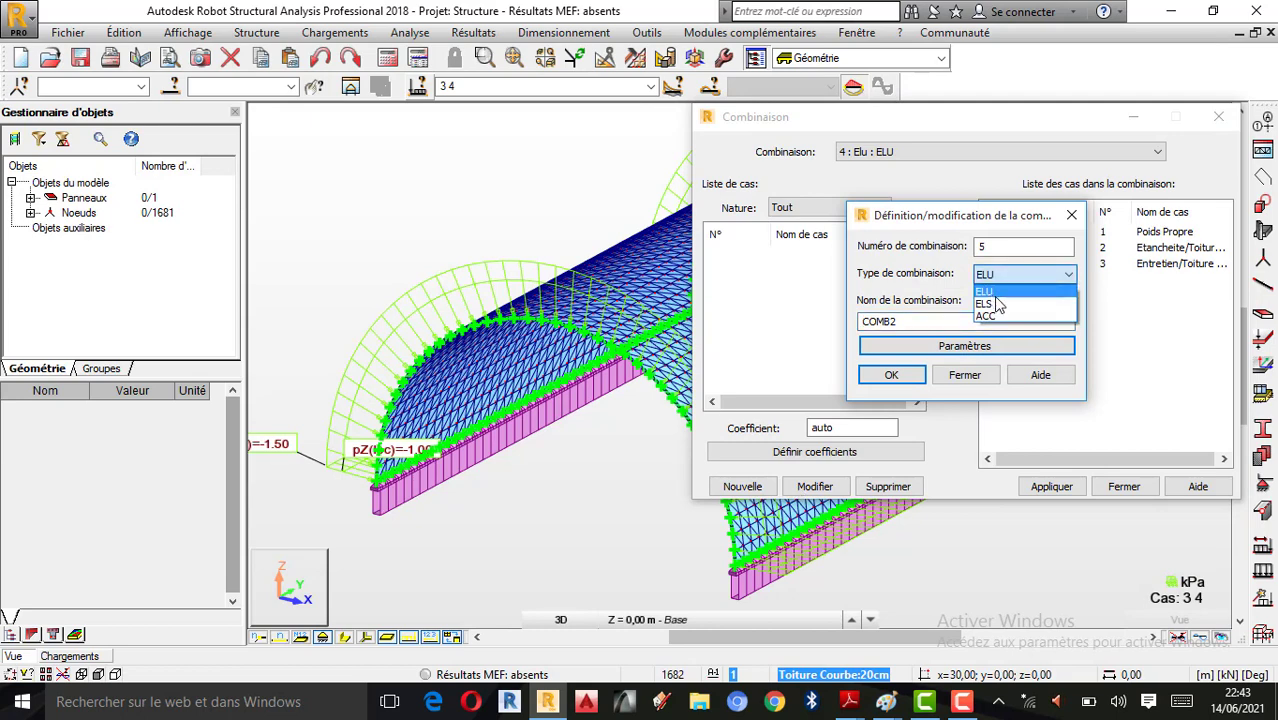
{"action": "left_click", "coordinate": [992, 297]}
{"action": "left_click", "coordinate": [1008, 277]}
{"action": "left_click", "coordinate": [1003, 301]}
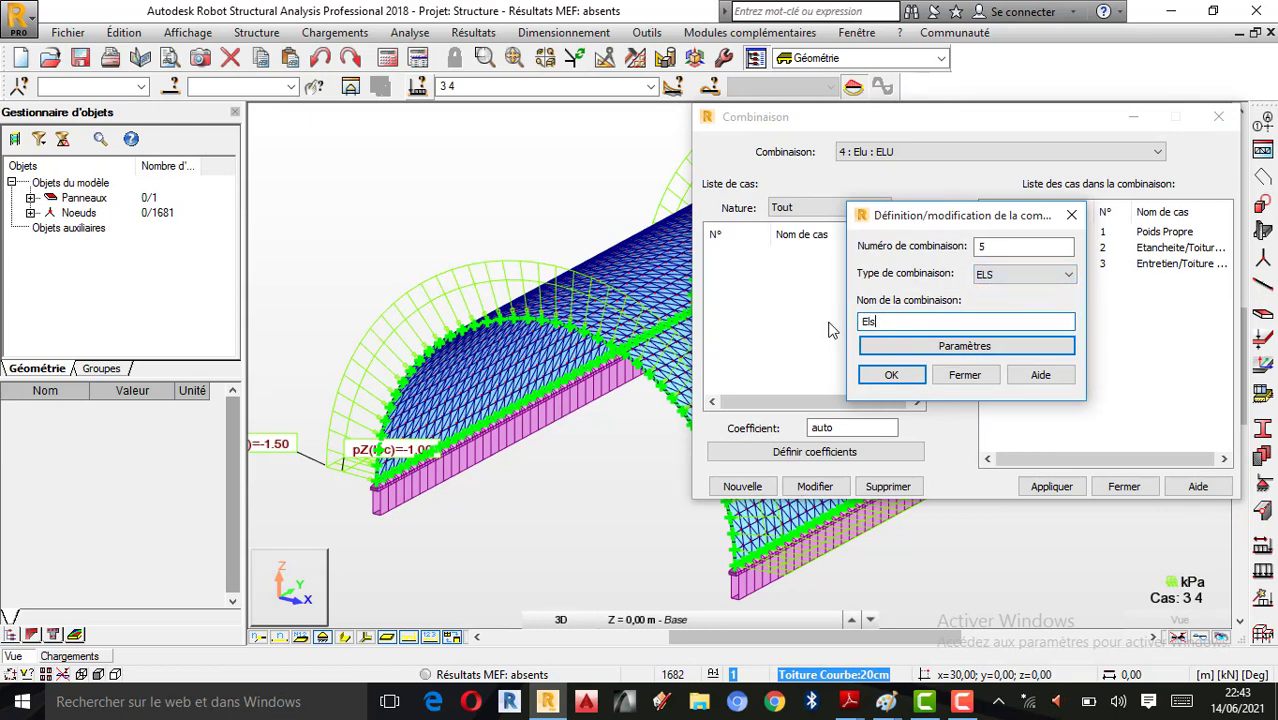
{"action": "left_click", "coordinate": [890, 374]}
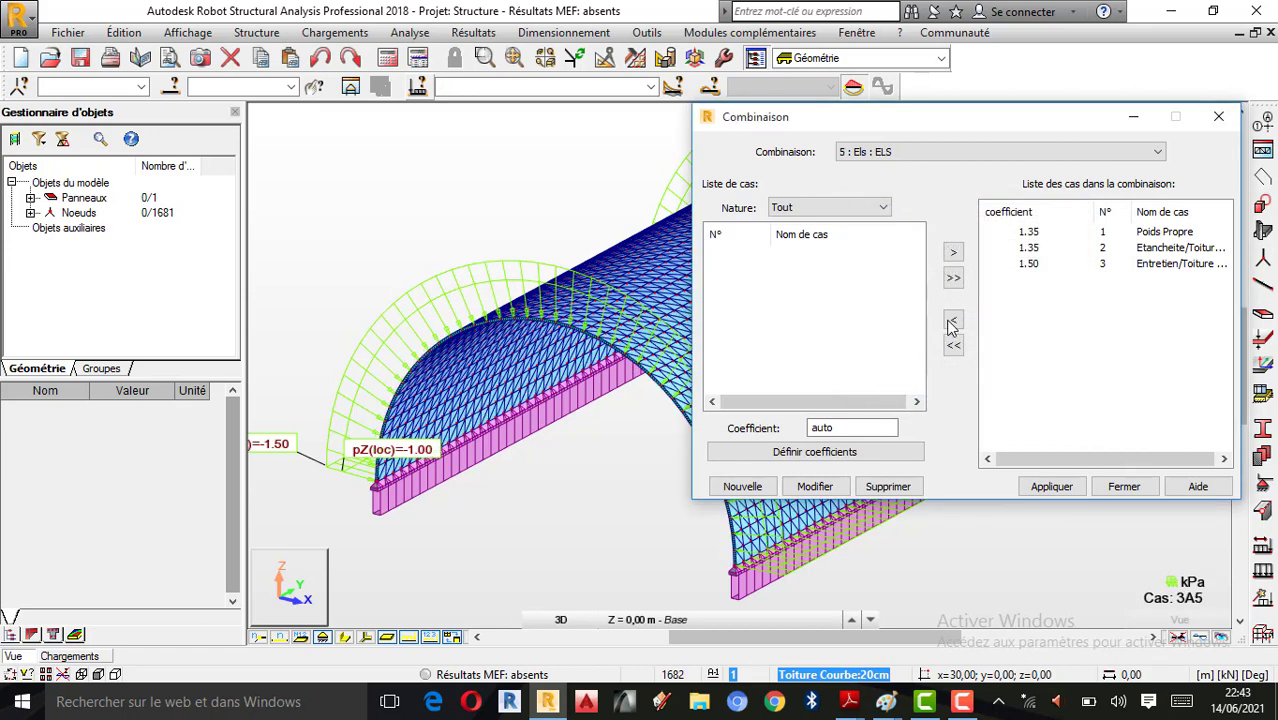
Include the three basic load cases in the Els combination with automatic coefficients, leave out Elu, apply it and close the combination definition.
{"action": "left_click", "coordinate": [954, 280]}
{"action": "left_click", "coordinate": [1035, 280]}
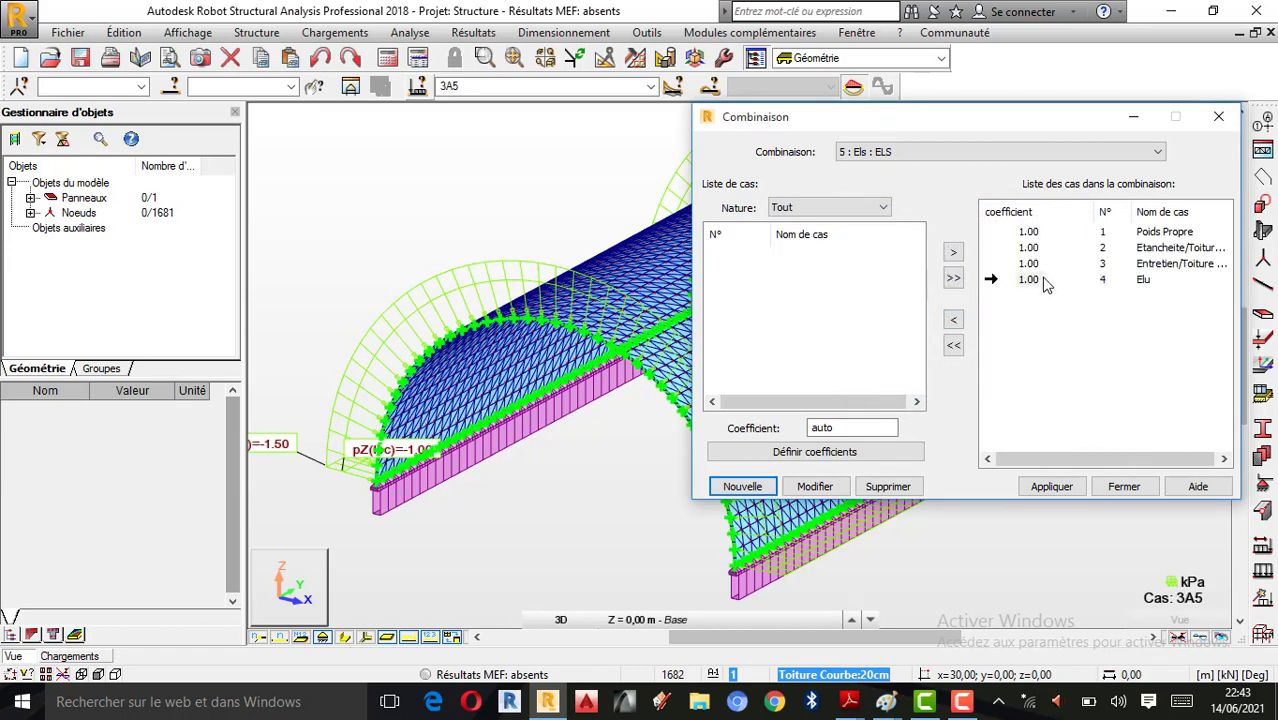
{"action": "left_click", "coordinate": [953, 320]}
{"action": "left_click", "coordinate": [1052, 486]}
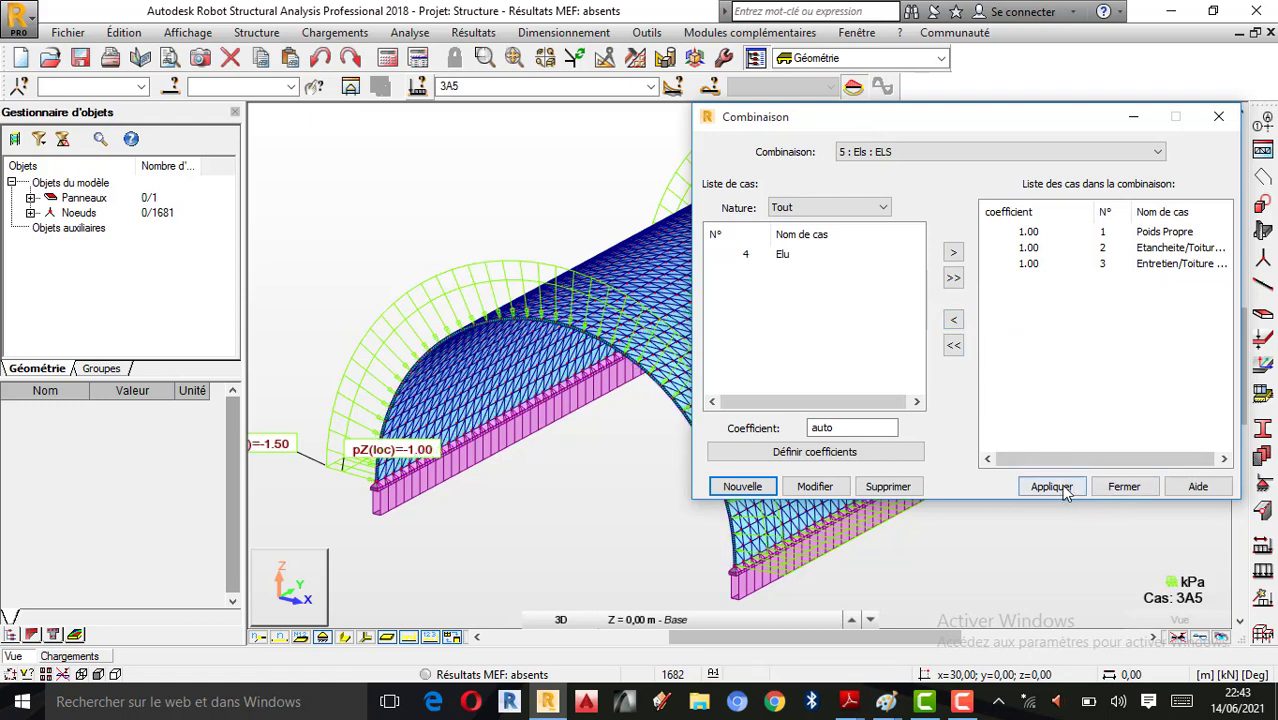
{"action": "left_click", "coordinate": [1124, 486]}
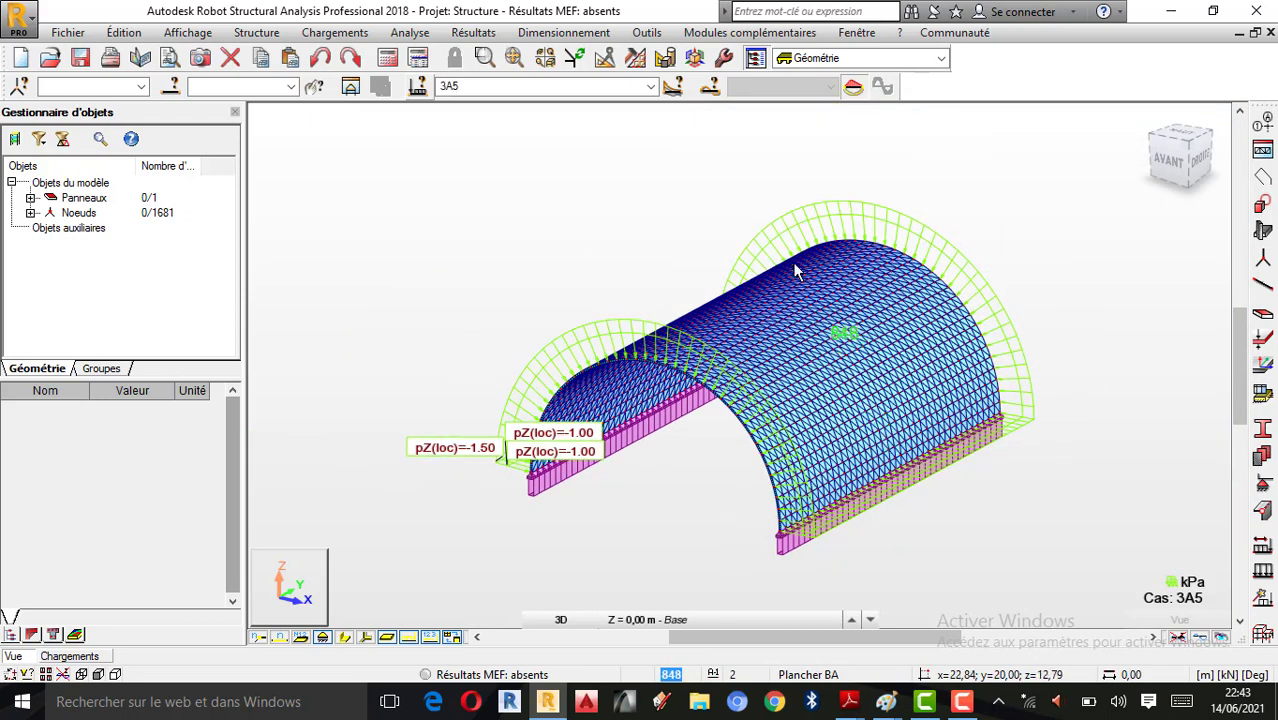
Display the Elu combination on the curved roof and examine its loads from different angles in 3D.
{"action": "left_click", "coordinate": [650, 87]}
{"action": "left_click", "coordinate": [498, 140]}
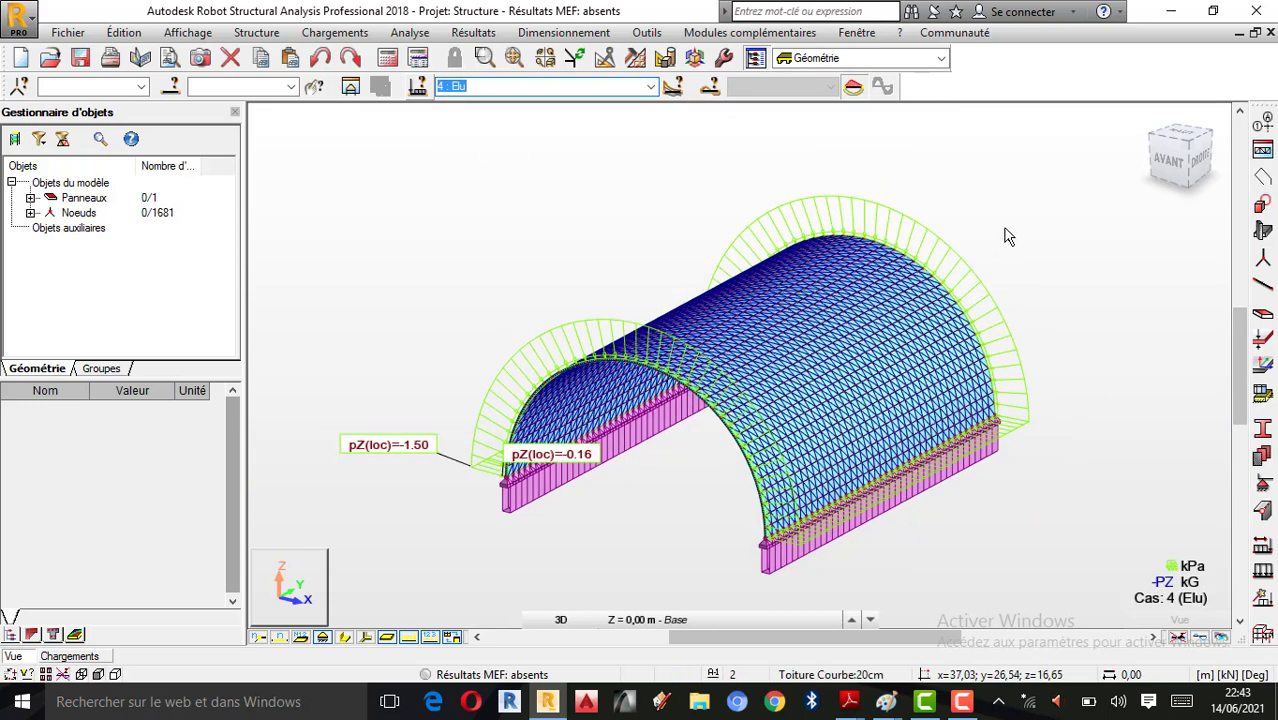
{"action": "right_click", "coordinate": [882, 229]}
{"action": "left_click", "coordinate": [927, 304]}
{"action": "left_click_drag", "start_coordinate": [827, 342], "coordinate": [805, 377]}
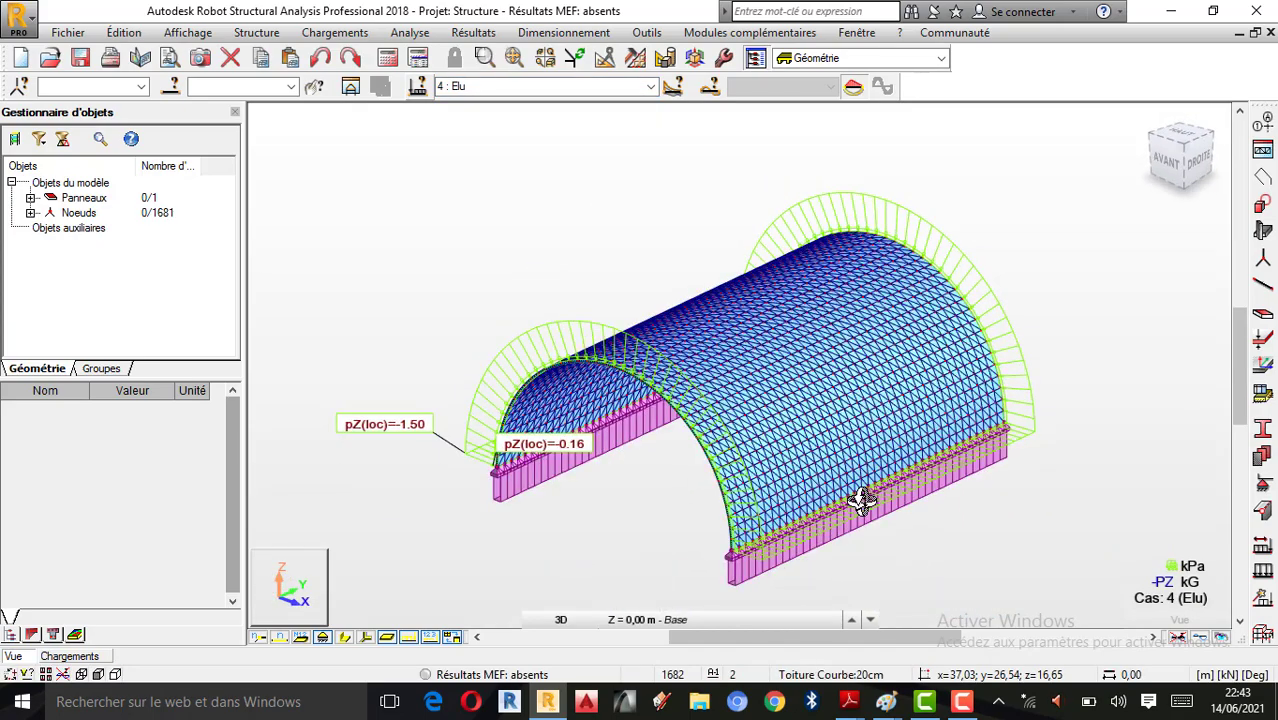
{"action": "left_click_drag", "start_coordinate": [859, 494], "coordinate": [940, 487]}
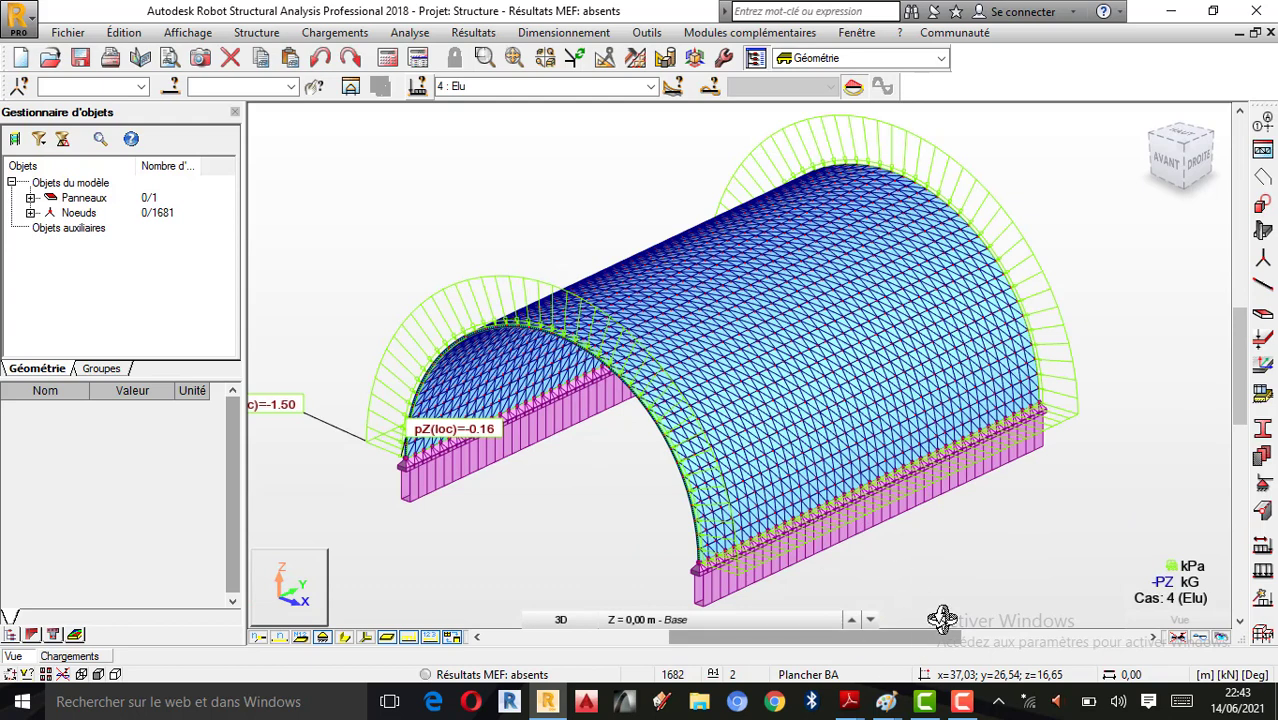